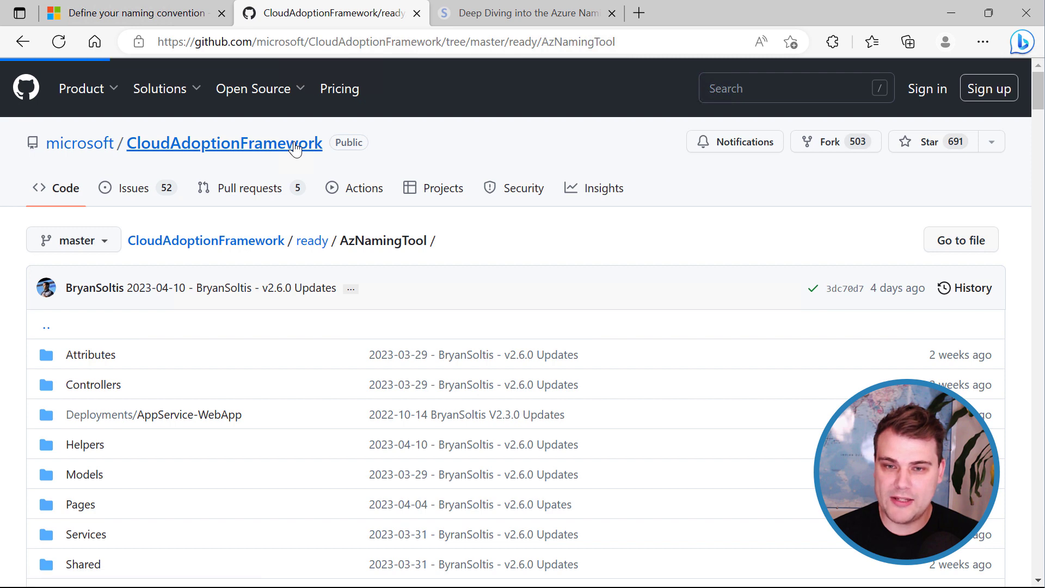
Copy the HTTPS clone URL of the microsoft/CloudAdoptionFramework repository from GitHub's Code menu.
click(728, 244)
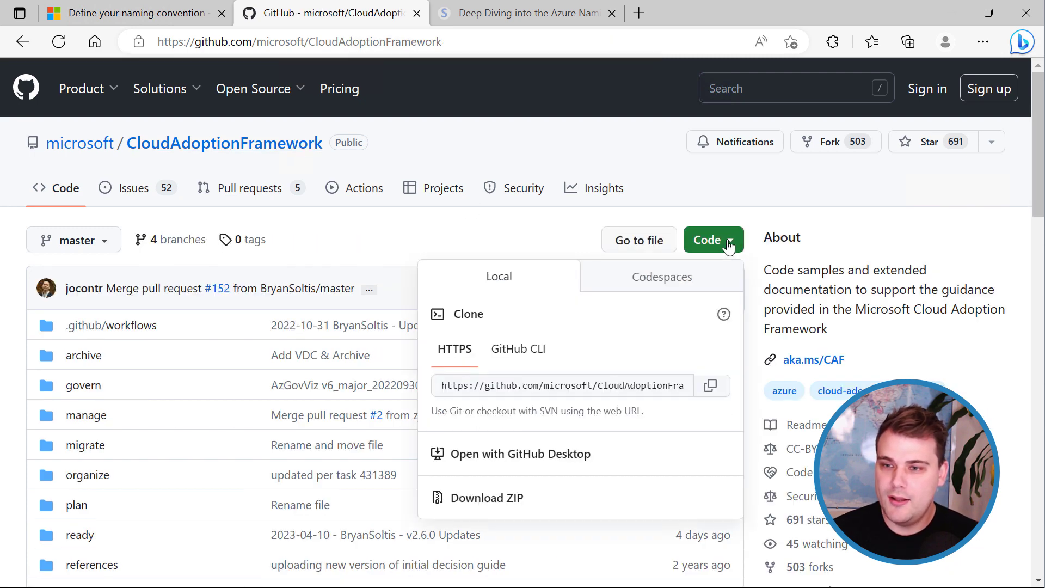
click(711, 387)
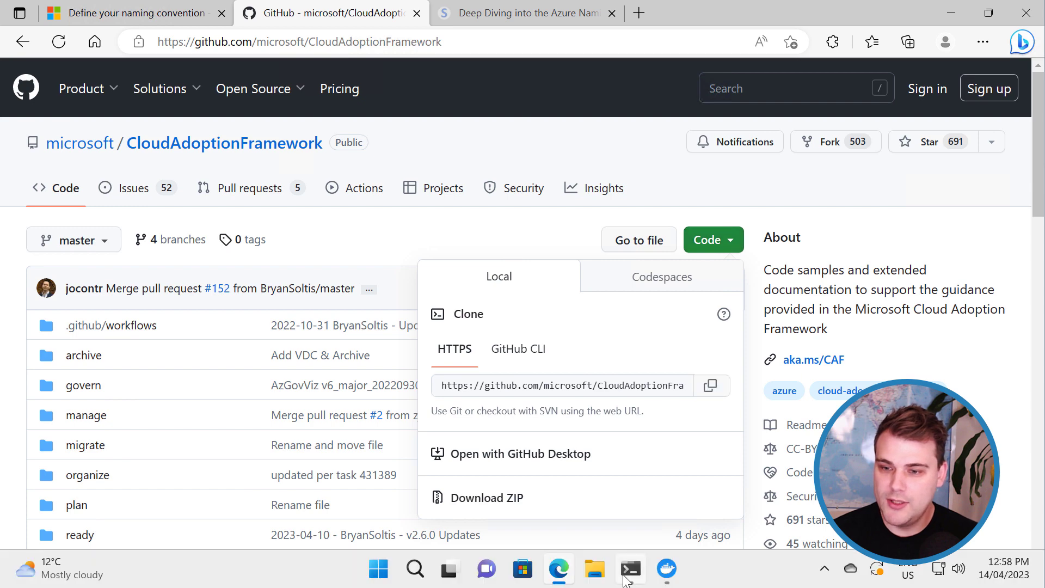
click(629, 571)
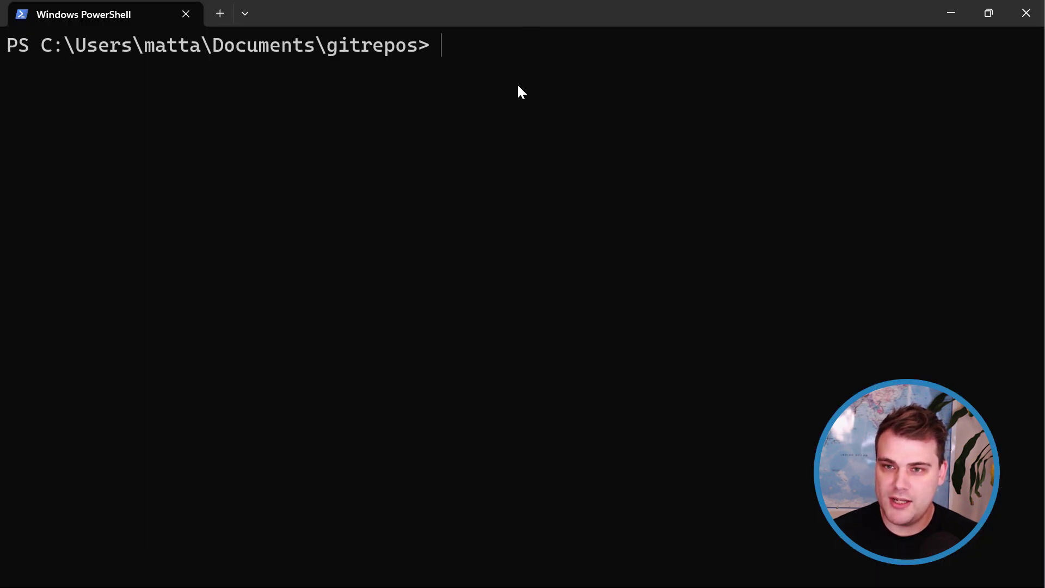
Clone the CloudAdoptionFramework repository with git clone and the pasted HTTPS URL.
text(git clone)
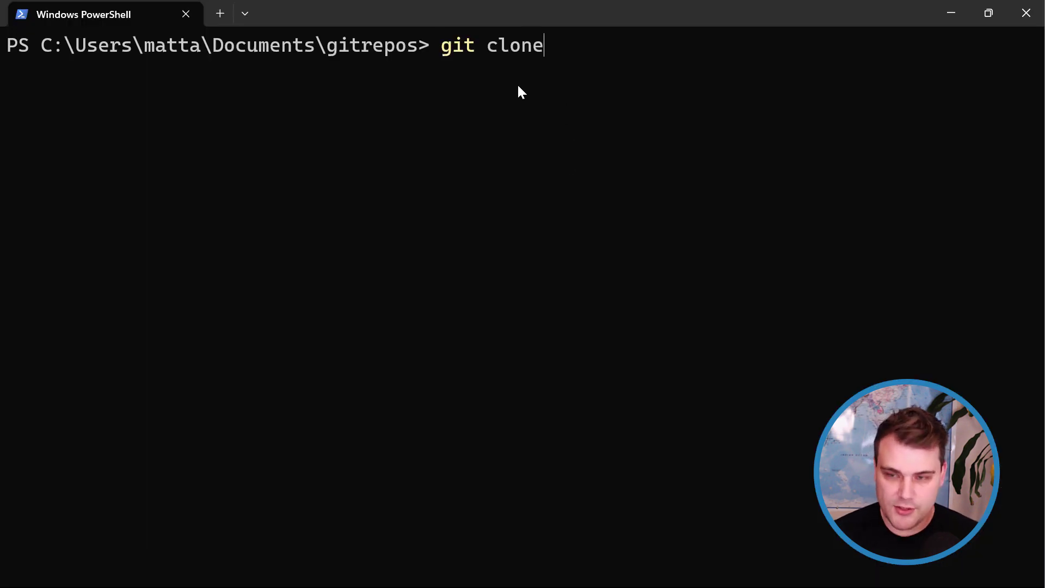
key(ctrl+v)
key(Return)
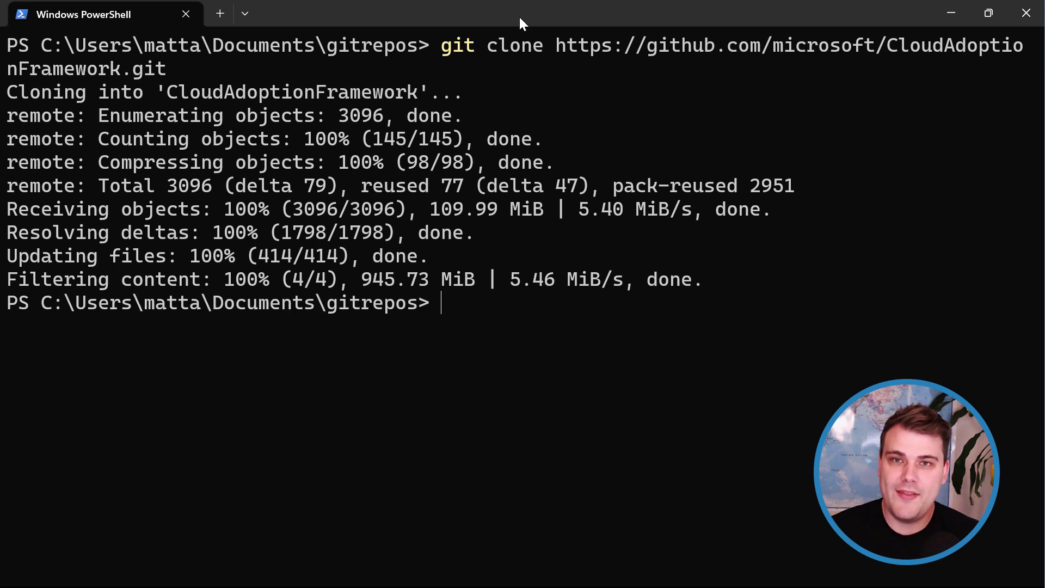
Change into ready\AzNamingTool and stage the command 'docker build -t azurenamingtool .'.
key(ctrl+v)
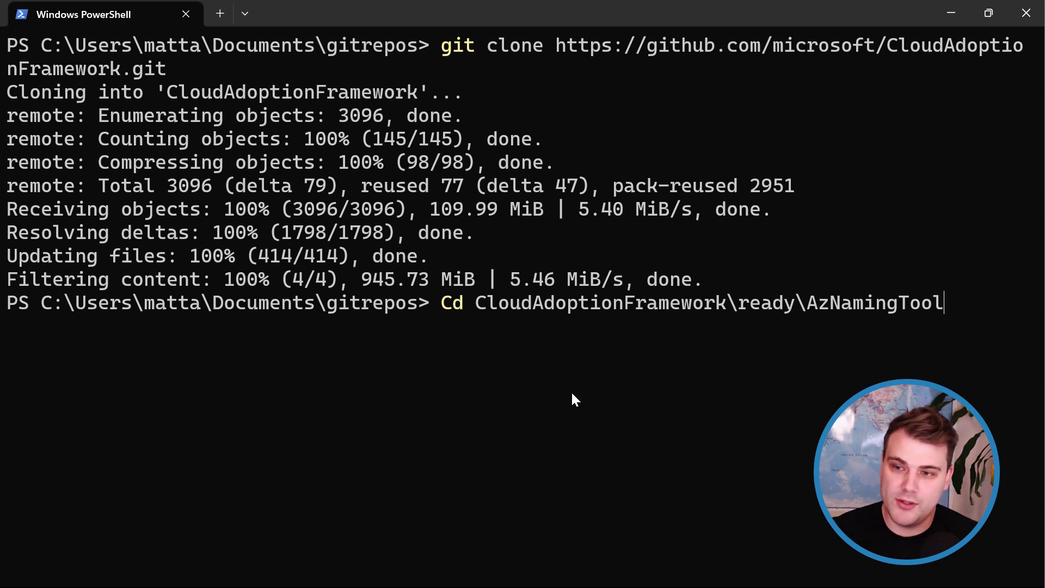
key(Return)
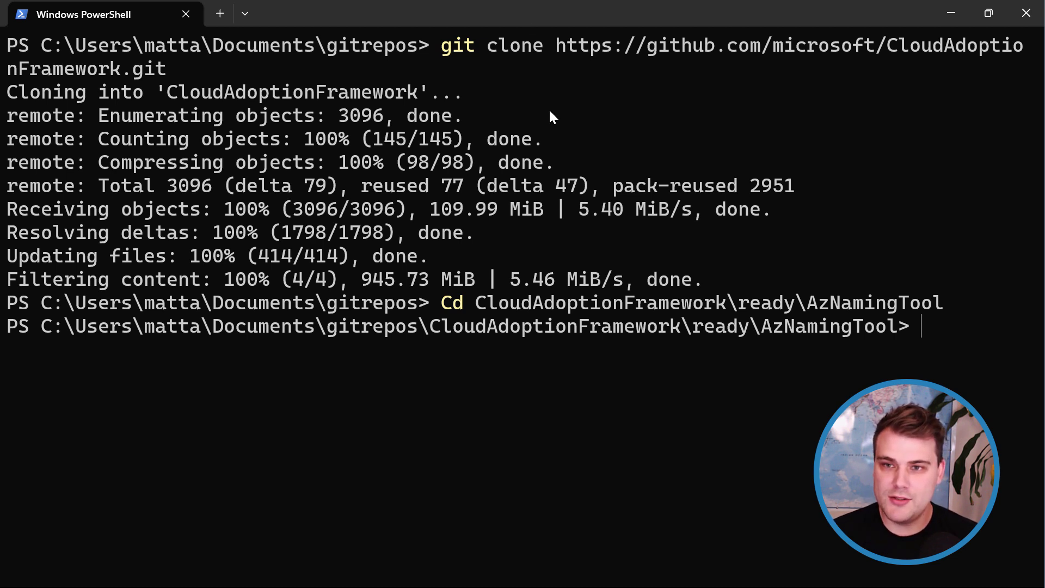
key(ctrl+v)
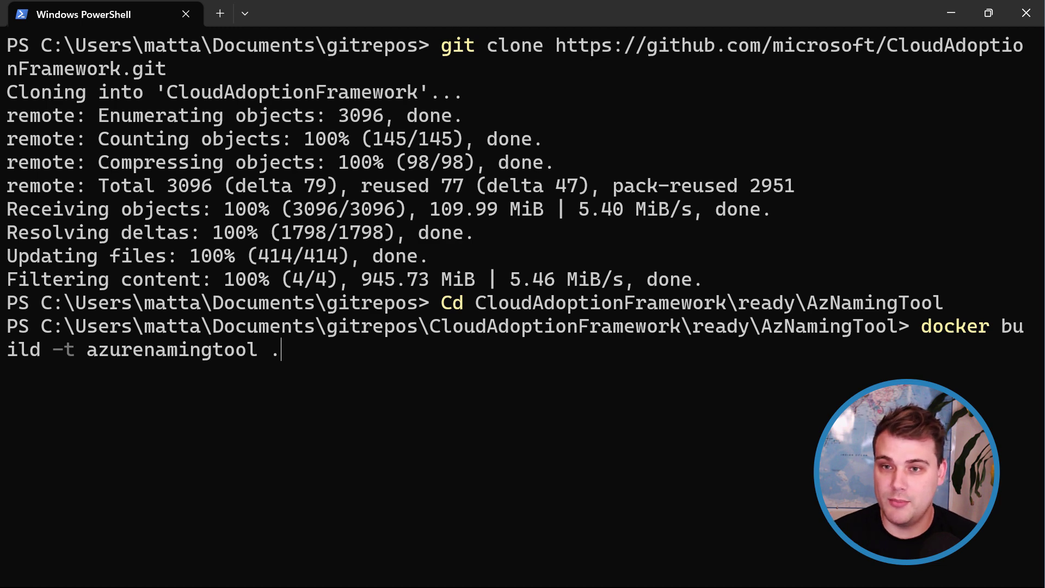
mouse_move(448, 582)
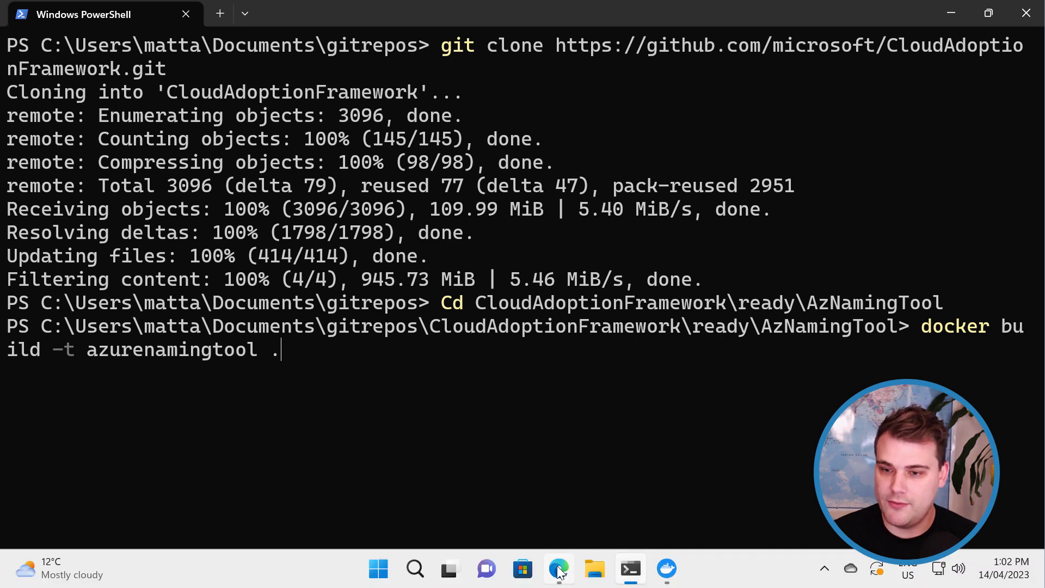
click(559, 568)
Browse to ready\AzNamingTool on GitHub and read through its Dockerfile.
click(334, 236)
scroll(198, 401, down, 3)
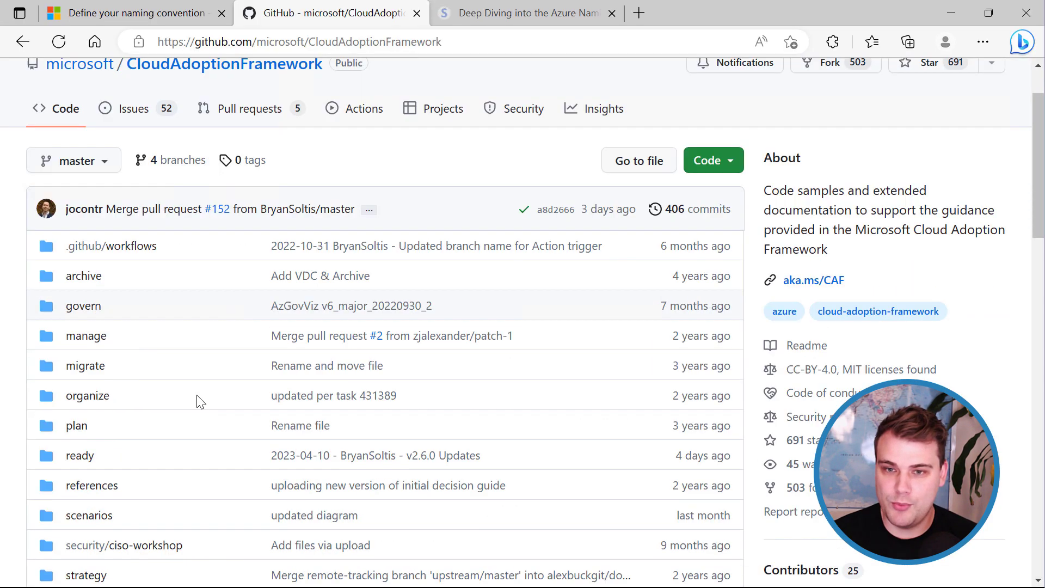
click(87, 307)
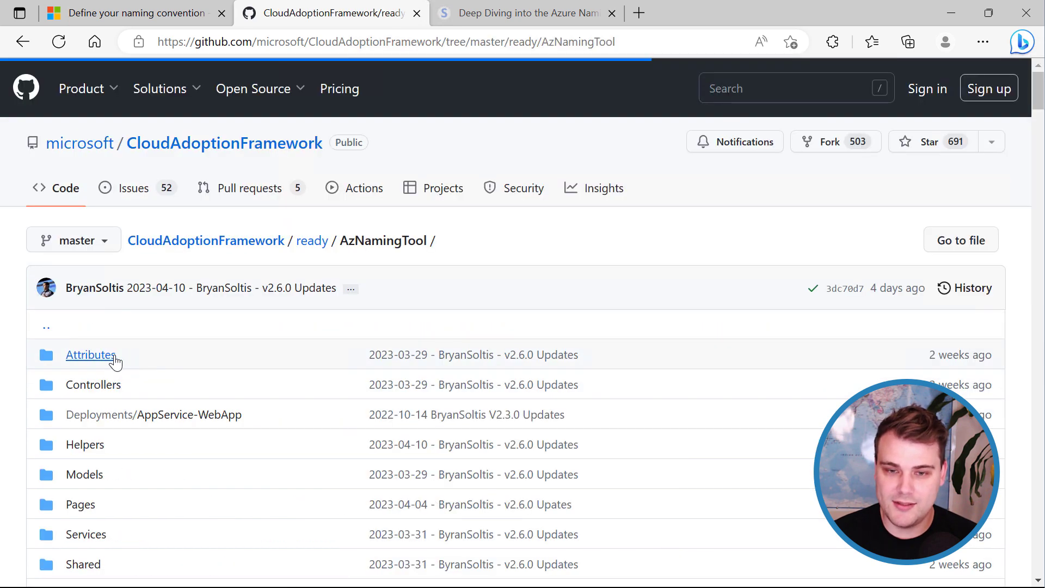
scroll(114, 362, down, 7)
scroll(147, 383, down, 1)
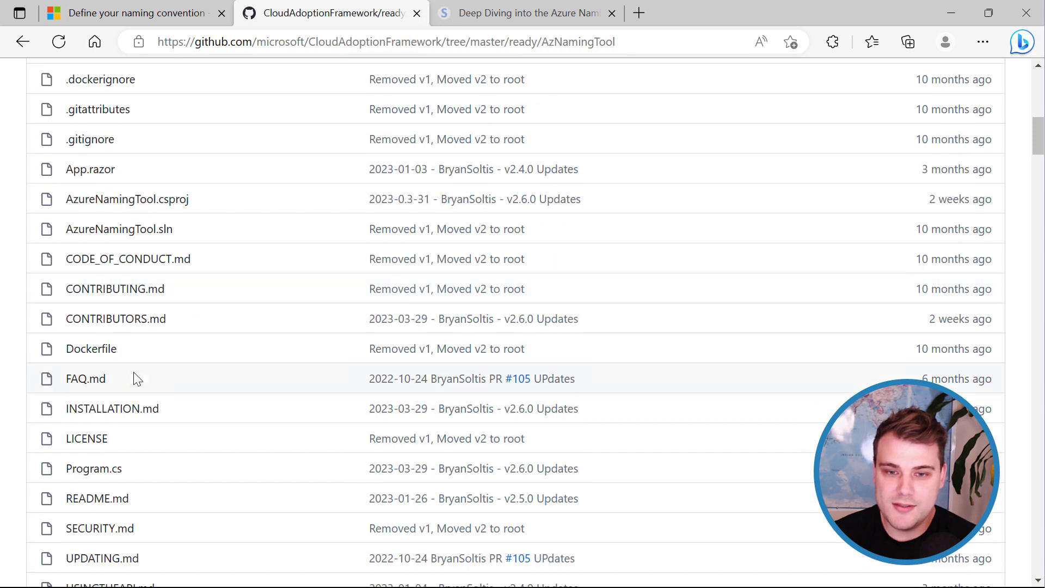
click(110, 357)
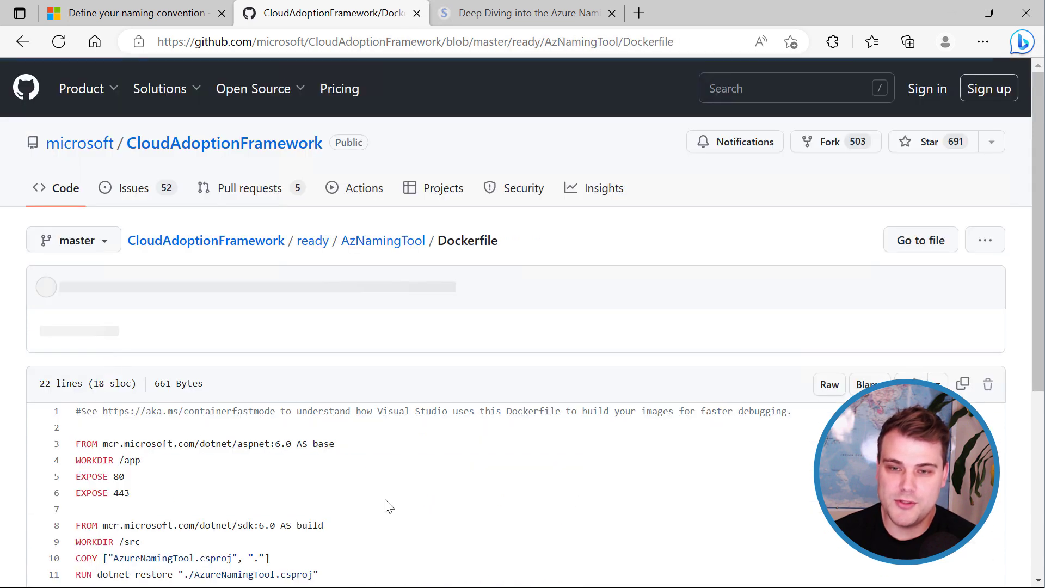
scroll(386, 484, down, 5)
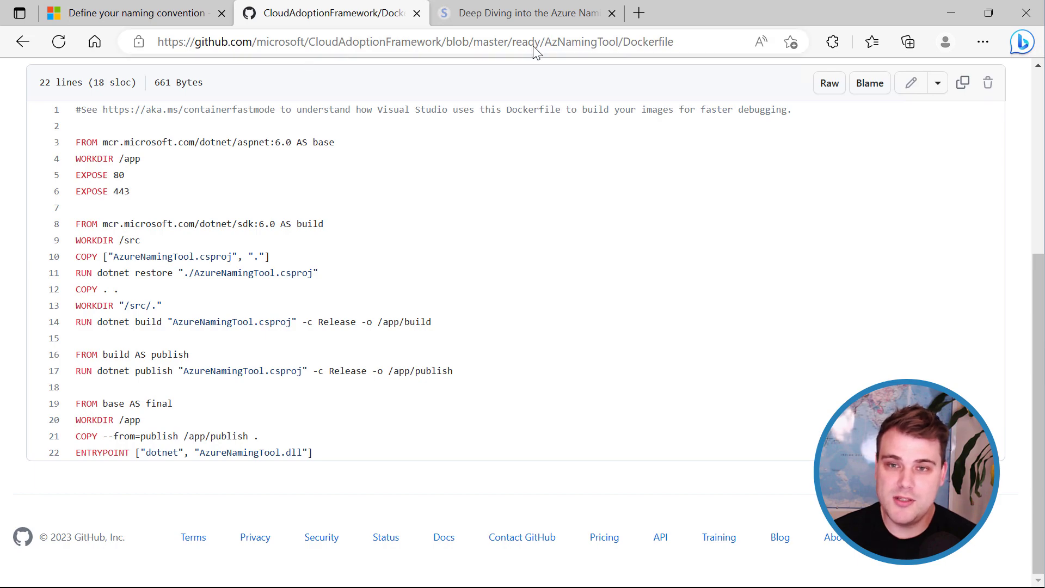
click(952, 14)
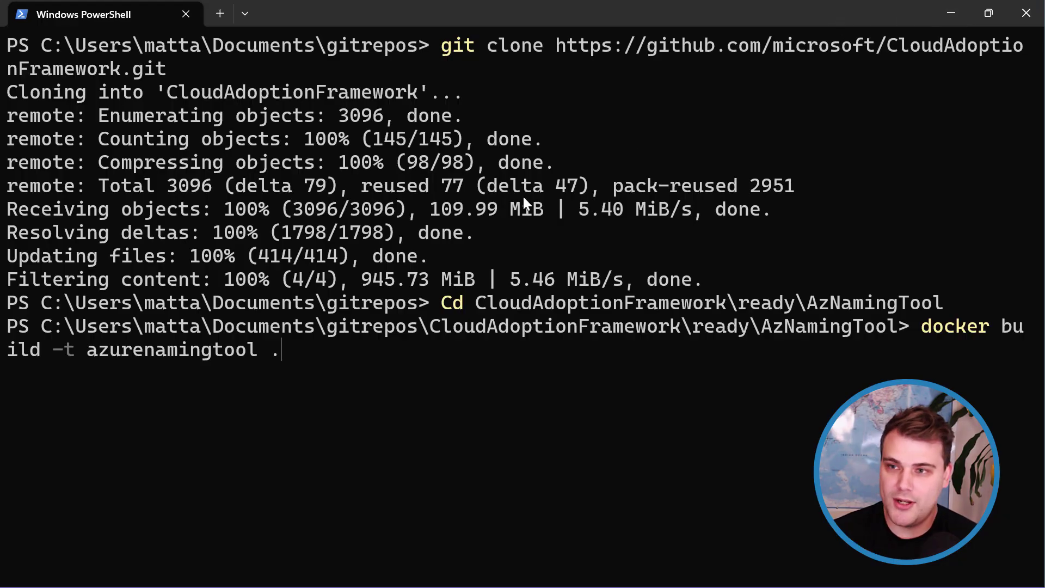
Run the azurenamingtool docker build and clear the terminal once it finishes.
key(Return)
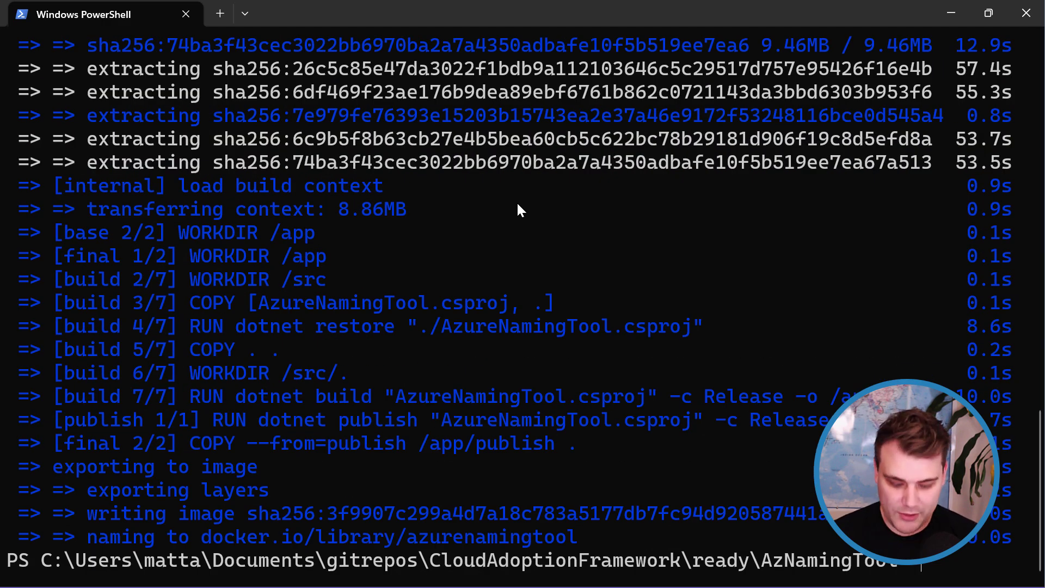
text(s)
key(Return)
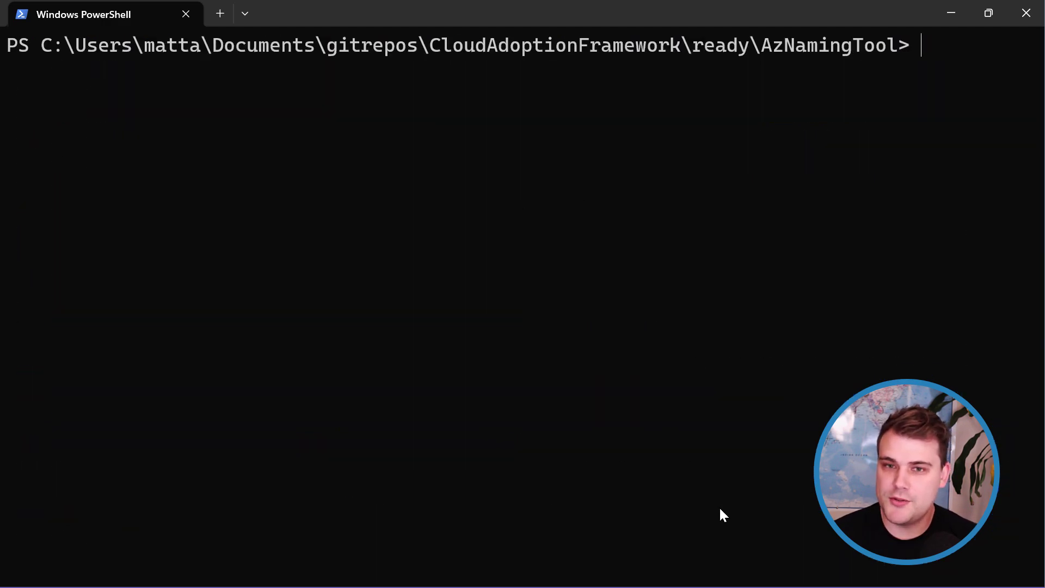
Confirm the 223.4 MB azurenamingtool image appears in Docker Desktop's Images list.
click(667, 568)
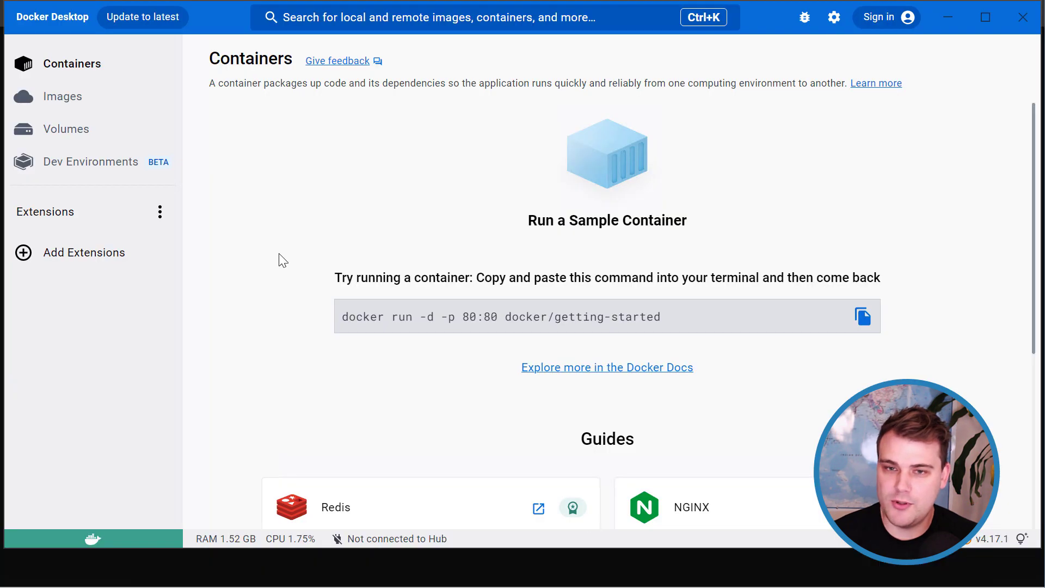
click(68, 103)
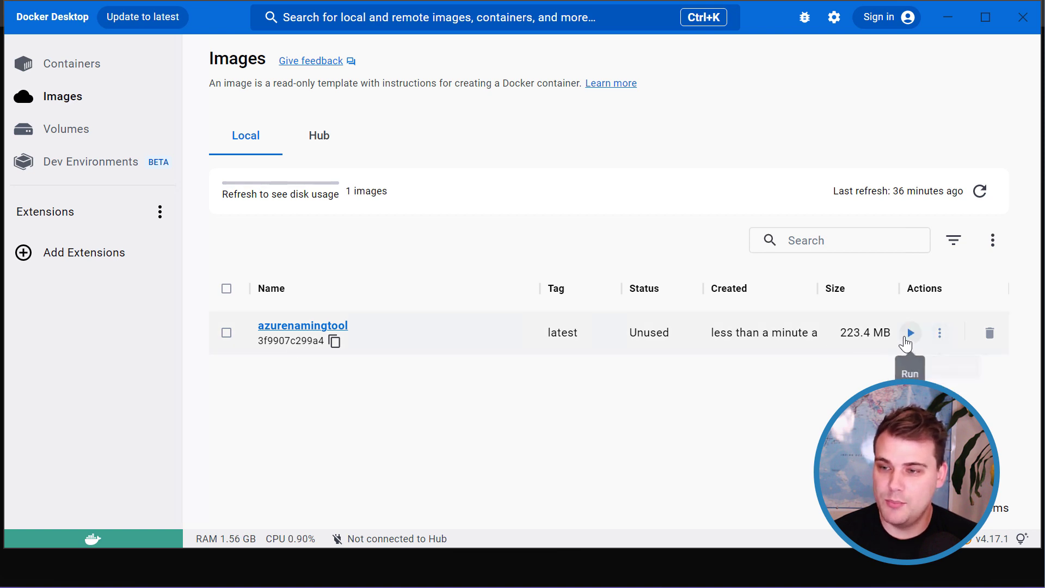
click(939, 333)
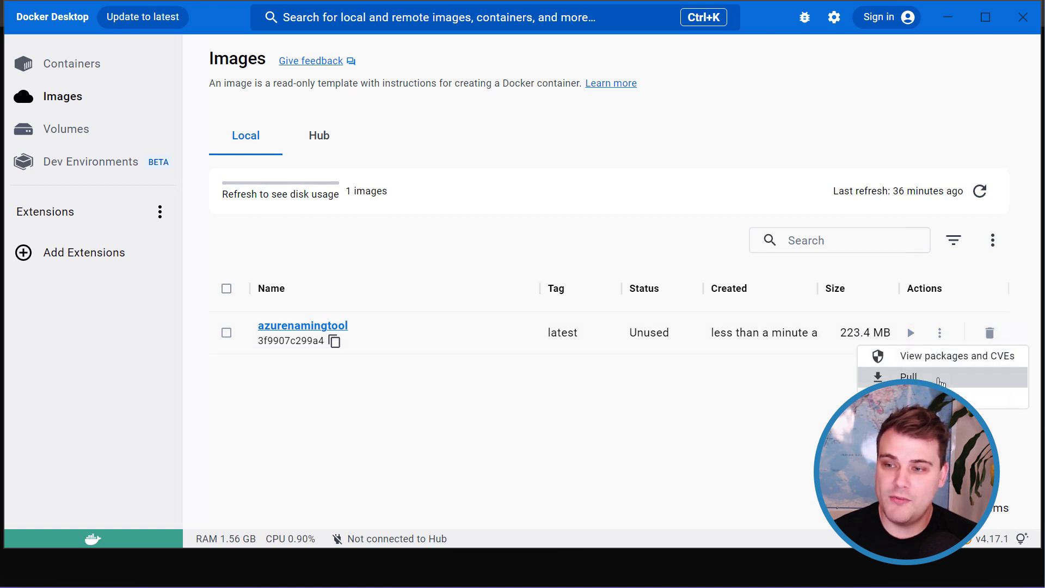
click(677, 419)
click(946, 18)
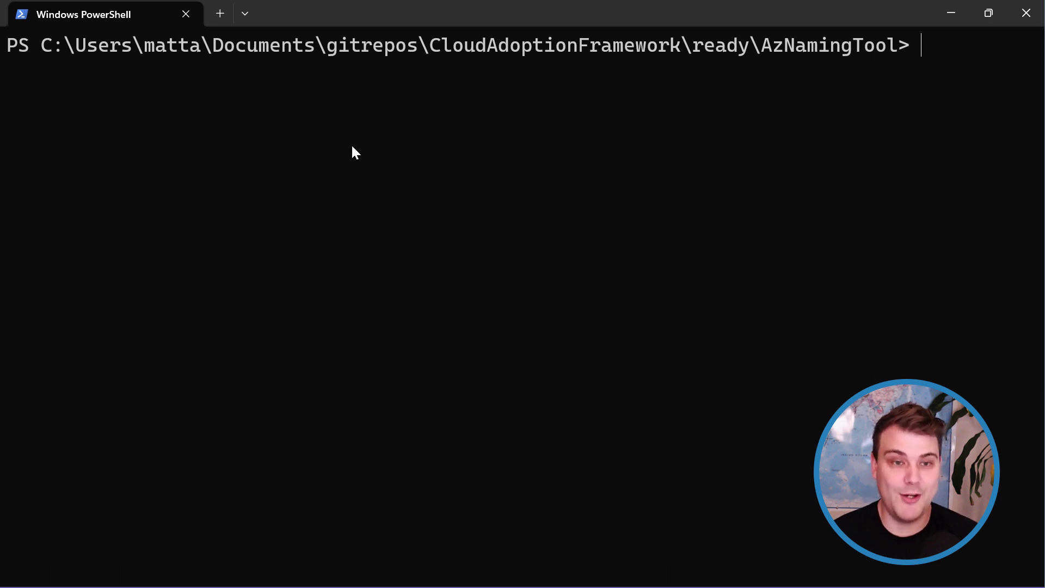
Run the azurenamingtool container on port 8080 with the azurenamingtoolvol volume, allowing private-network firewall access.
text(docker run -d -p 8080:80 --mount source=azurenamingtoolvol,target=/app/settings azurenamingtool:latest)
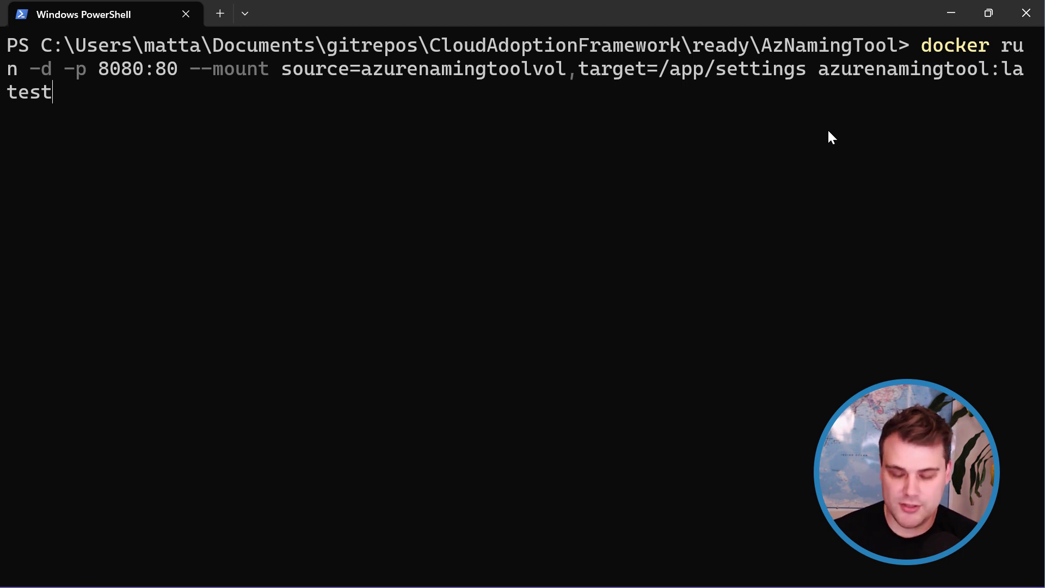
key(Return)
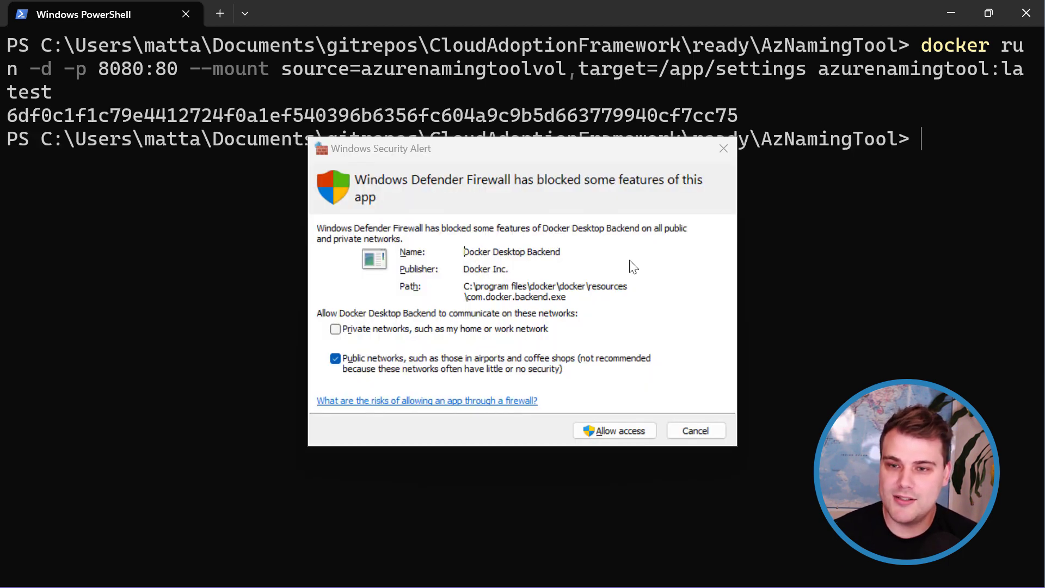
click(538, 330)
click(589, 431)
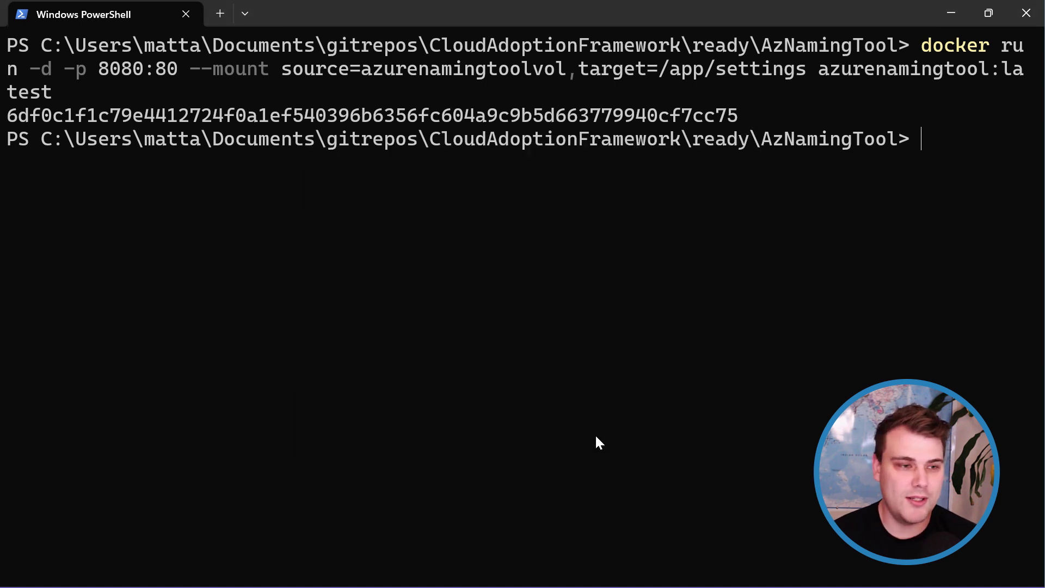
Run docker ps to confirm the container is running.
text(docker ps)
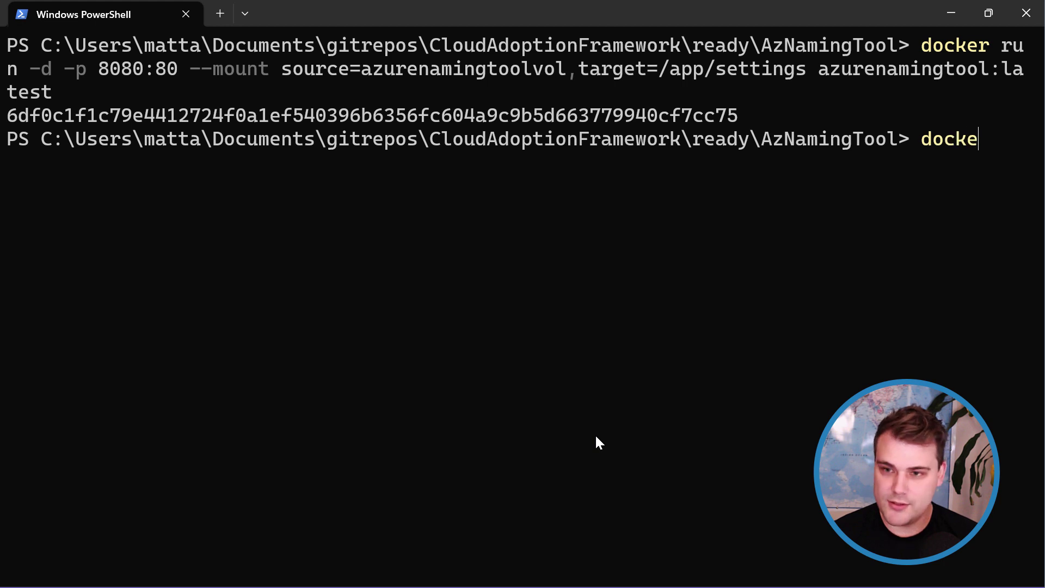
key(Return)
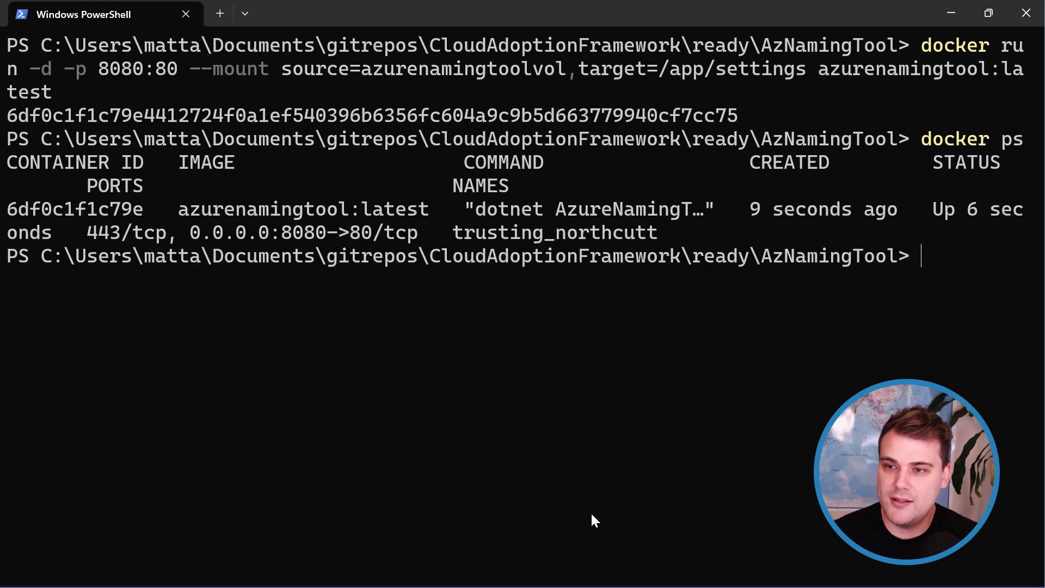
click(667, 569)
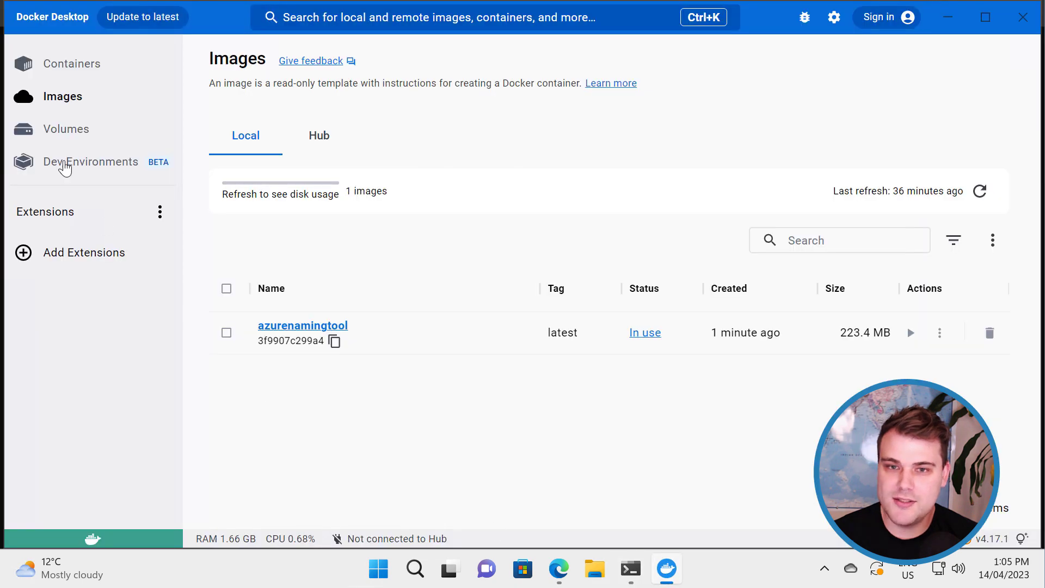
Open the trusting_northcutt container's 8080:80 port link from Docker Desktop's Containers list.
click(70, 76)
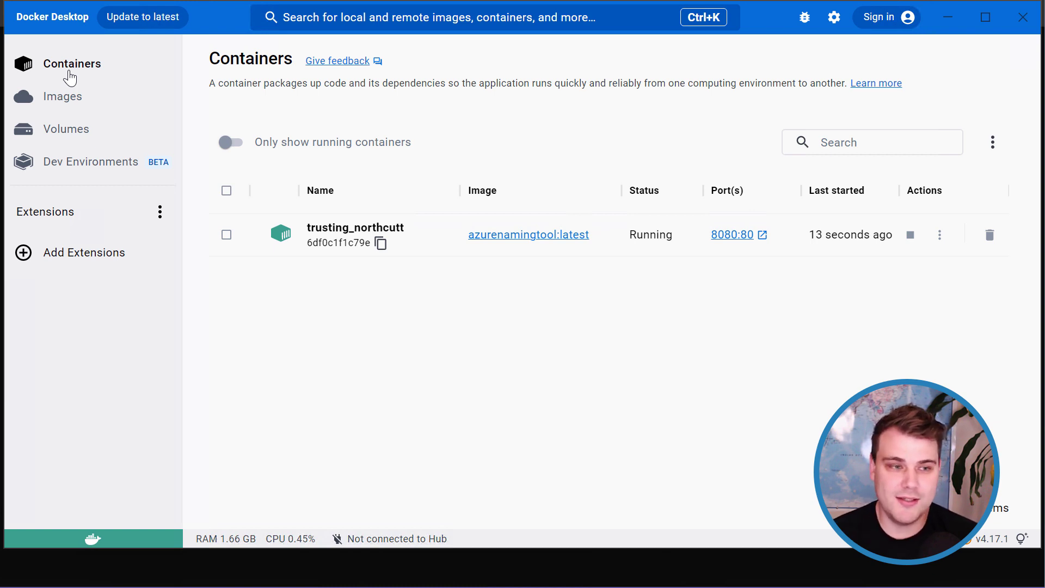
click(731, 235)
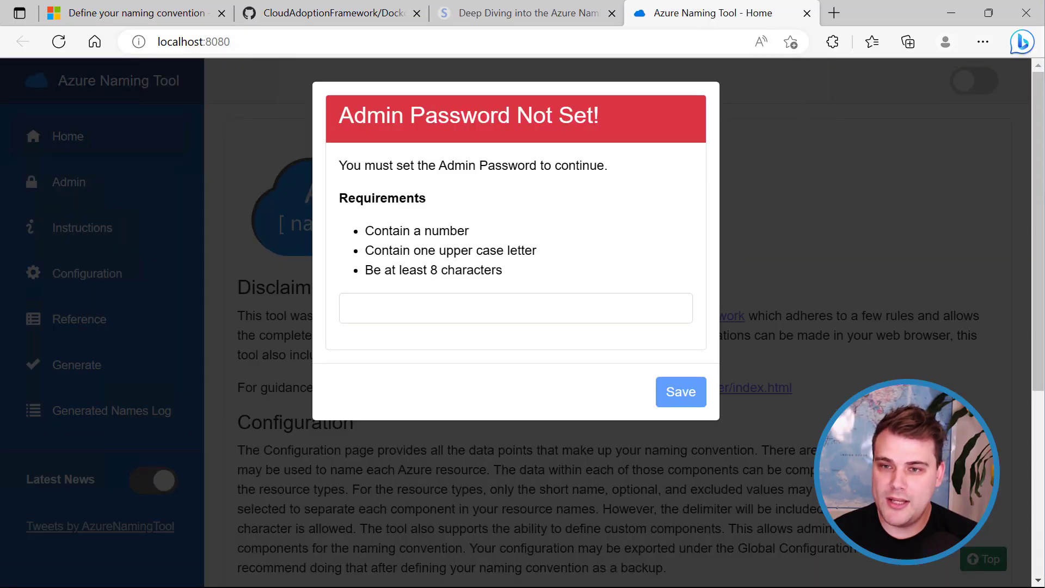
Enter an eight-character admin password in the Admin Password Not Set dialog and save it.
drag(711, 19, 140, 32)
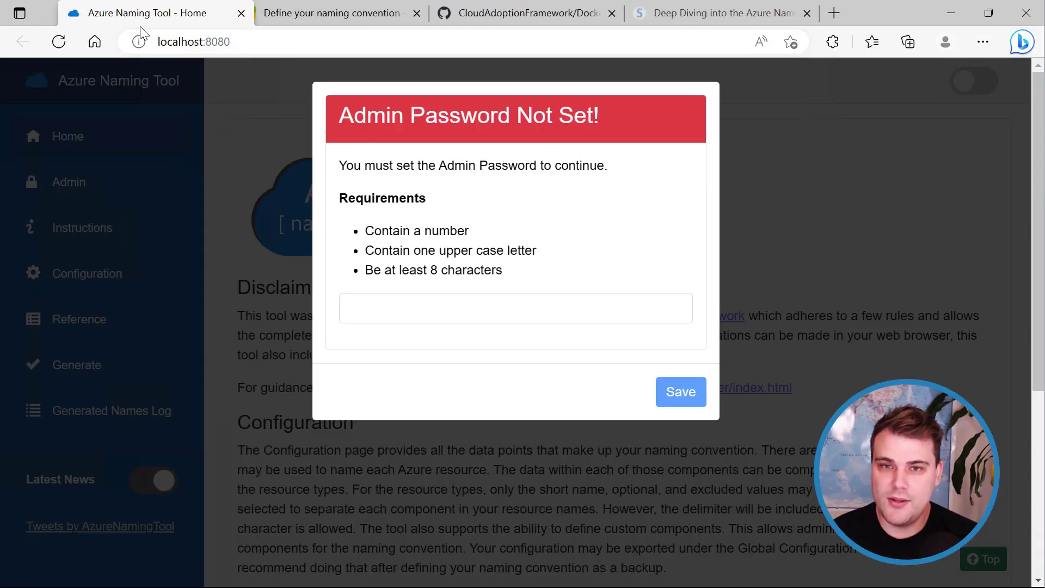
click(485, 320)
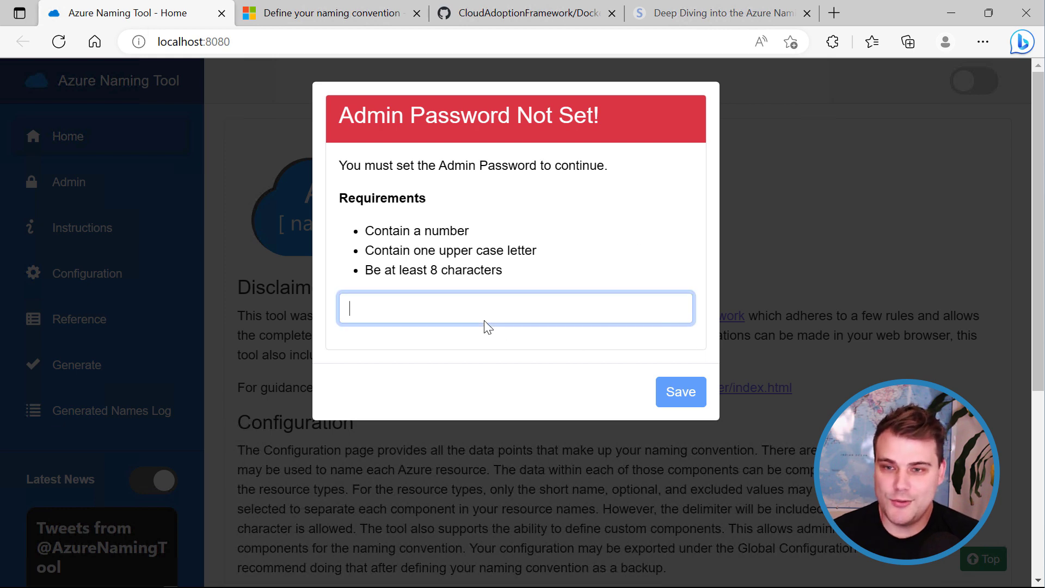
text(•••••••)
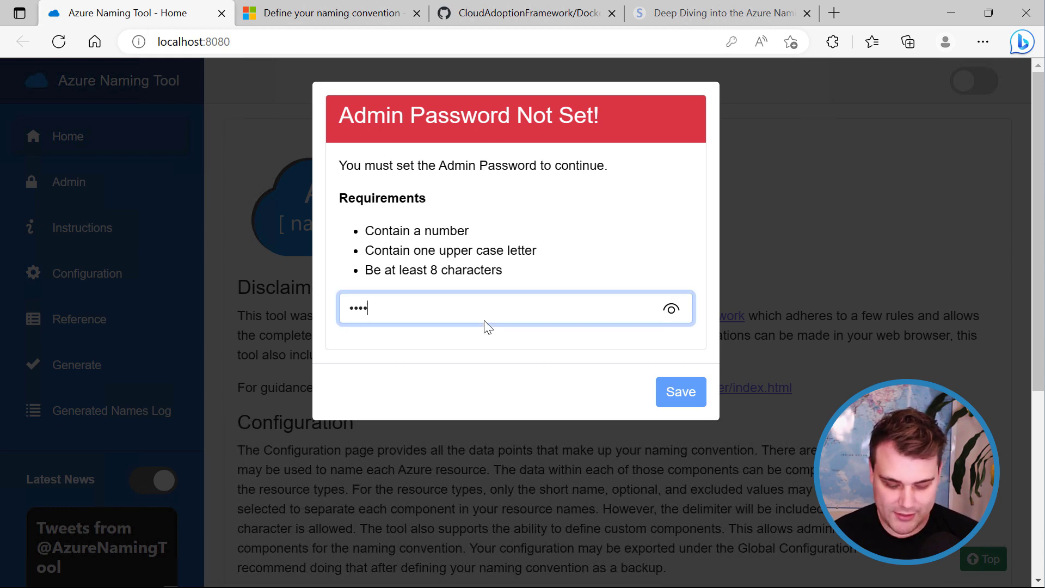
text(•)
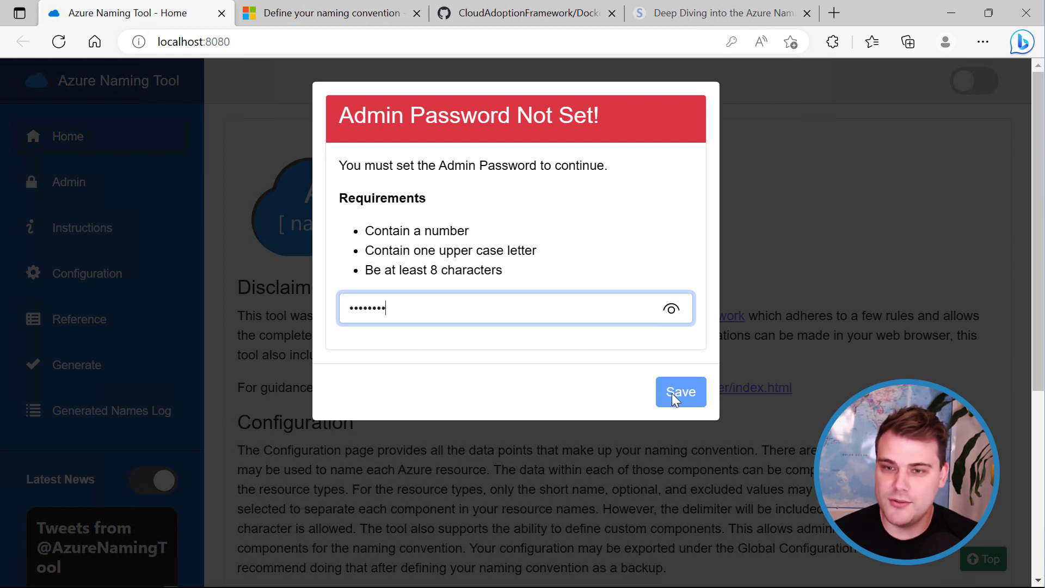
click(673, 399)
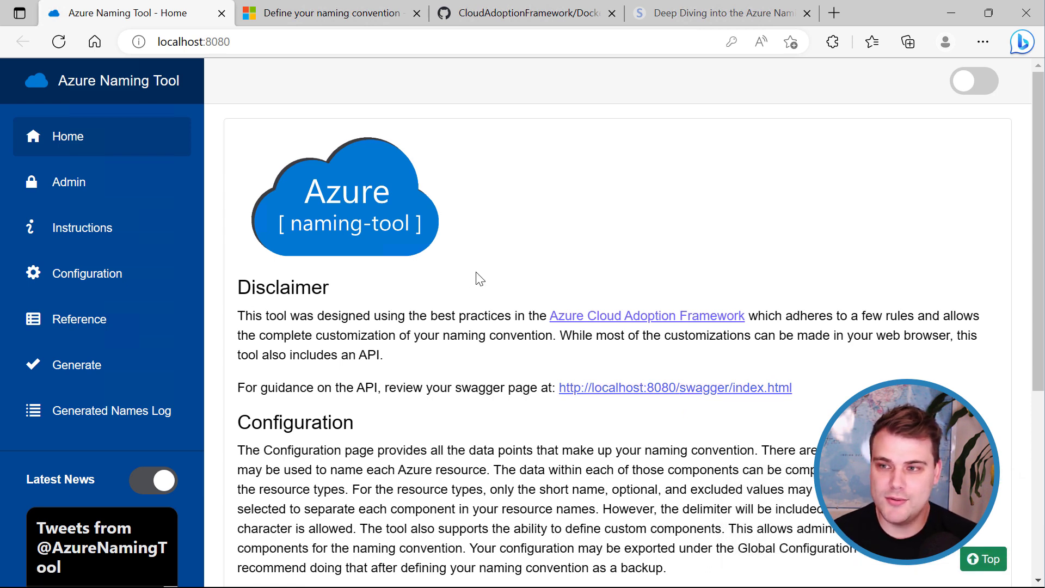
Toggle dark mode on and off, then go to the Admin page showing version 2.6.0.
click(969, 90)
click(970, 93)
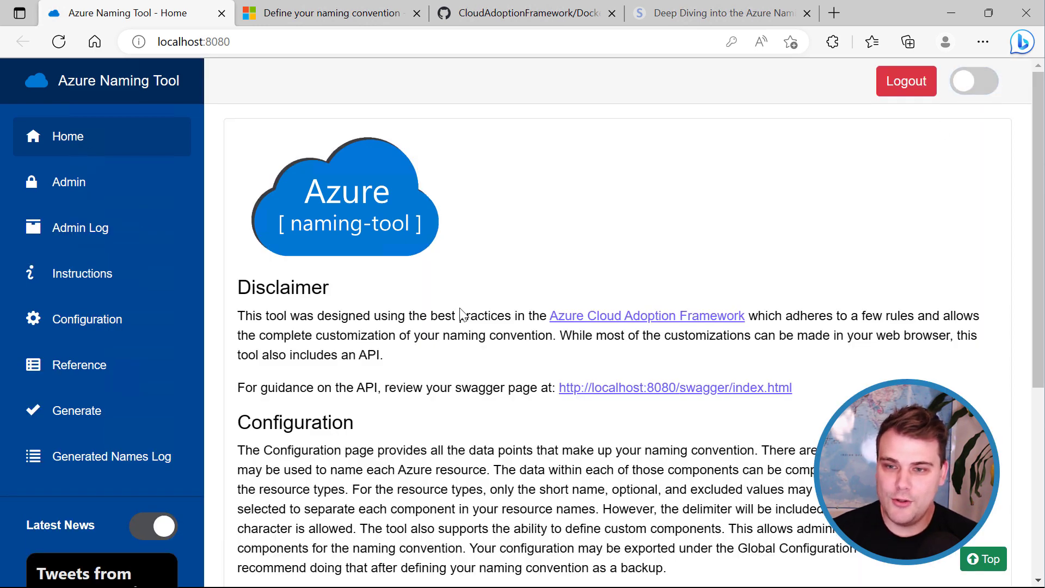
scroll(460, 314, down, 5)
scroll(460, 315, up, 3)
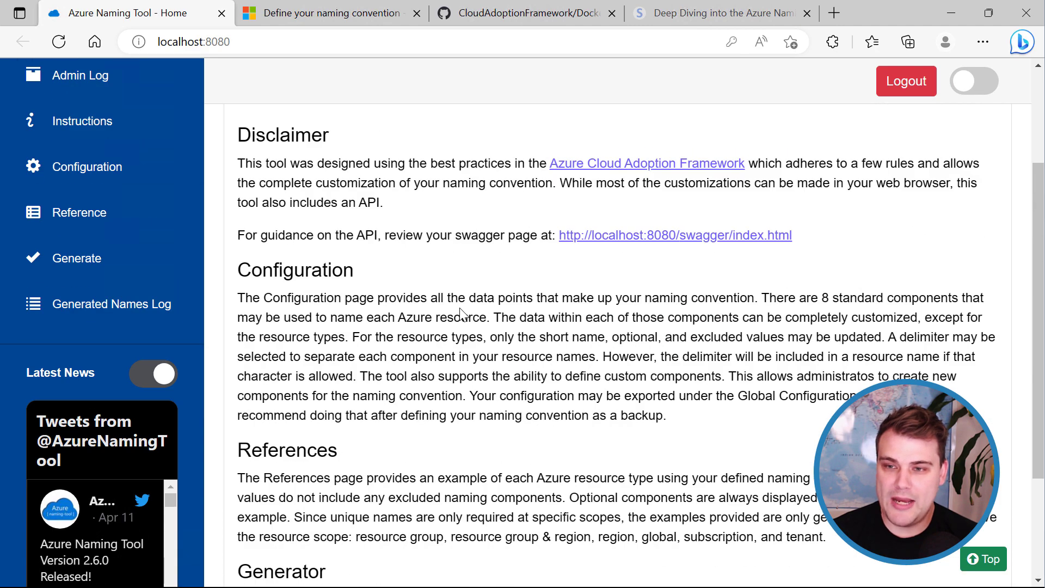
scroll(460, 315, down, 3)
scroll(468, 343, up, 6)
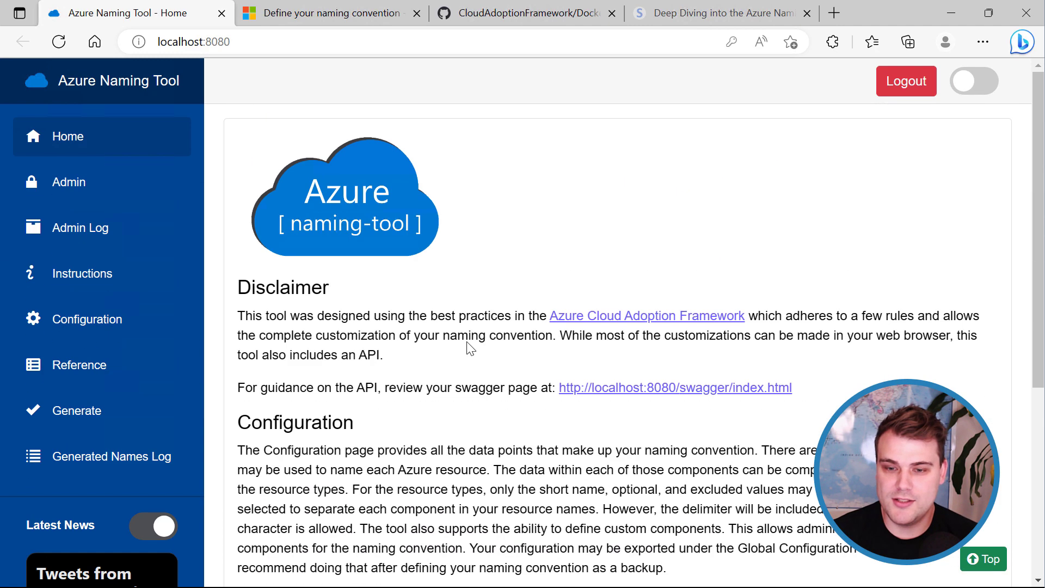
click(87, 191)
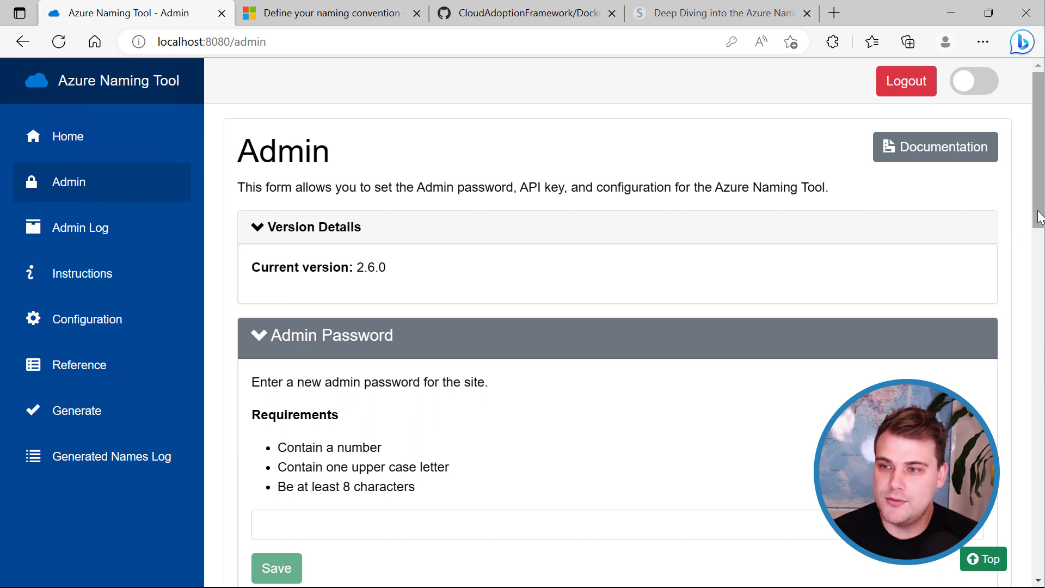
drag(1039, 216, 1020, 462)
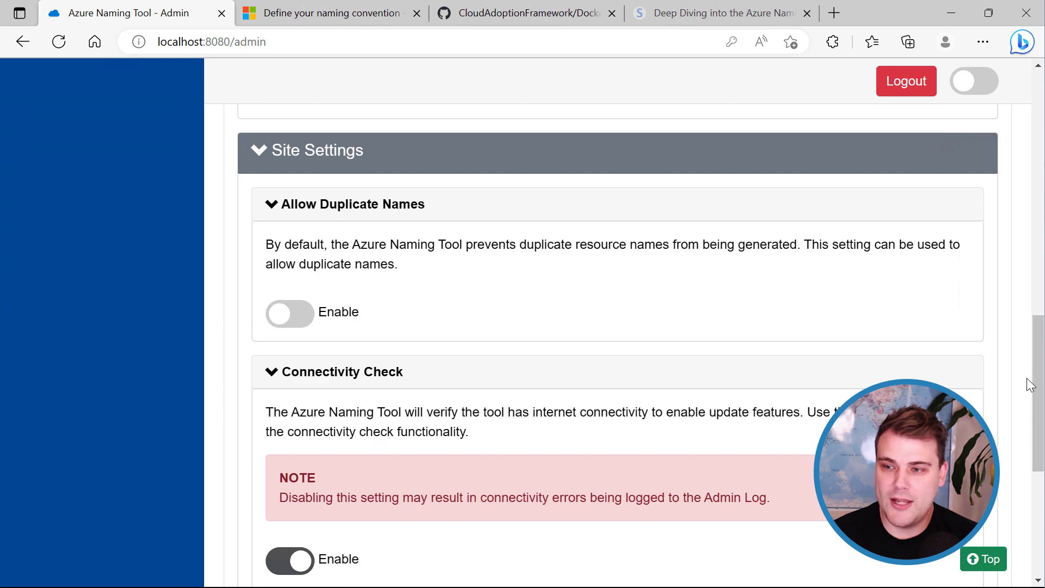
Scroll down to Generation Webhook and display its Sample Post JSON example.
drag(1033, 385, 1034, 453)
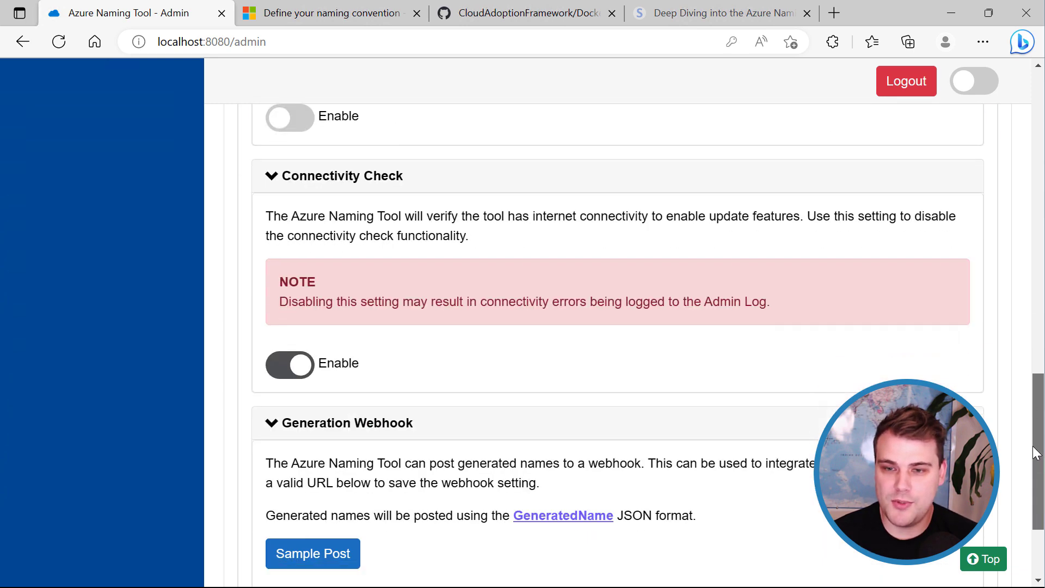
scroll(1034, 452, down, 1)
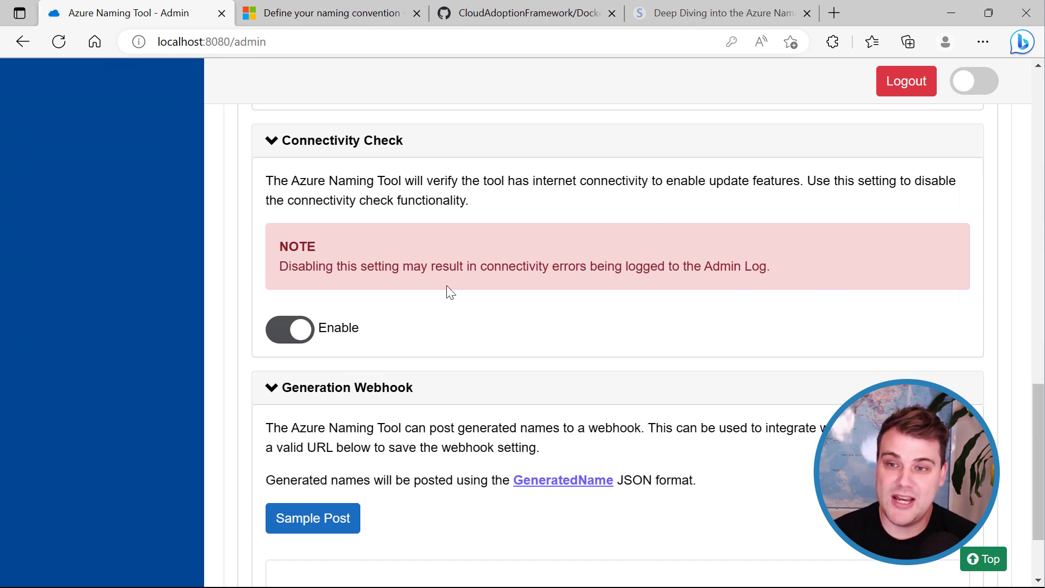
scroll(1036, 461, down, 1)
drag(1037, 461, 1037, 484)
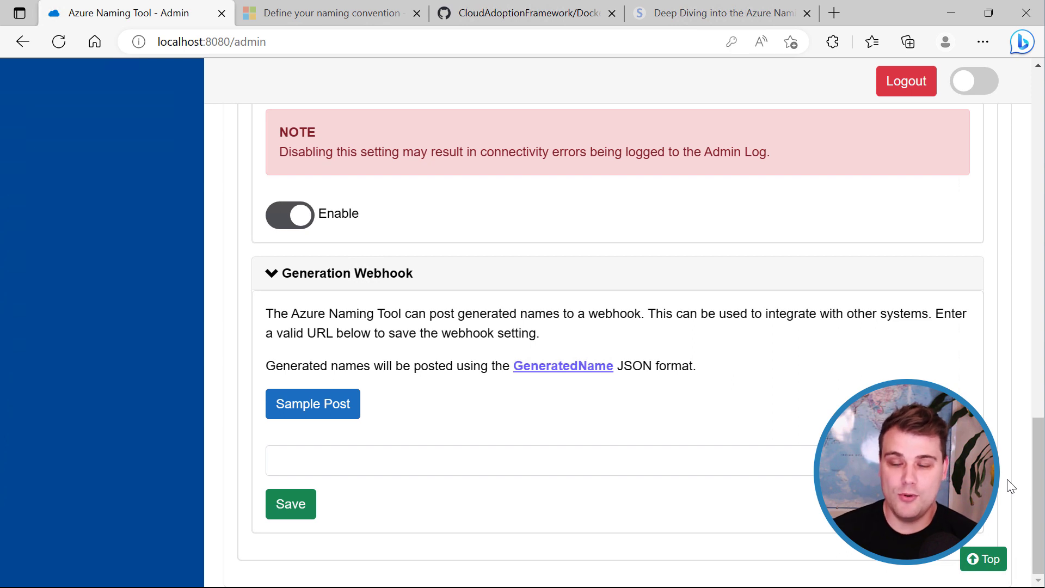
click(357, 460)
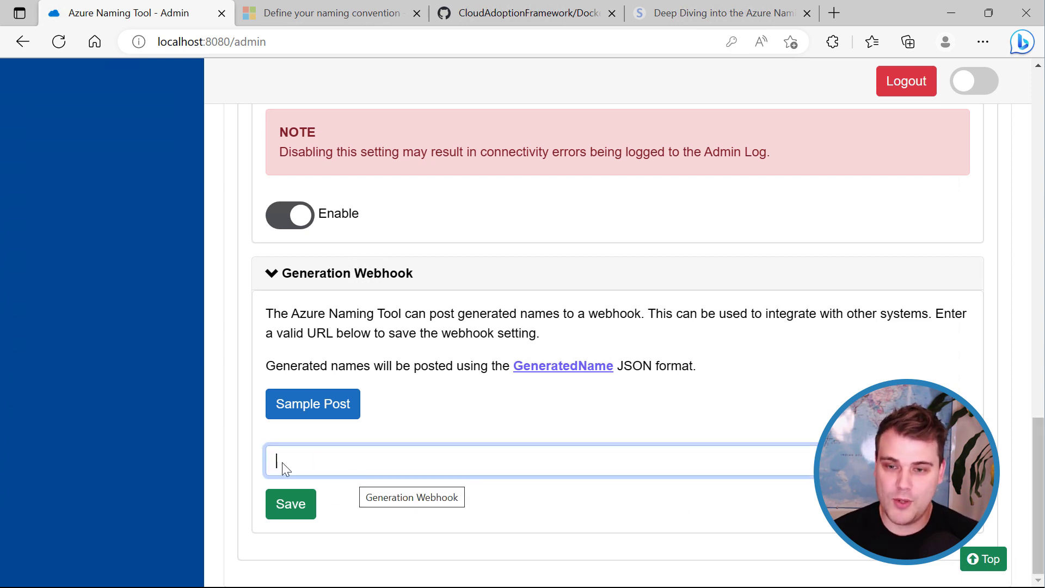
click(304, 408)
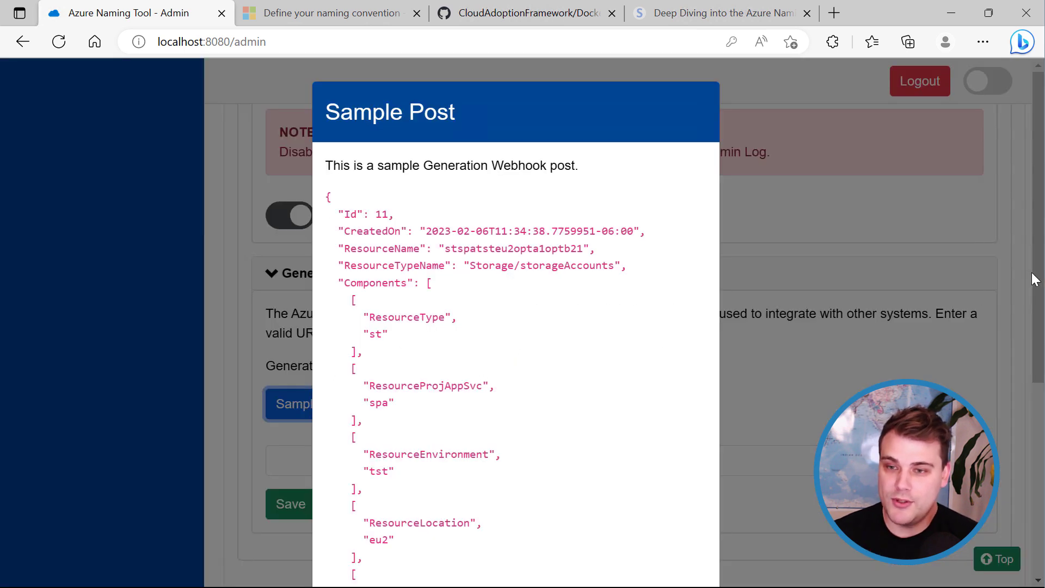
Highlight the ResourceTypeName line, the Components field and the ResourceType value 'st' in the Sample Post.
drag(1035, 279, 1040, 337)
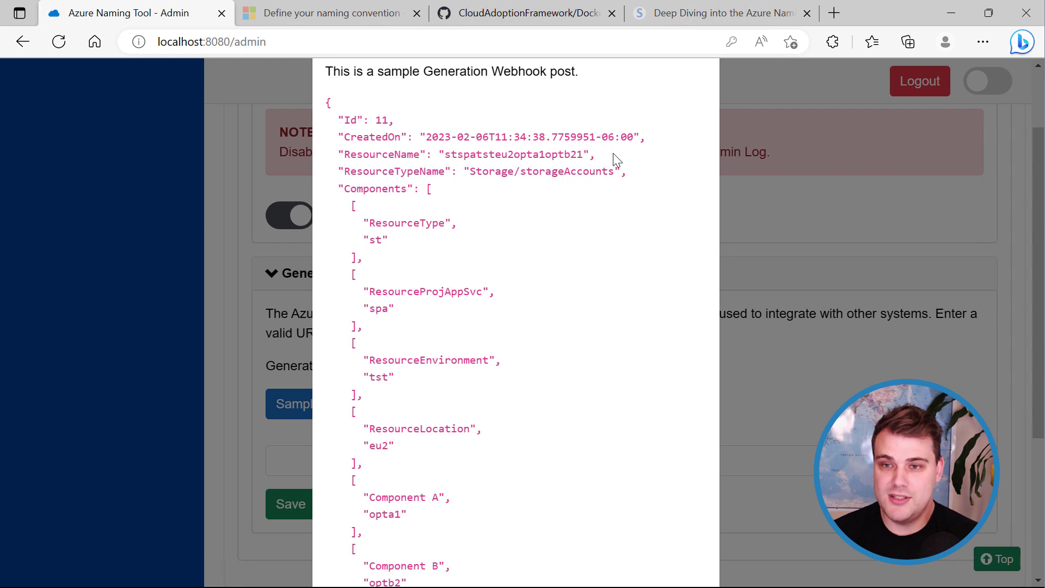
drag(612, 154, 348, 156)
drag(622, 172, 360, 175)
double_click(389, 190)
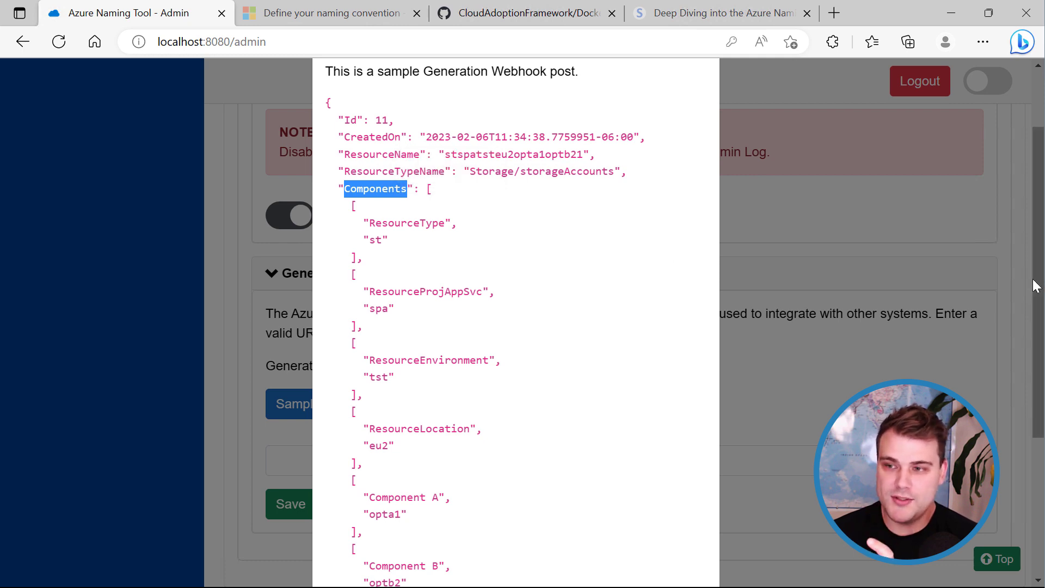
drag(1036, 288, 1036, 313)
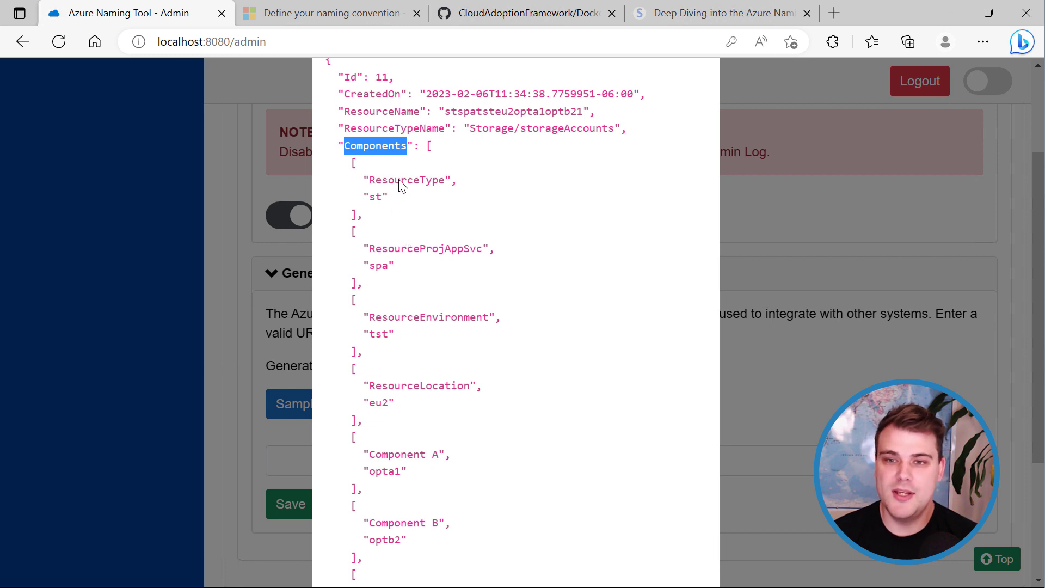
double_click(375, 197)
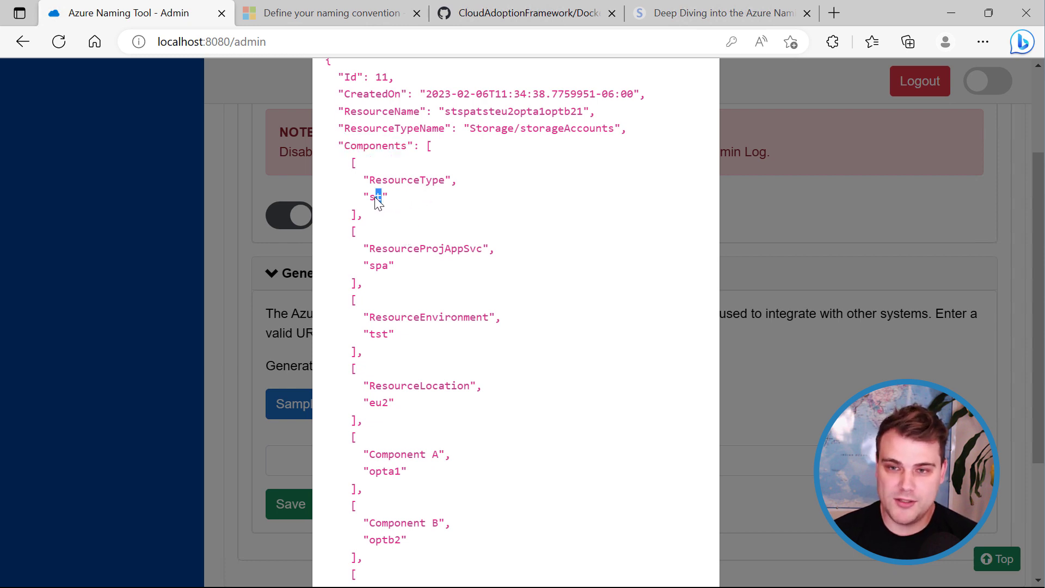
Highlight the ResourceEnvironment key, then close the sample webhook post with OK.
click(452, 283)
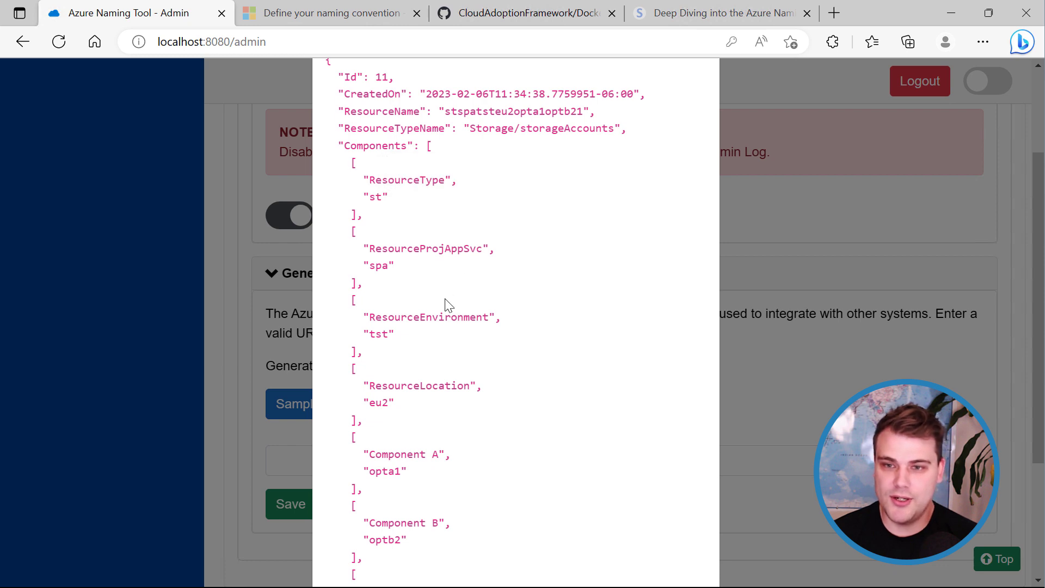
drag(489, 318, 439, 319)
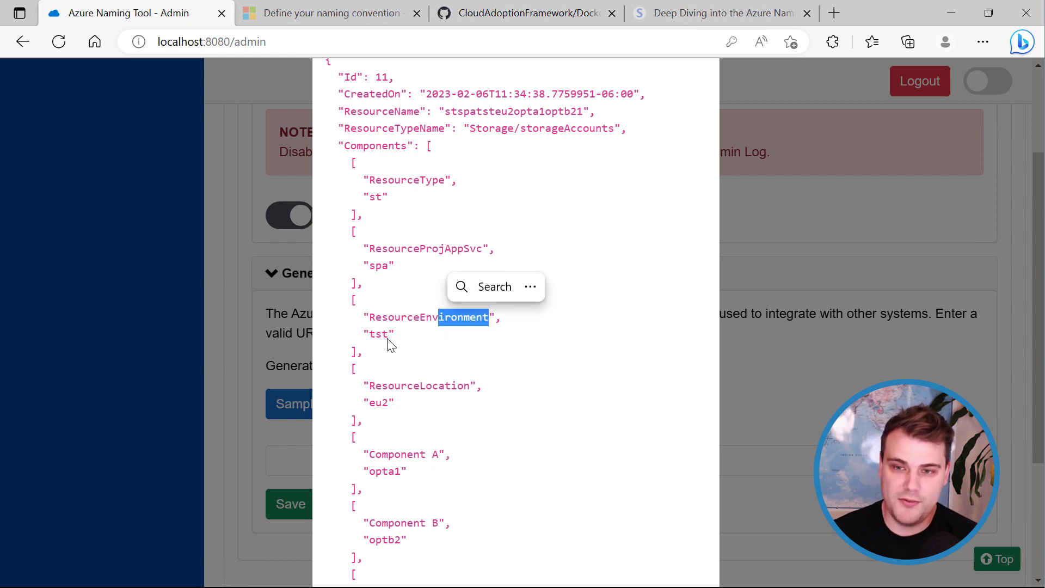
click(401, 349)
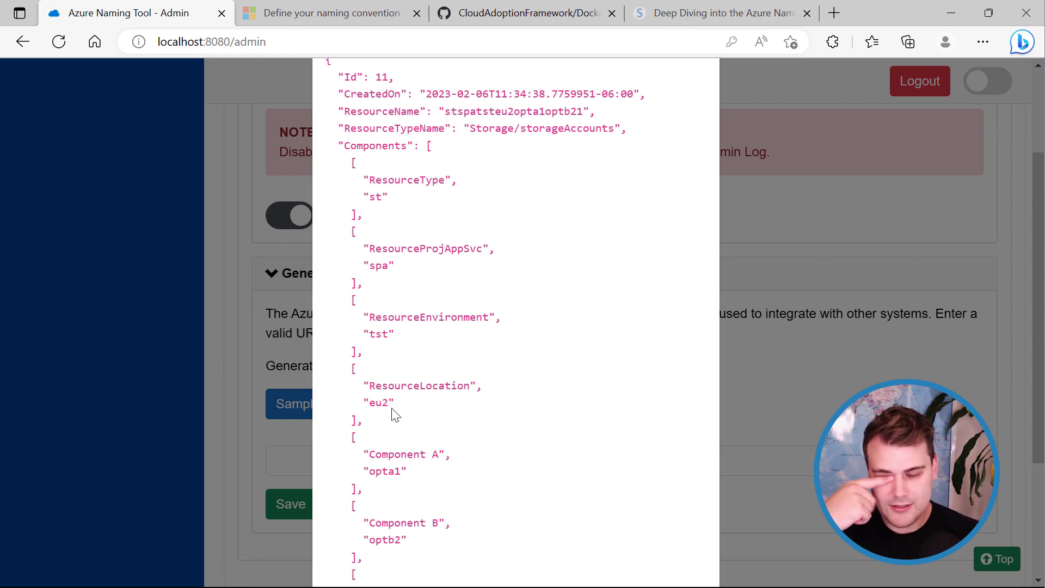
scroll(702, 303, up, 3)
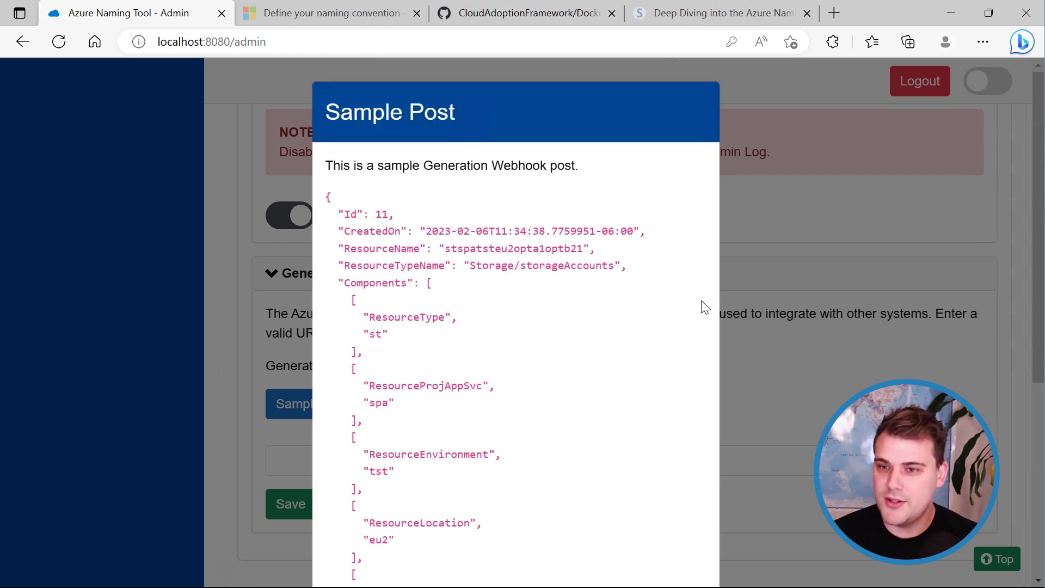
scroll(703, 381, down, 4)
click(688, 538)
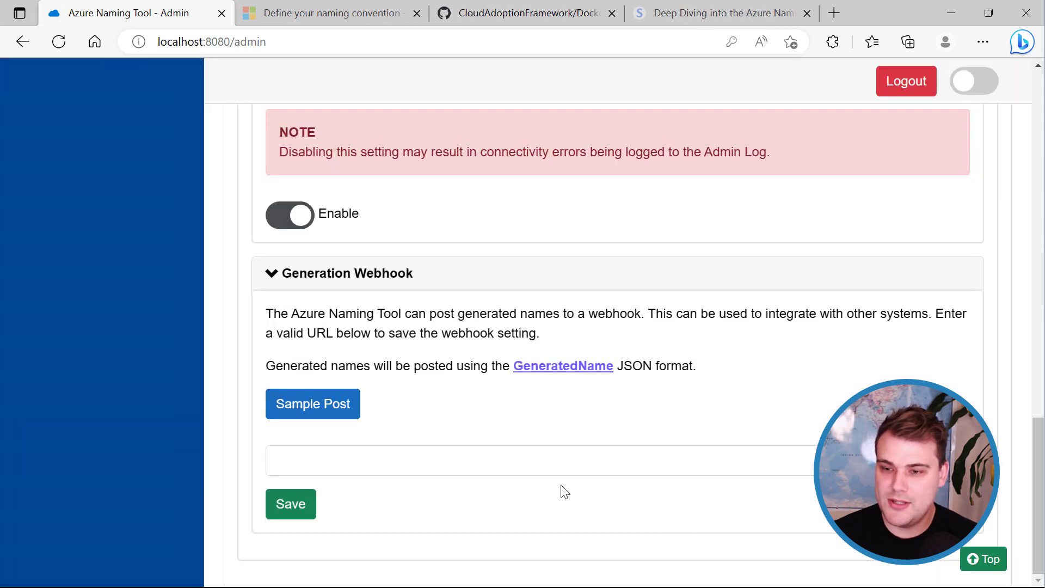
Check the entries on the Admin Log page.
scroll(272, 452, up, 10)
scroll(290, 469, up, 8)
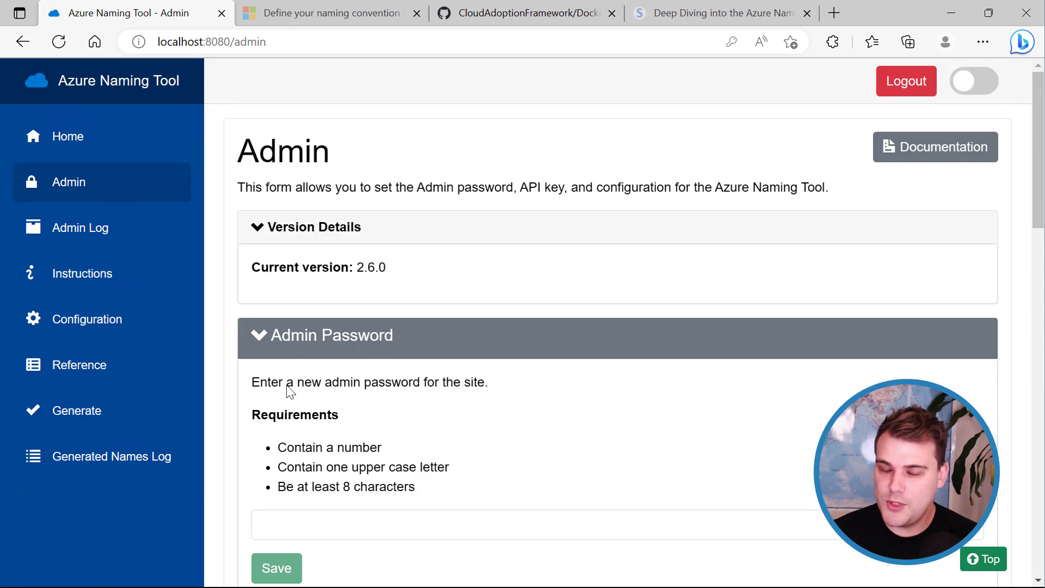
click(87, 232)
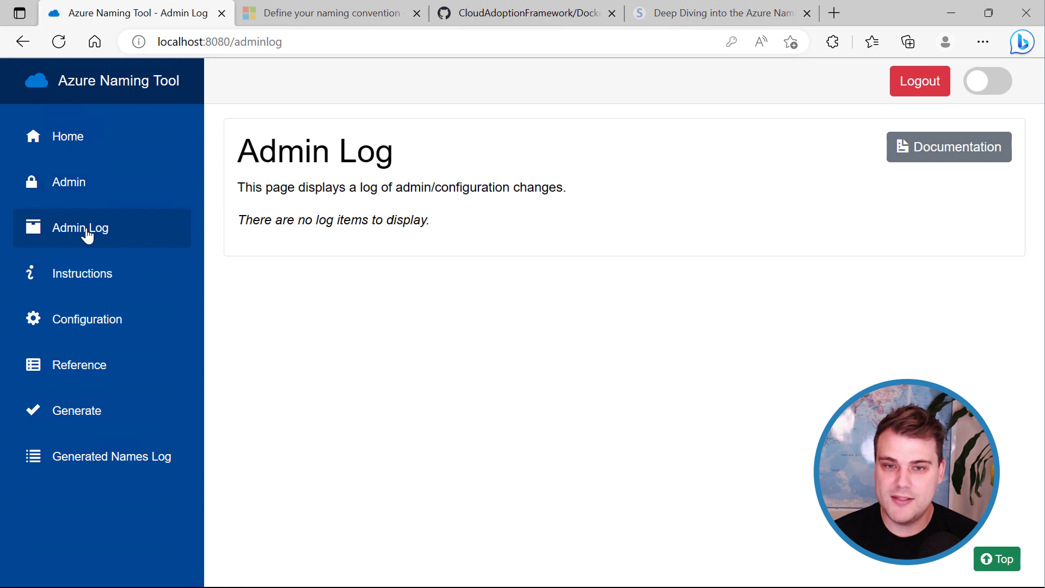
Enter a new admin password on the Admin page, save it and confirm the change.
click(77, 194)
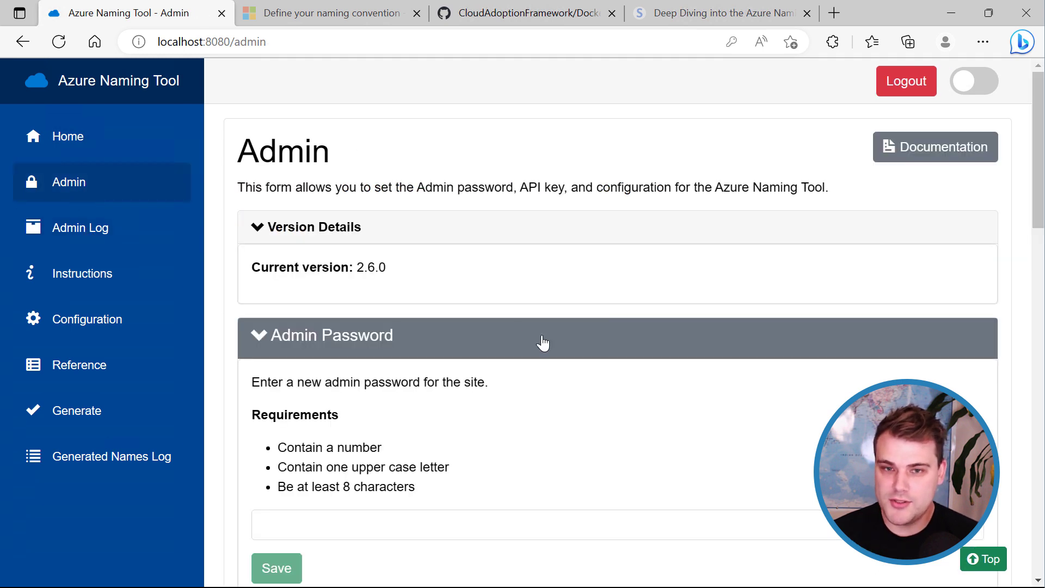
scroll(490, 381, down, 1)
click(407, 454)
text(P@ssw0rd)
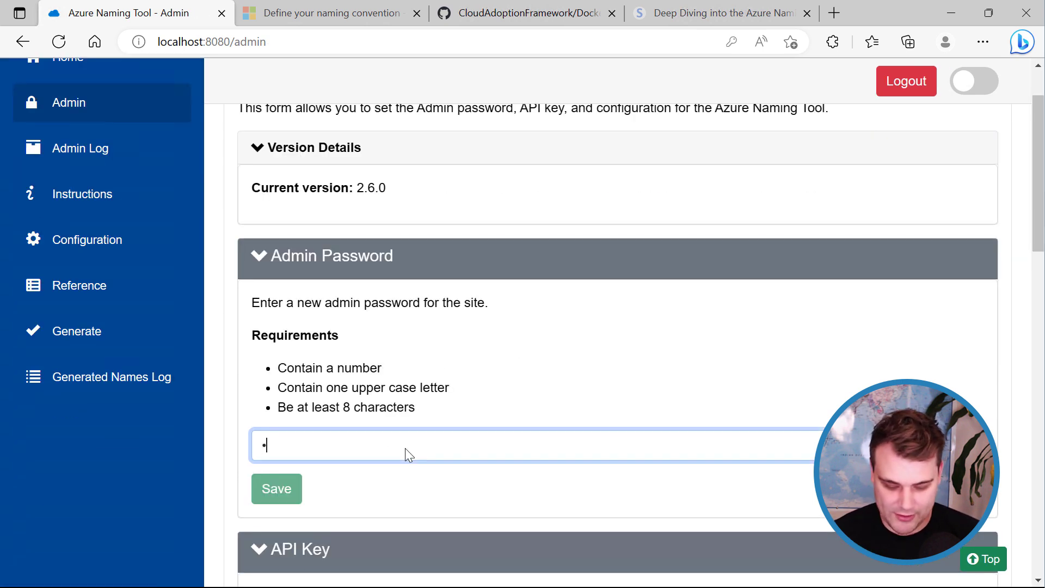
click(280, 496)
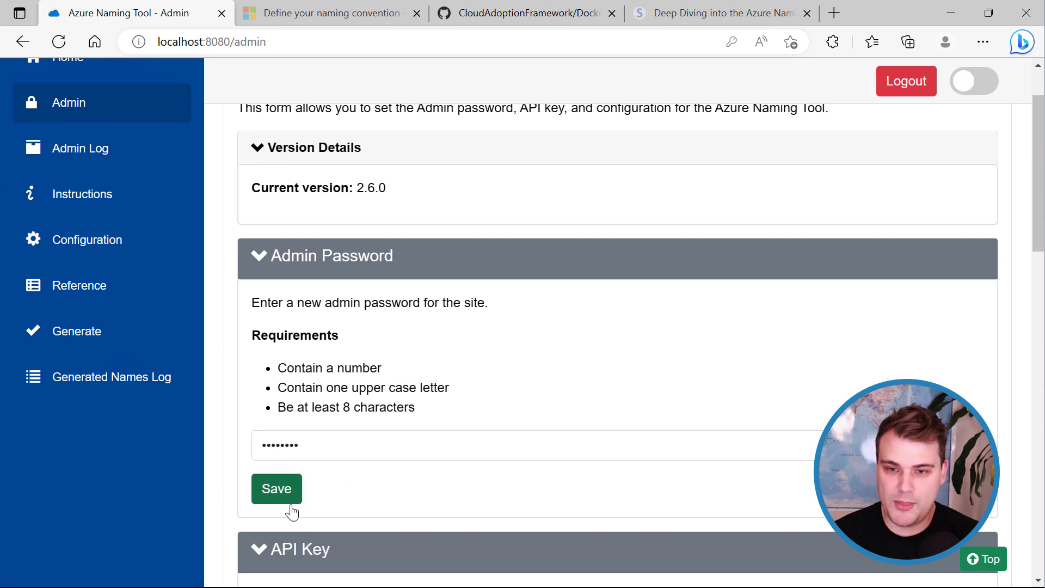
click(602, 129)
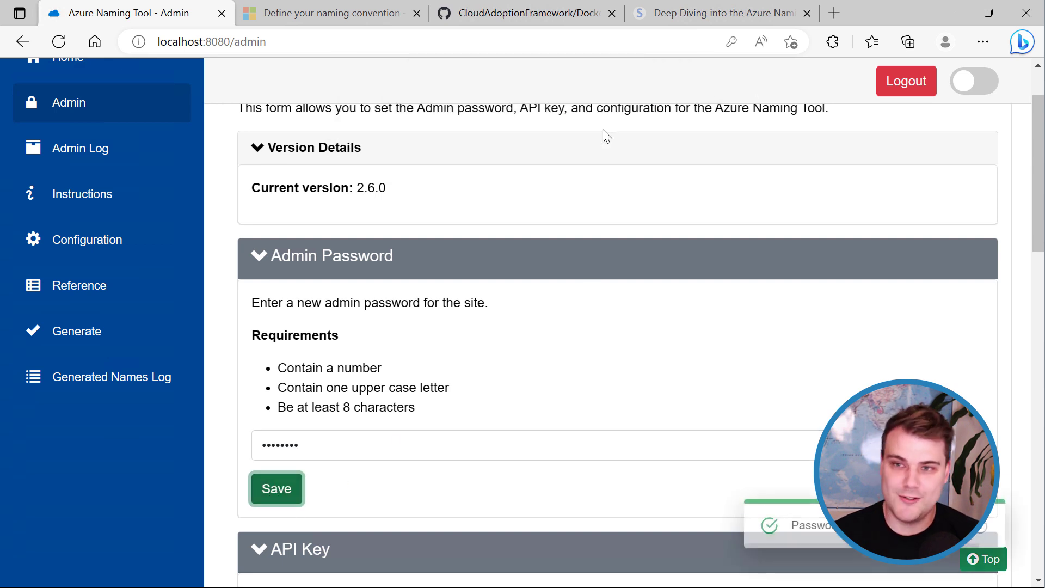
Check the password-updated entry in Admin Log, decline Edge's save-password offer, and go to Instructions.
click(93, 140)
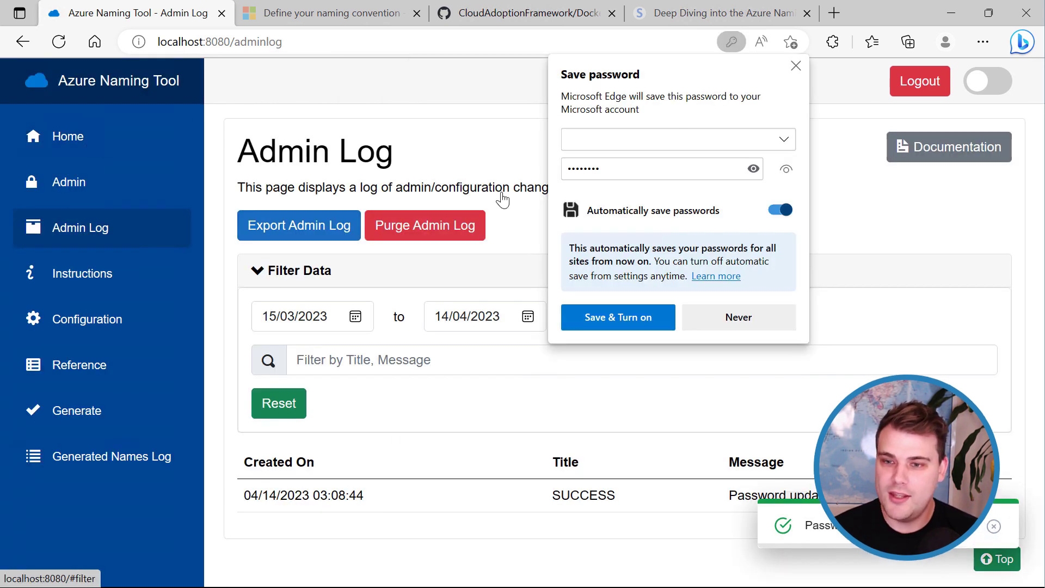
click(796, 66)
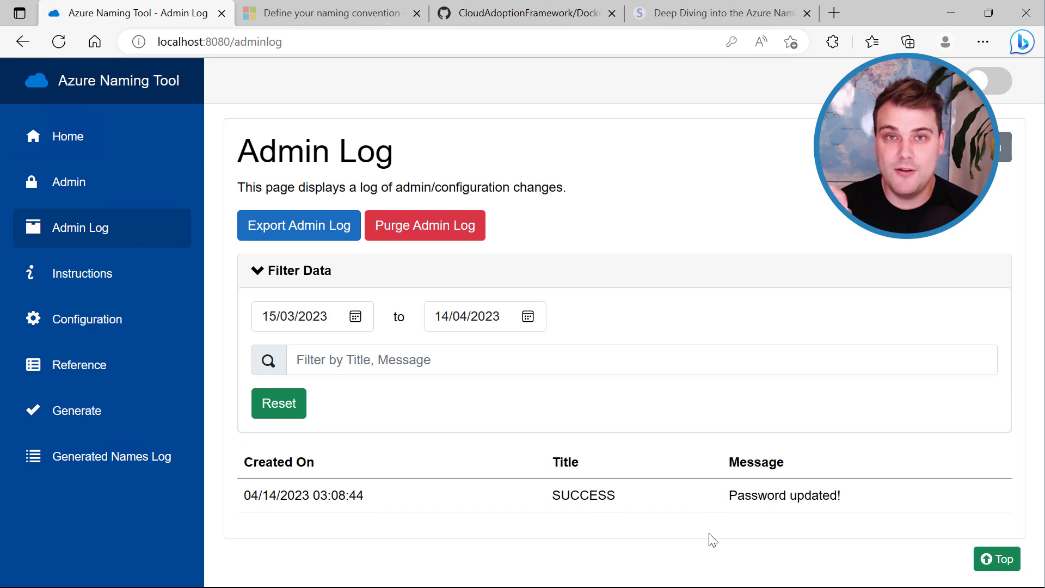
click(95, 273)
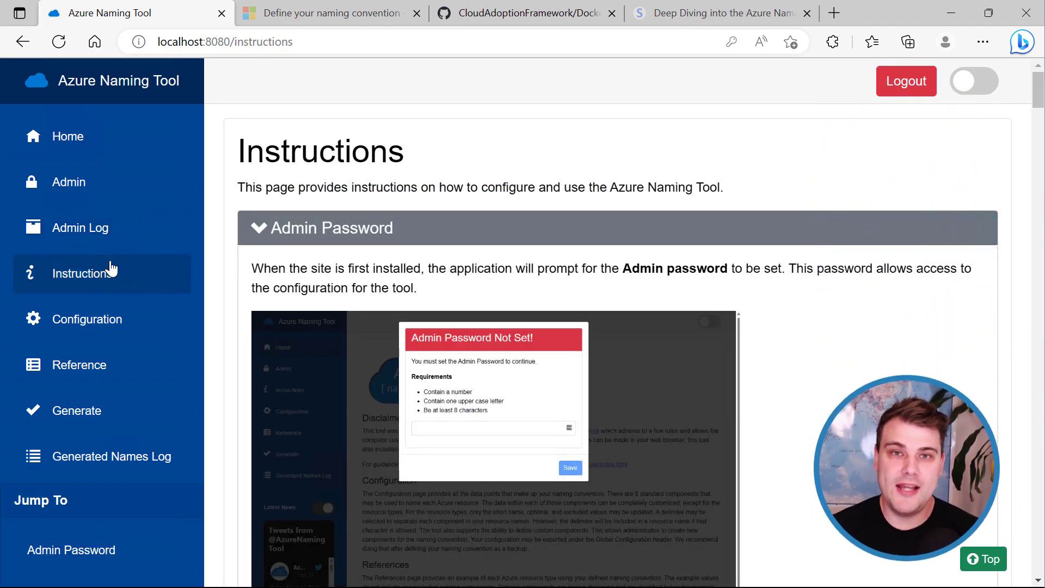
scroll(793, 294, down, 6)
scroll(794, 294, down, 10)
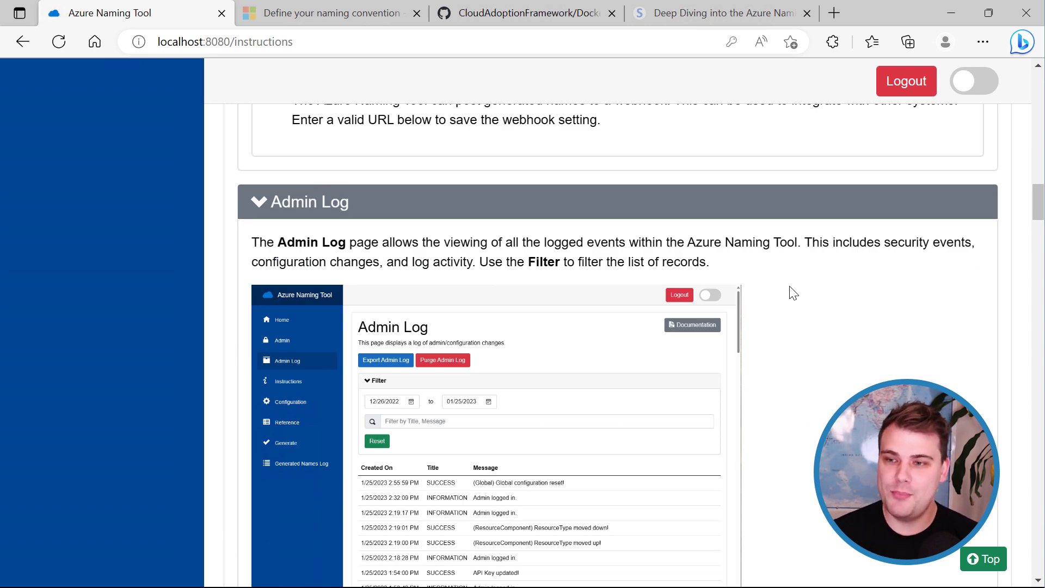
scroll(795, 293, up, 15)
scroll(786, 282, up, 10)
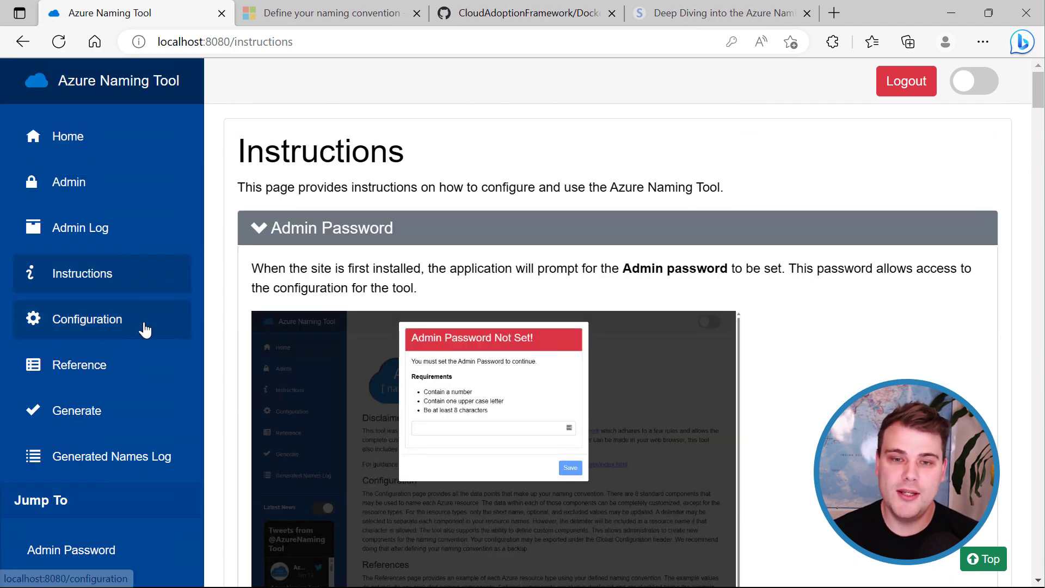
Go to the Configuration page and close the ATTENTION notice about outdated resource types and locations.
click(88, 334)
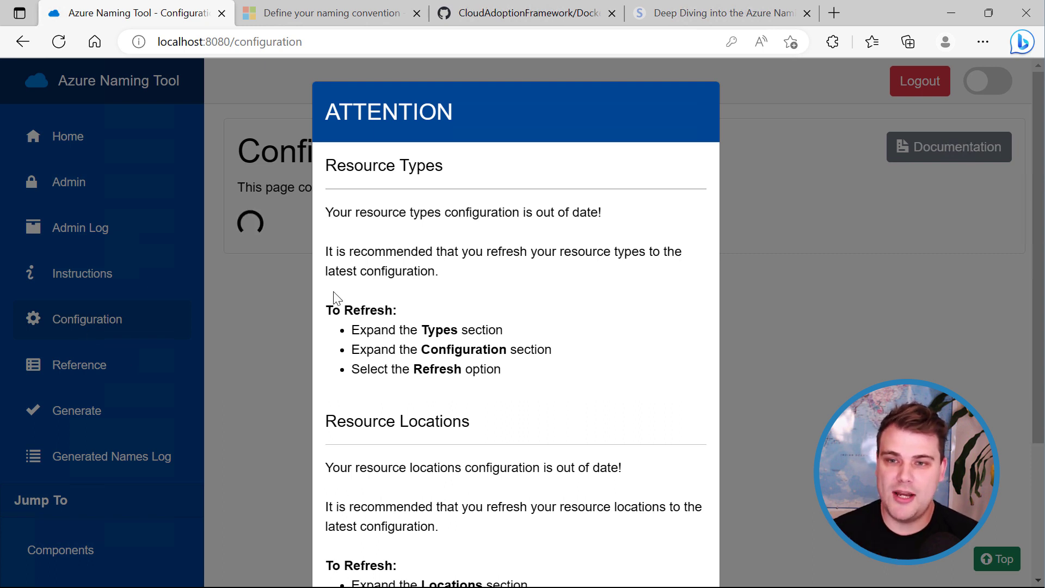
drag(1037, 246, 1036, 306)
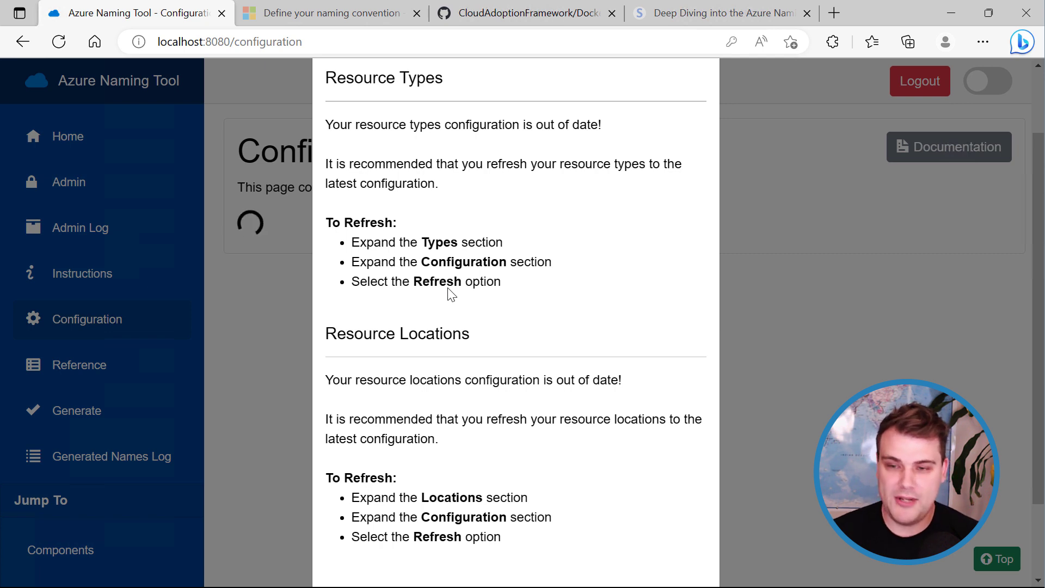
click(788, 296)
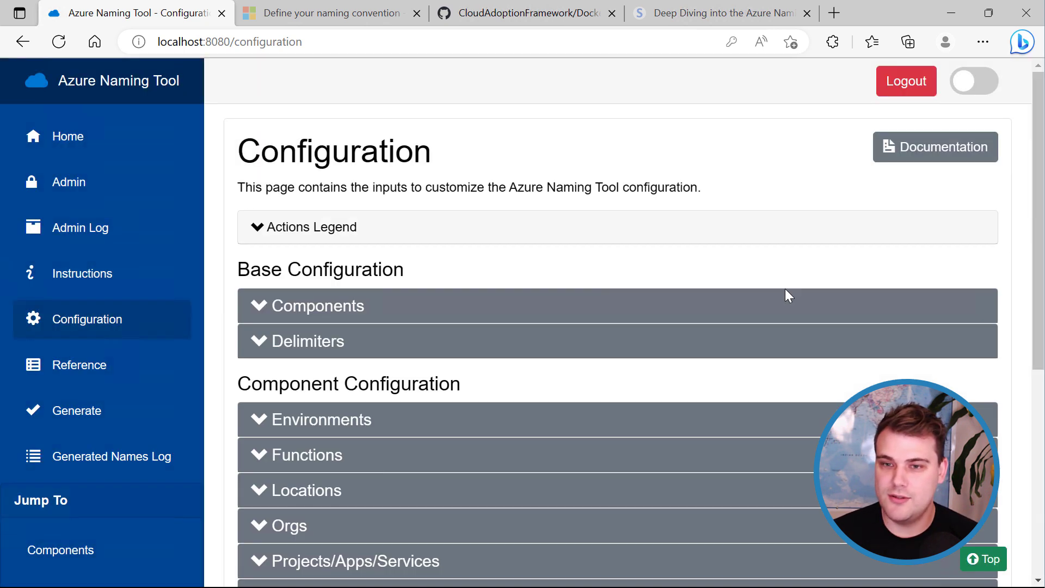
Show the Actions Legend explaining each item action, then hide it again.
mouse_move(1038, 214)
mouse_down()
mouse_move(1036, 259)
mouse_move(1035, 217)
mouse_move(1022, 218)
mouse_up()
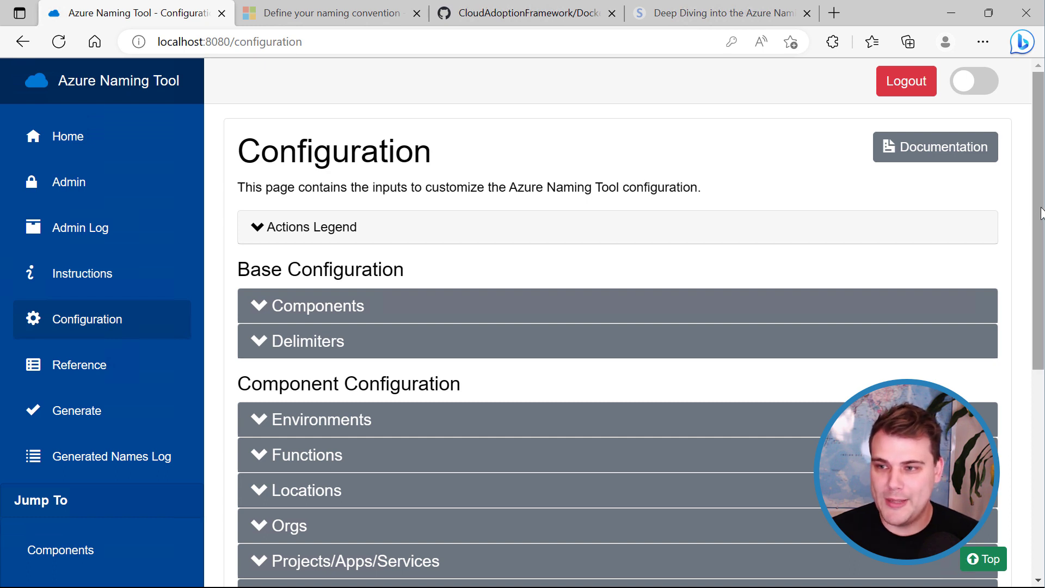
drag(1042, 214, 1042, 247)
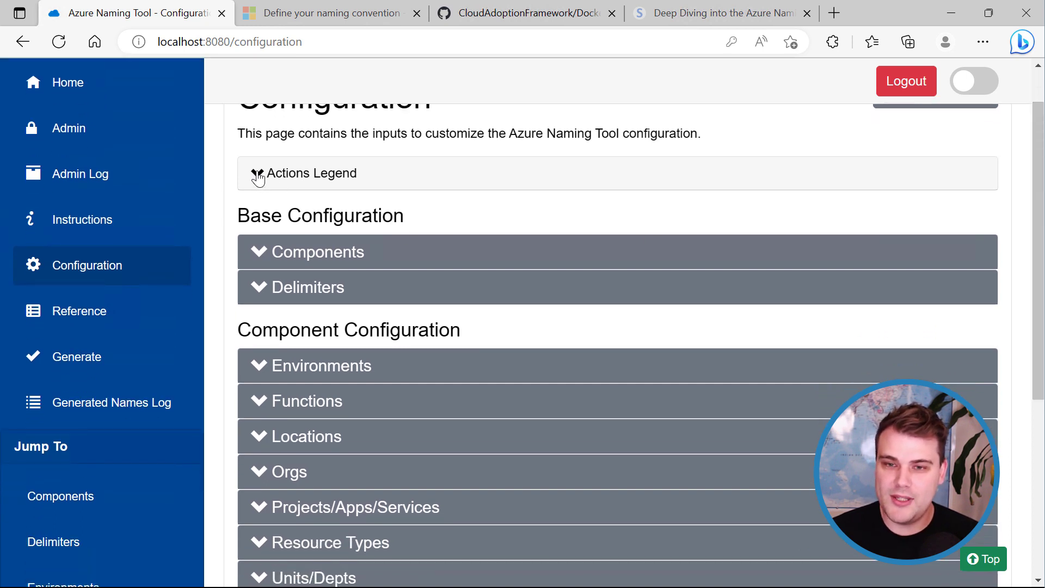
click(257, 174)
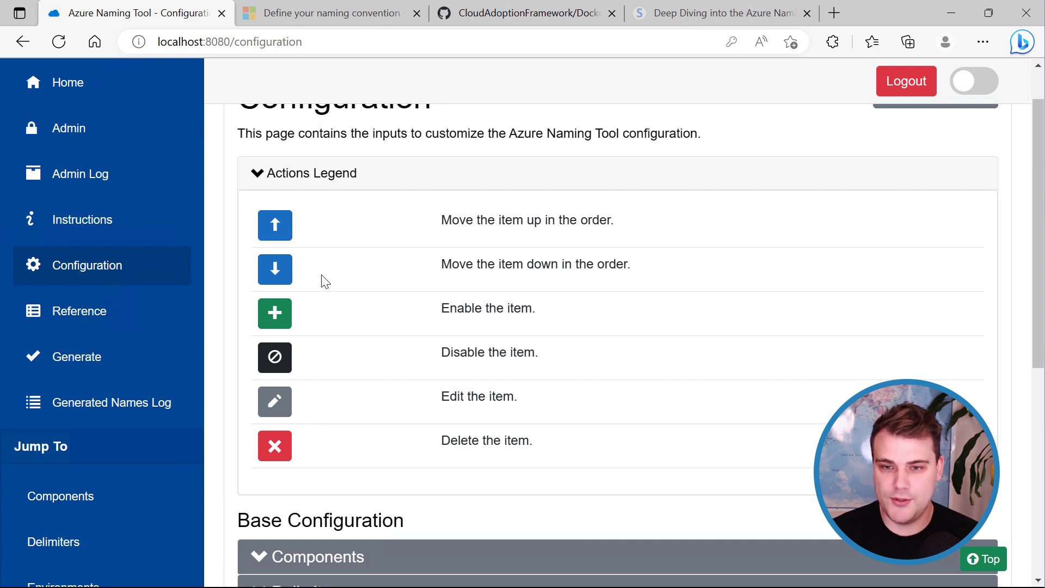
click(257, 174)
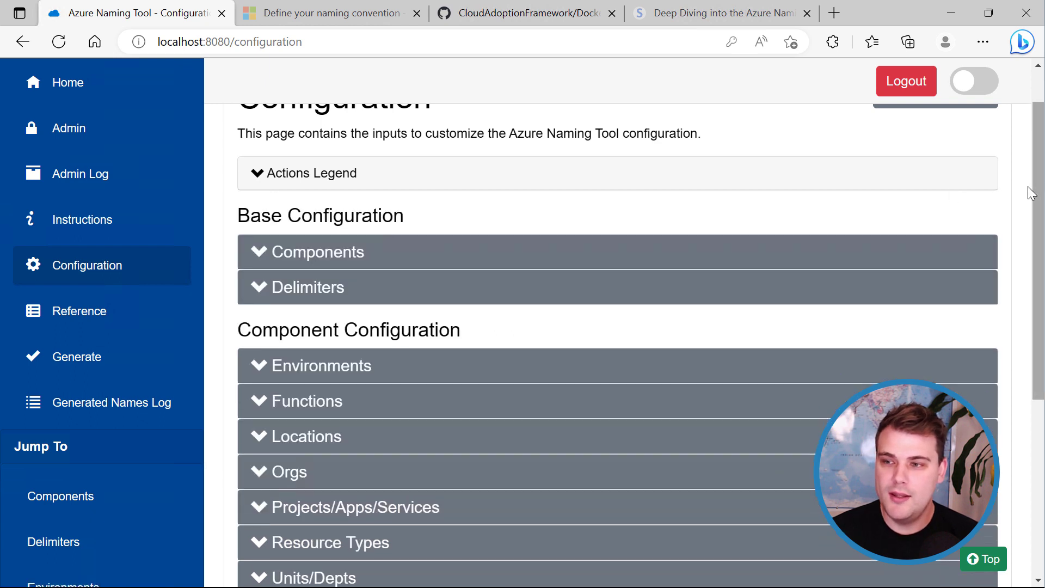
Expand the Components section to list the current components, then switch to the naming convention article.
drag(1037, 190, 1037, 198)
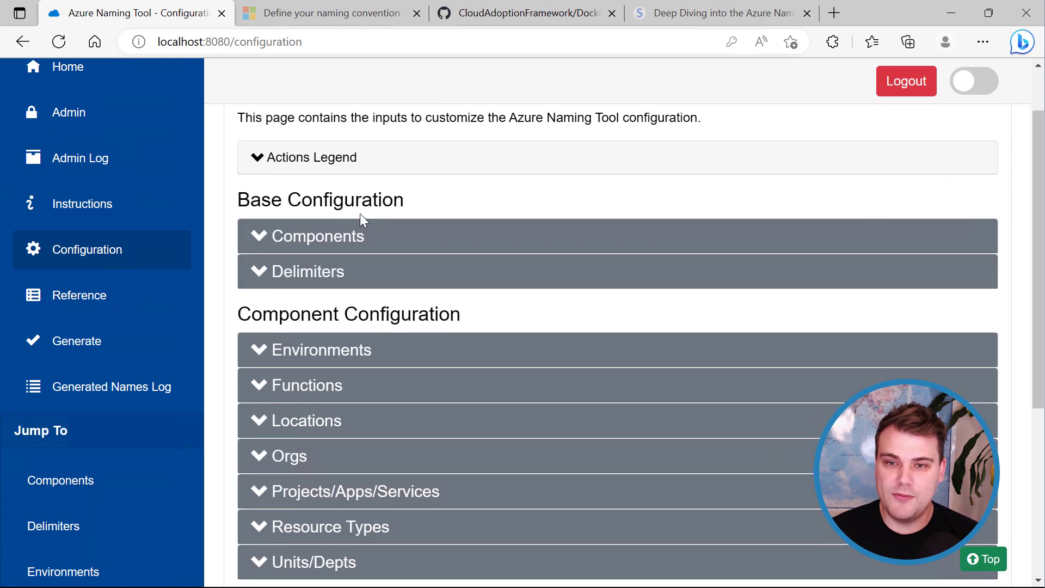
scroll(1028, 326, down, 2)
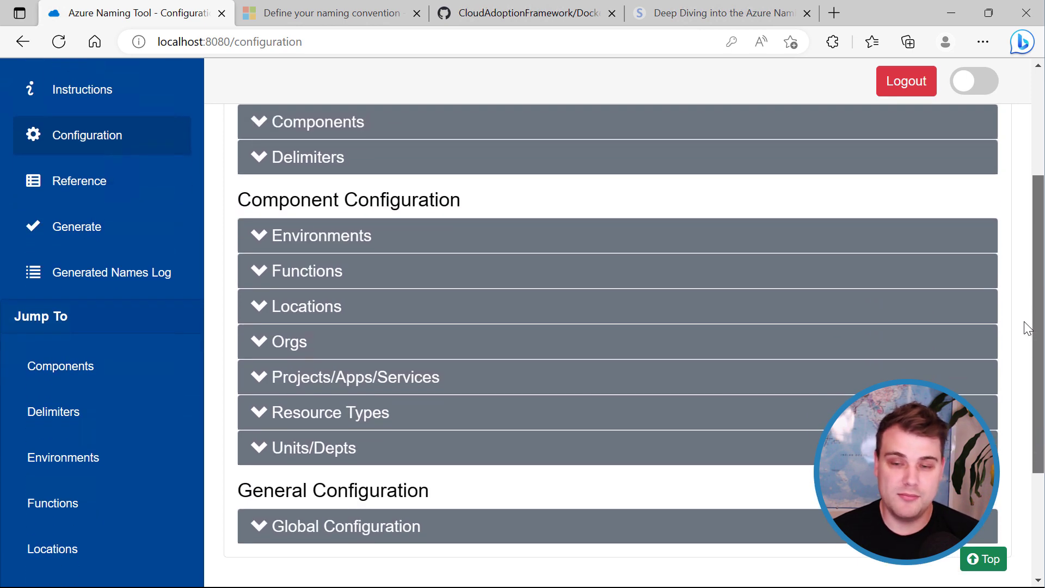
drag(1033, 329, 1034, 275)
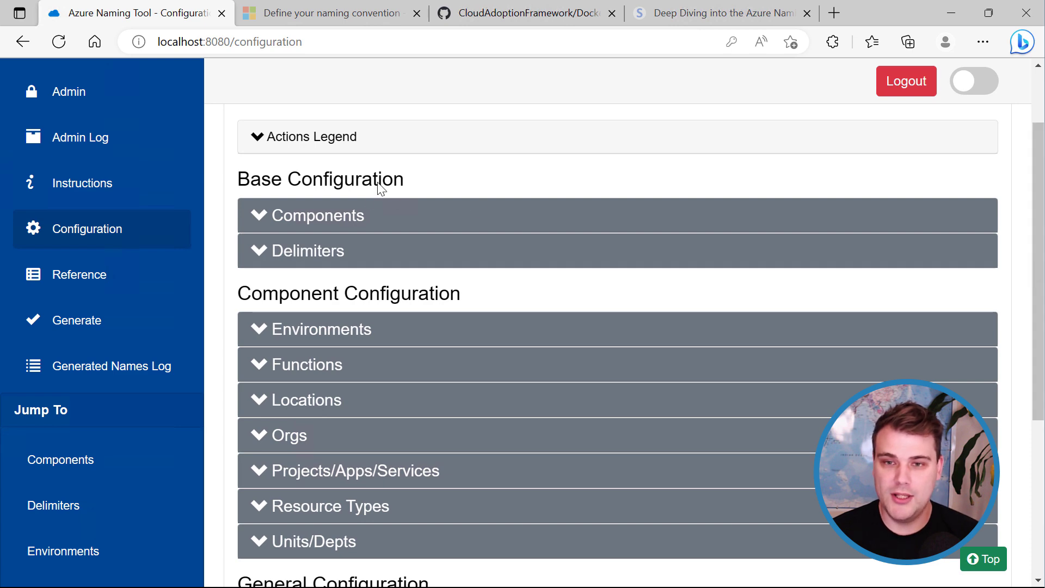
click(316, 217)
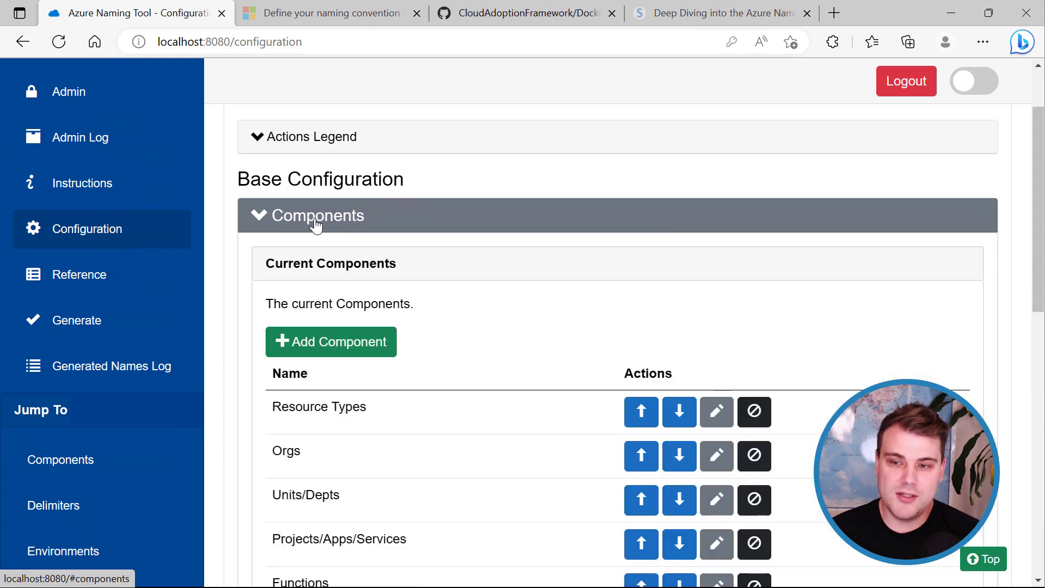
drag(1036, 220, 1030, 271)
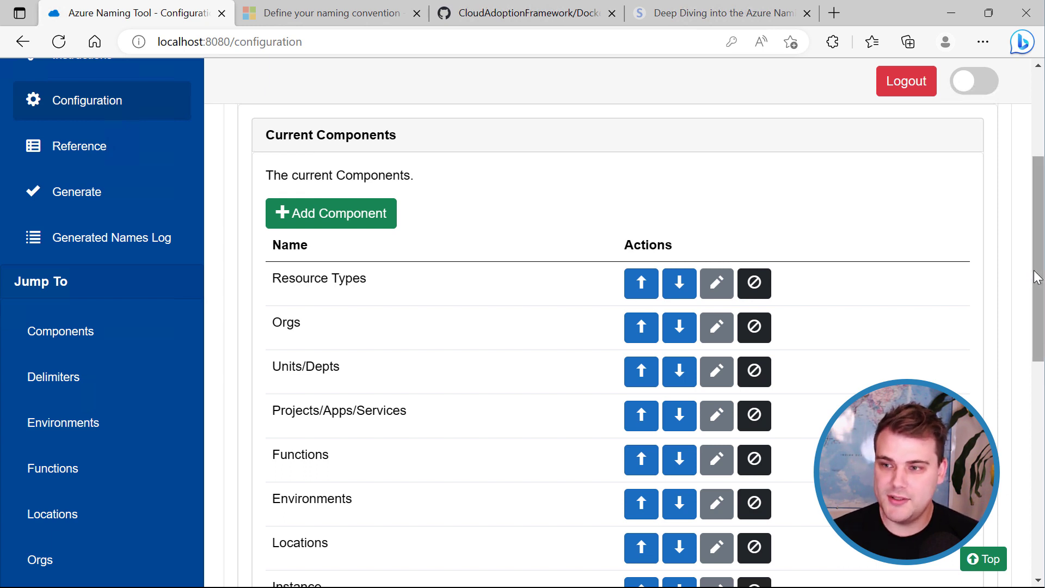
drag(1036, 283, 1037, 308)
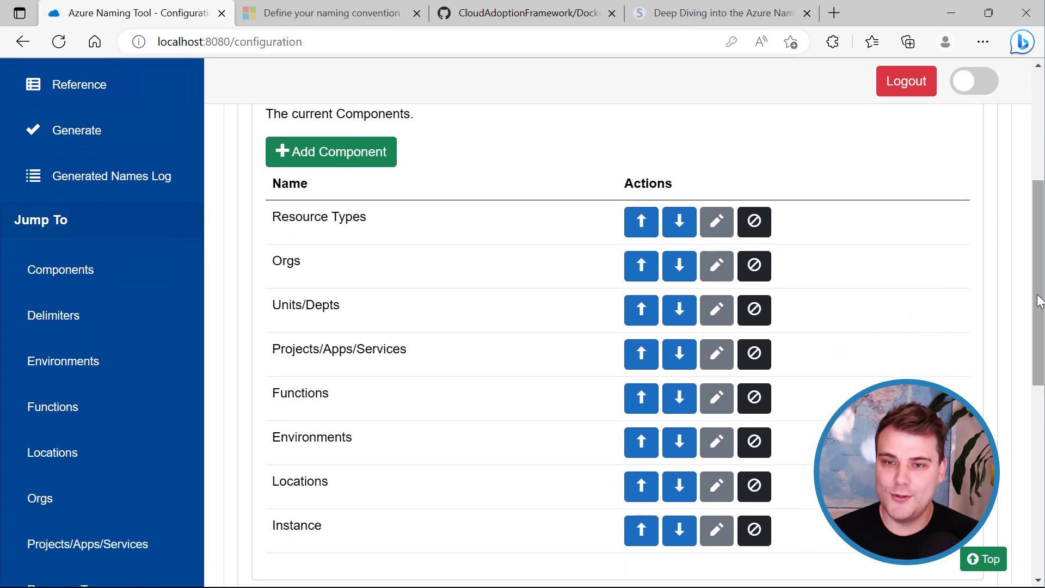
click(310, 13)
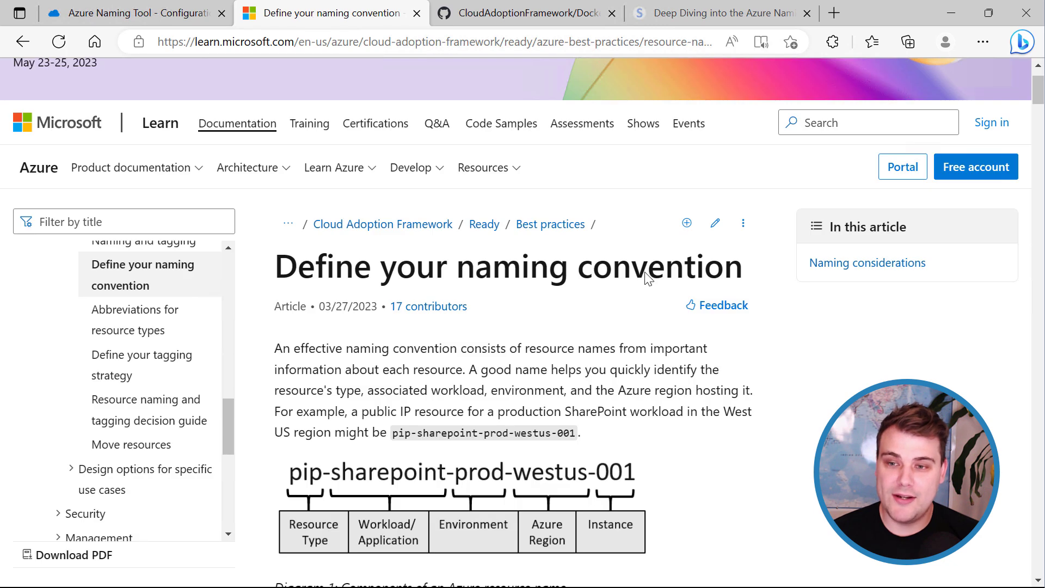
Scroll the Learn article down to its naming components table.
scroll(645, 274, down, 4)
scroll(647, 278, down, 15)
scroll(648, 278, up, 10)
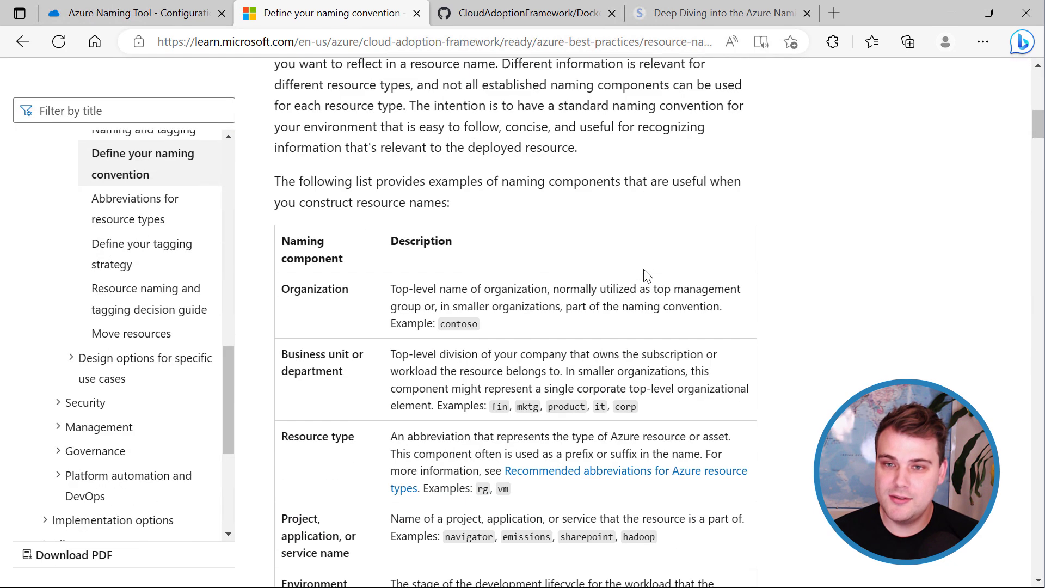
scroll(647, 275, down, 2)
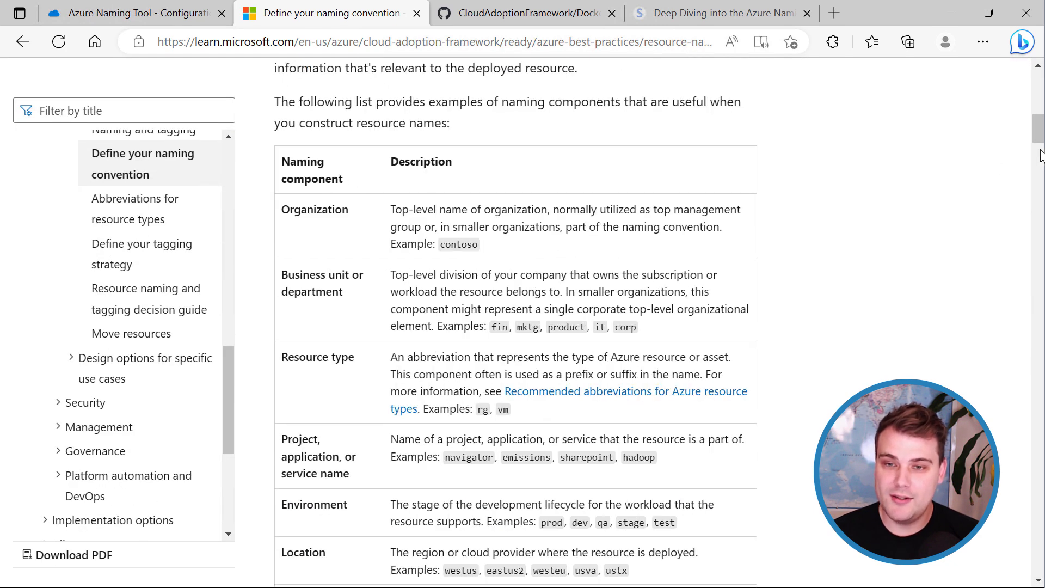
drag(1039, 140, 1038, 148)
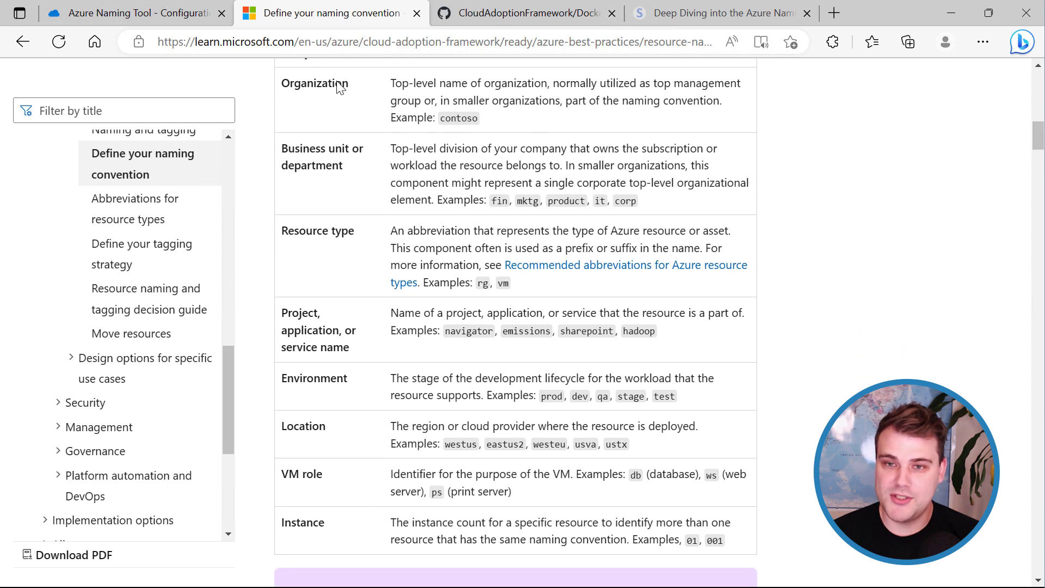
Compare the tool's components, such as Orgs, against the article's table, ending on the Naming Tool tab.
click(154, 16)
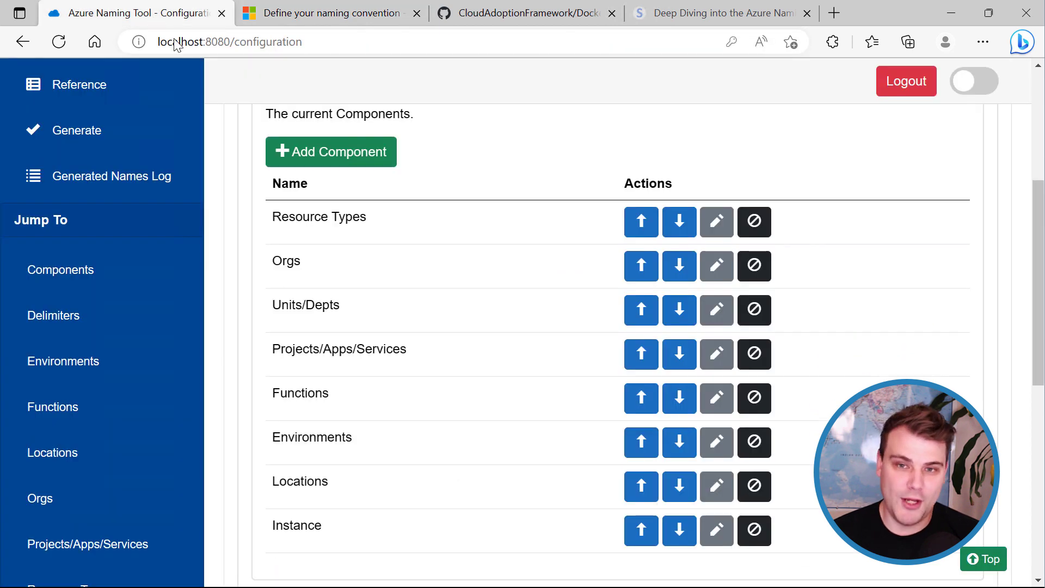
double_click(288, 262)
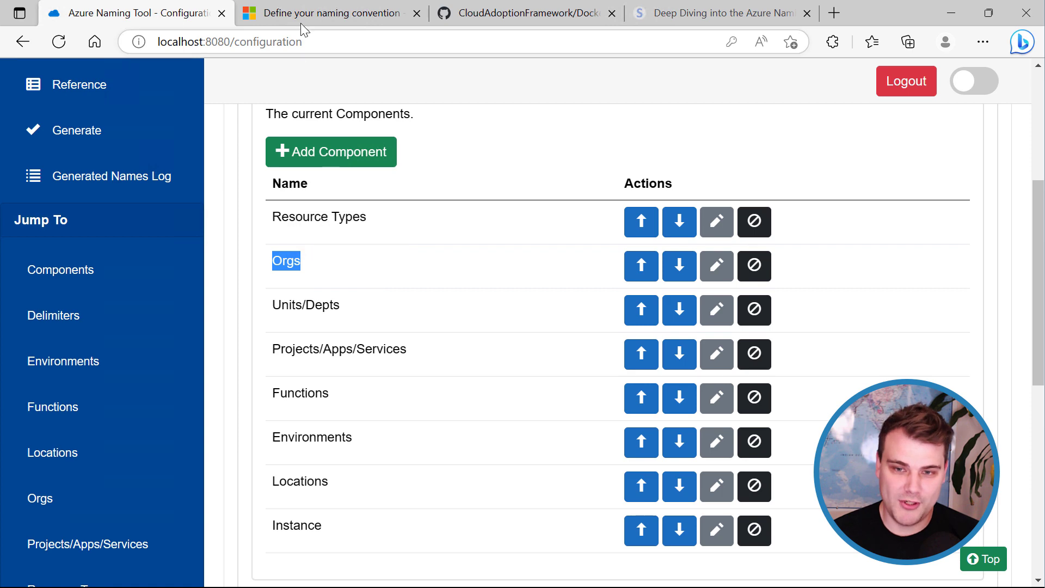
click(316, 15)
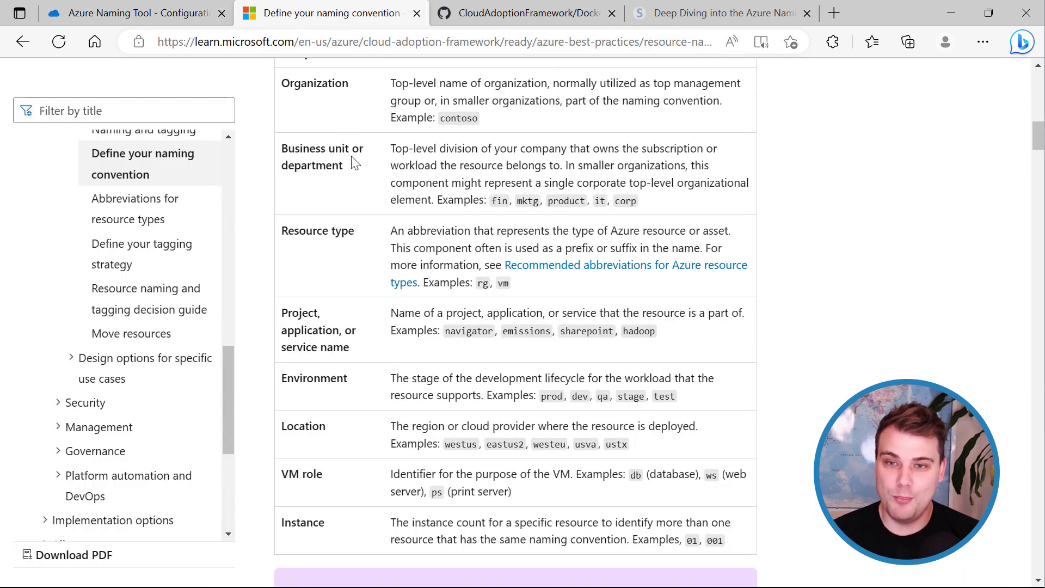
click(174, 16)
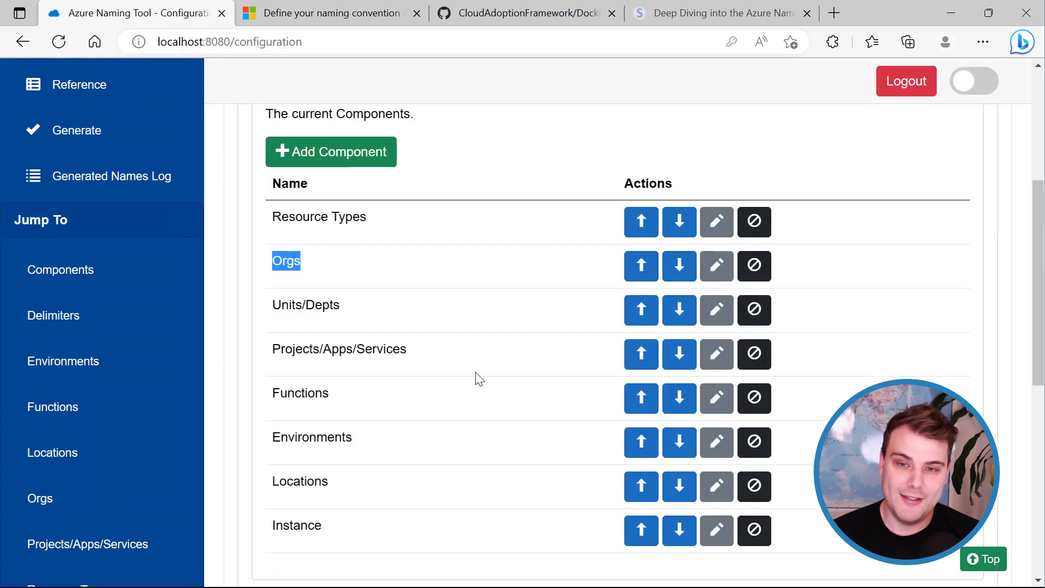
click(446, 355)
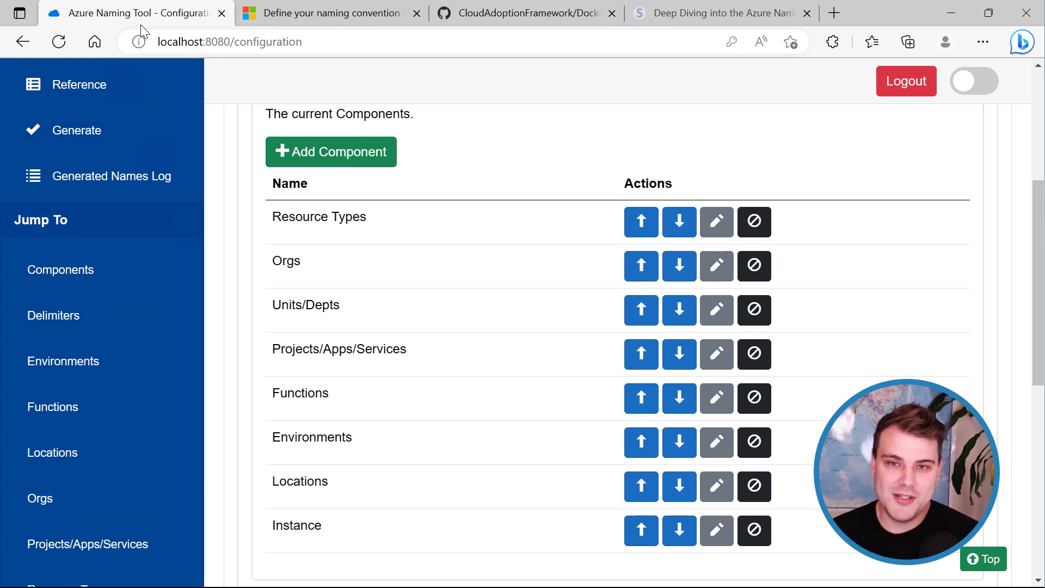
click(312, 16)
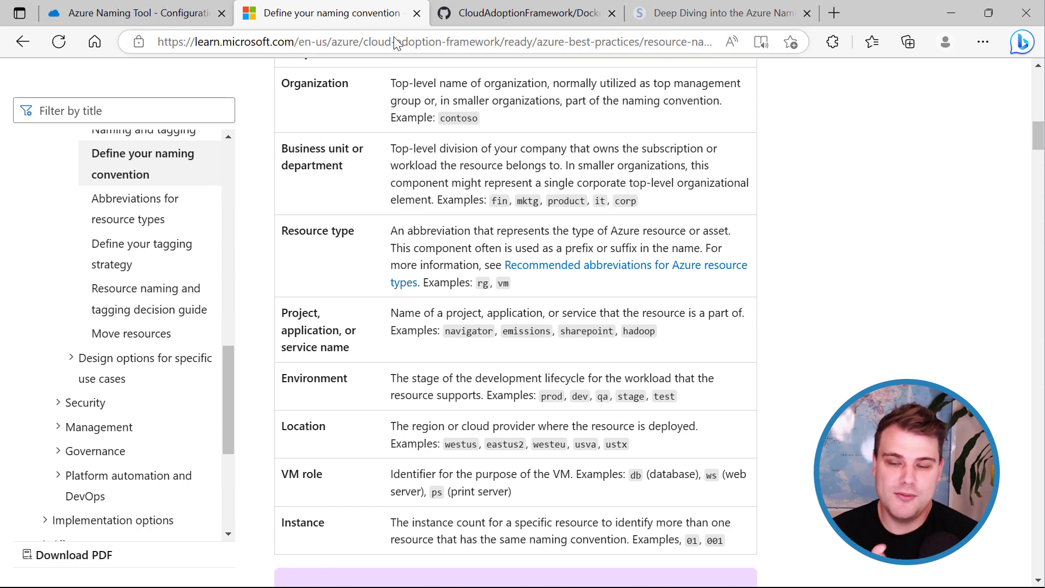
click(151, 20)
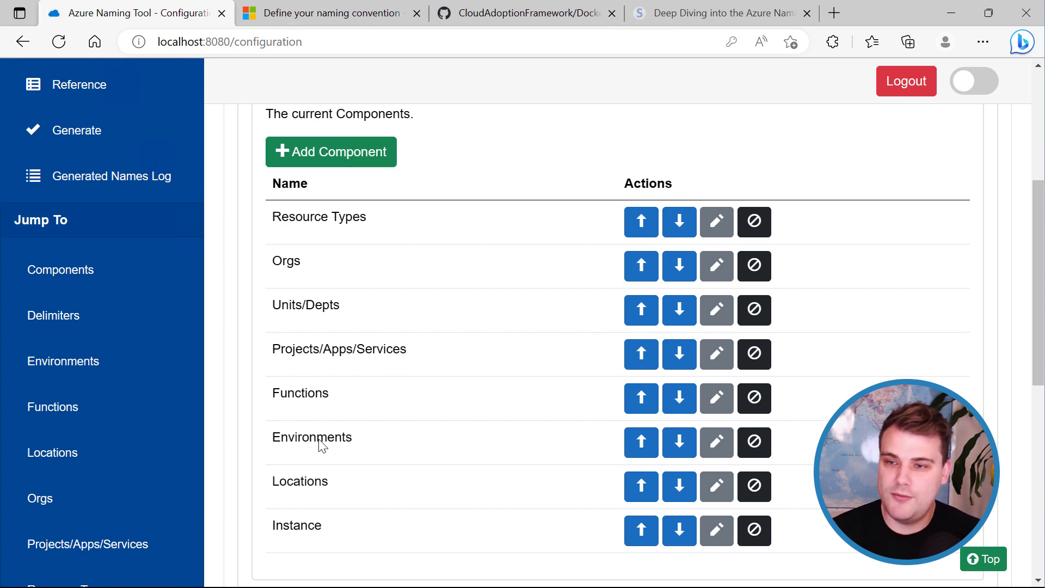
Move Locations up six places to the top of the component order, then disable Functions.
click(642, 481)
click(641, 442)
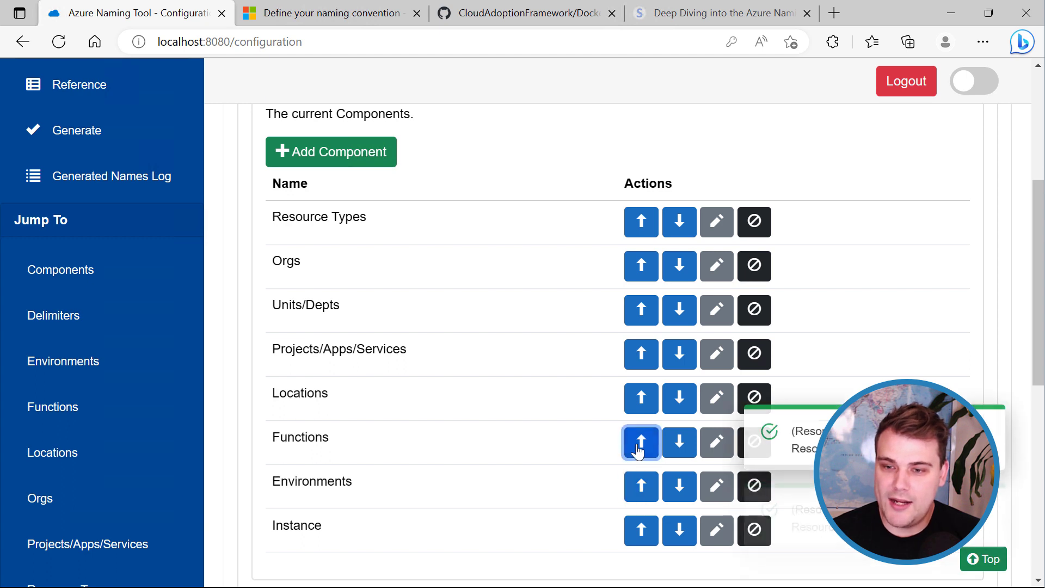
click(637, 410)
click(640, 353)
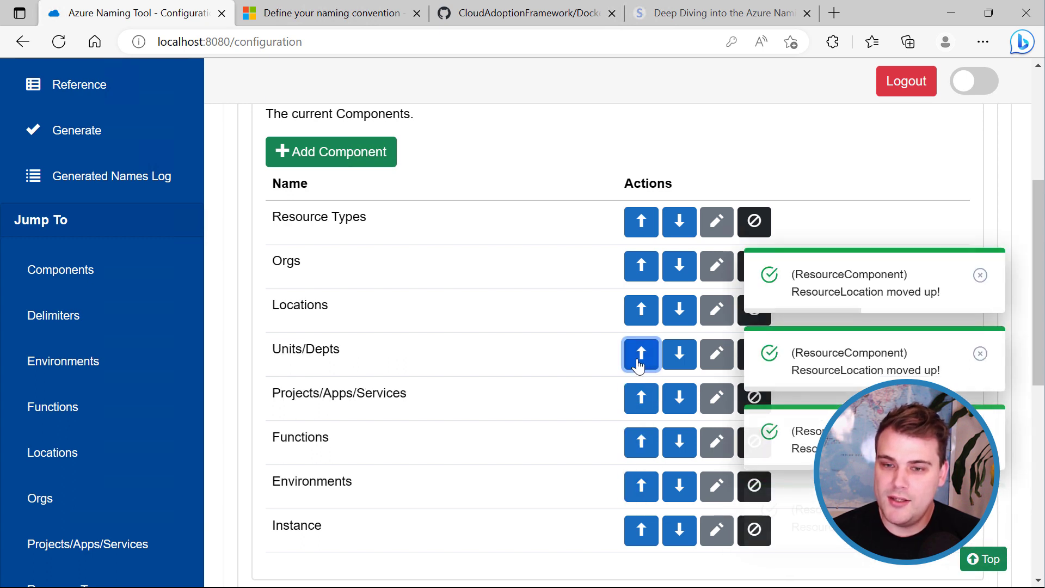
click(642, 311)
click(642, 267)
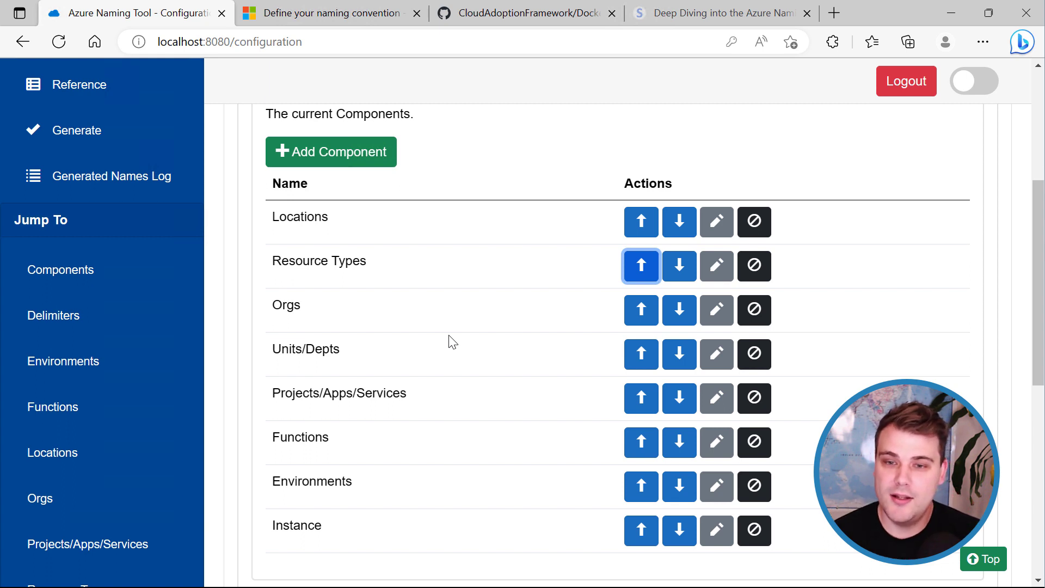
click(755, 446)
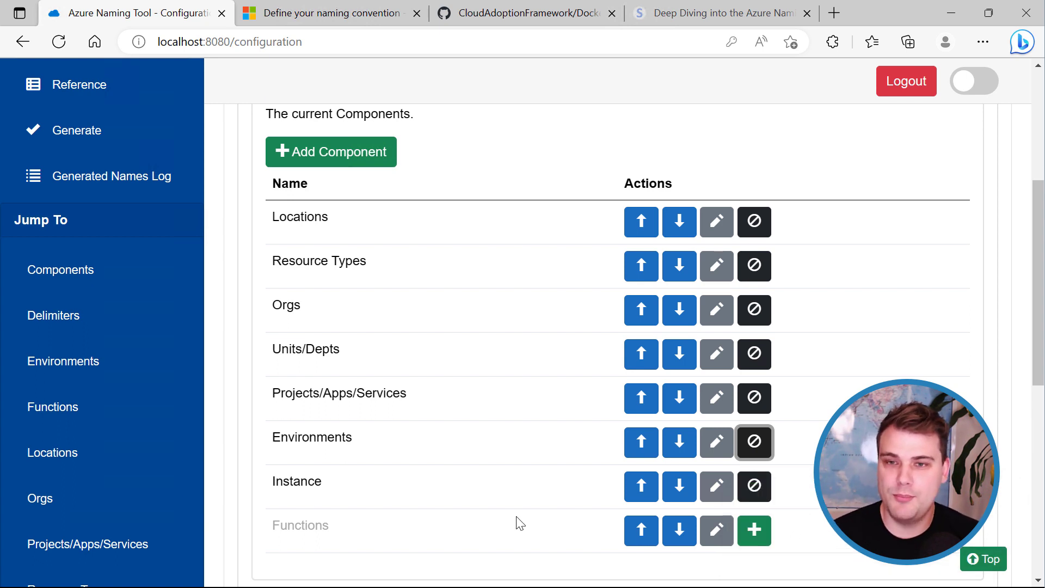
click(717, 490)
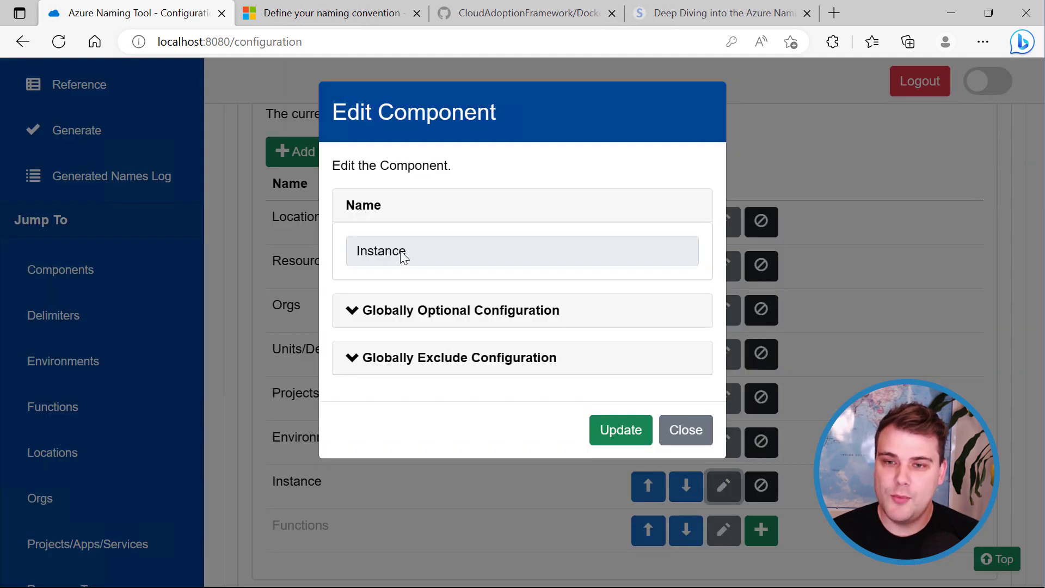
drag(404, 250, 351, 251)
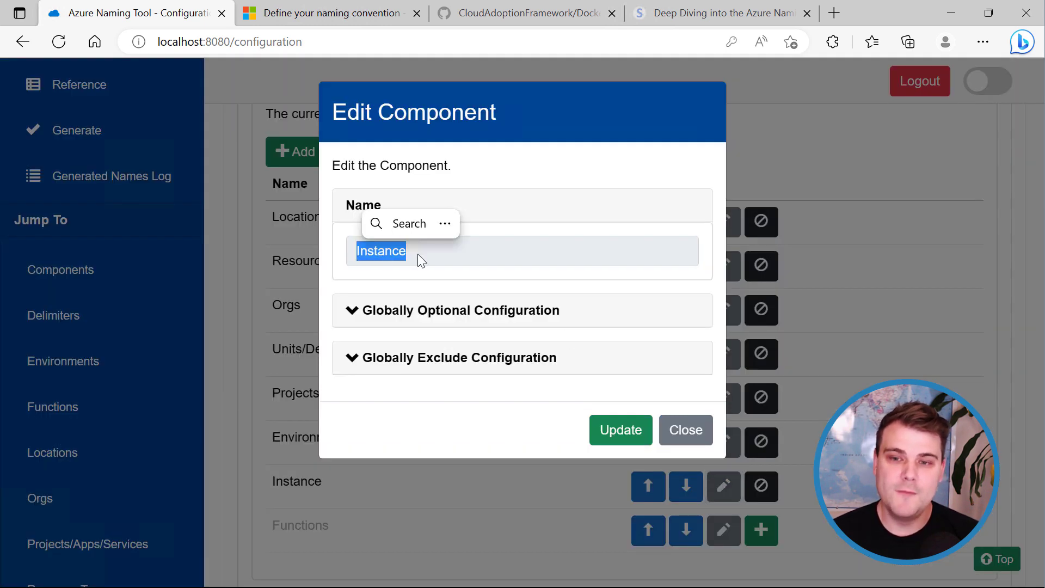
click(410, 355)
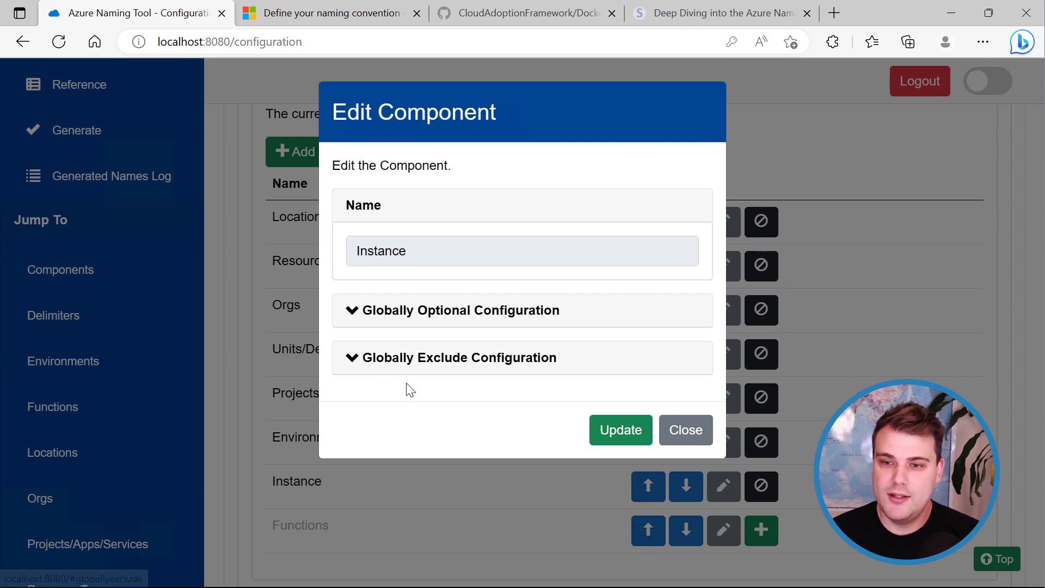
click(670, 433)
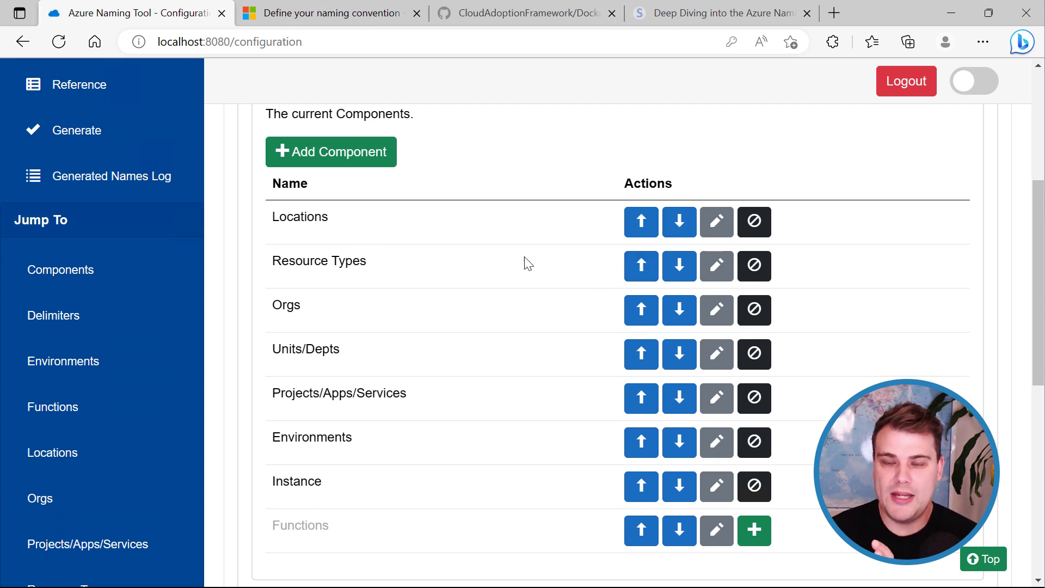
Globally exclude the Locations component for all resource types and confirm the update.
click(716, 221)
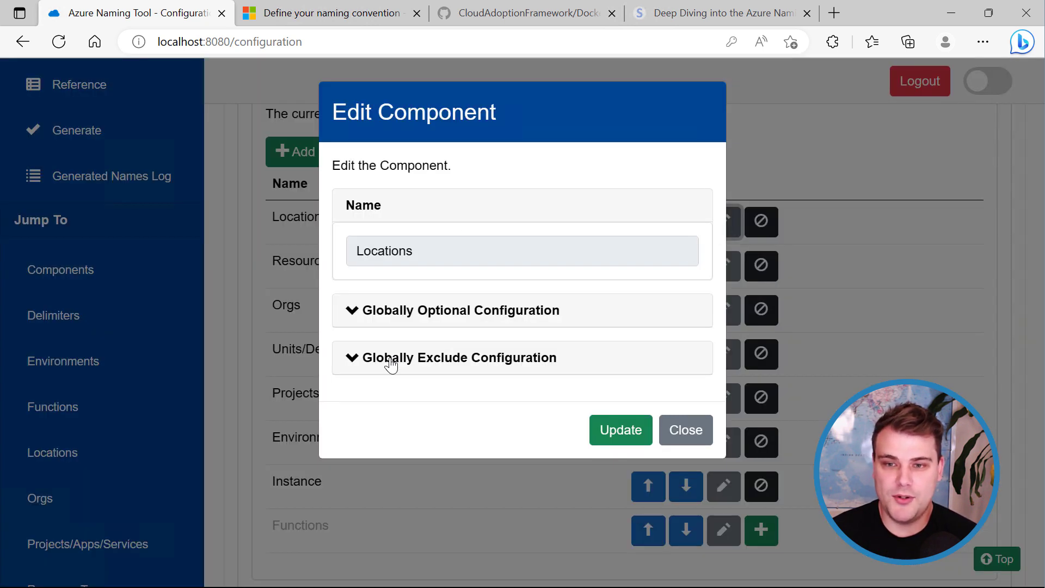
click(357, 362)
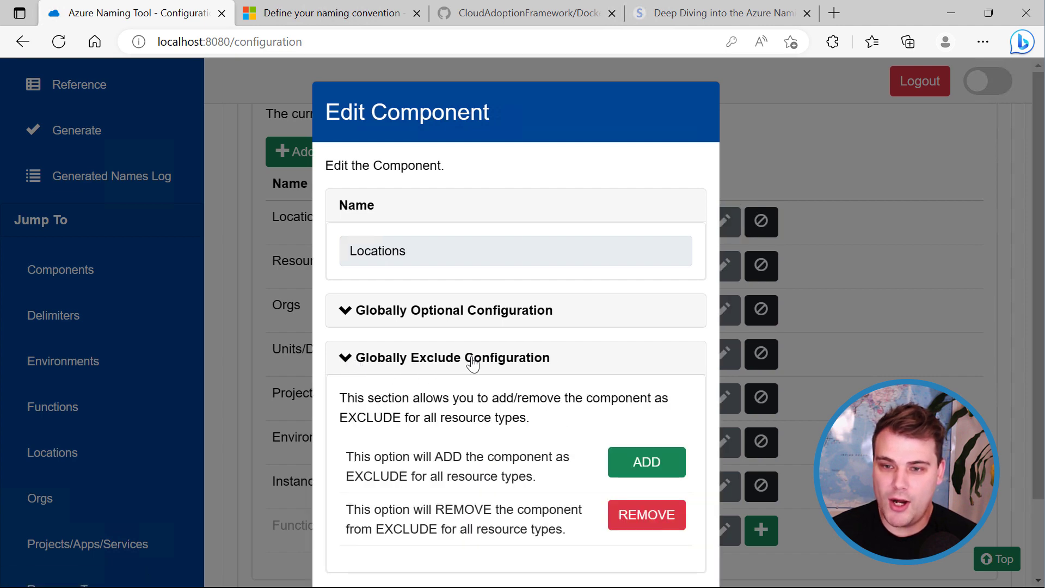
click(631, 468)
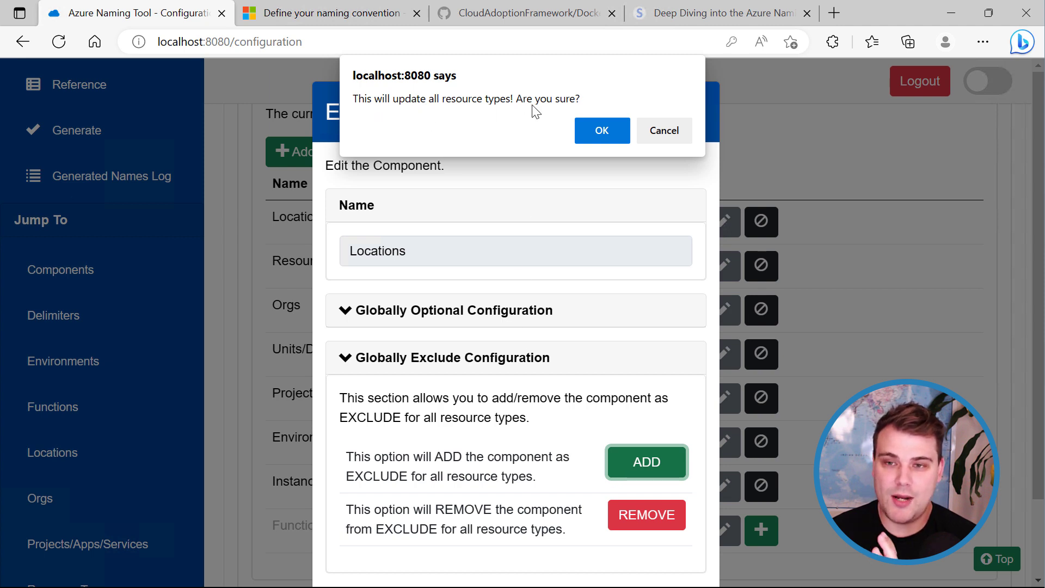
click(588, 125)
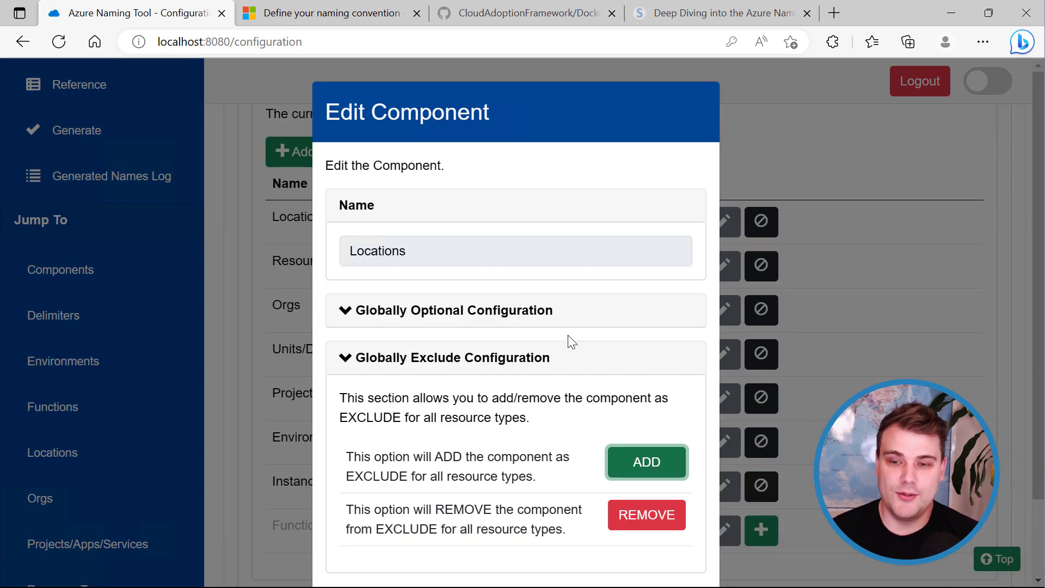
Make Locations globally optional for all resource types, confirm, and close its settings.
click(346, 320)
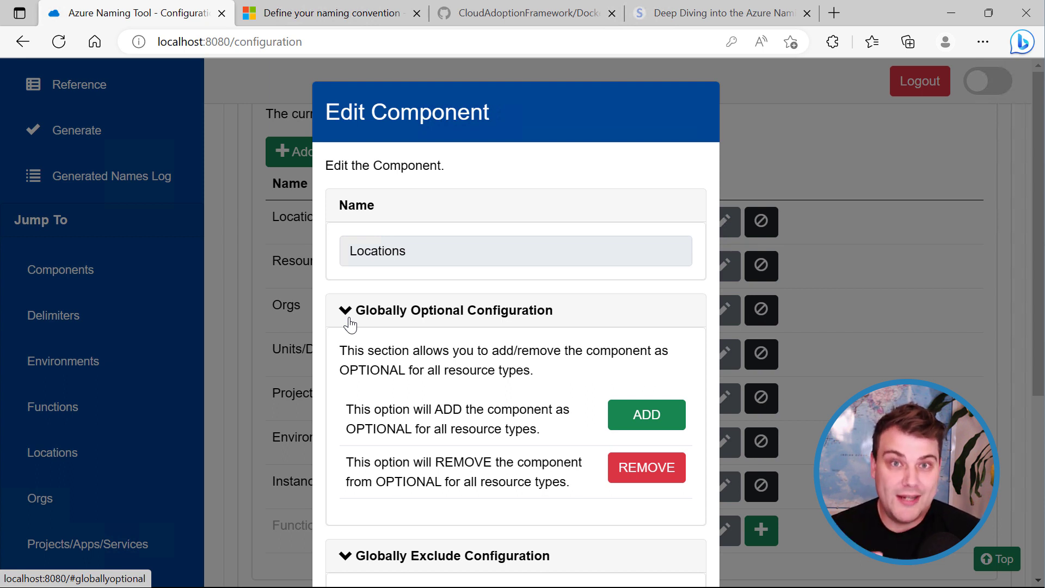
click(651, 427)
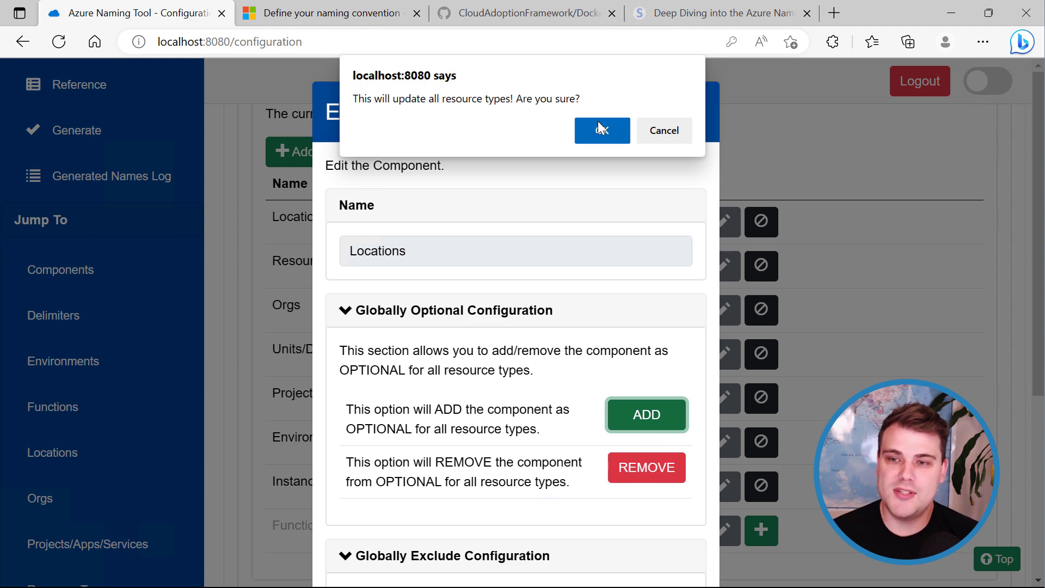
click(600, 129)
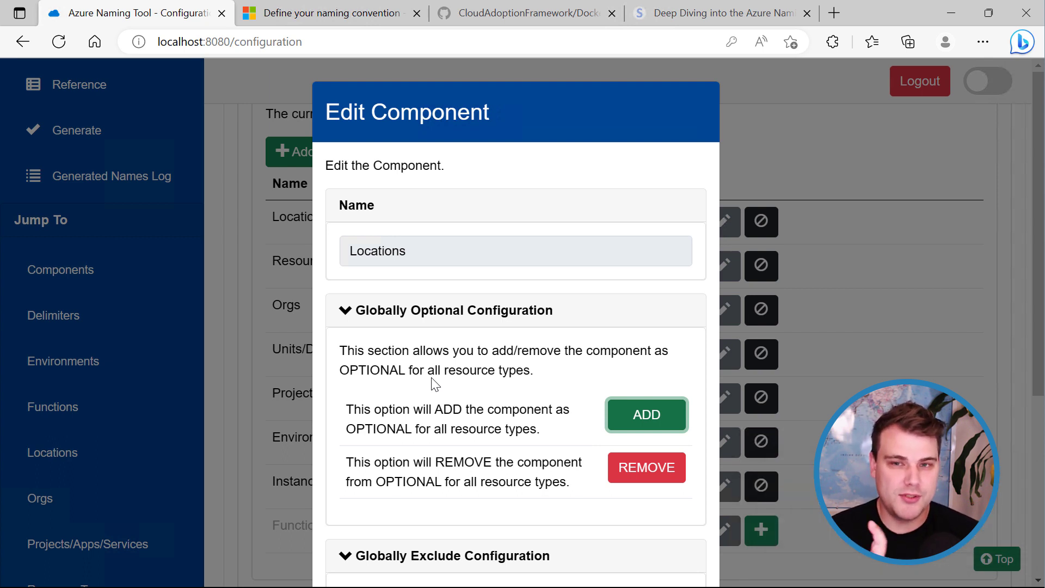
click(912, 299)
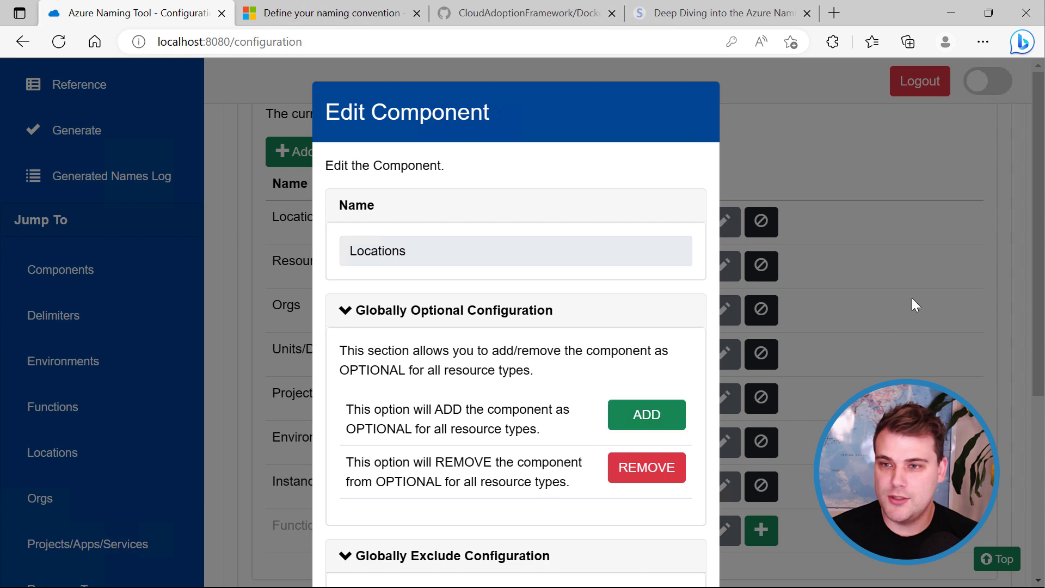
click(929, 288)
Expand the Components Configuration section, export componentsconfig.json, and open it from the Downloads panel.
scroll(1011, 213, down, 3)
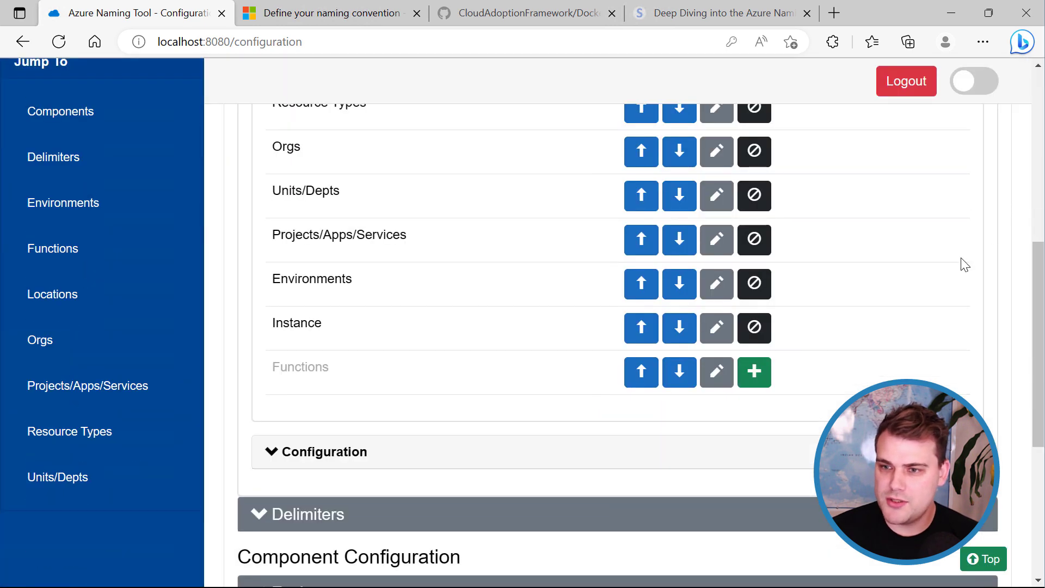
scroll(952, 269, down, 2)
scroll(550, 387, up, 6)
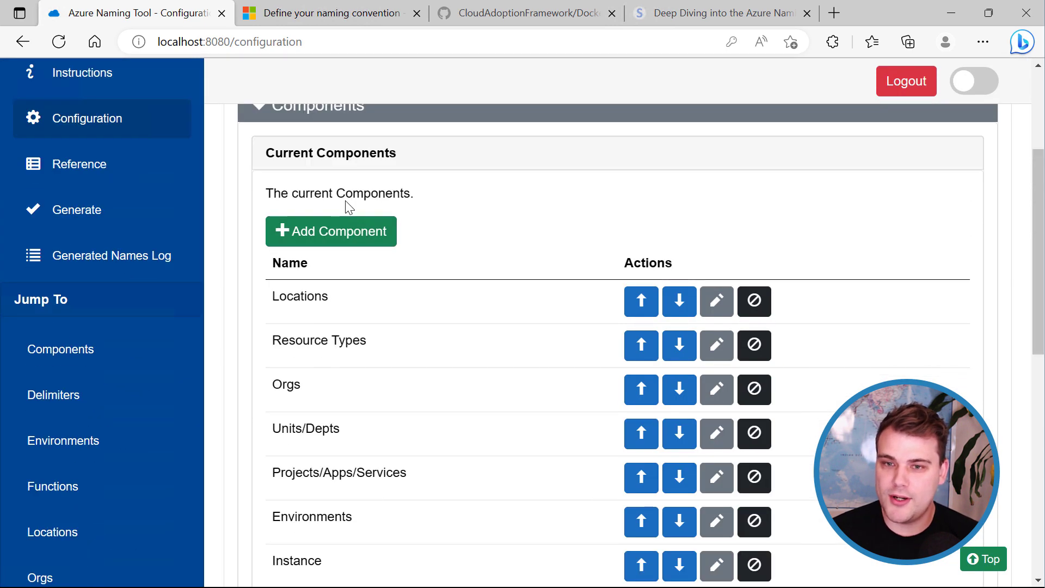
scroll(348, 207, up, 1)
scroll(329, 234, down, 8)
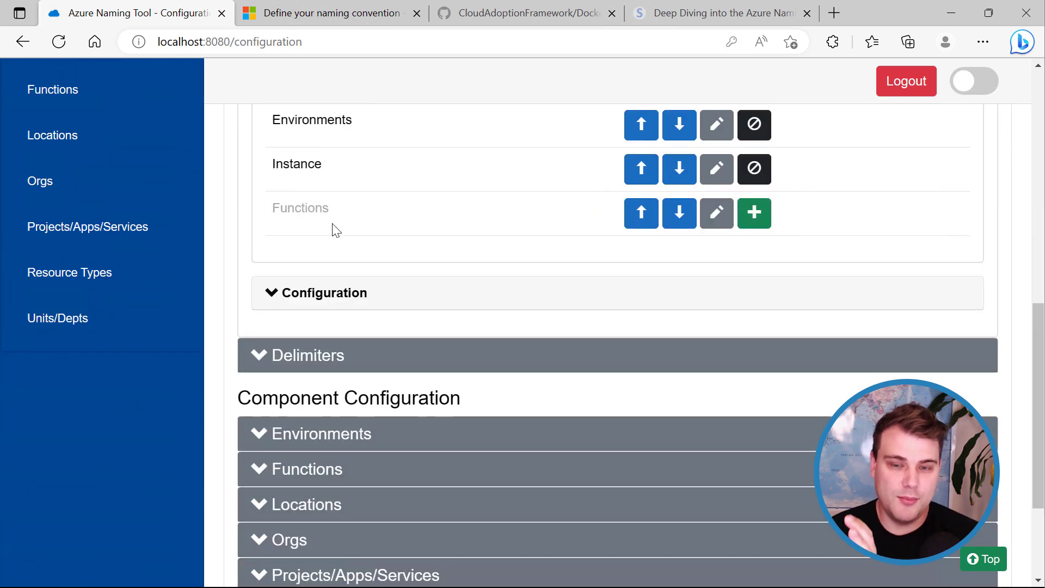
click(270, 295)
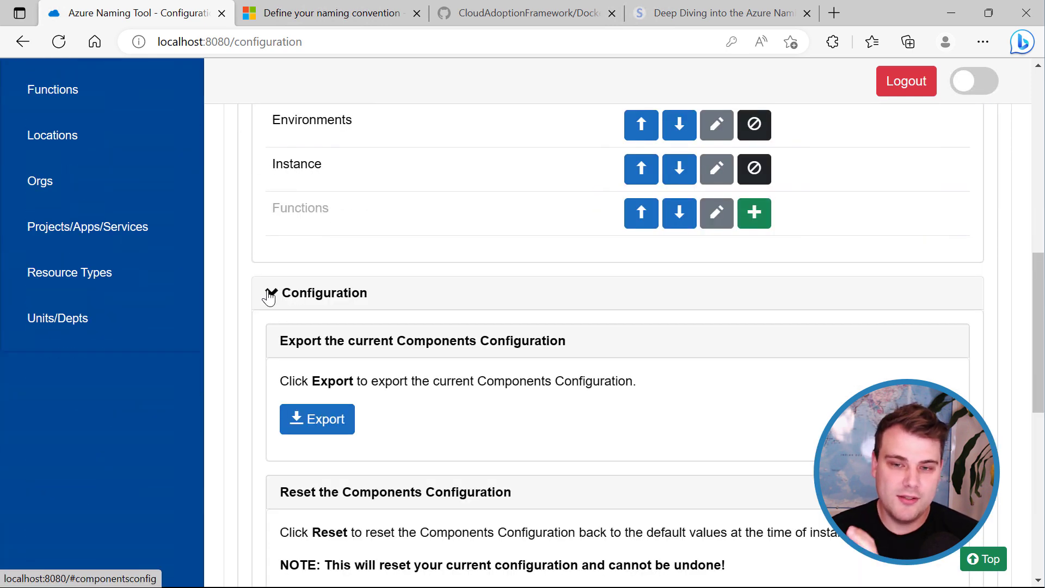
scroll(343, 294, down, 1)
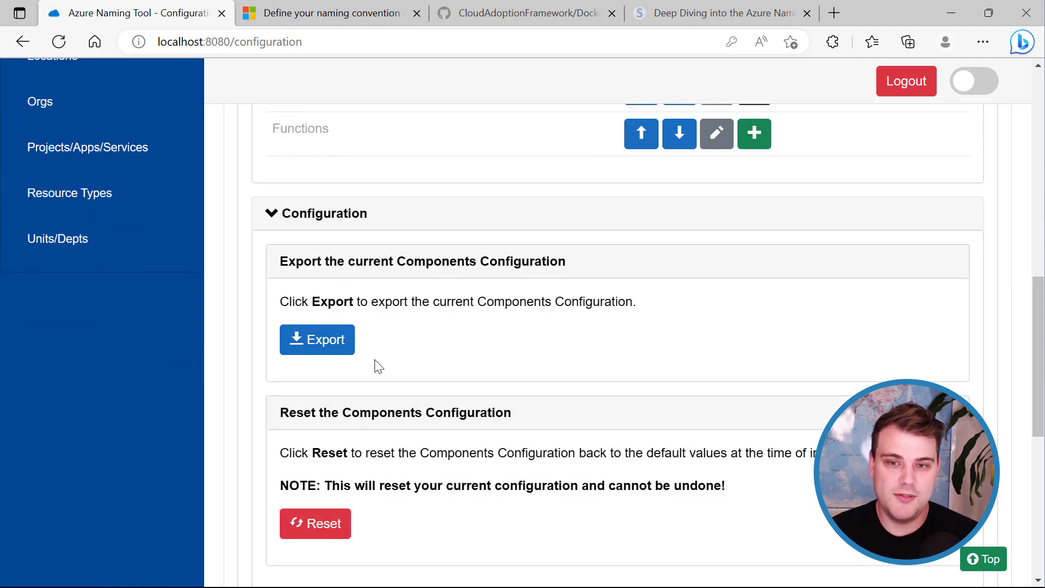
click(315, 352)
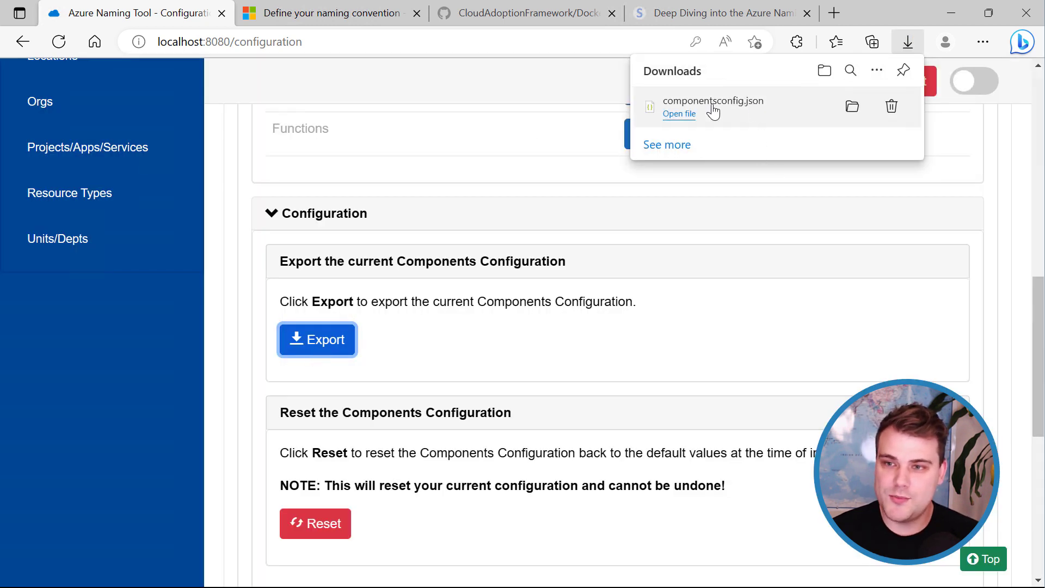
click(671, 116)
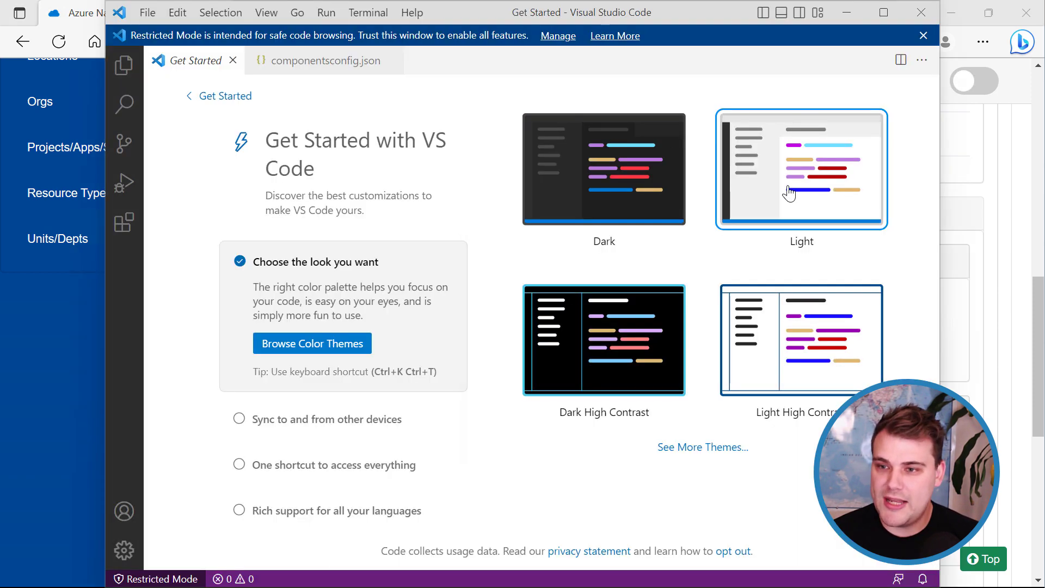
Maximize VS Code on componentsconfig.json and format the JSON onto separate lines.
click(321, 60)
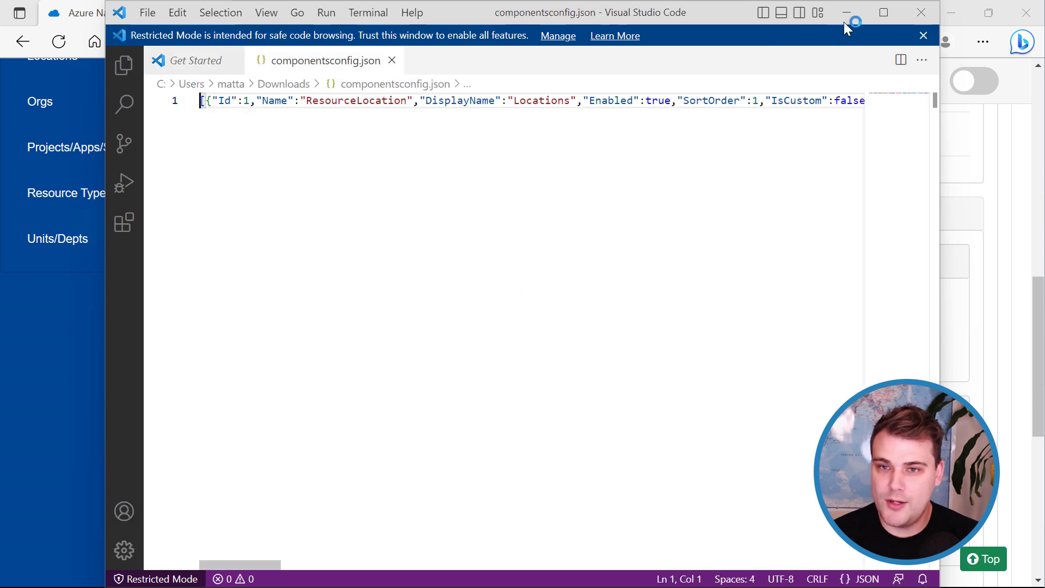
click(882, 16)
right_click(243, 173)
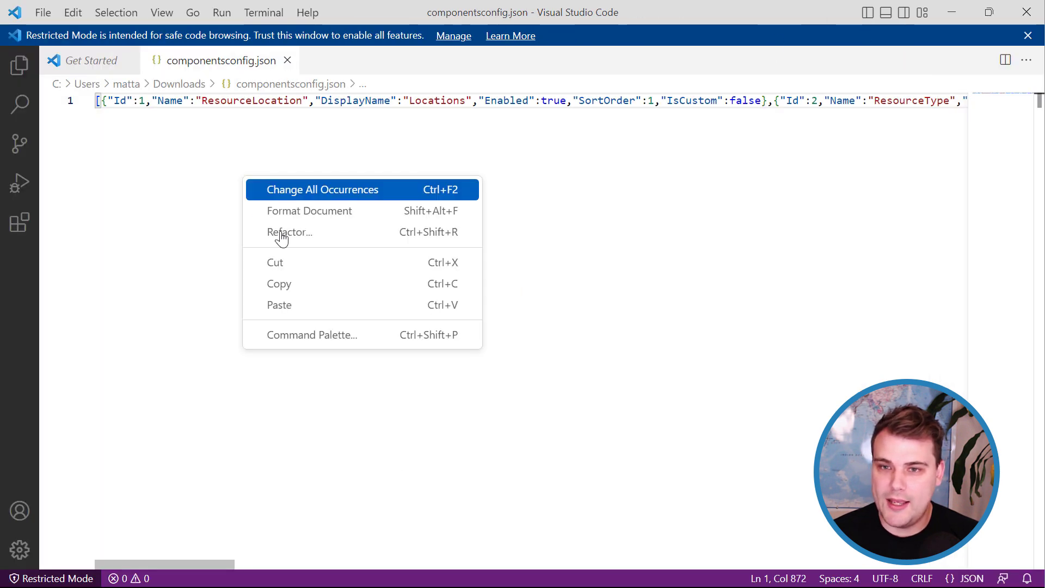
click(329, 211)
Inspect the Locations entry's ResourceLocation name, Id and SortOrder, then scroll through the other components.
scroll(515, 366, up, 15)
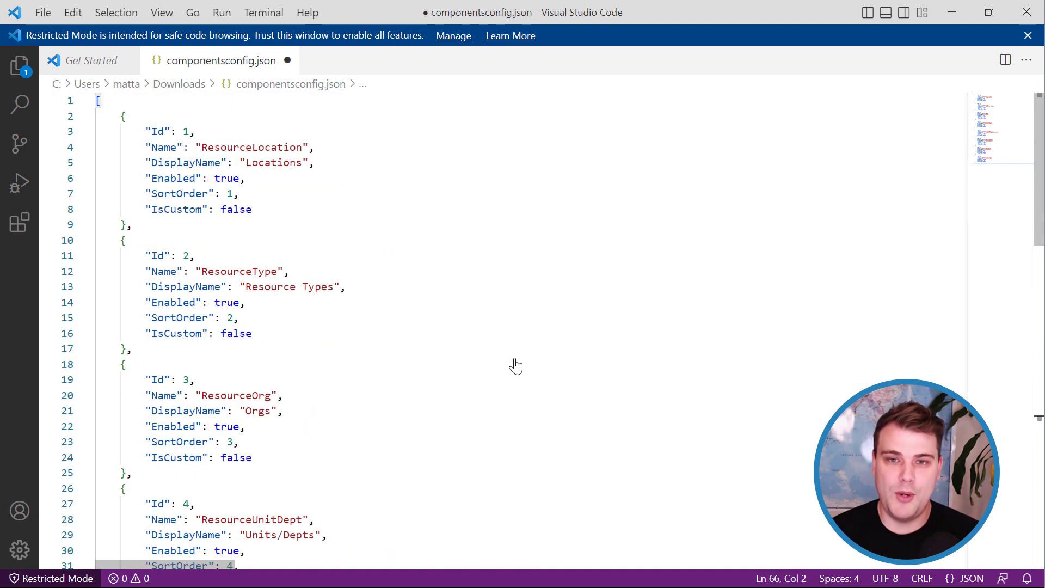
double_click(251, 147)
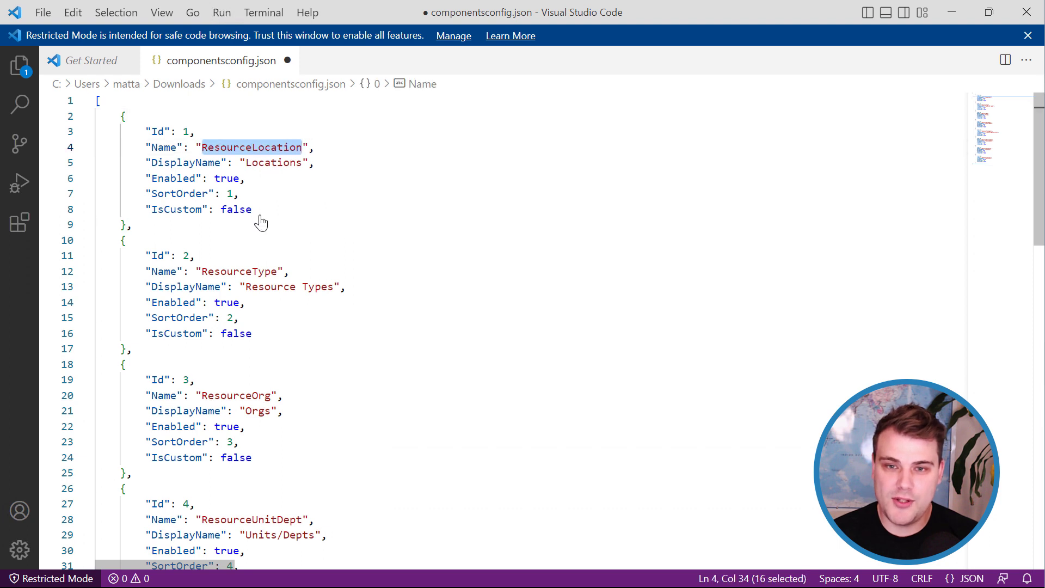
double_click(186, 132)
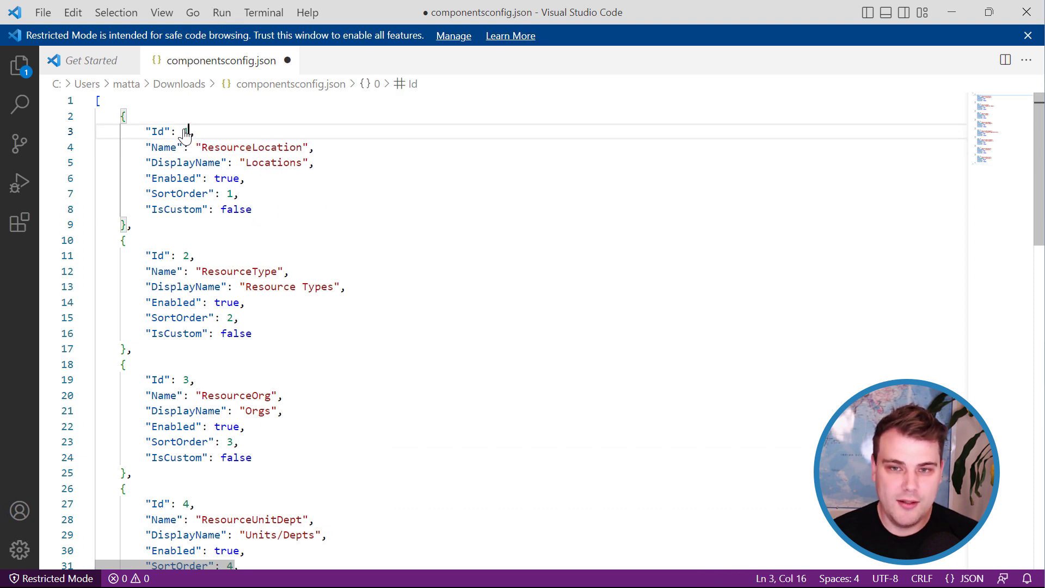
double_click(229, 195)
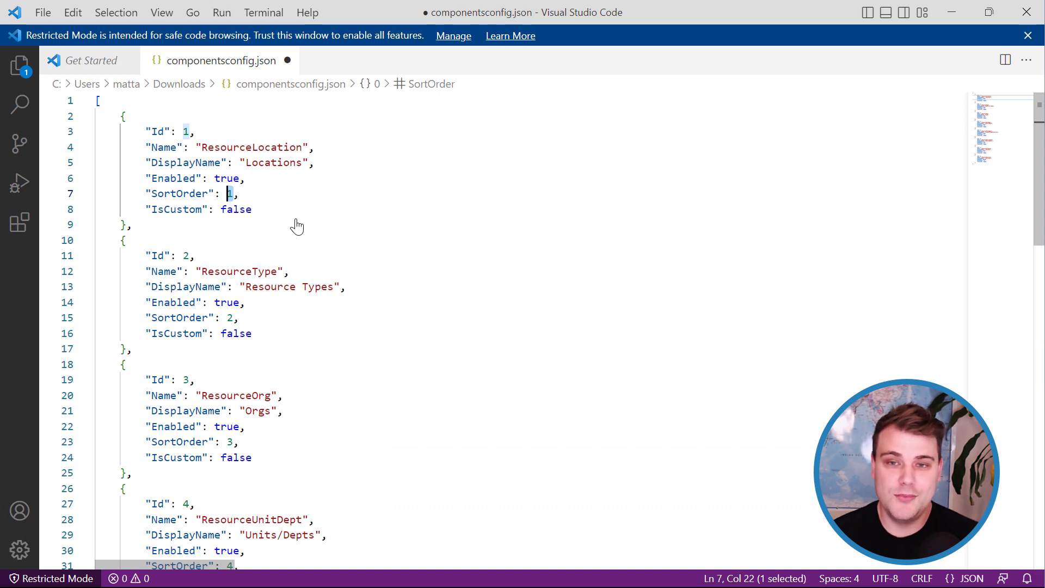
scroll(250, 224, down, 7)
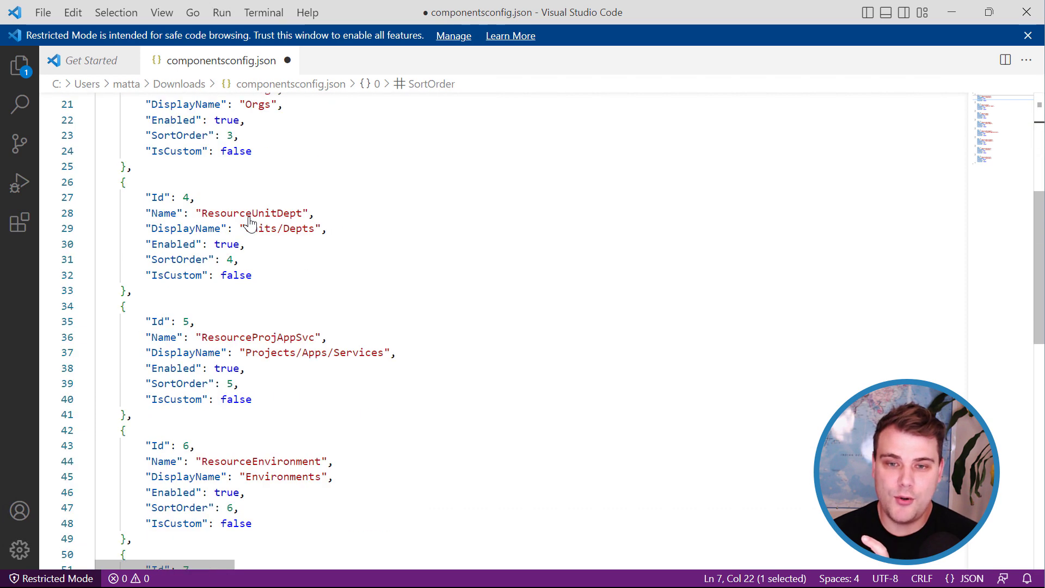
scroll(249, 223, down, 8)
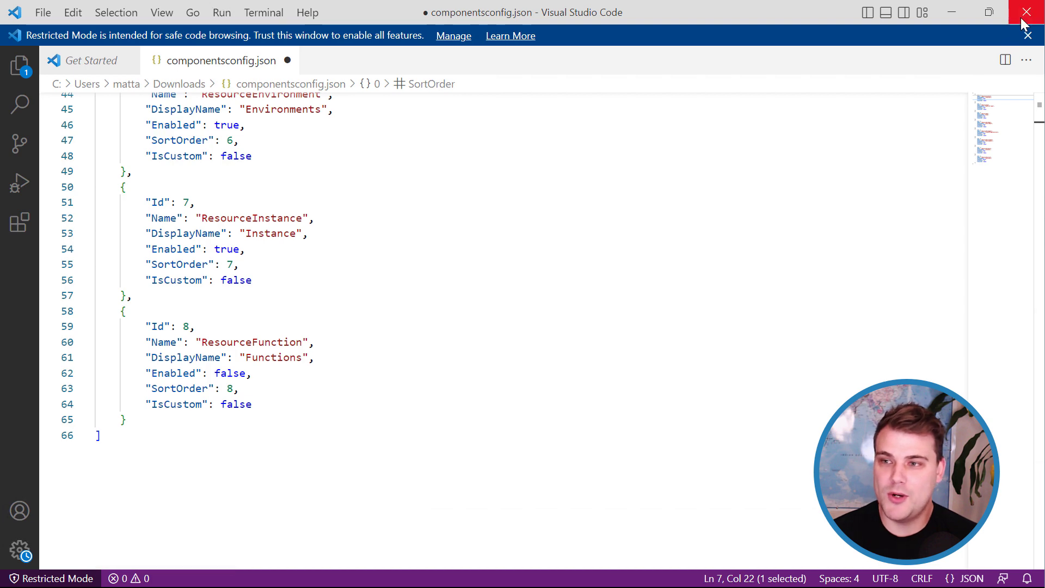
scroll(338, 310, up, 5)
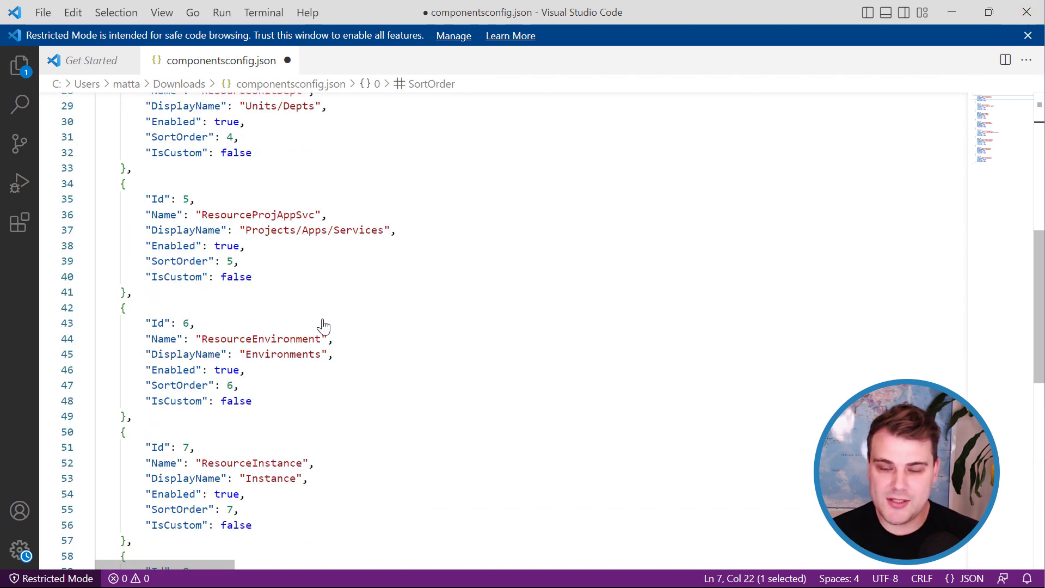
Minimize VS Code and reset the Components Configuration to installation defaults, confirming the irreversible warning.
click(955, 12)
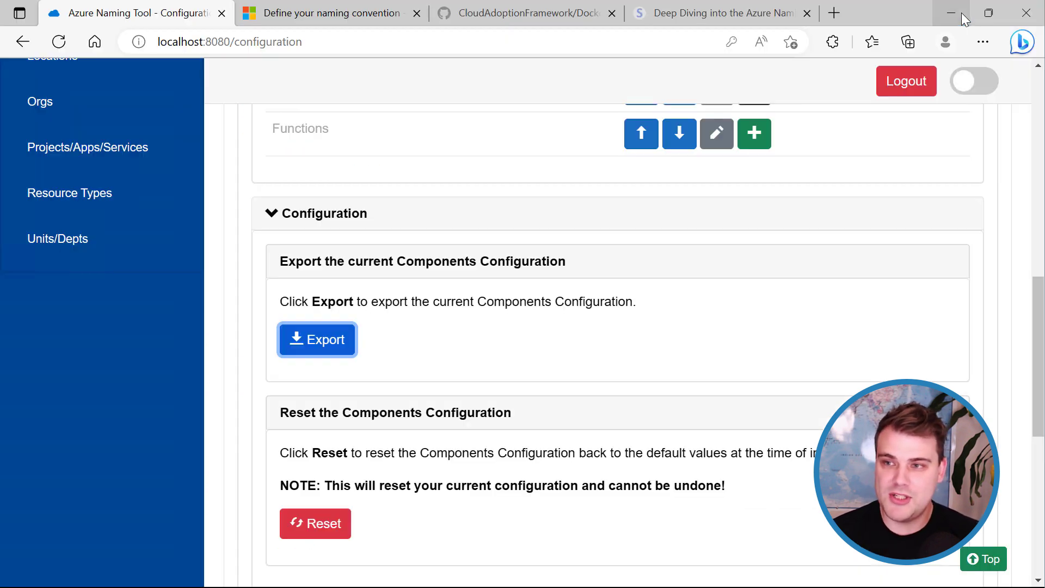
click(496, 352)
scroll(490, 351, down, 4)
scroll(487, 351, up, 3)
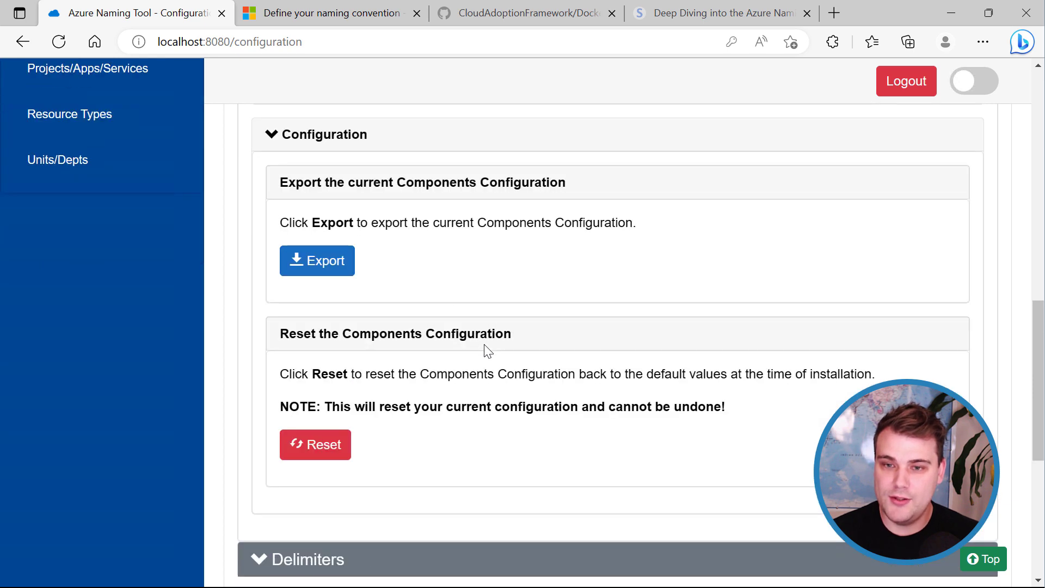
scroll(488, 351, up, 1)
scroll(488, 351, down, 1)
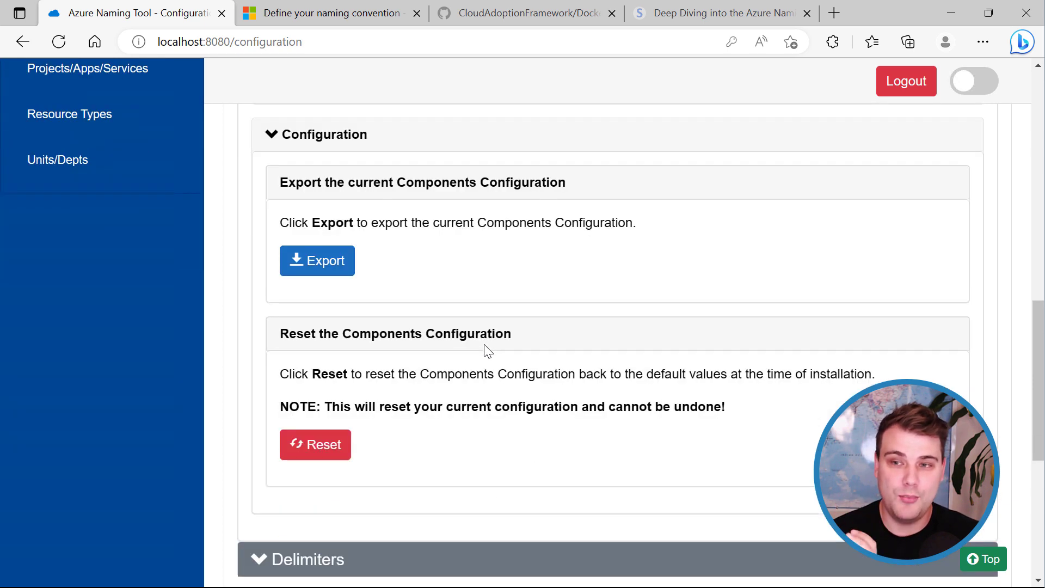
click(327, 459)
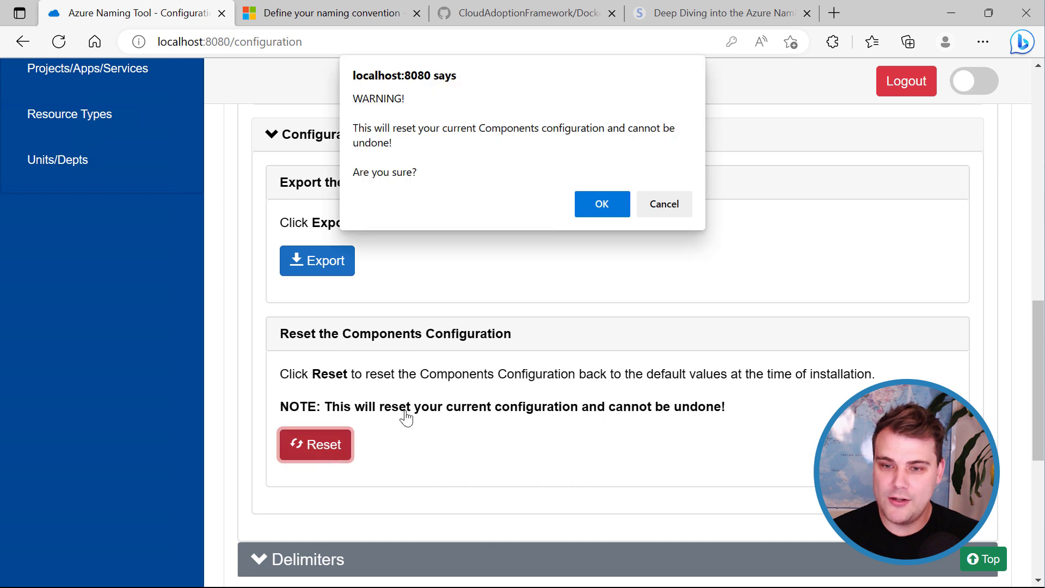
click(585, 210)
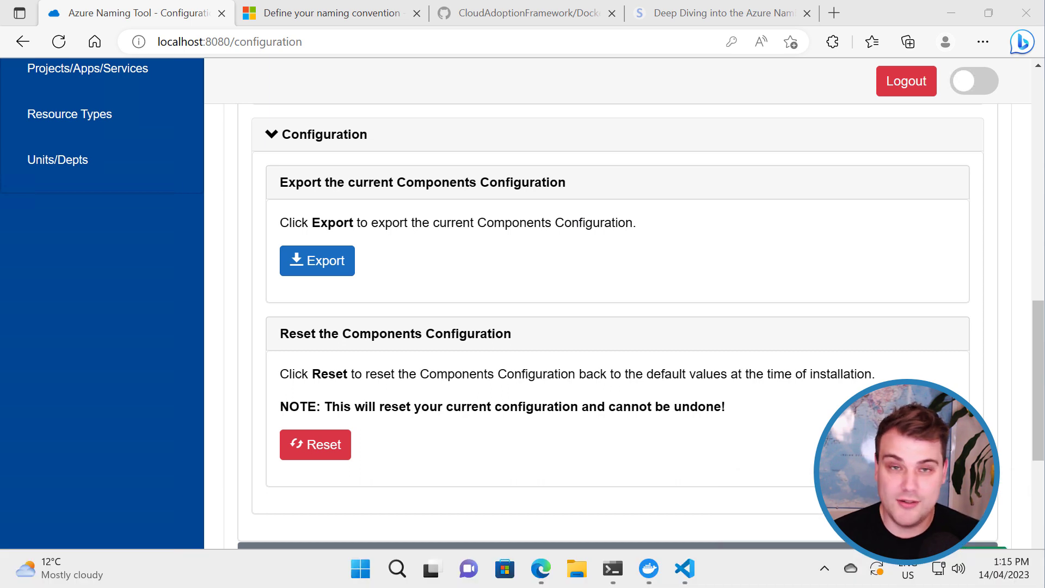
Open the trusting_northcutt container's files in Docker Desktop and expand the app and repository folders.
click(649, 569)
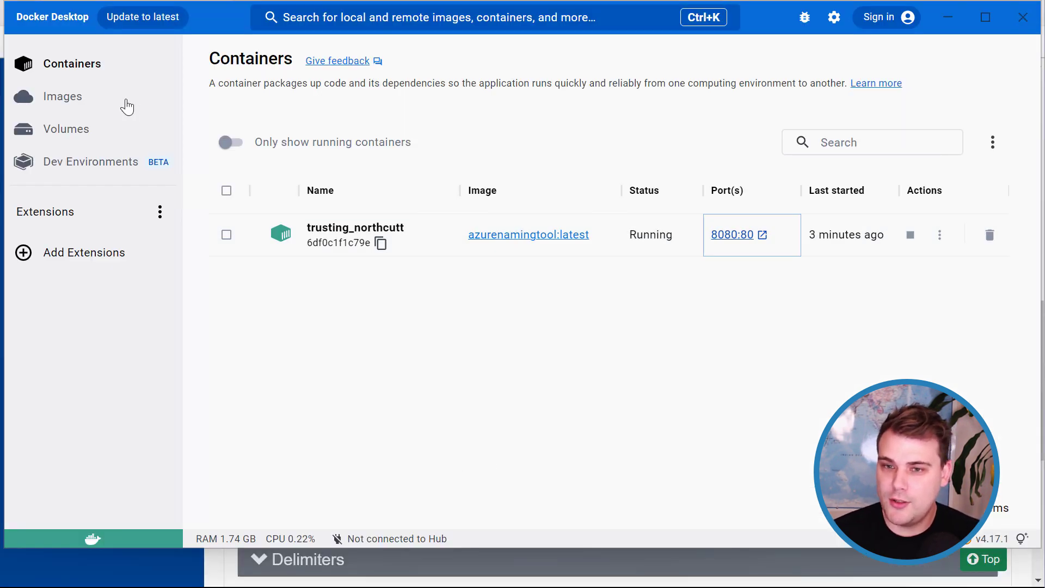
click(942, 237)
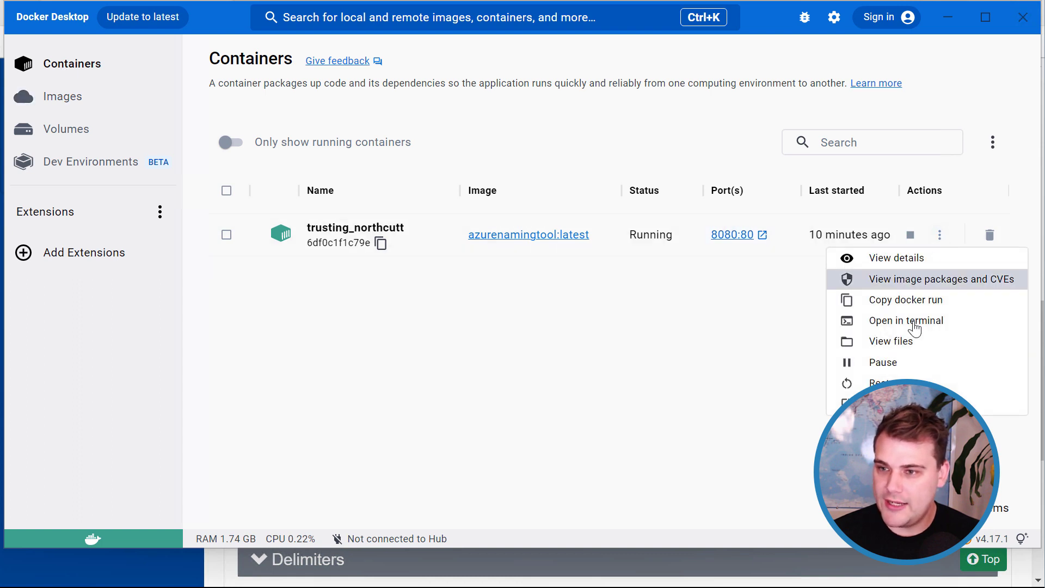
click(906, 343)
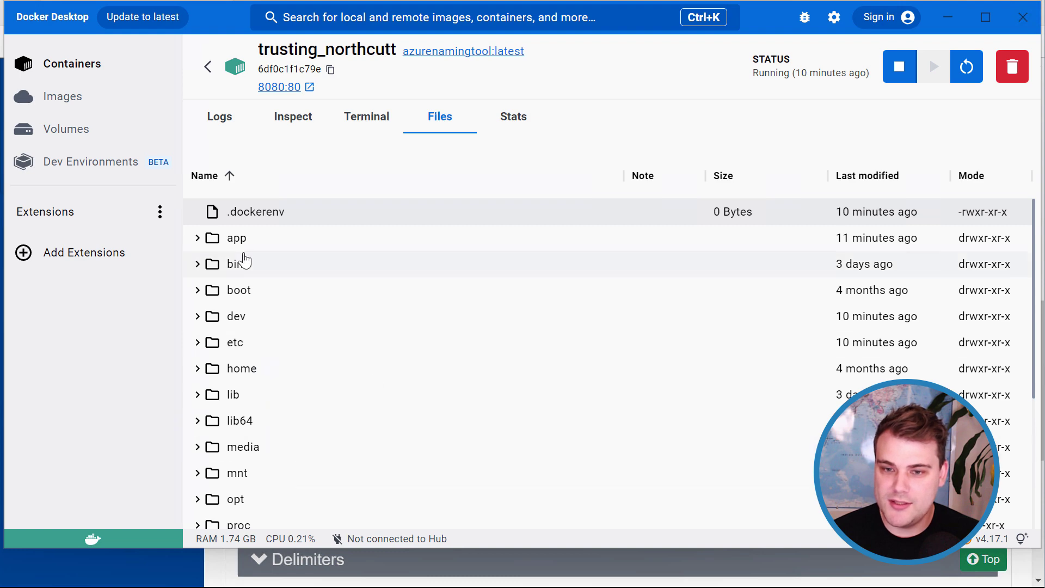
click(197, 239)
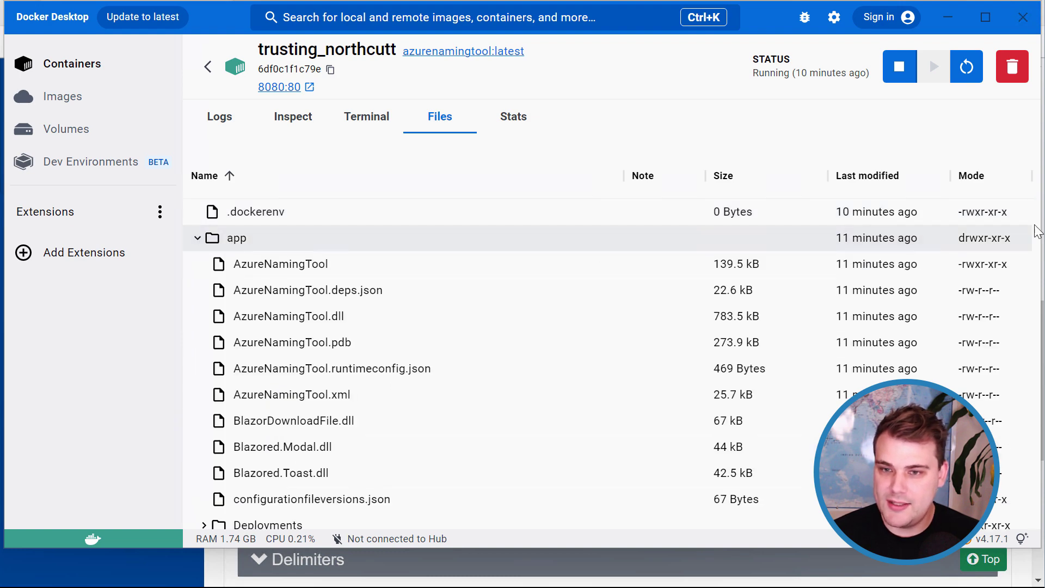
scroll(440, 442, down, 3)
scroll(440, 442, down, 8)
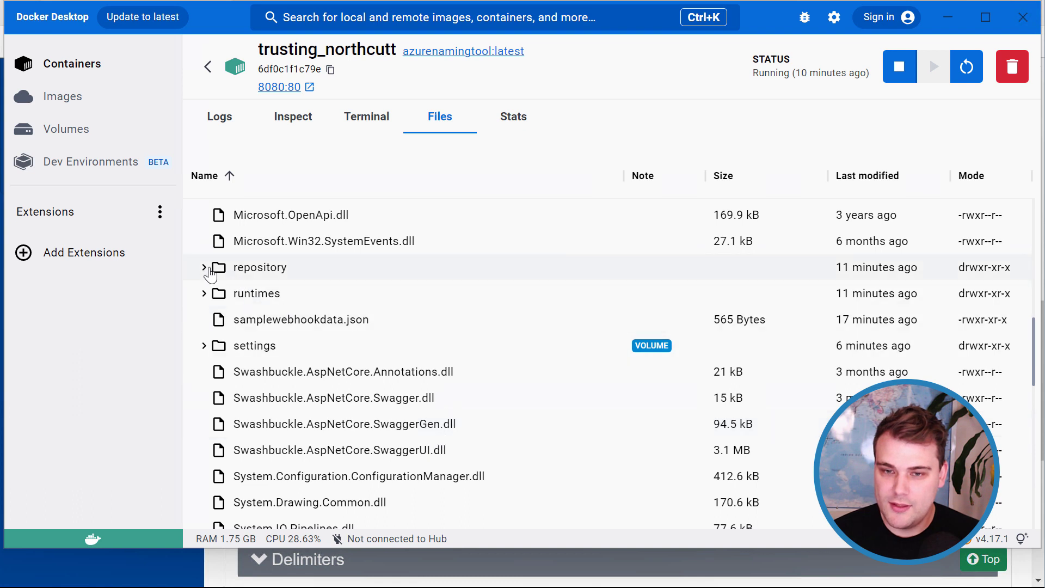
click(205, 268)
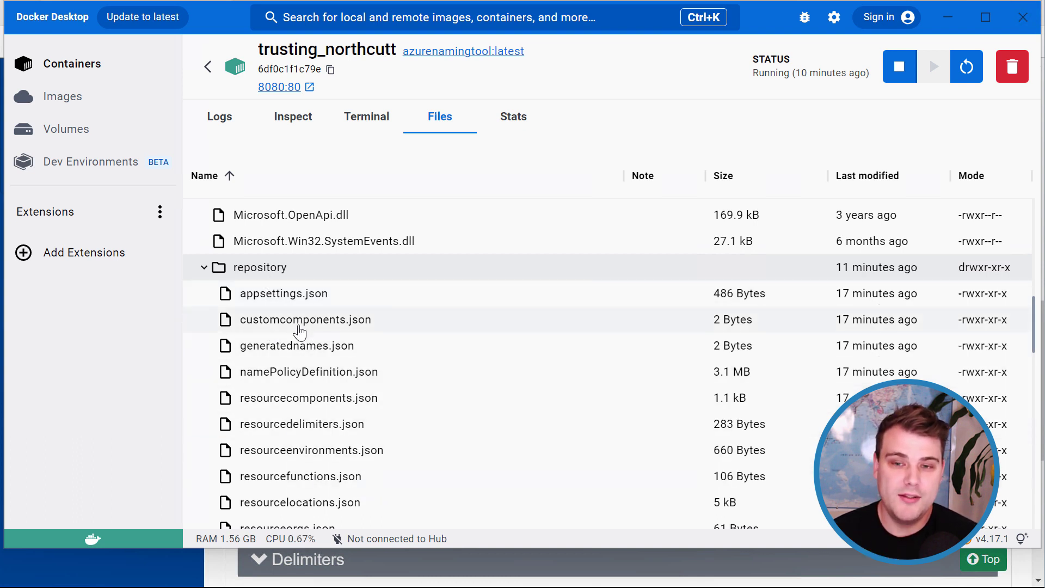
Compare the repository folder's JSON files with the settings folder's contents.
scroll(351, 337, down, 3)
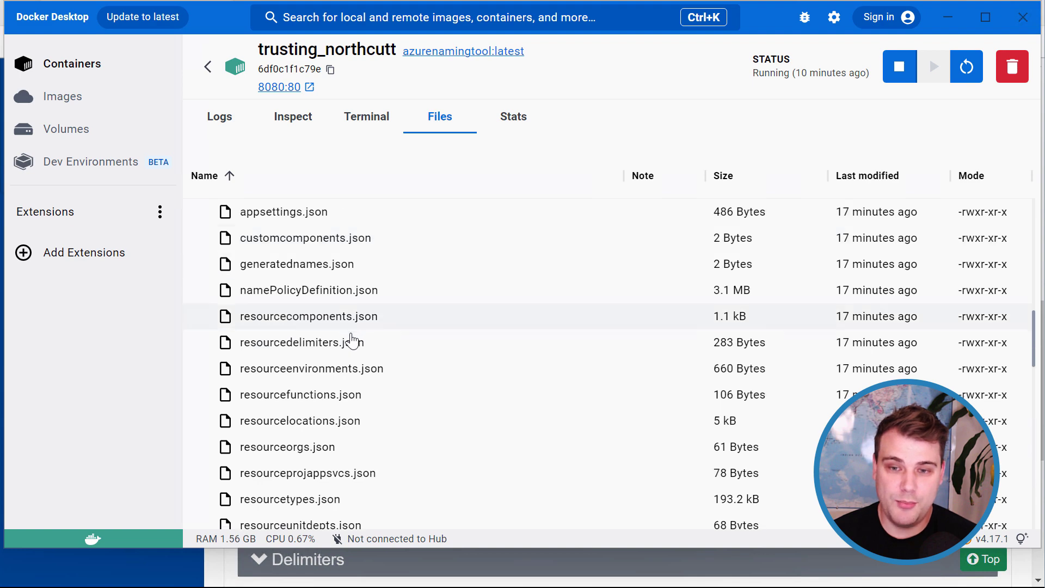
scroll(334, 433, up, 3)
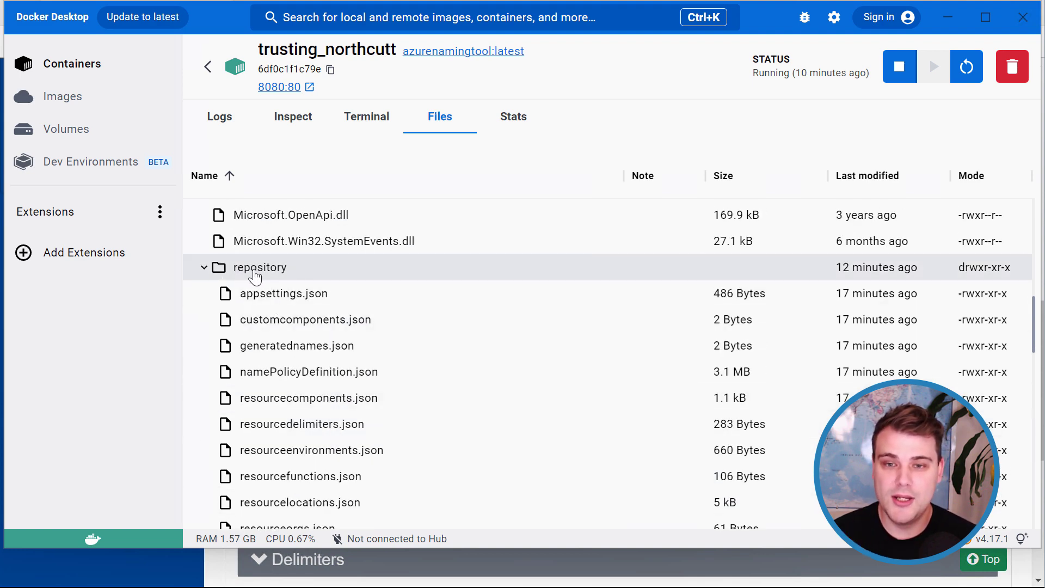
click(208, 268)
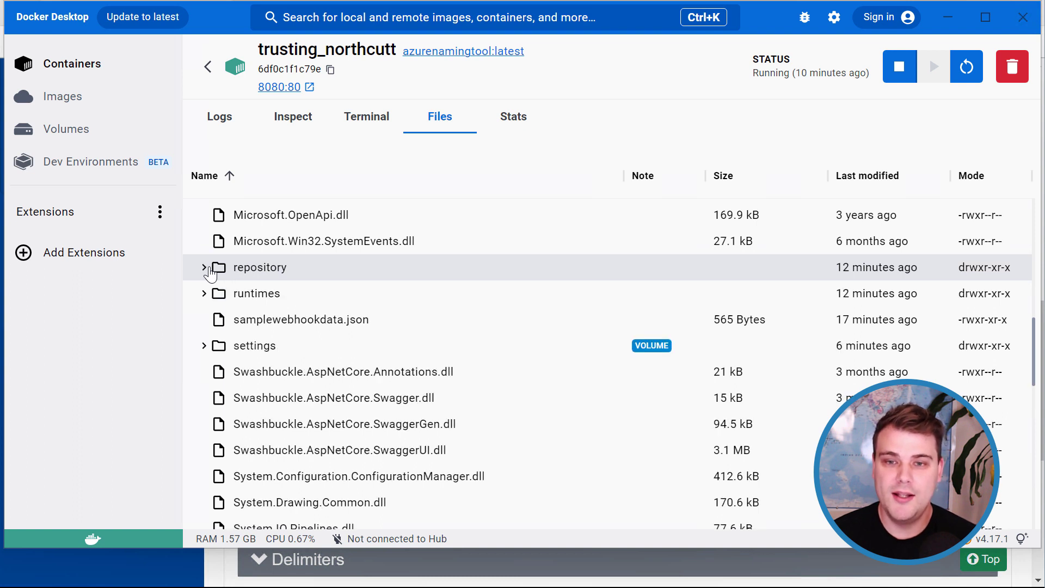
click(206, 350)
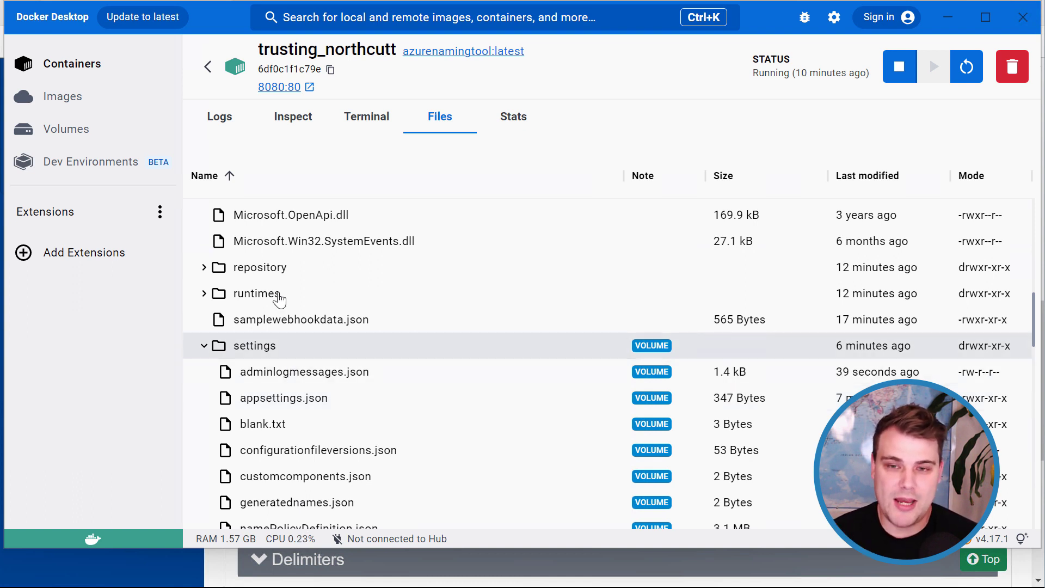
click(205, 267)
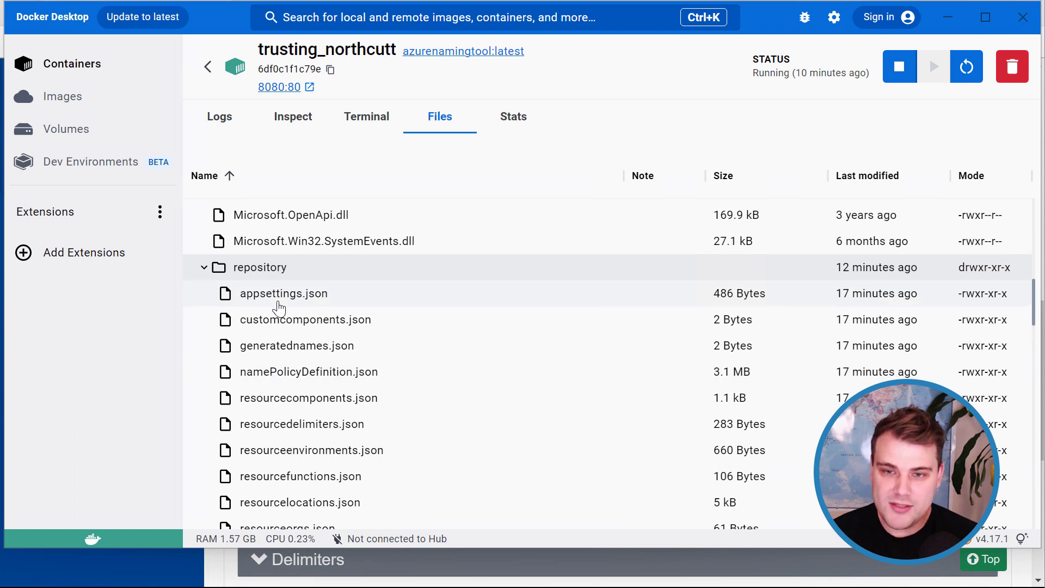
click(204, 269)
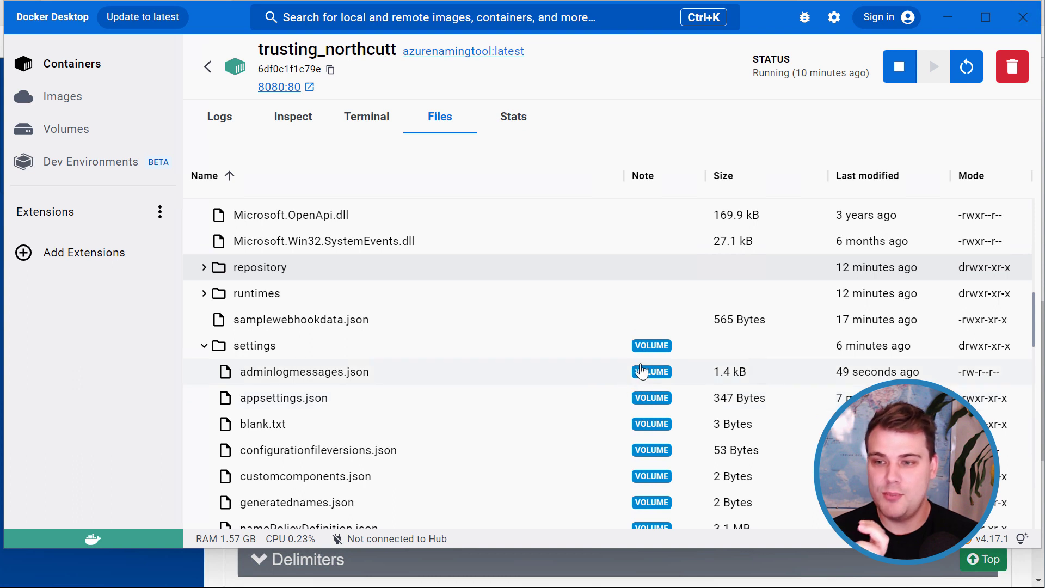
mouse_move(643, 392)
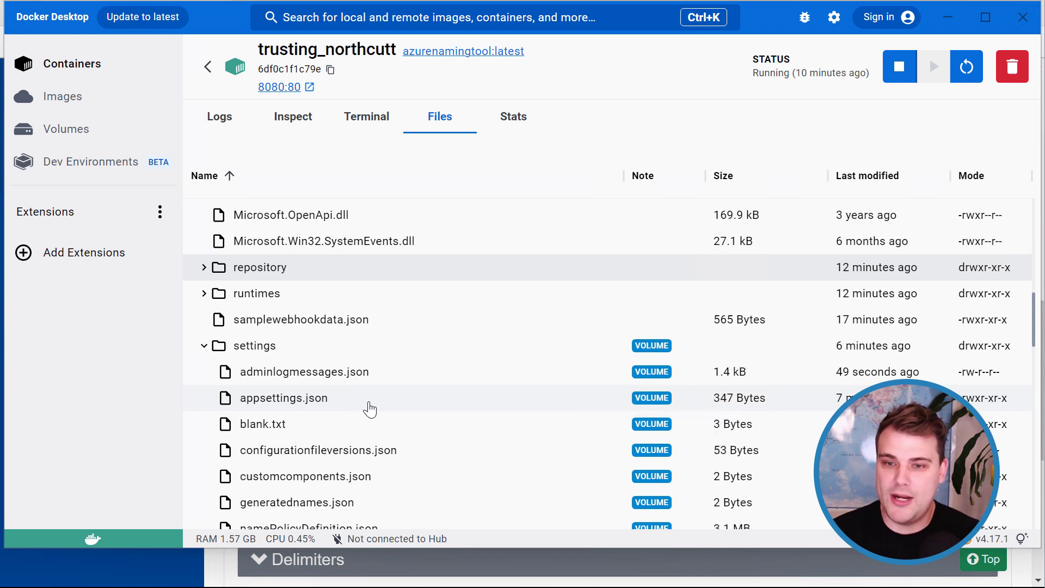
click(948, 17)
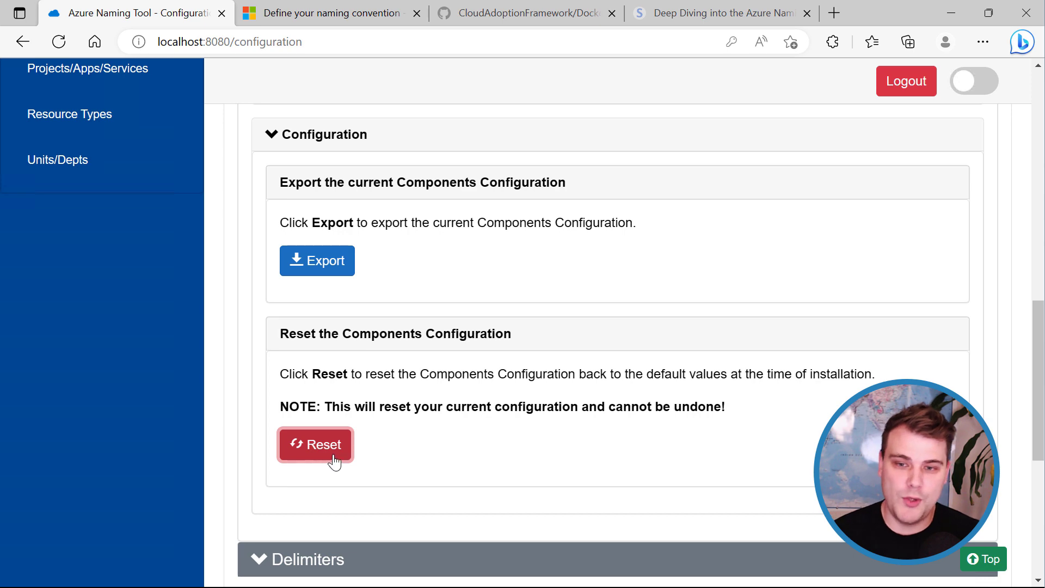
click(651, 570)
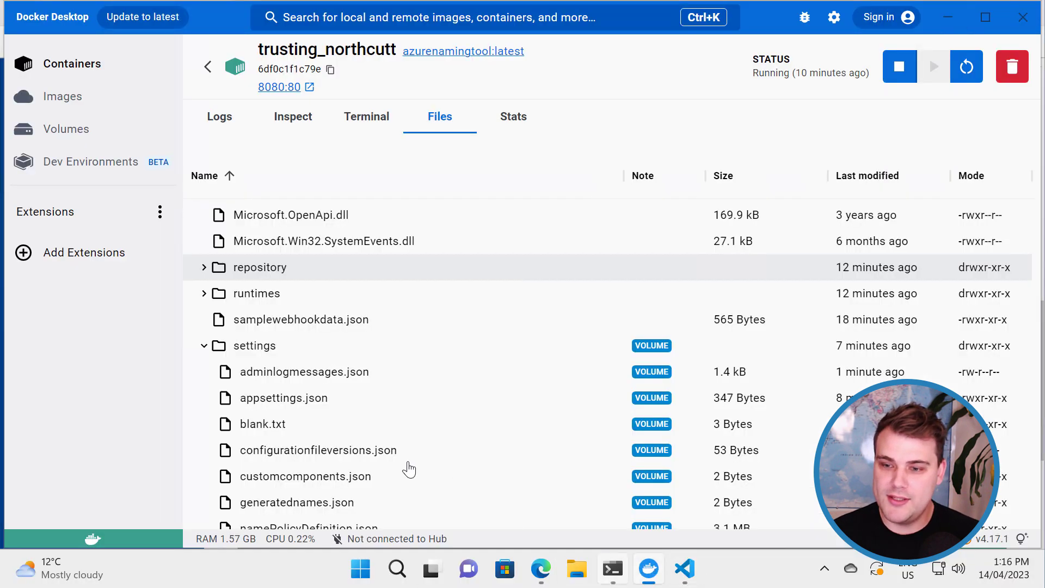
click(204, 269)
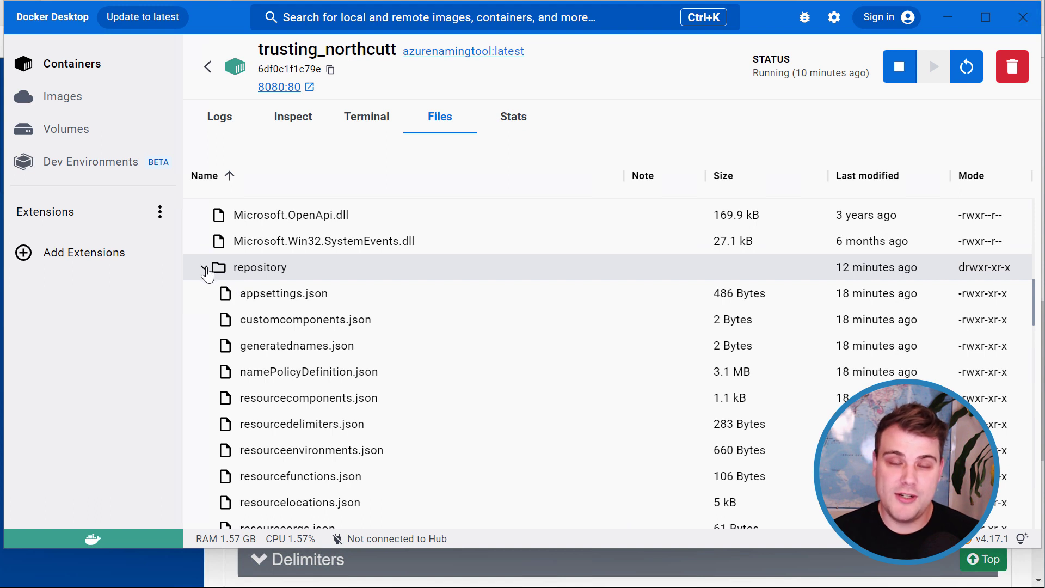
click(205, 269)
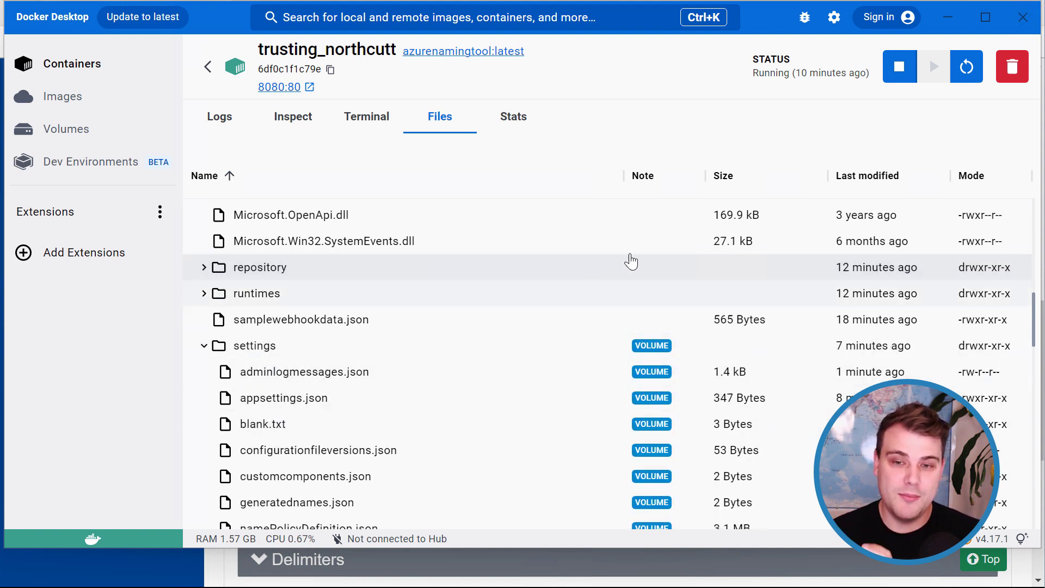
click(951, 27)
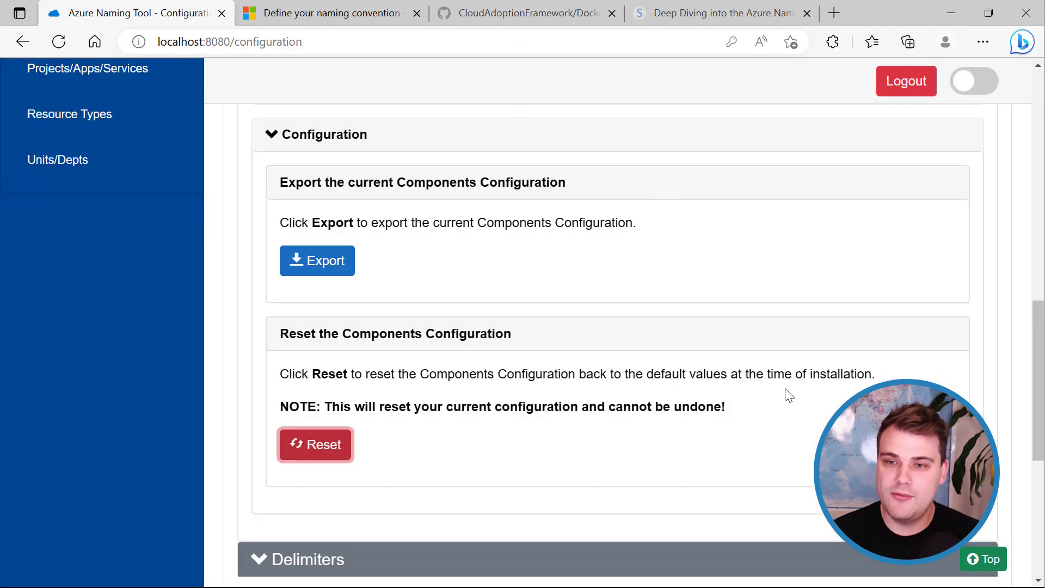
scroll(397, 439, up, 10)
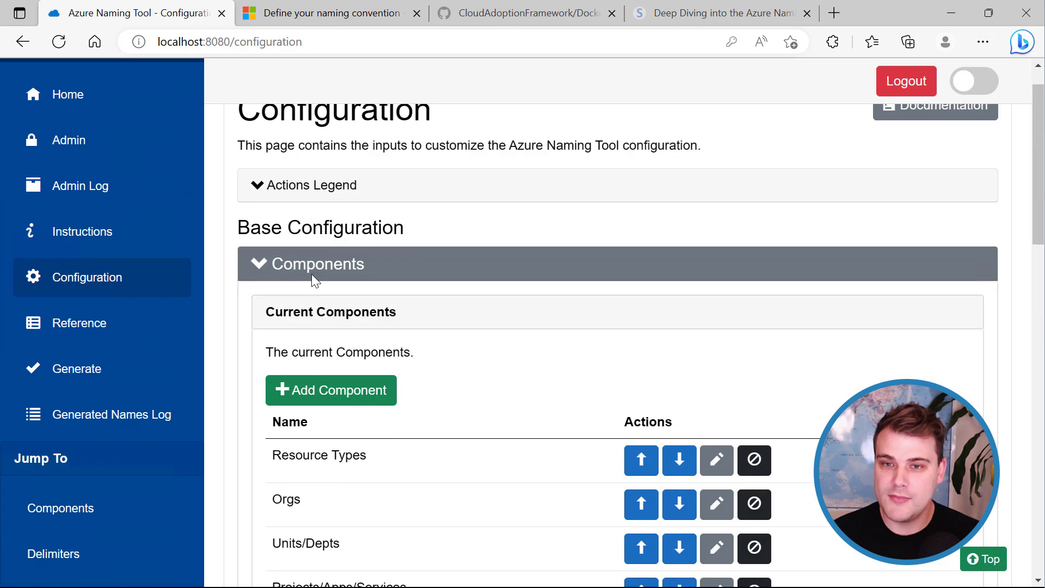
click(256, 264)
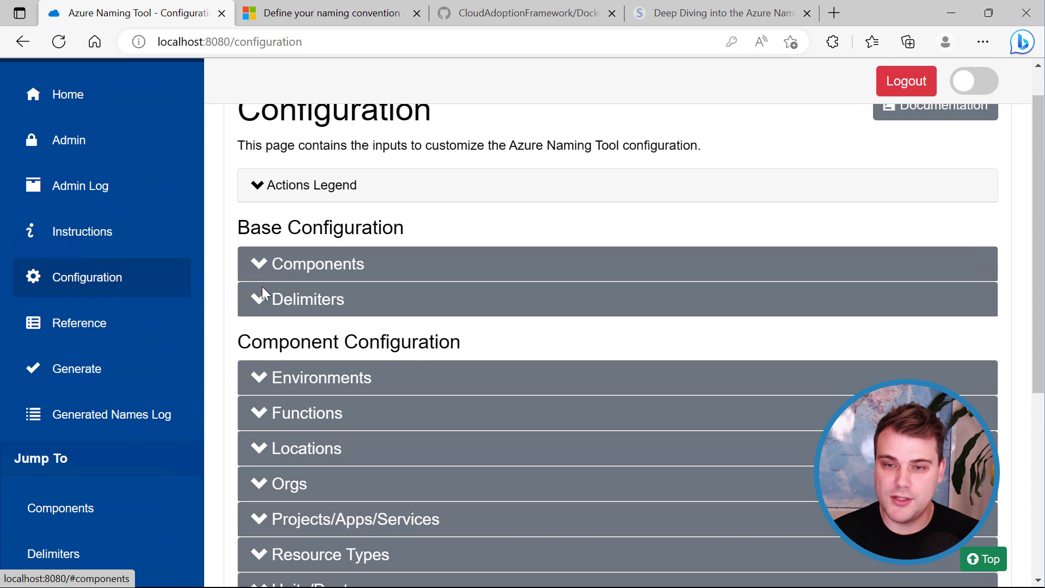
click(259, 302)
scroll(358, 324, down, 3)
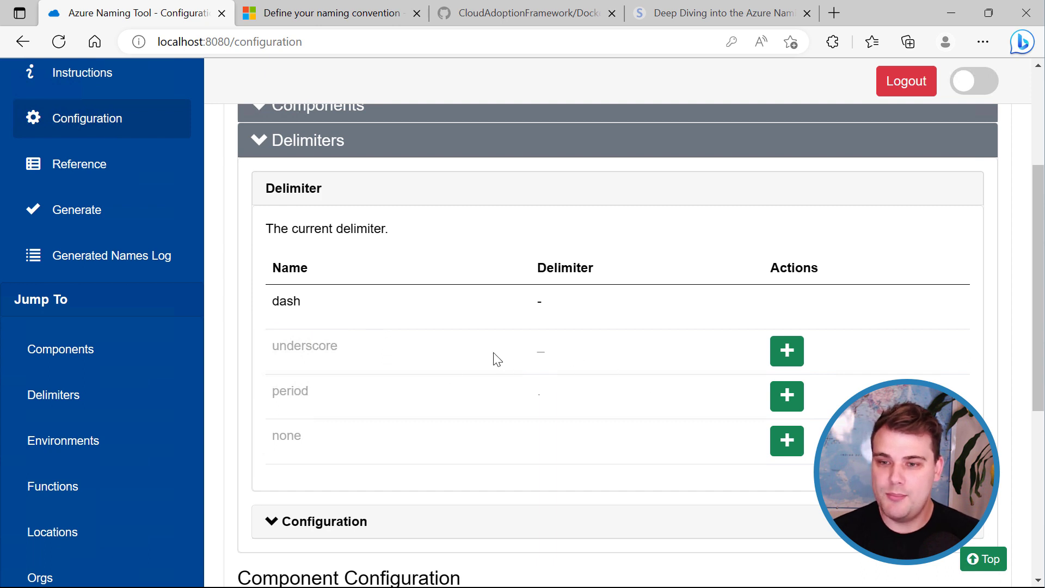
click(789, 356)
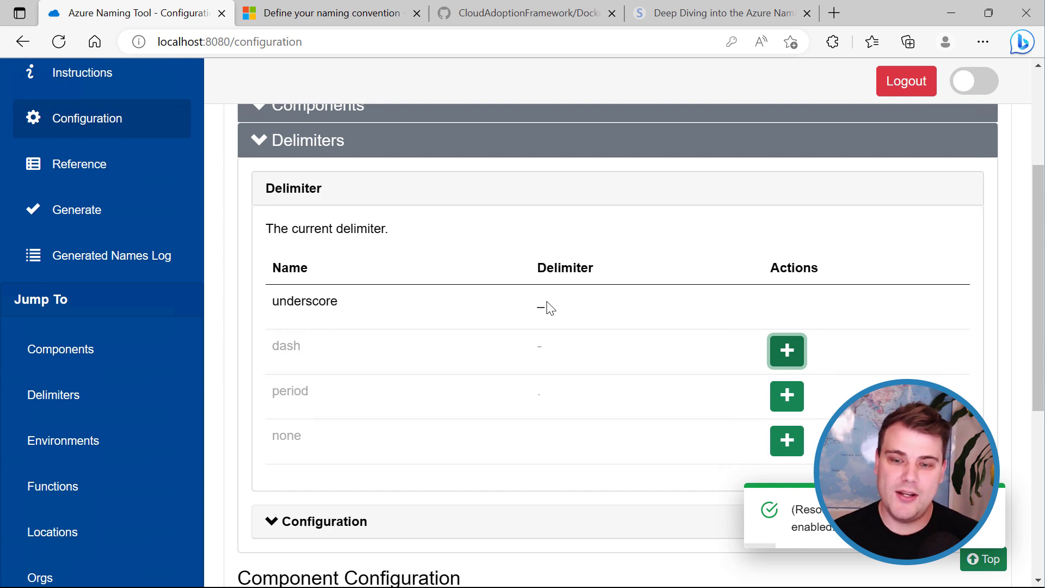
click(770, 357)
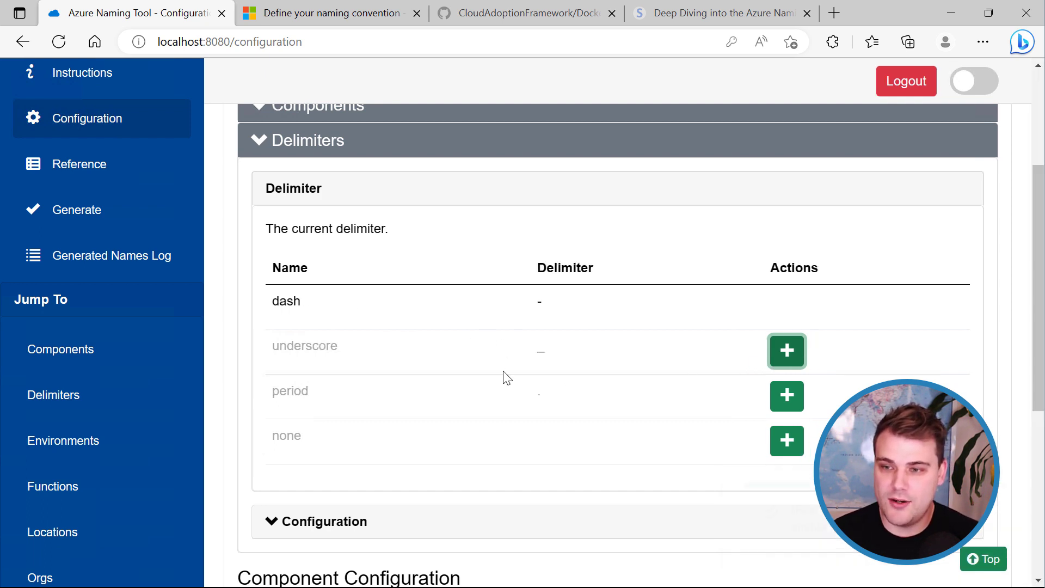
scroll(298, 261, up, 3)
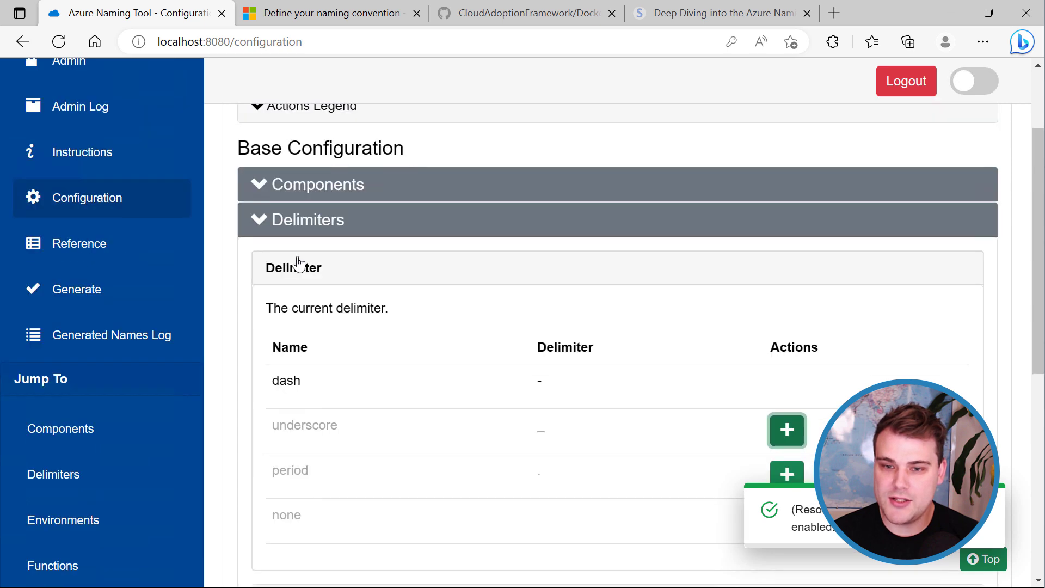
click(259, 300)
scroll(256, 299, down, 1)
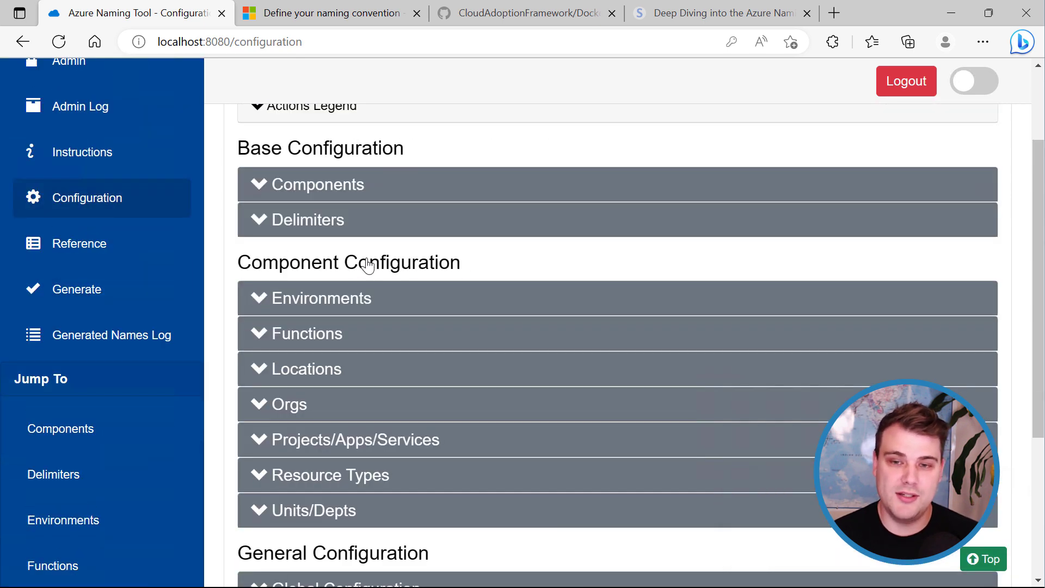
click(262, 188)
scroll(321, 234, down, 3)
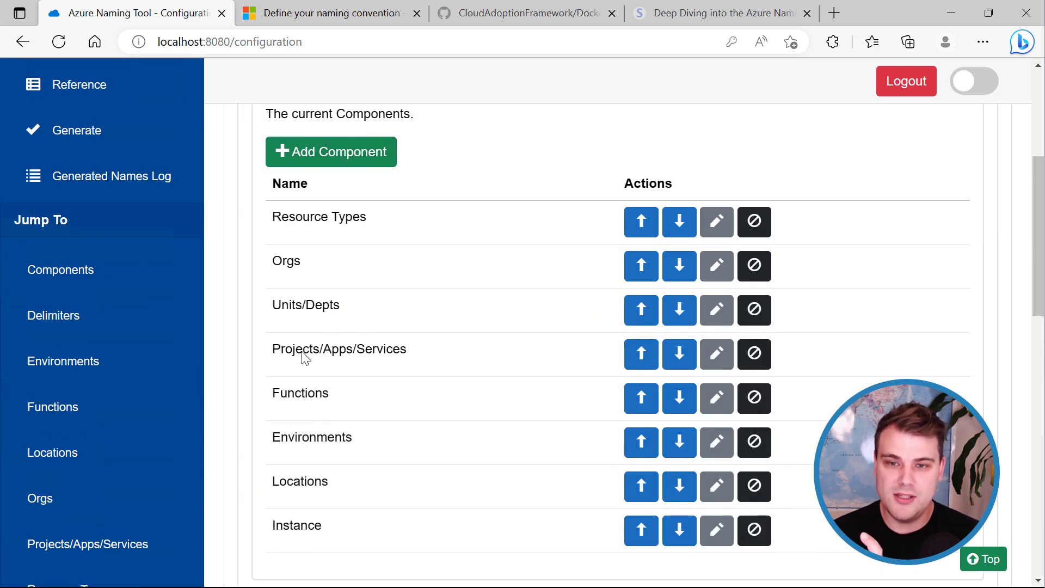
scroll(422, 299, up, 3)
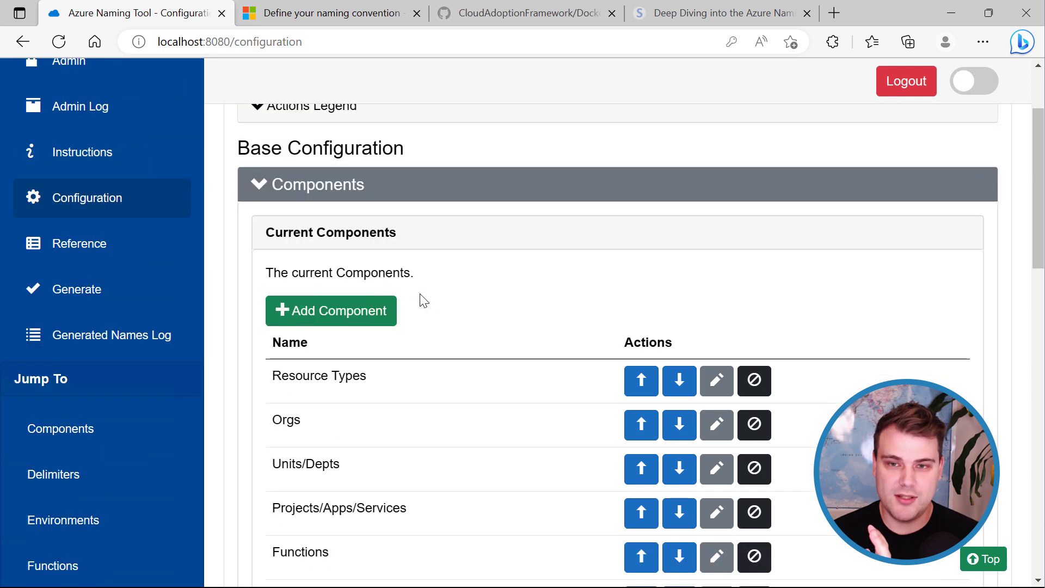
click(249, 187)
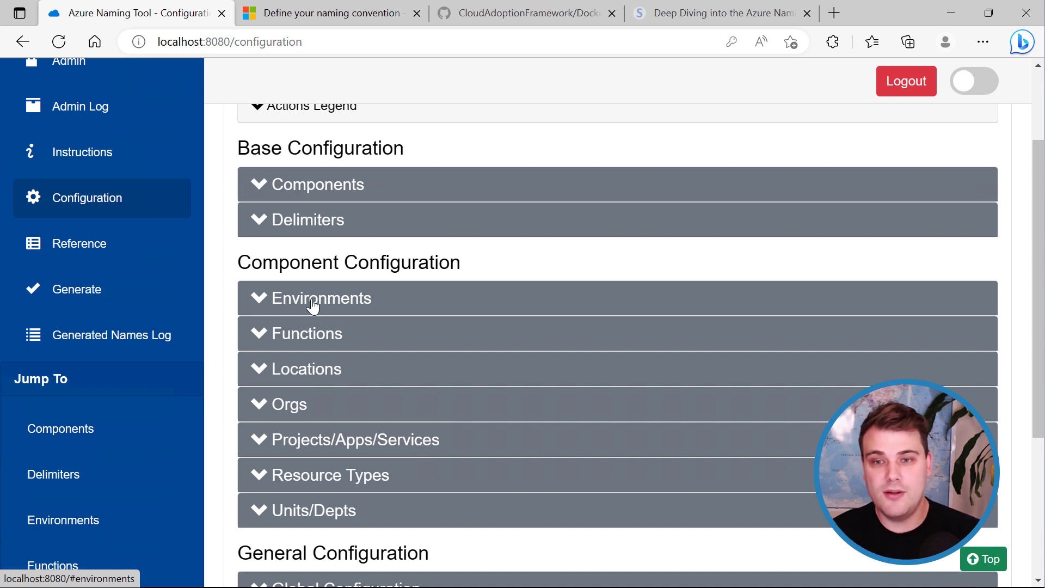
Change the Test environment's short name to test.
click(262, 305)
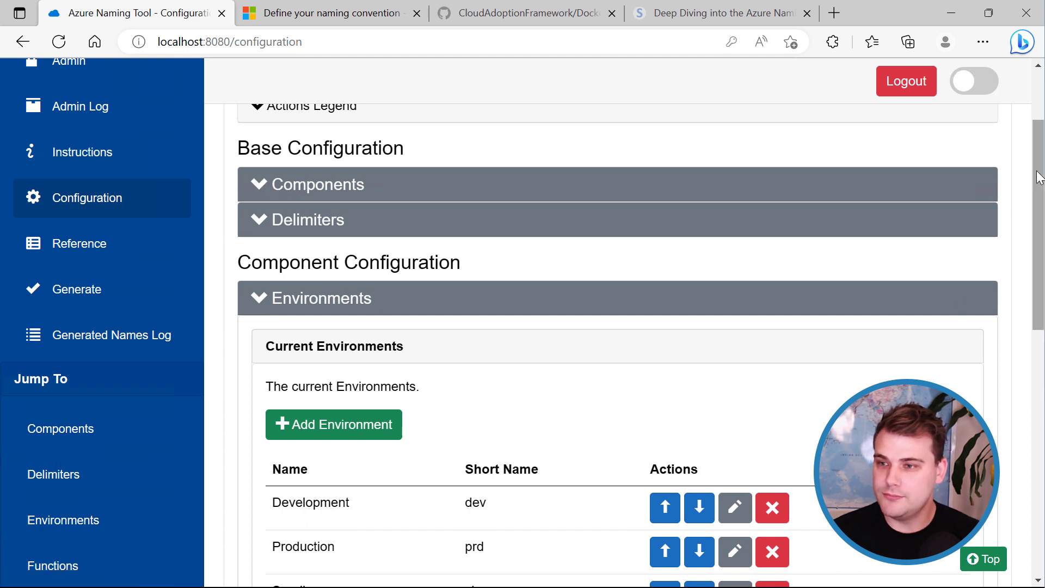
drag(1041, 182, 1042, 267)
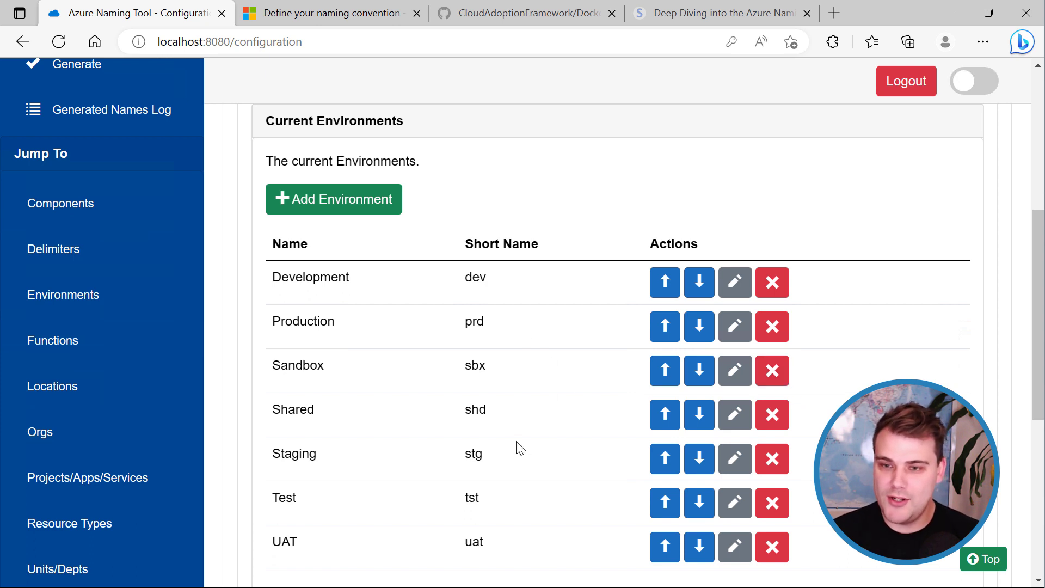
click(736, 506)
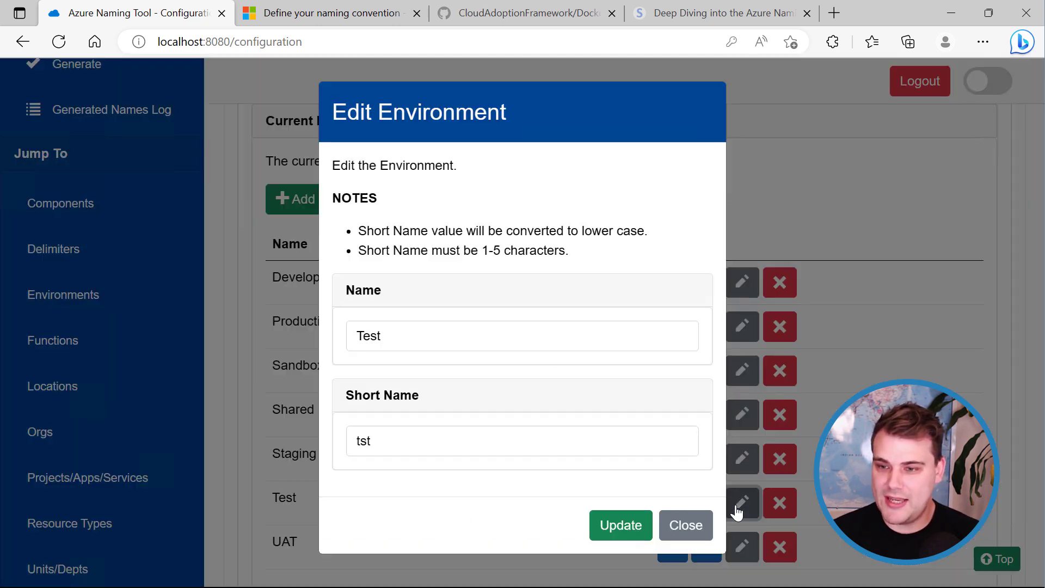
click(382, 448)
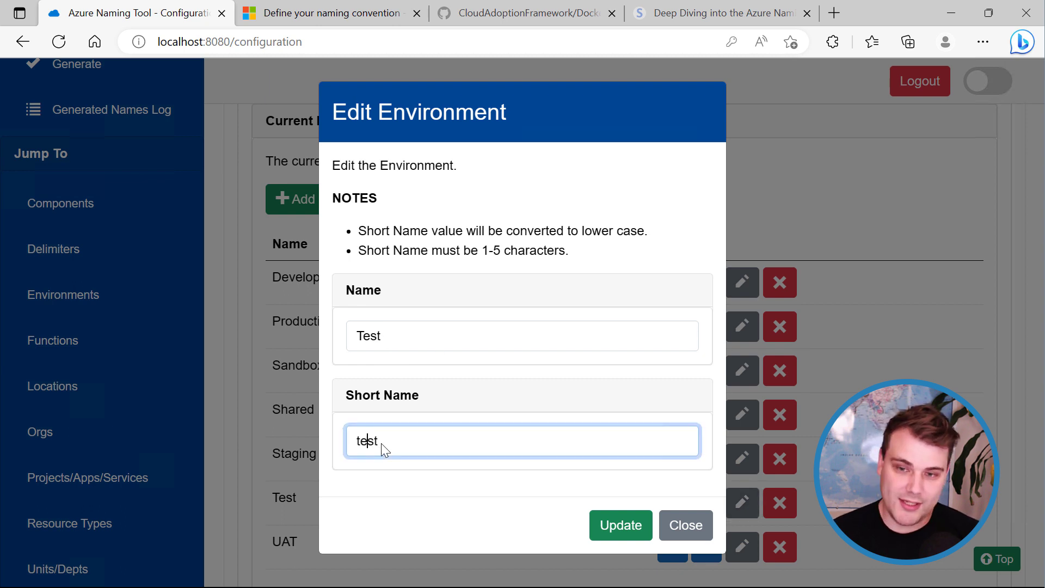
text(e)
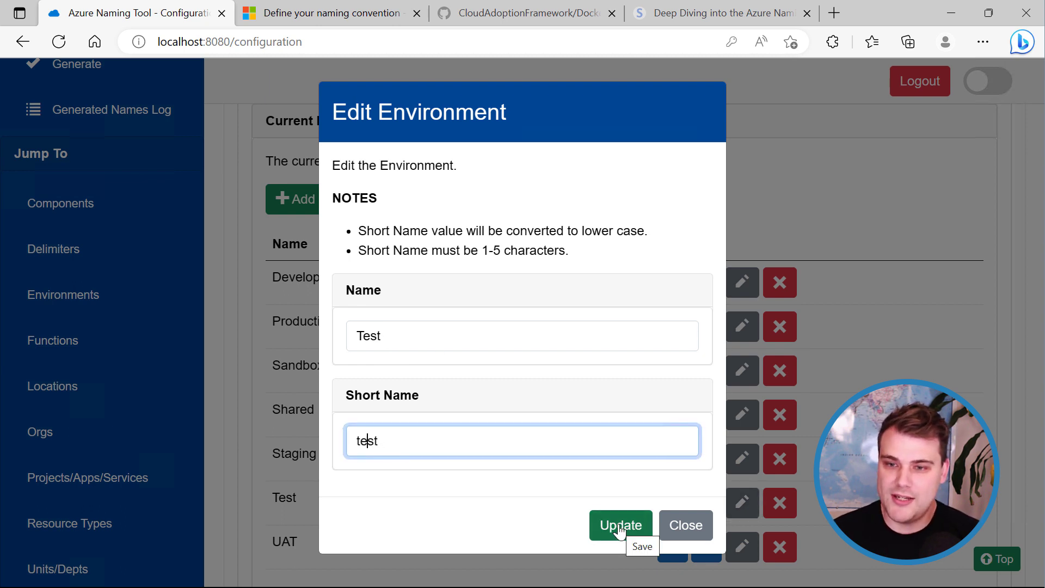
click(620, 529)
Delete the Shared environment from the environments list.
scroll(368, 366, down, 3)
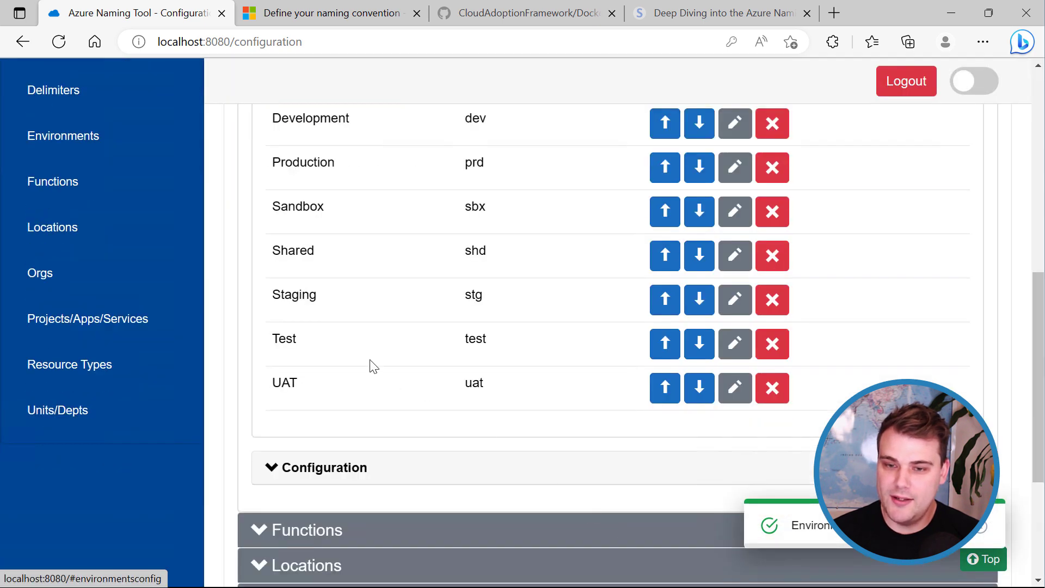
scroll(304, 457, up, 3)
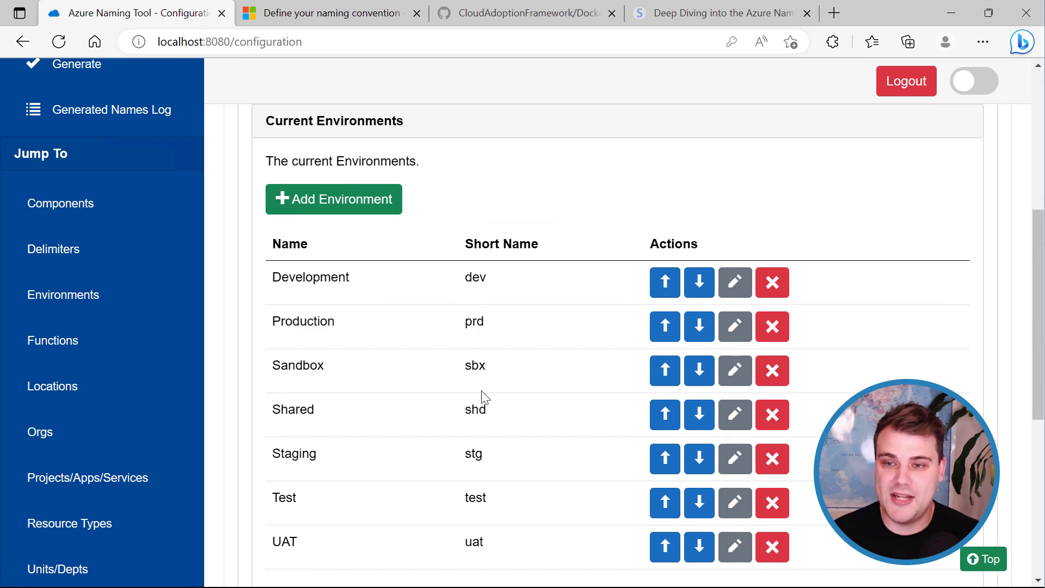
scroll(483, 397, down, 1)
scroll(484, 397, up, 1)
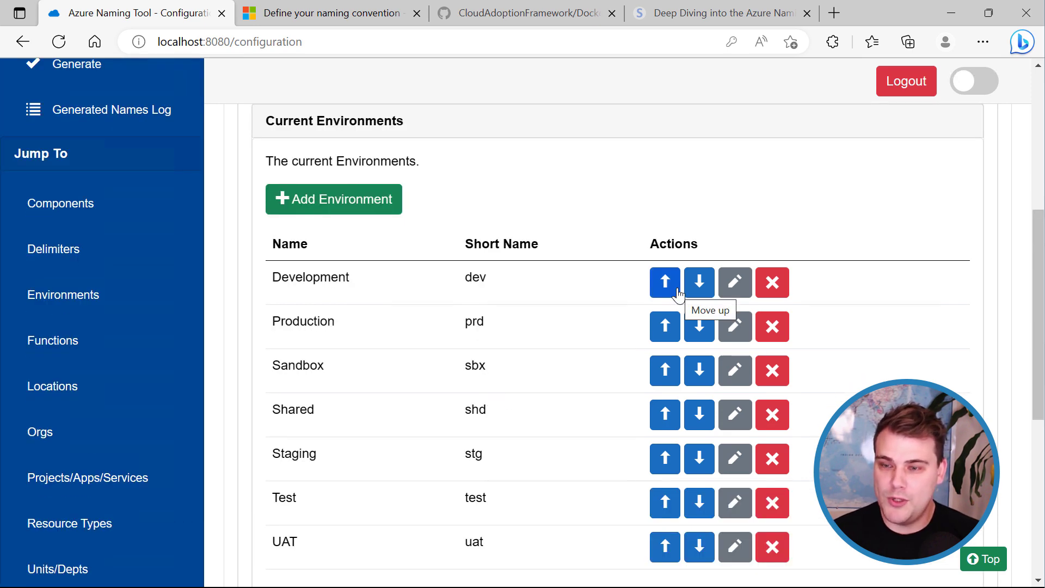
click(735, 293)
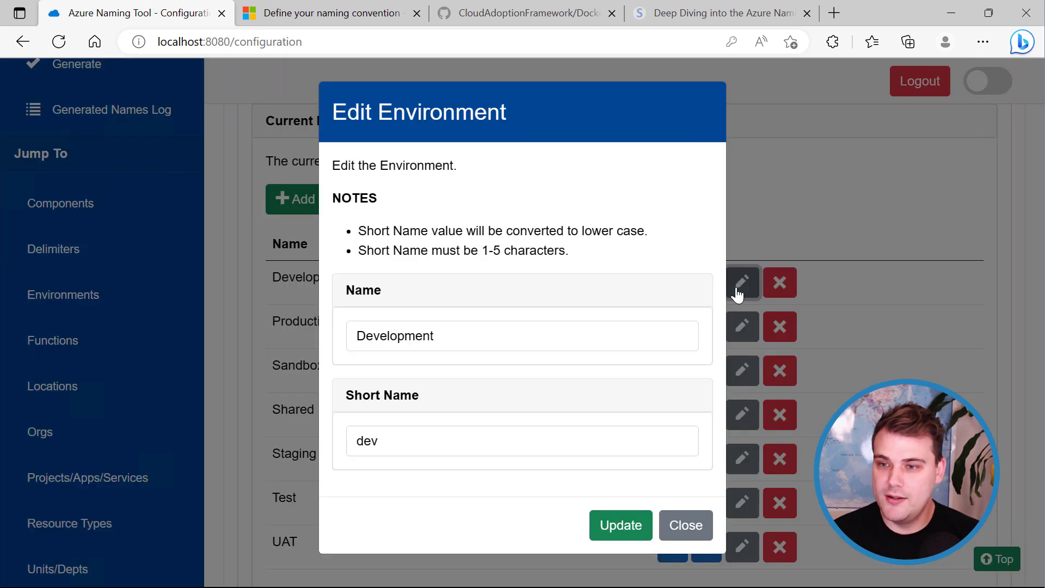
click(675, 532)
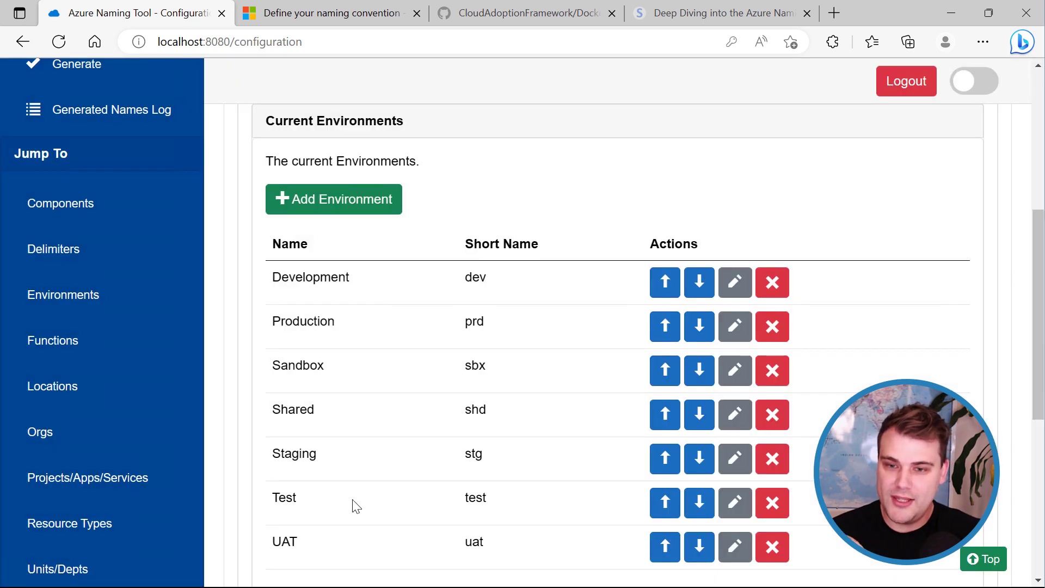
click(775, 420)
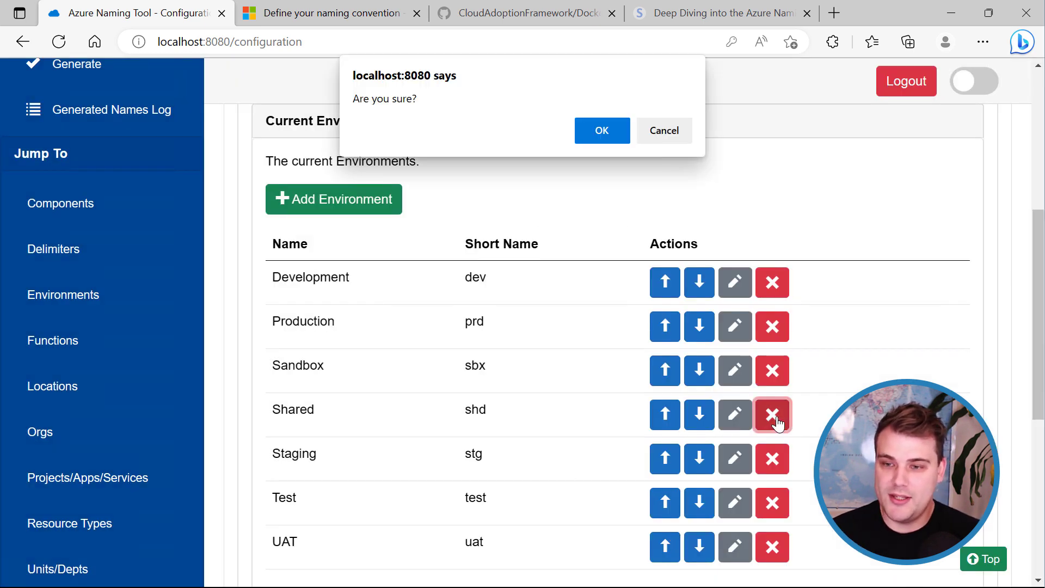
click(601, 135)
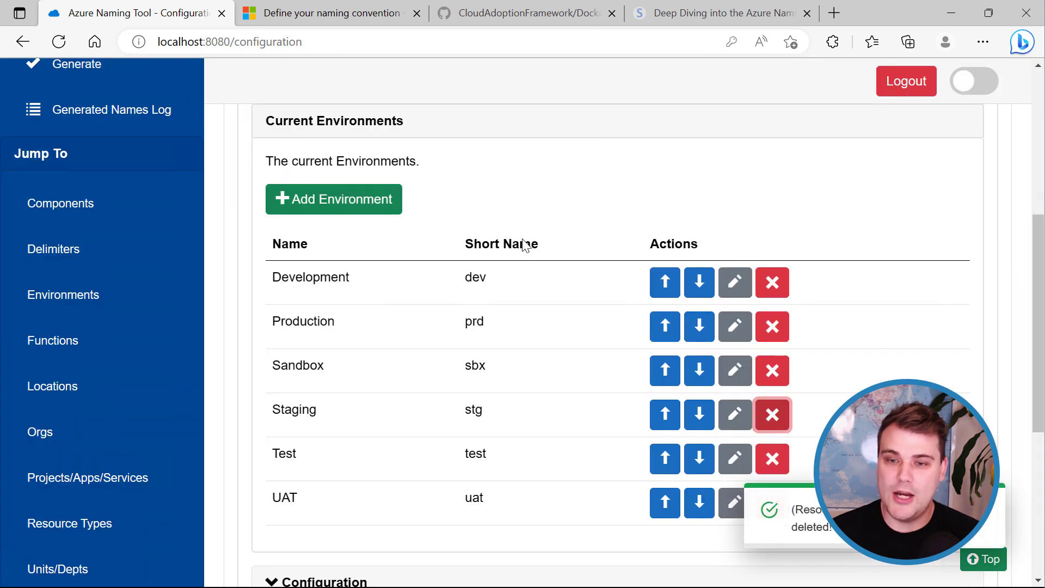
scroll(461, 430, up, 5)
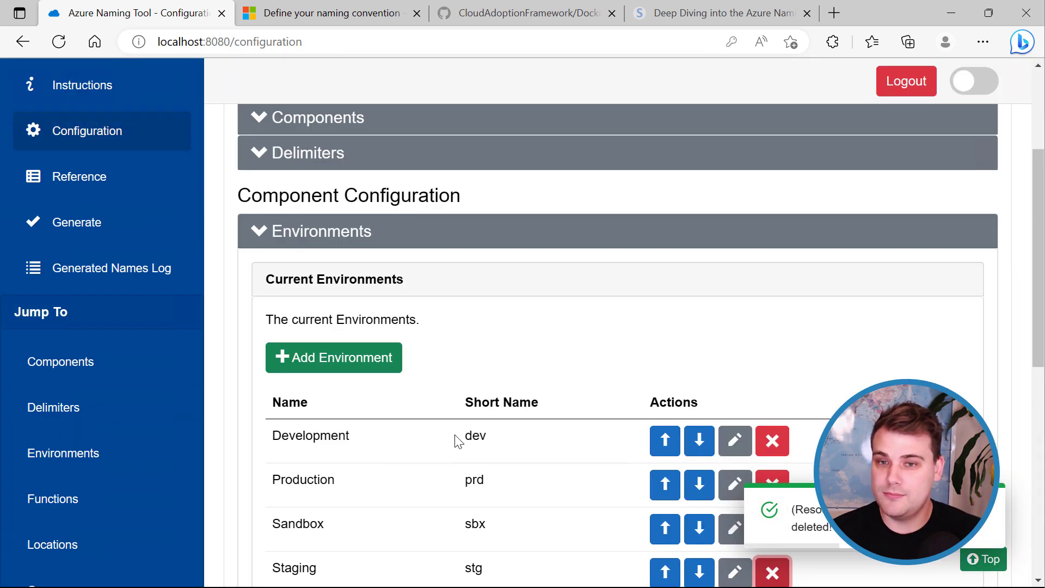
Collapse Environments and expand the Functions list showing Sample Function (func).
click(289, 308)
scroll(379, 365, down, 2)
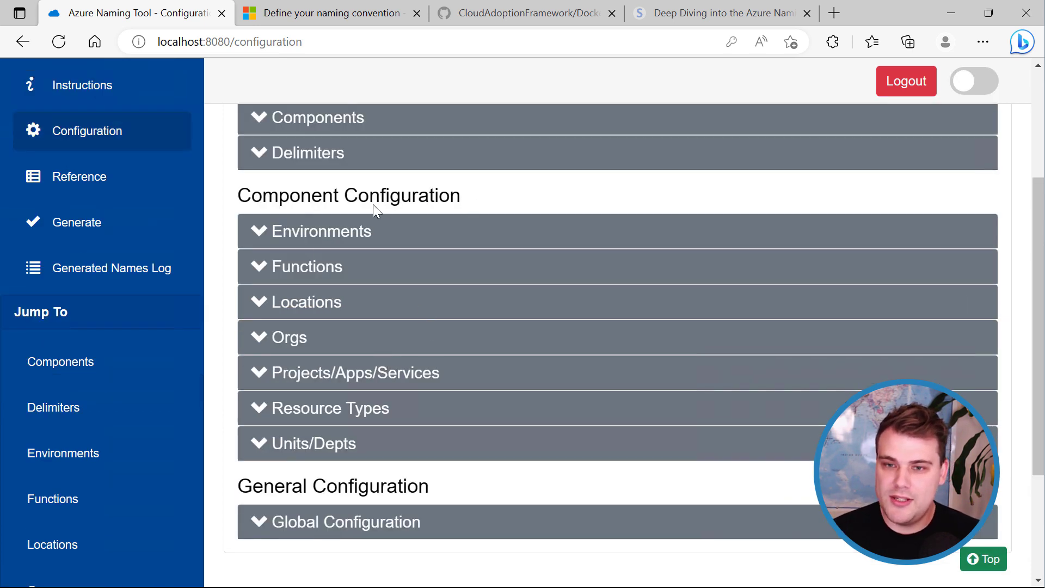
click(332, 280)
Collapse Functions, expand Locations down to West US 3 (wu3), and show its Export, Refresh and Reset options.
scroll(567, 495, down, 2)
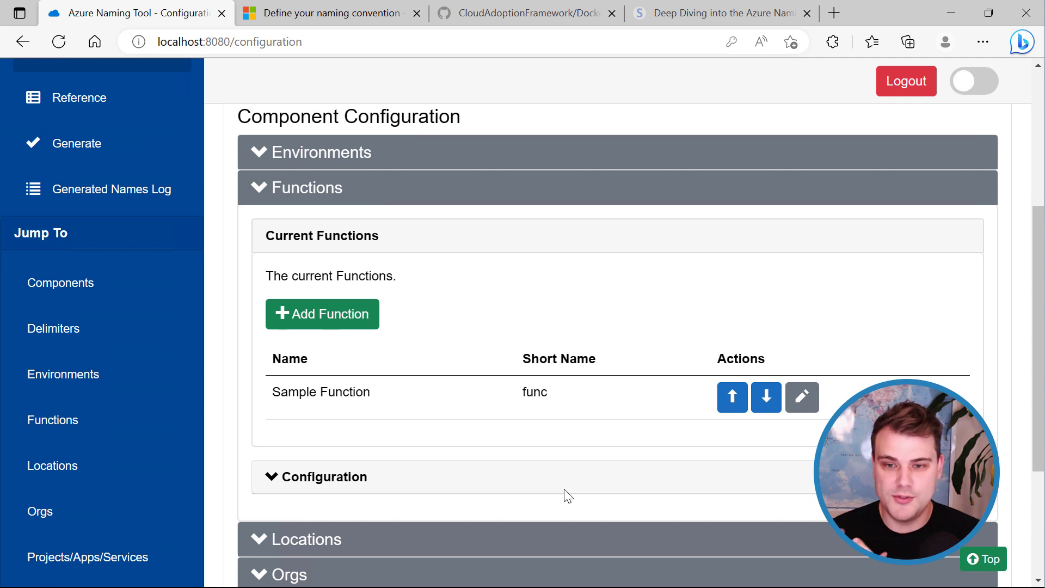
click(278, 197)
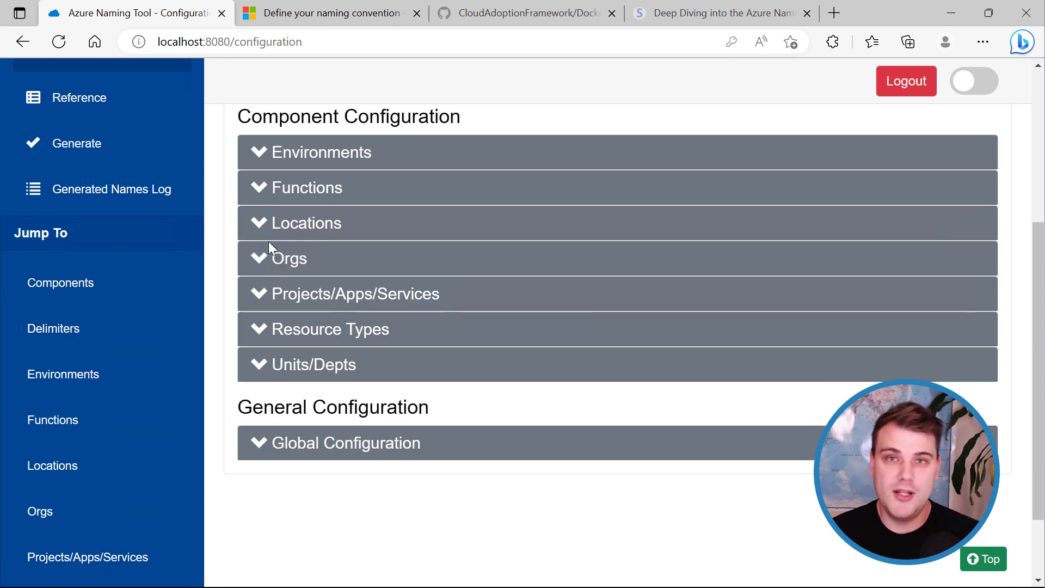
click(258, 224)
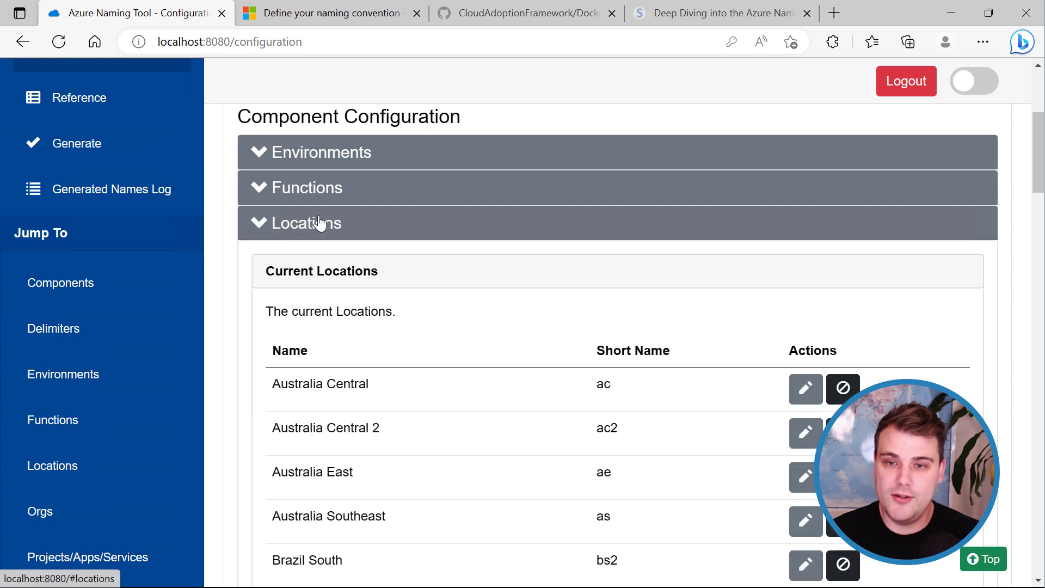
scroll(483, 338, down, 1)
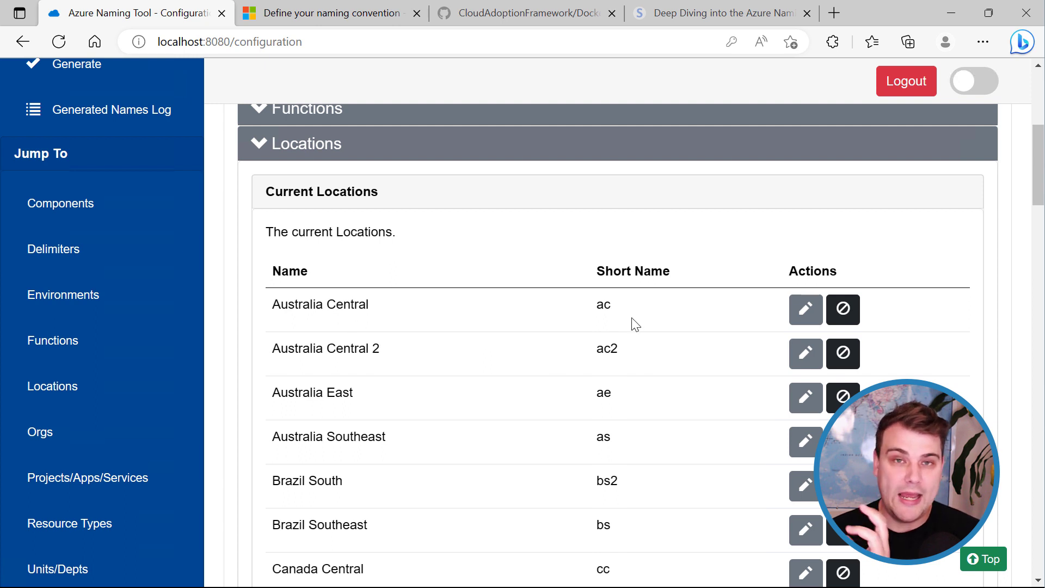
scroll(620, 346, down, 2)
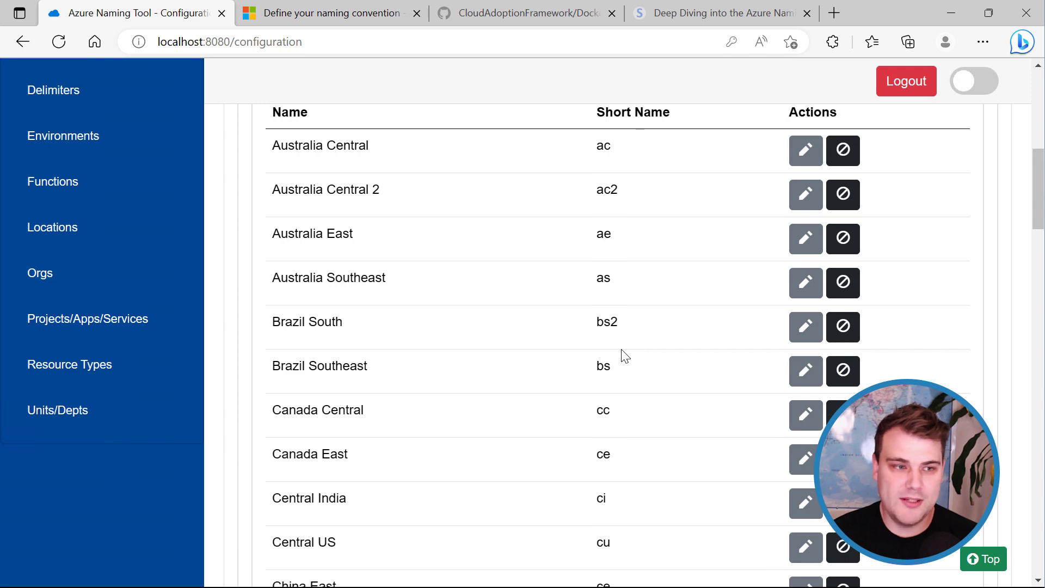
scroll(625, 355, up, 2)
scroll(626, 357, down, 16)
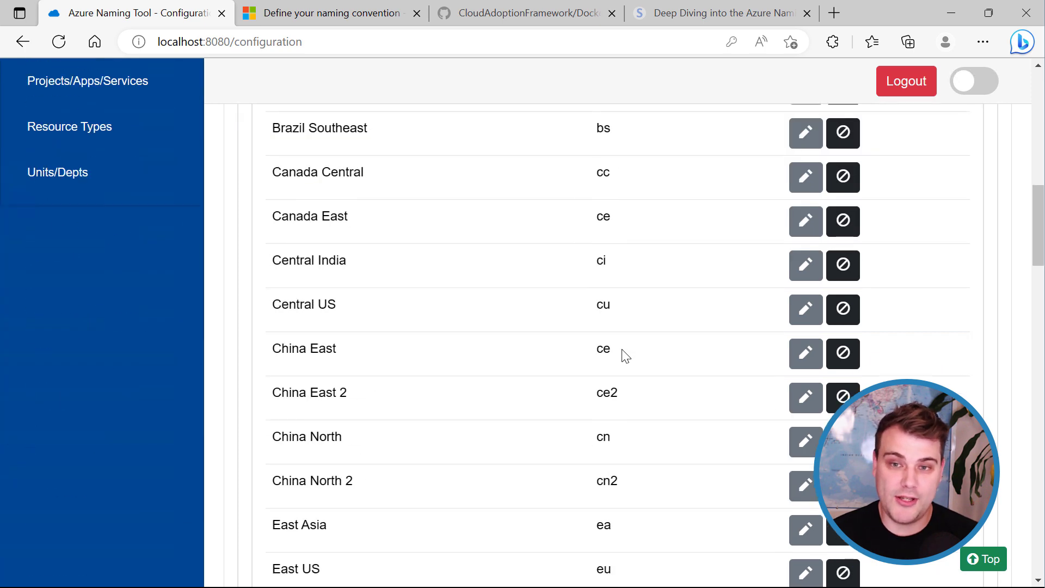
scroll(625, 354, down, 12)
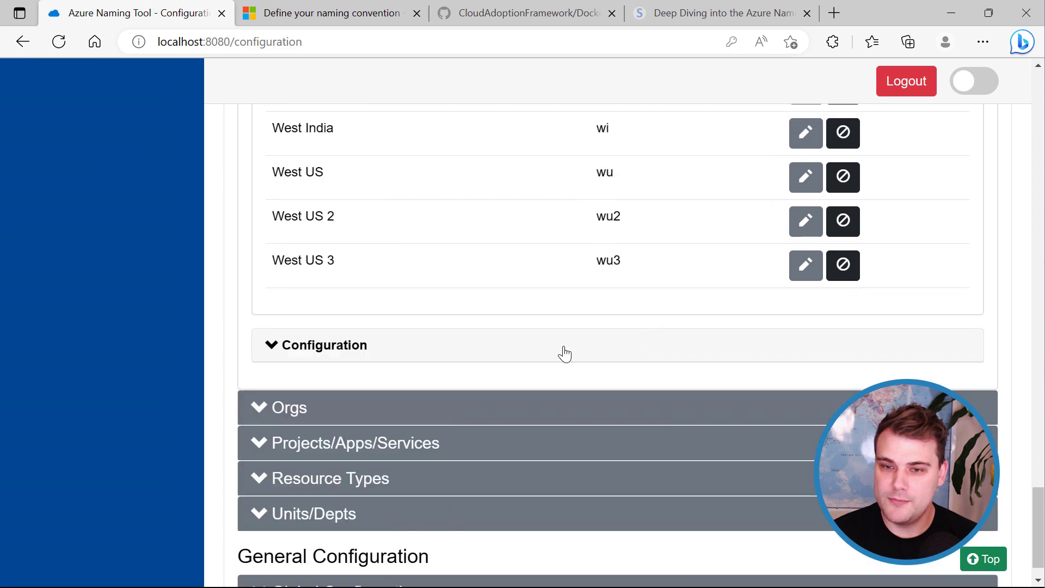
click(333, 358)
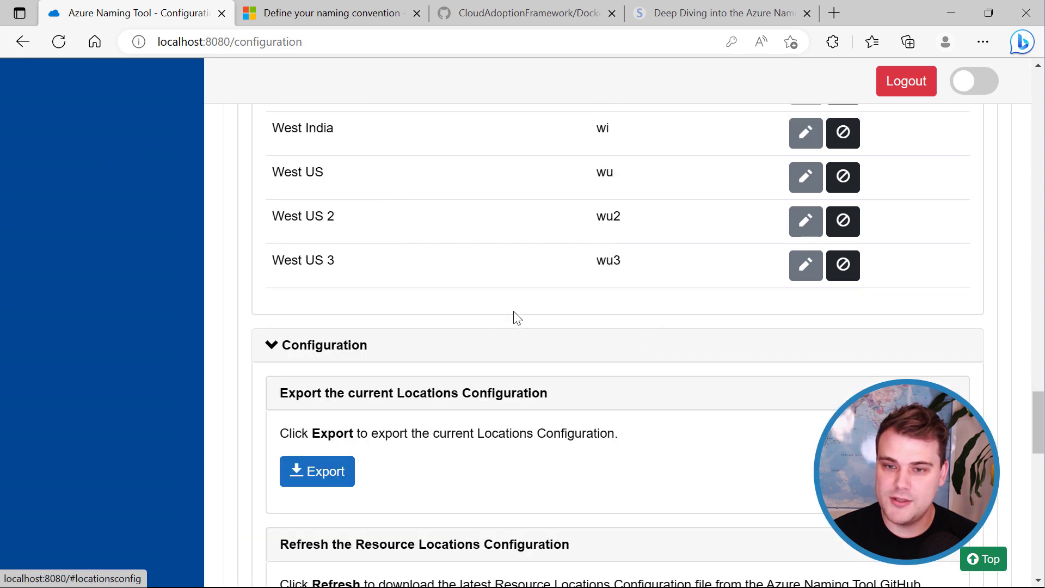
scroll(513, 315, down, 4)
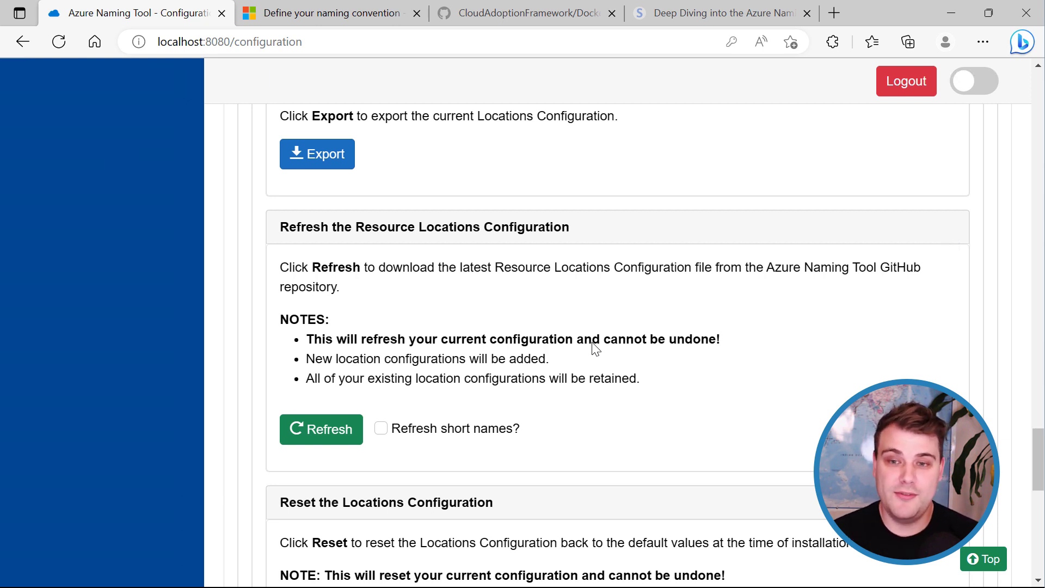
Refresh the Locations configuration with 'Refresh short names?' enabled and confirm the warning.
click(317, 434)
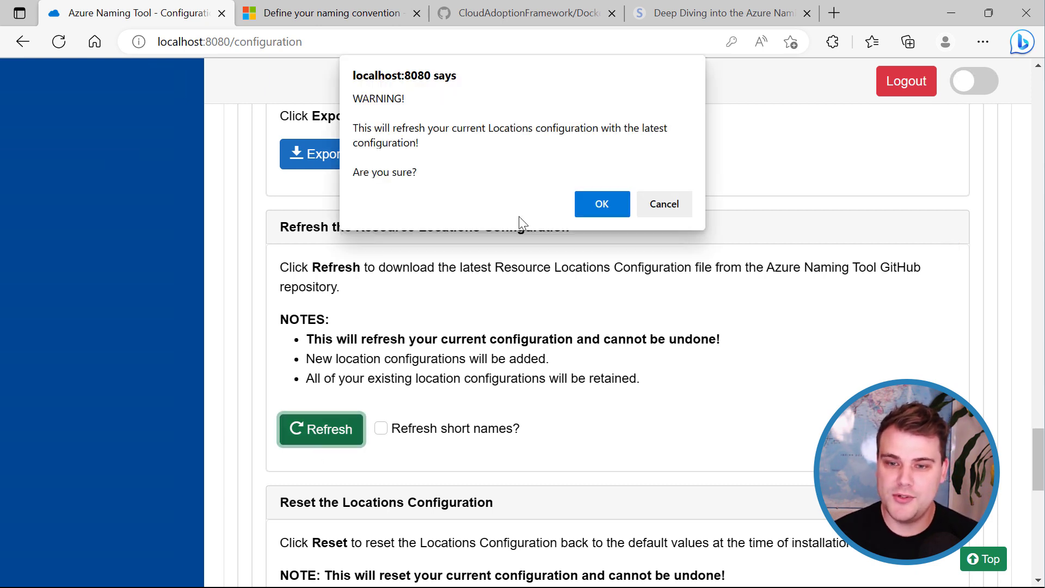
click(590, 205)
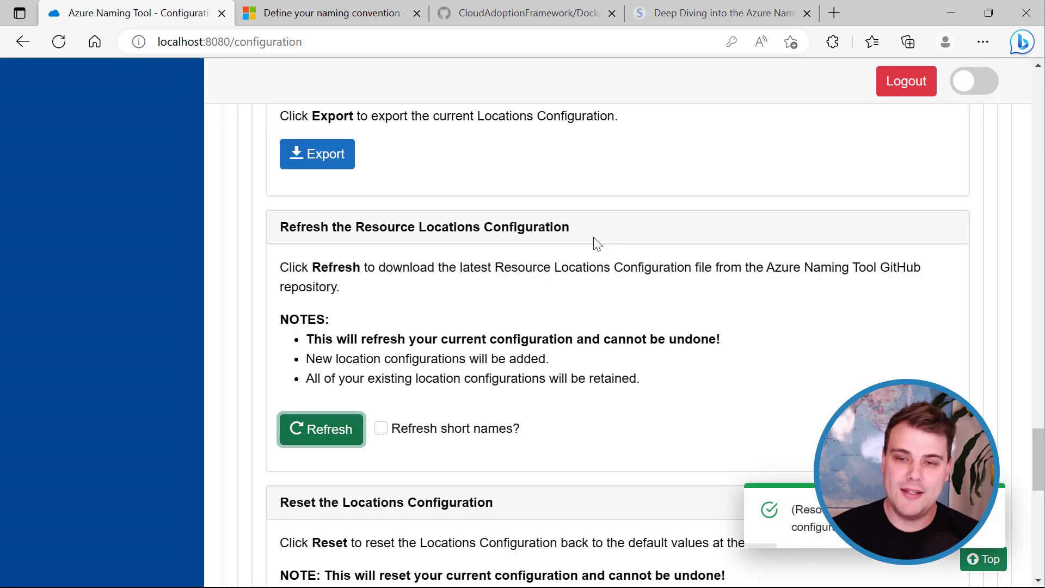
click(384, 433)
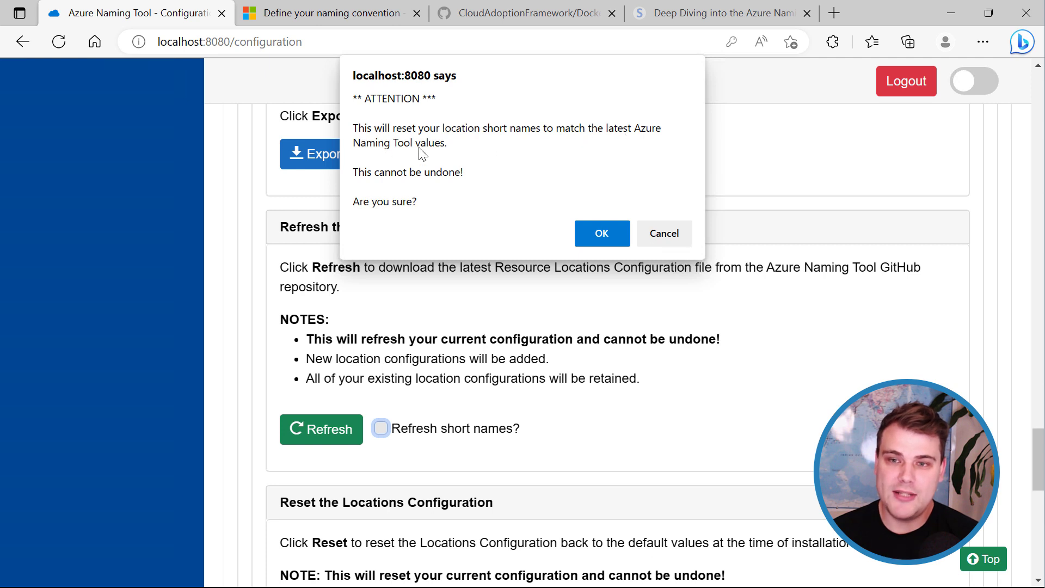
click(587, 234)
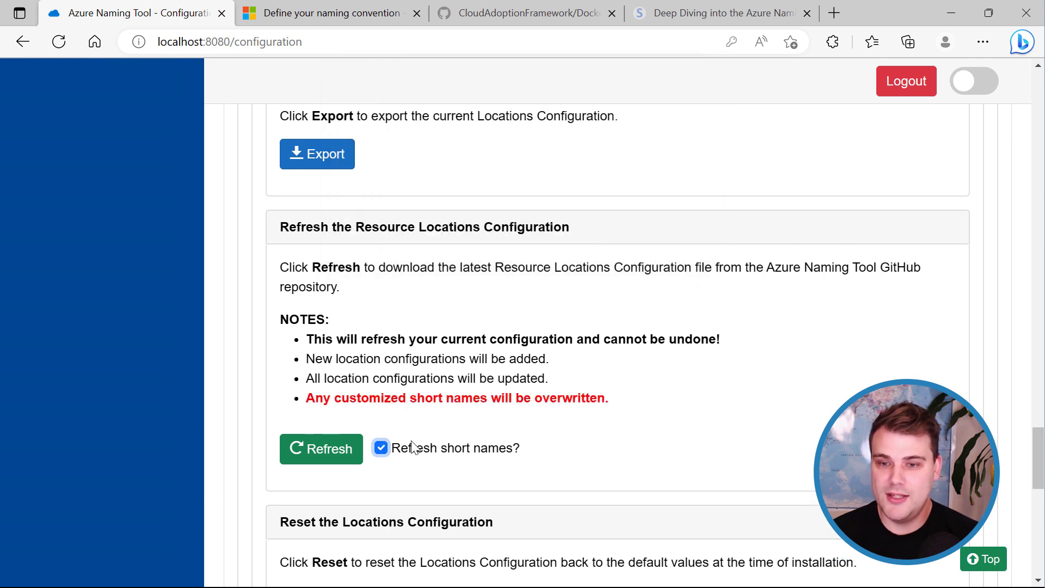
click(313, 451)
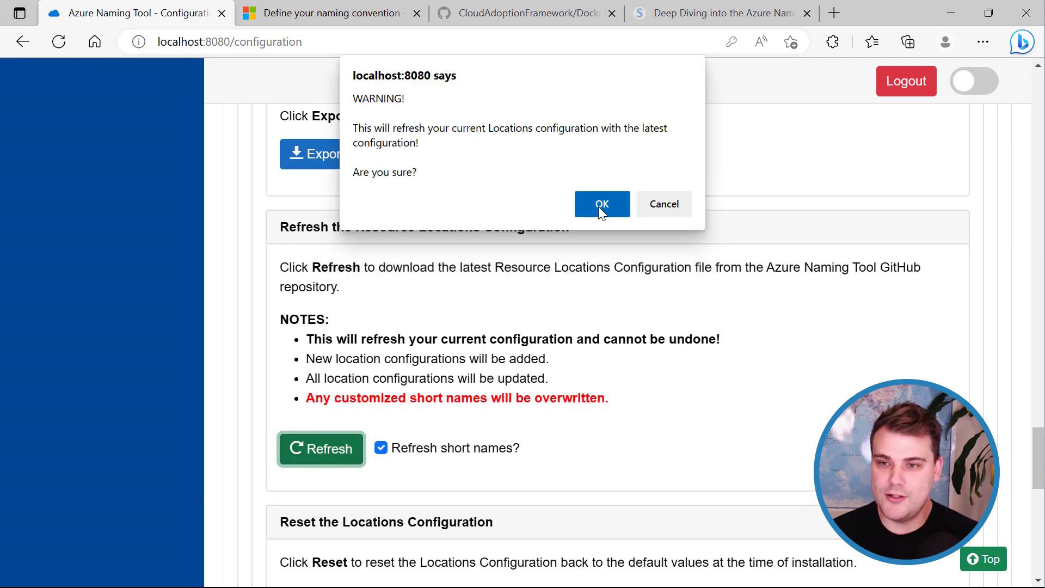
click(598, 206)
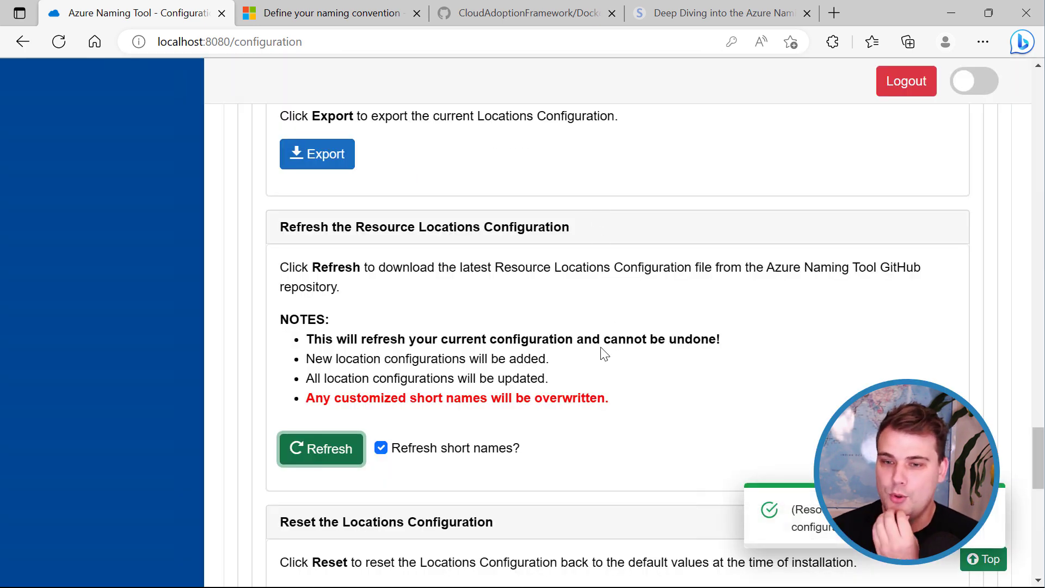
Collapse the Locations configuration panel and the Locations section.
scroll(544, 365, down, 4)
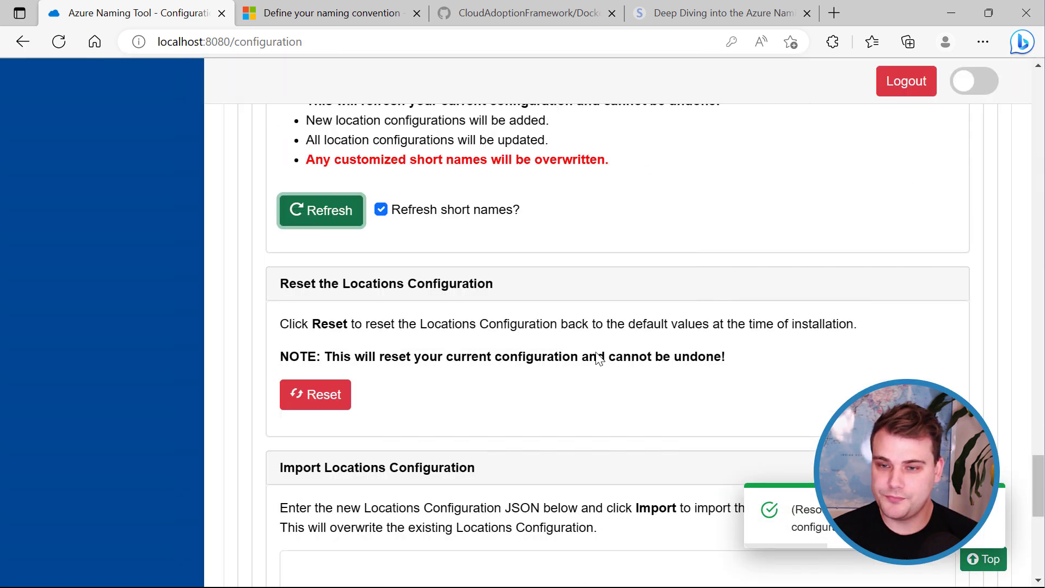
scroll(341, 371, down, 3)
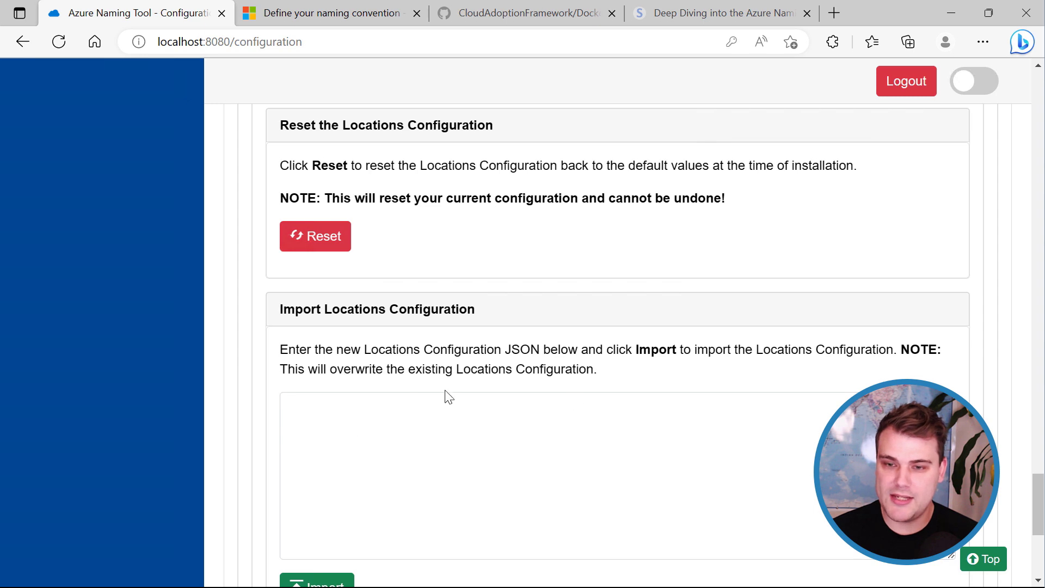
click(400, 433)
scroll(482, 479, up, 10)
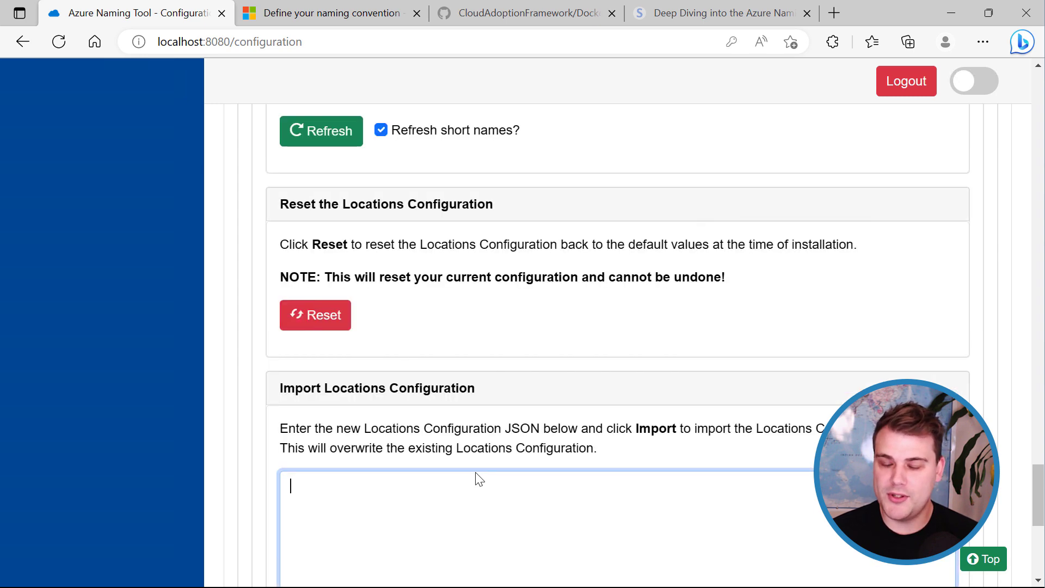
scroll(476, 477, up, 3)
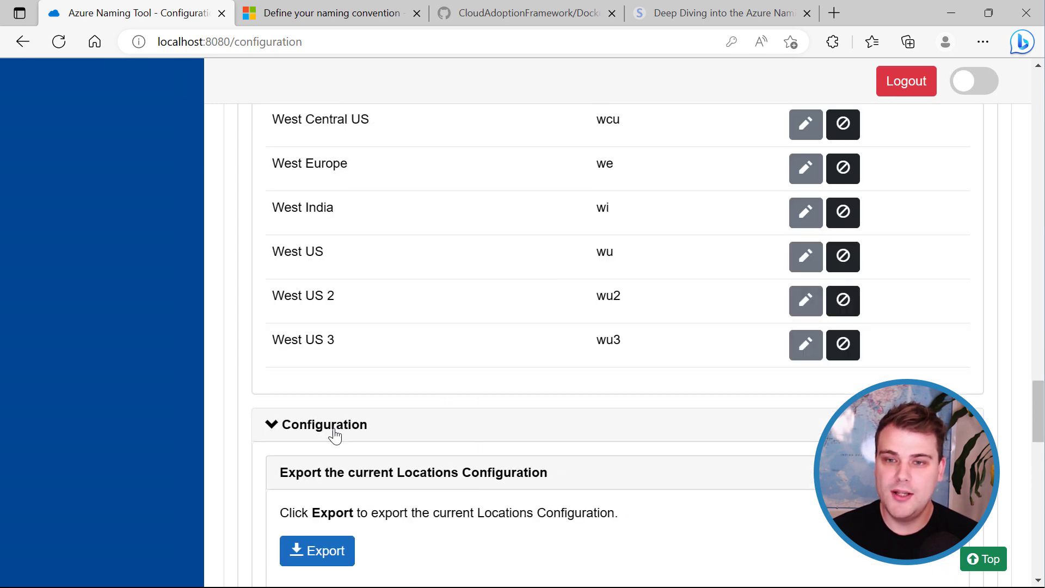
click(333, 430)
scroll(365, 451, up, 15)
scroll(363, 446, up, 10)
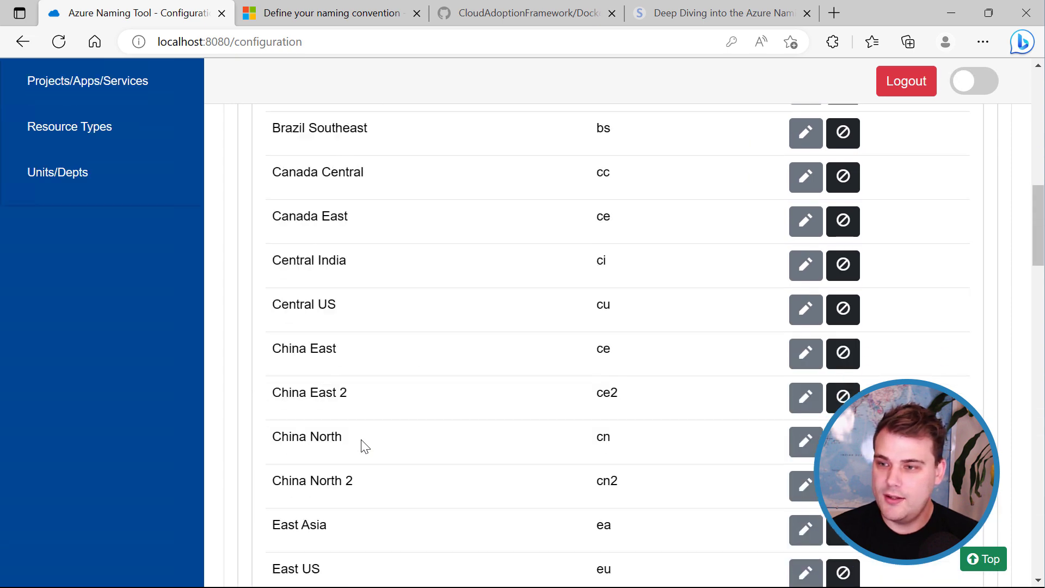
click(302, 237)
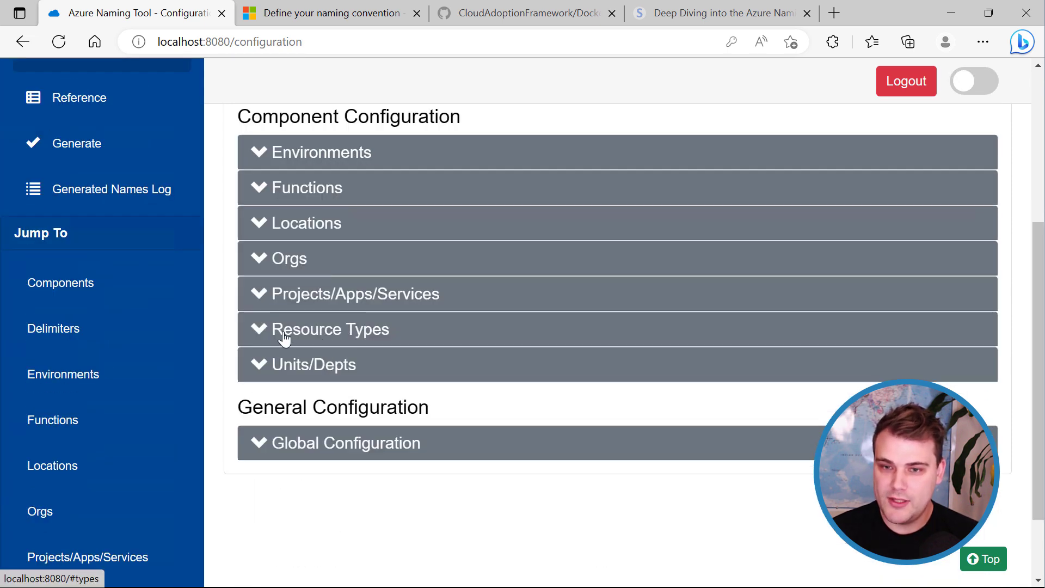
Refresh the Resource Types configuration with 'Refresh short names?' unticked, confirming the warning.
click(265, 336)
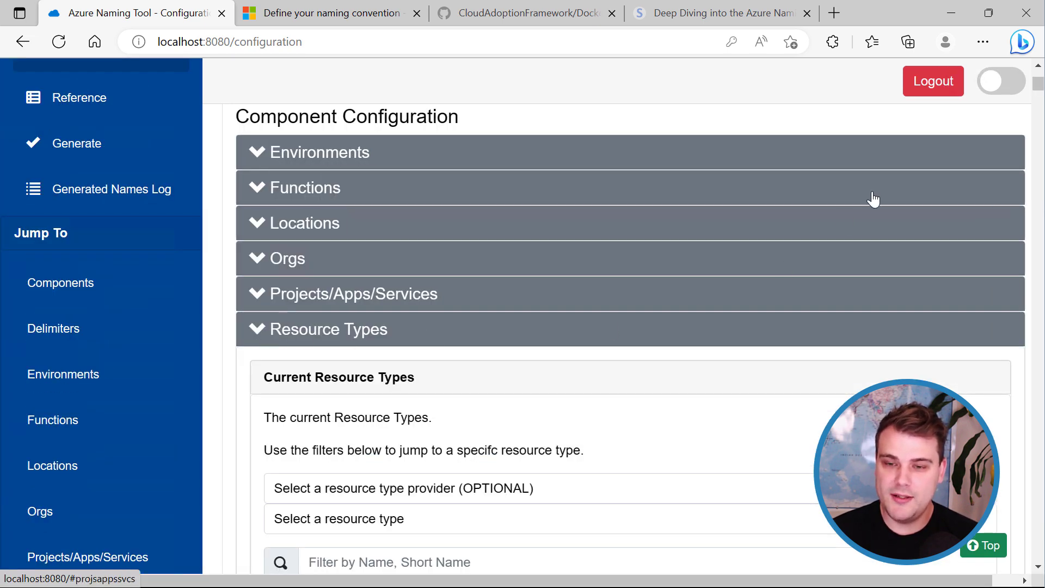
drag(1037, 85, 1037, 552)
click(300, 444)
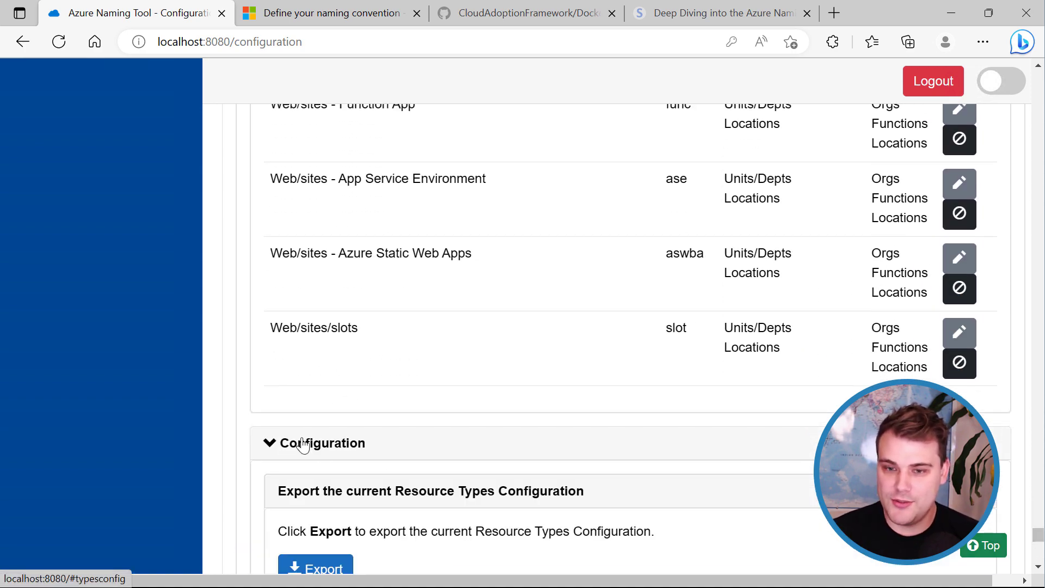
scroll(331, 454, down, 5)
scroll(331, 453, down, 1)
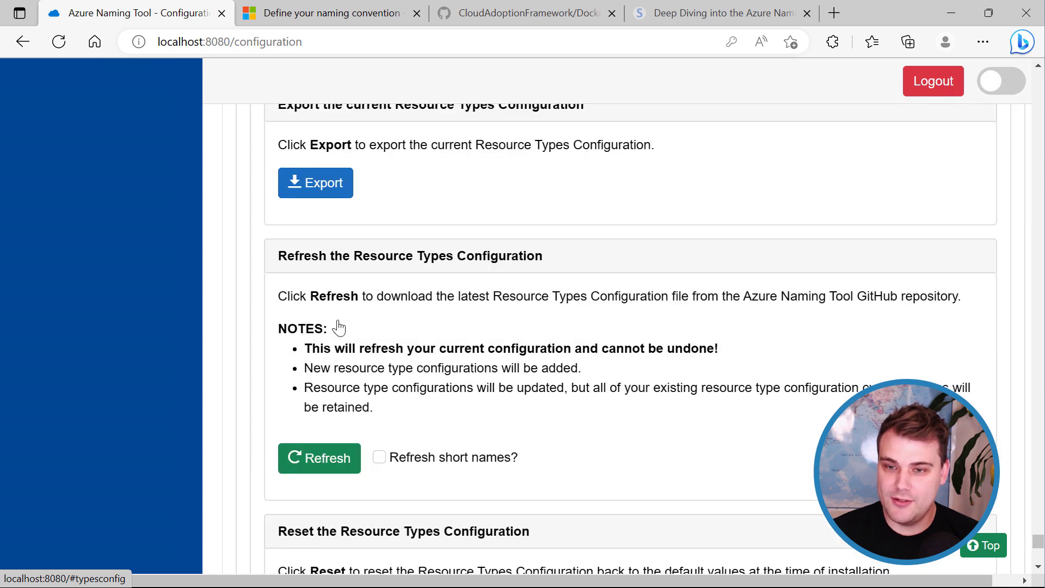
click(321, 463)
click(598, 203)
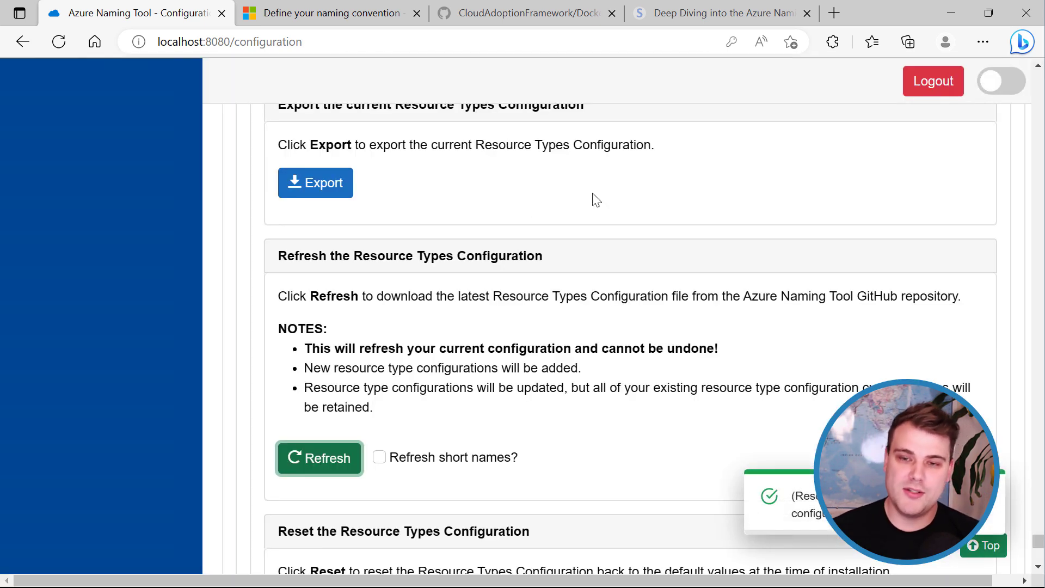
scroll(625, 393, up, 10)
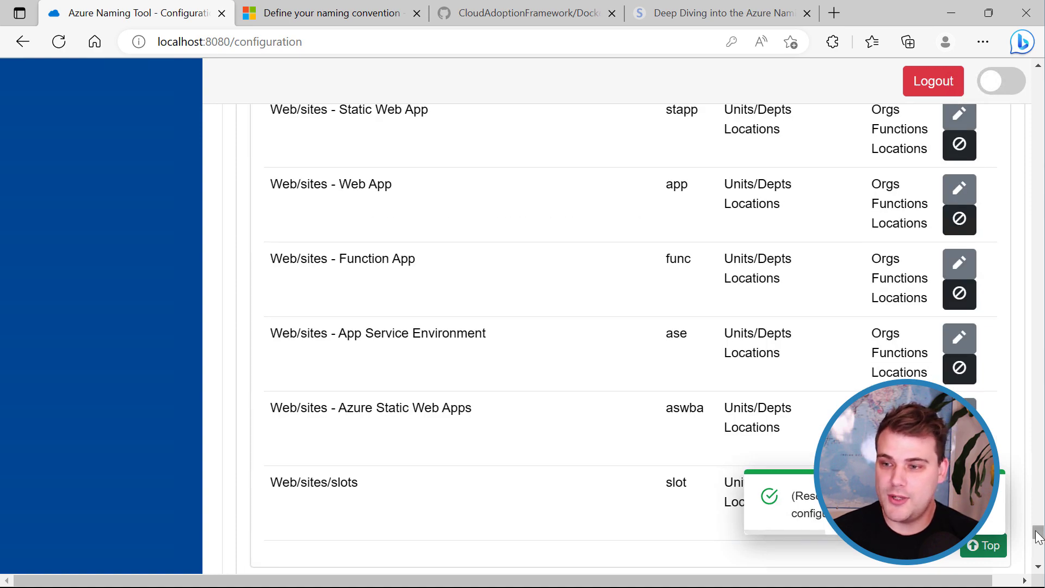
drag(1038, 536, 1040, 77)
scroll(642, 265, down, 8)
scroll(566, 360, up, 2)
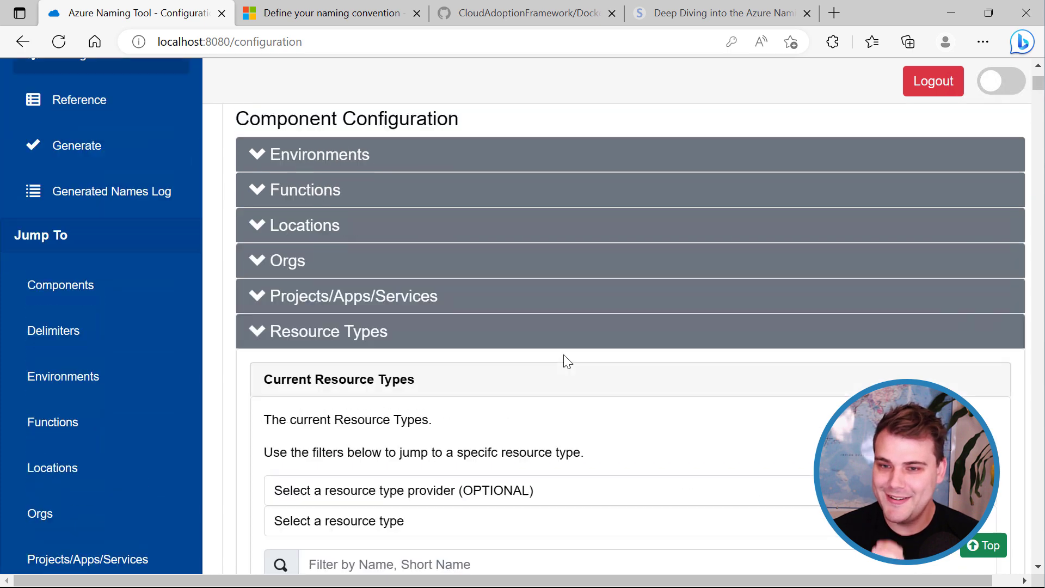
scroll(327, 212, up, 1)
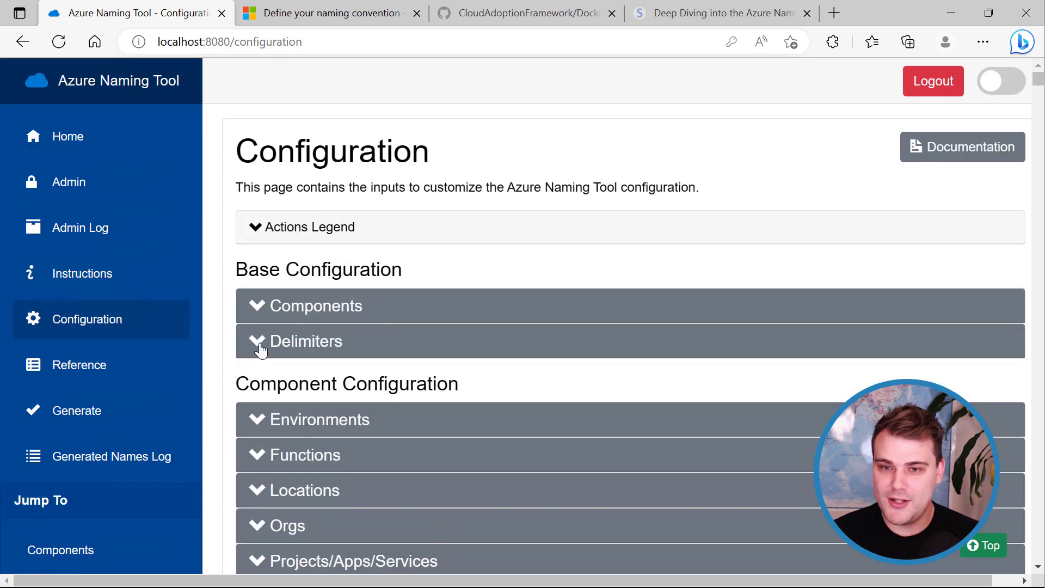
click(259, 305)
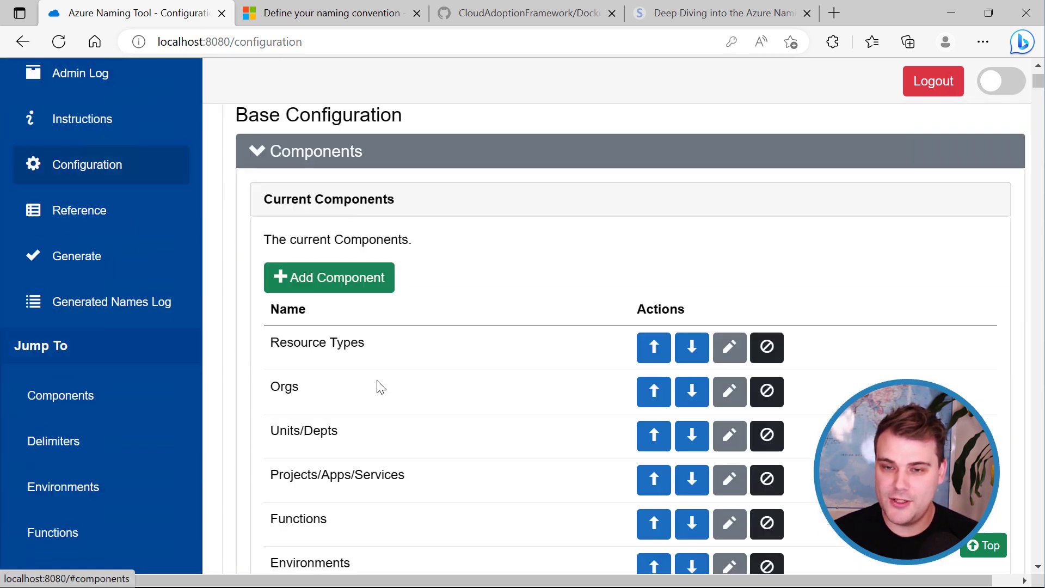
click(730, 346)
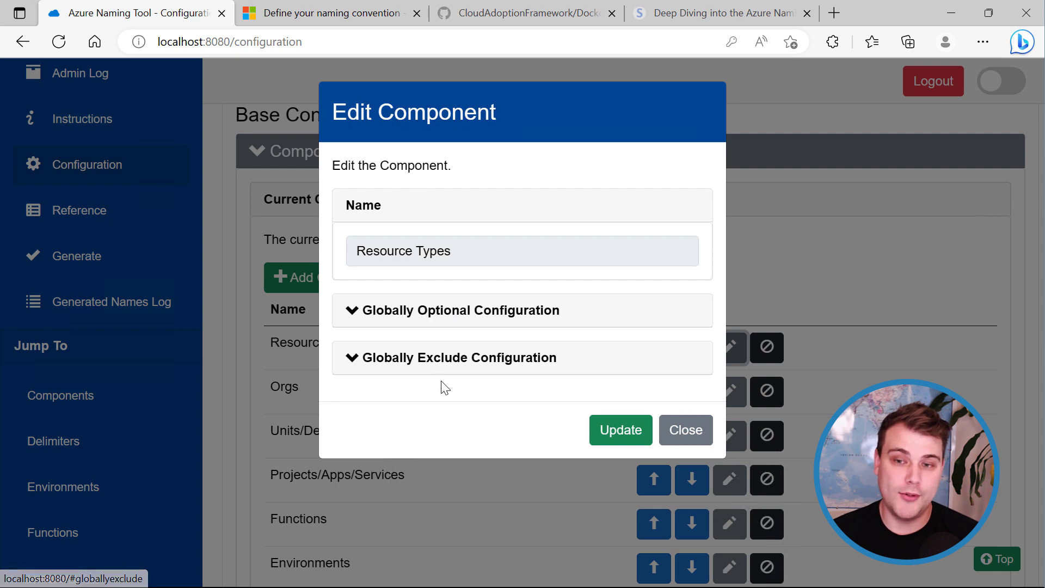
click(685, 431)
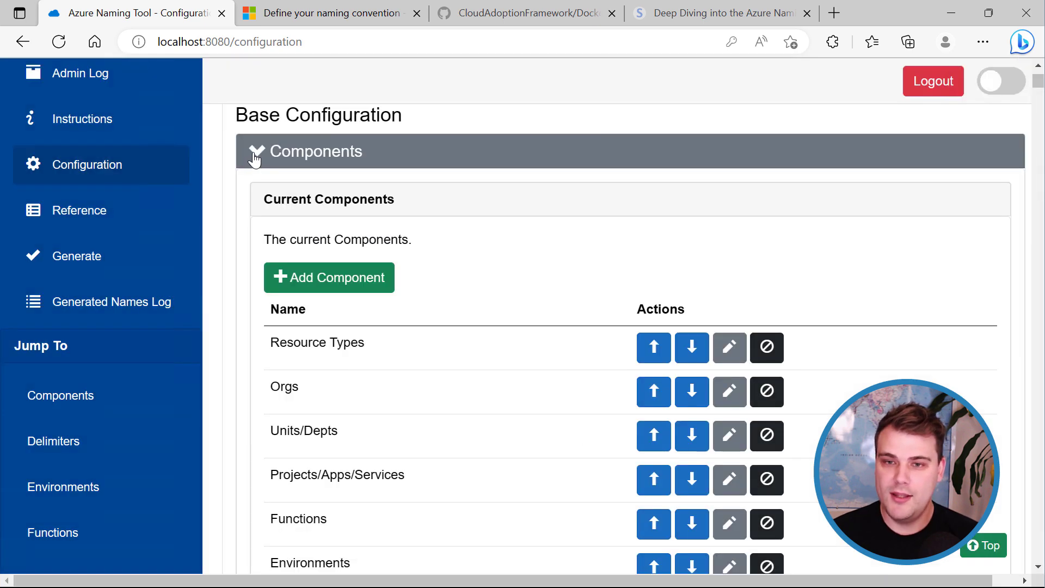
click(254, 158)
scroll(432, 303, down, 6)
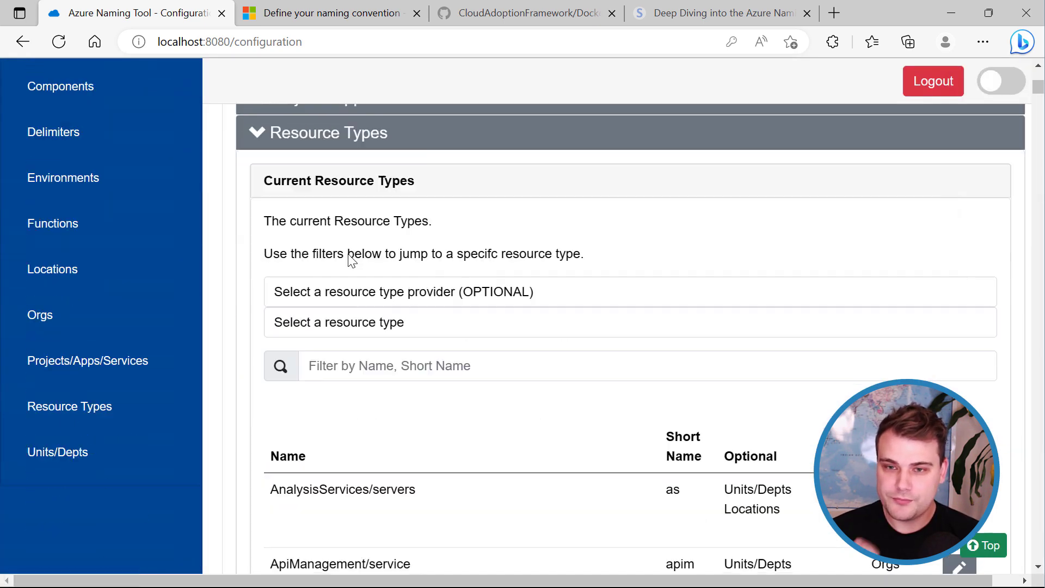
scroll(351, 260, down, 3)
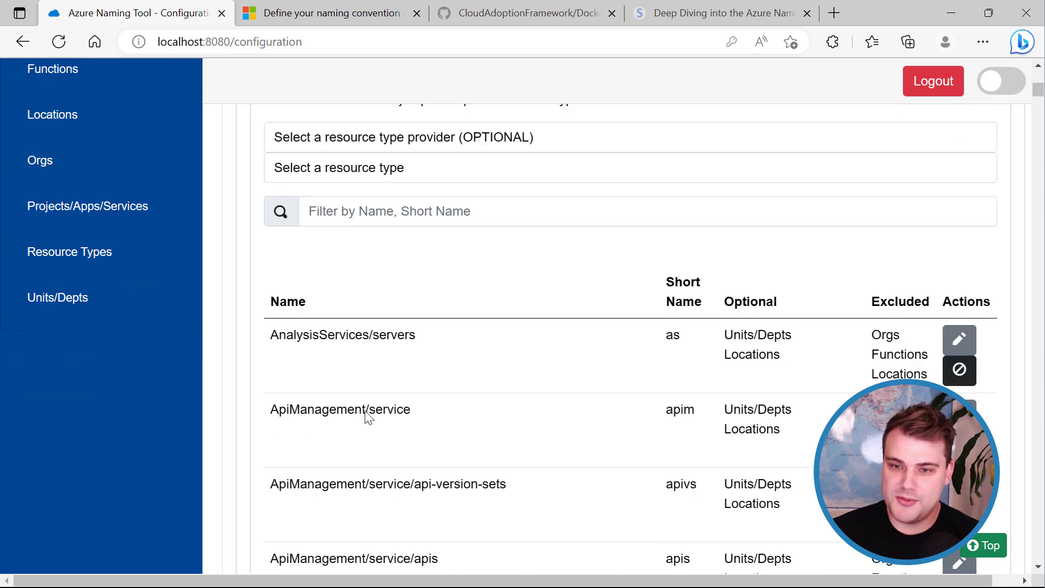
drag(308, 409, 411, 414)
scroll(483, 441, down, 3)
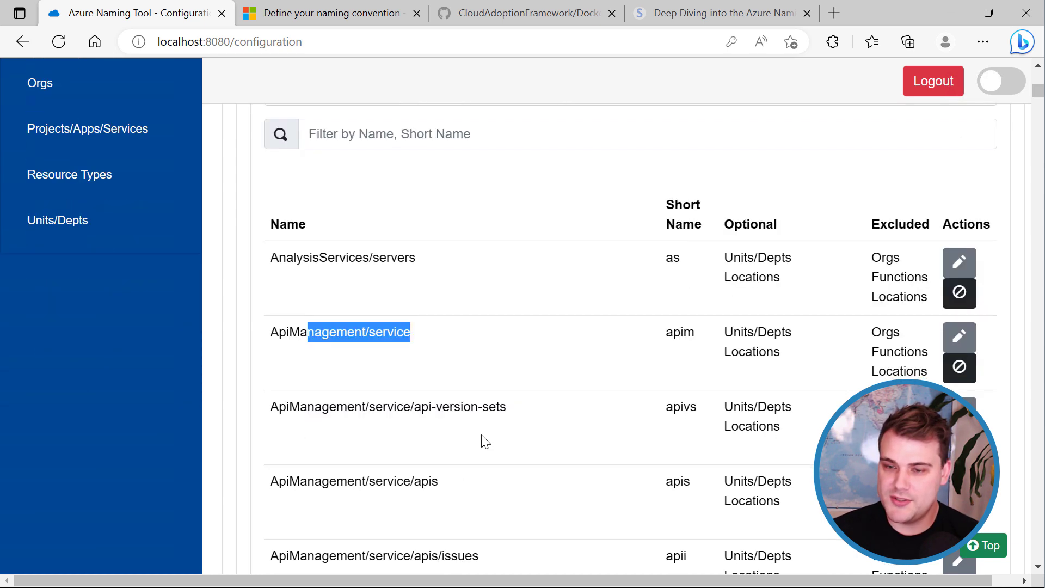
double_click(680, 254)
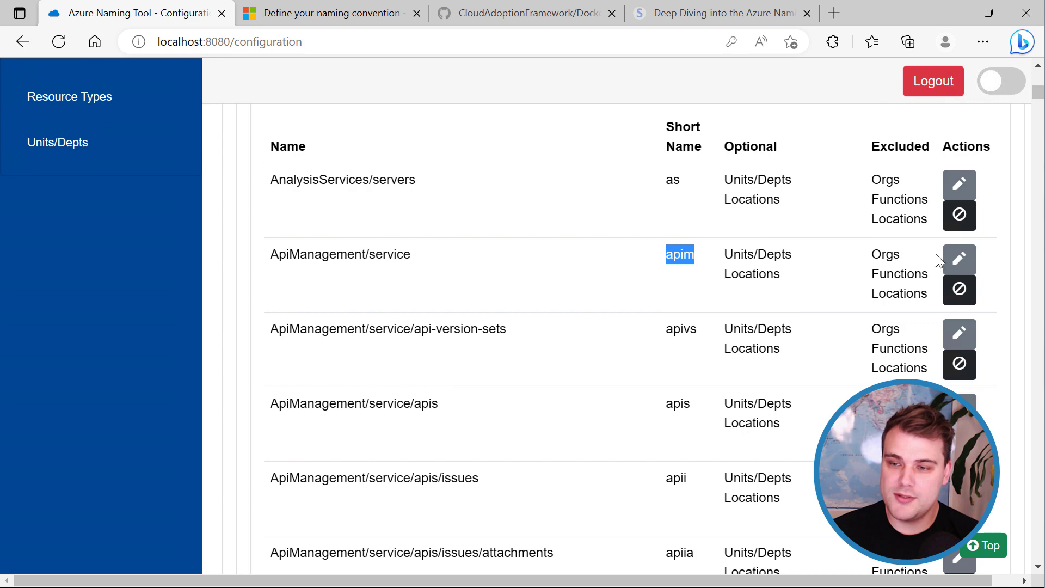
Review ApiManagement/service's optional and excluded components, closing the editor without changes.
click(950, 259)
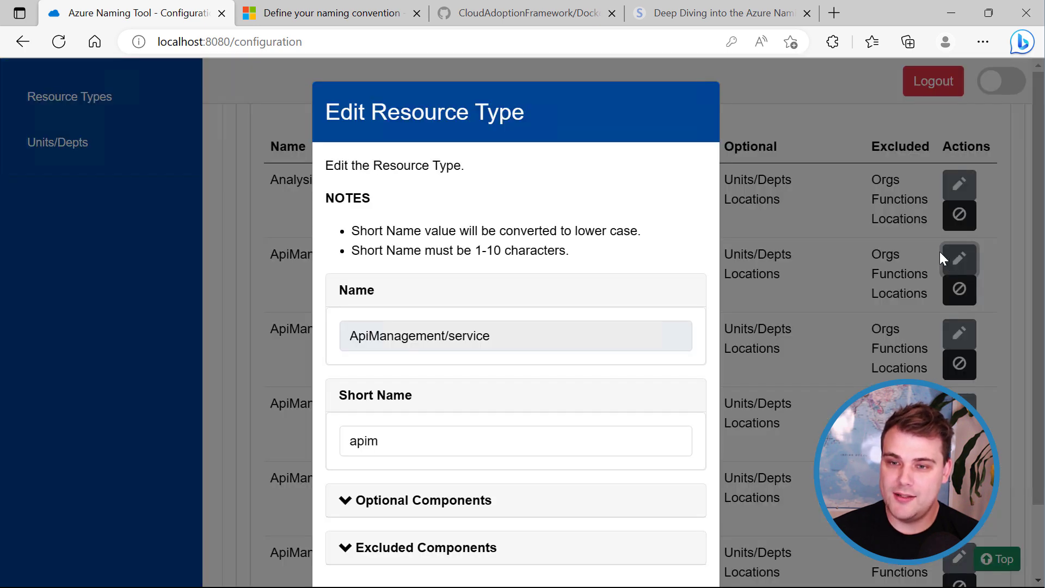
scroll(361, 415, down, 2)
click(346, 420)
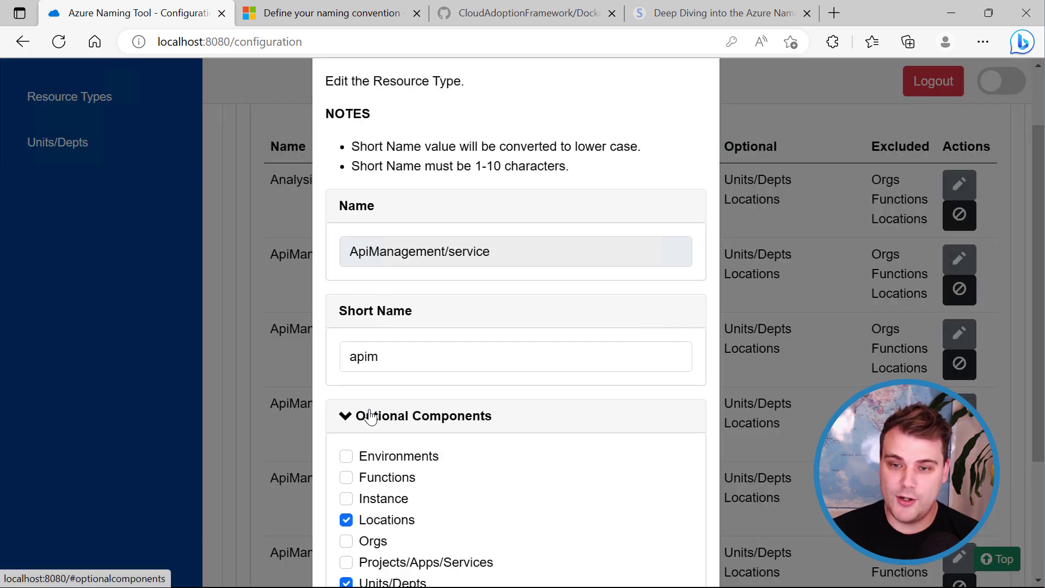
scroll(364, 414, down, 3)
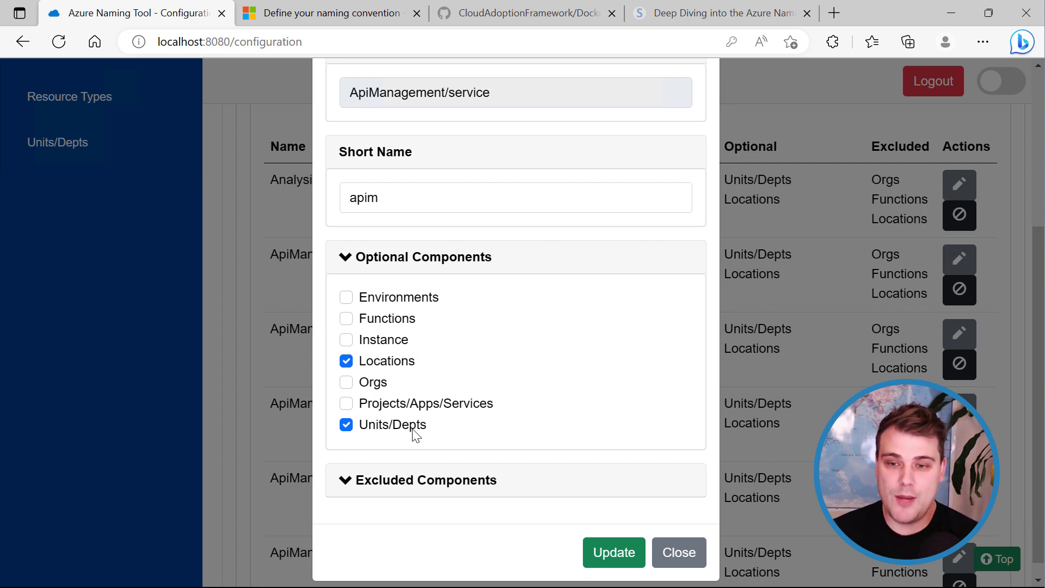
click(347, 259)
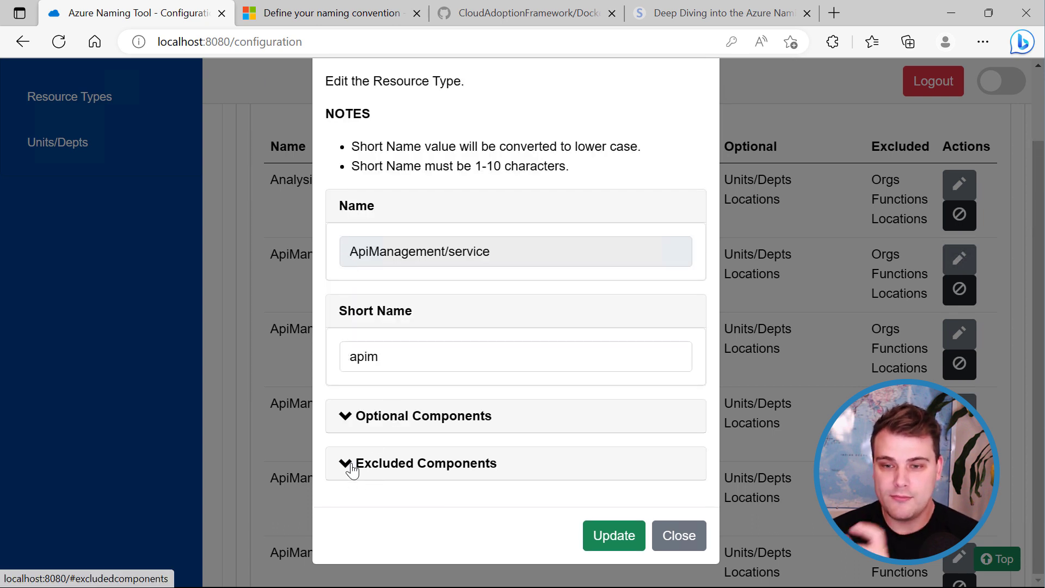
click(349, 465)
scroll(402, 467, down, 1)
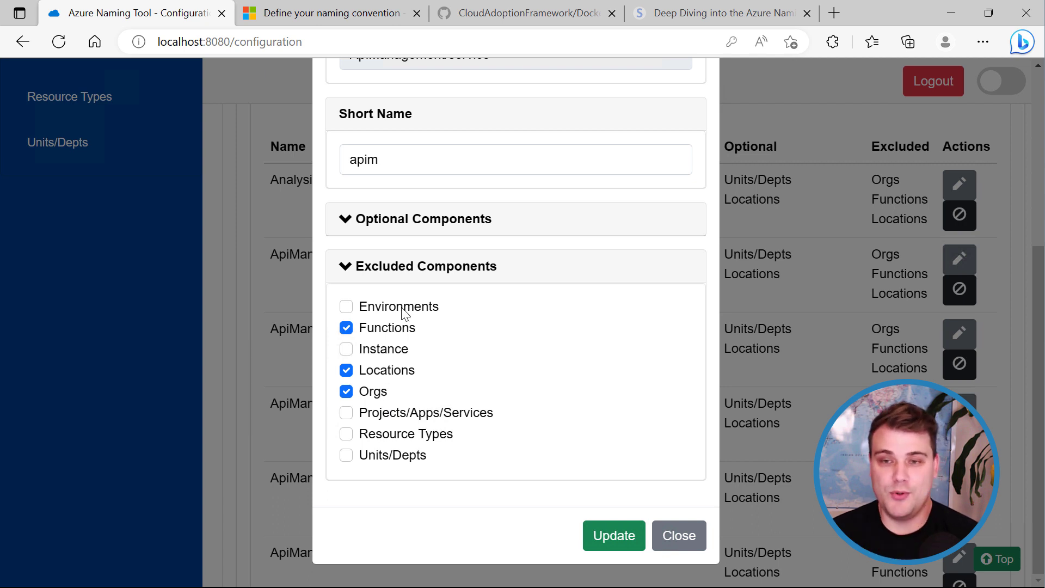
click(350, 272)
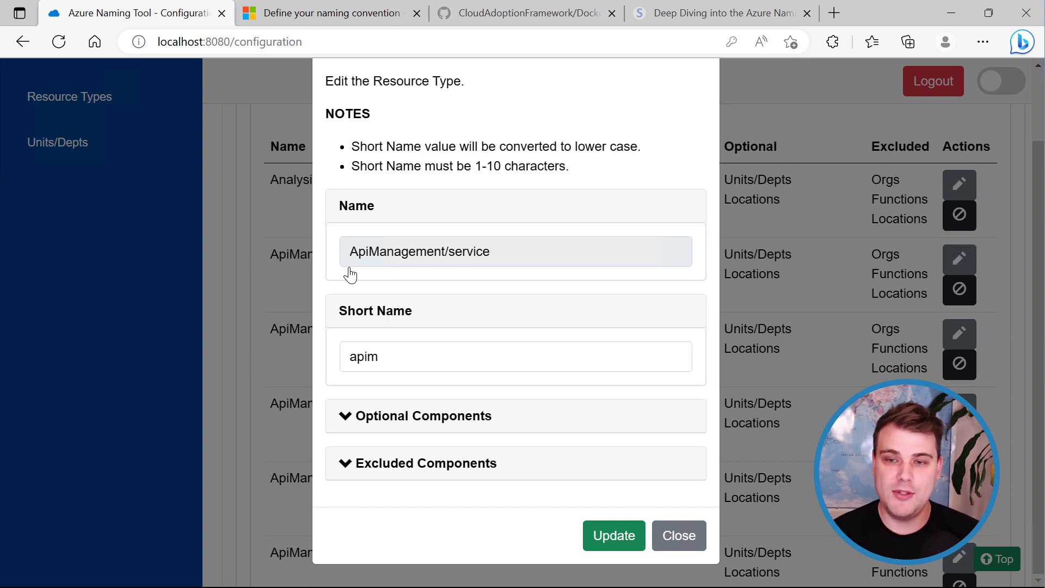
click(679, 536)
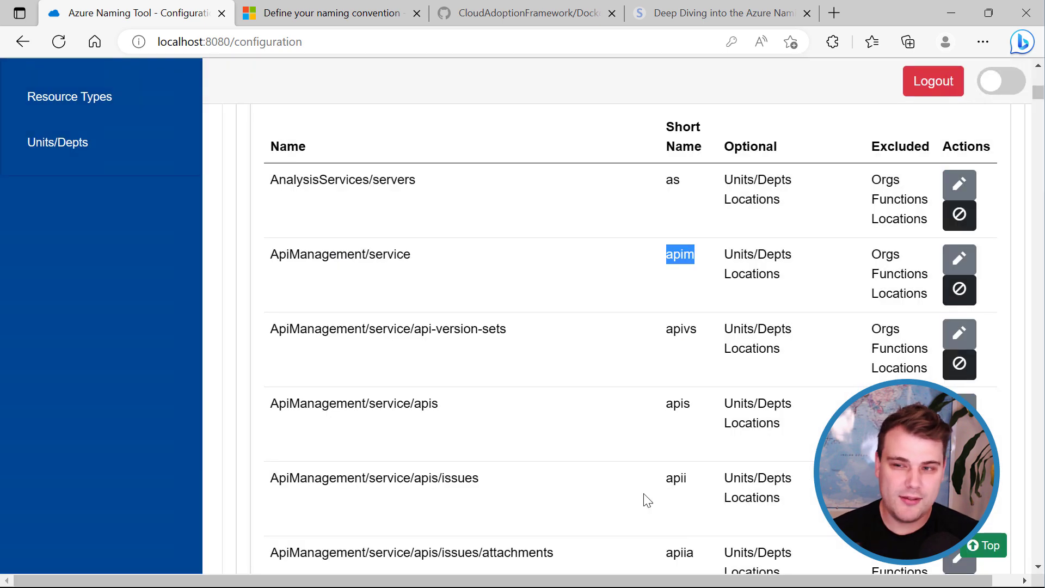
click(583, 290)
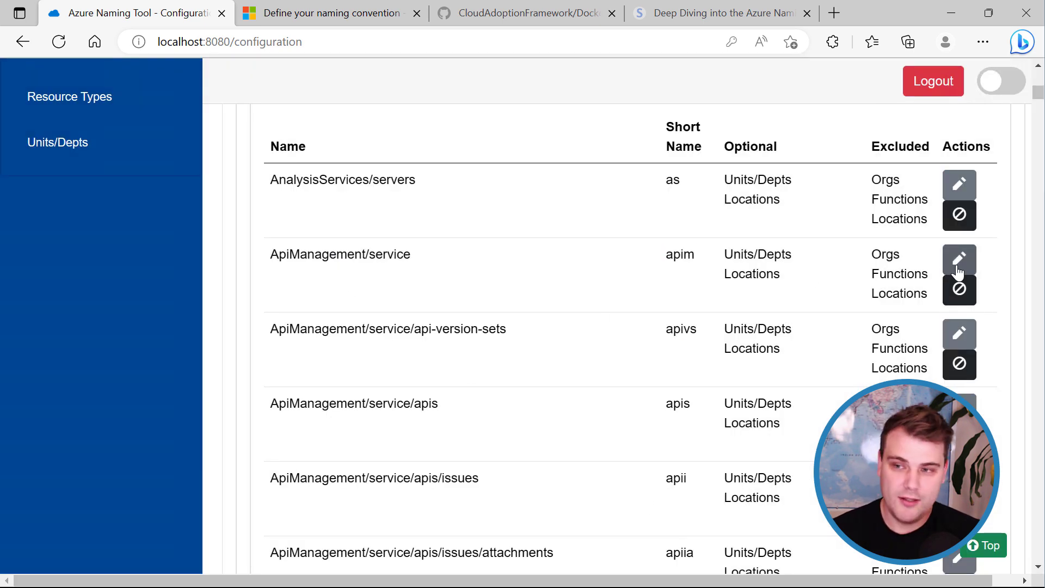
Tick Instance under Optional Components for ApiManagement/service and save the change.
click(958, 261)
scroll(522, 387, down, 1)
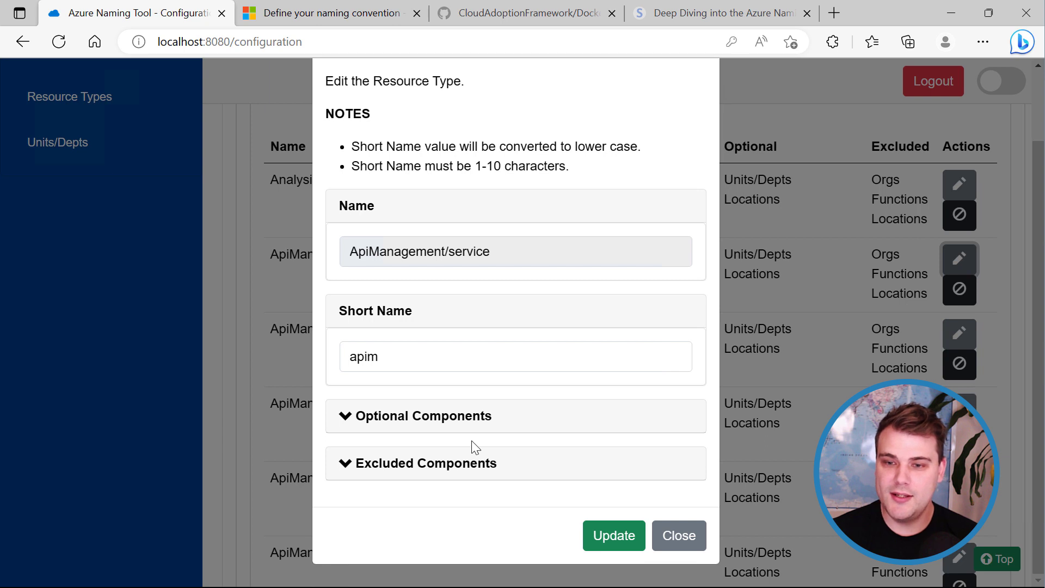
click(363, 420)
scroll(363, 422, down, 1)
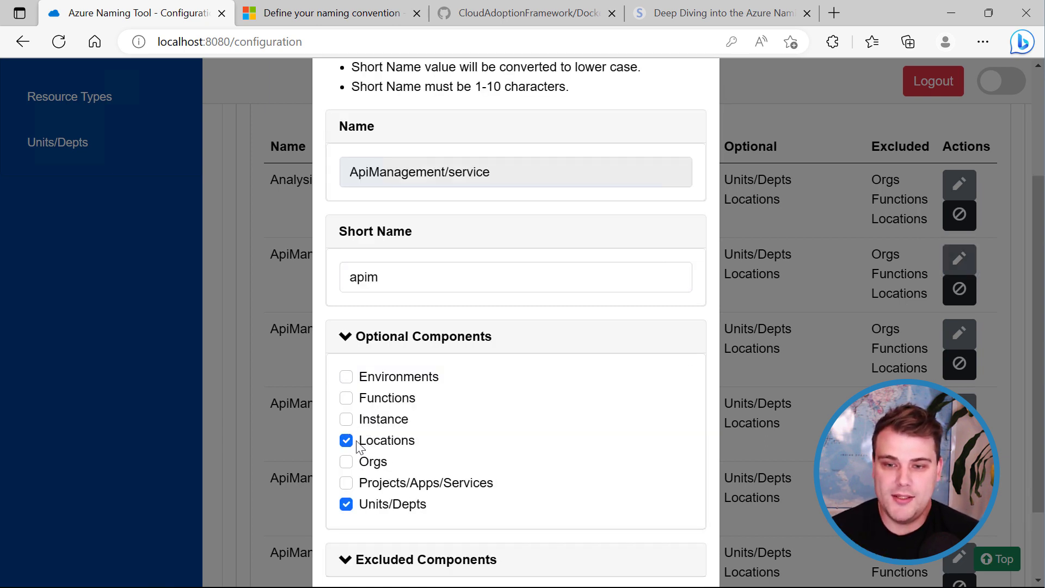
click(349, 419)
scroll(518, 431, down, 1)
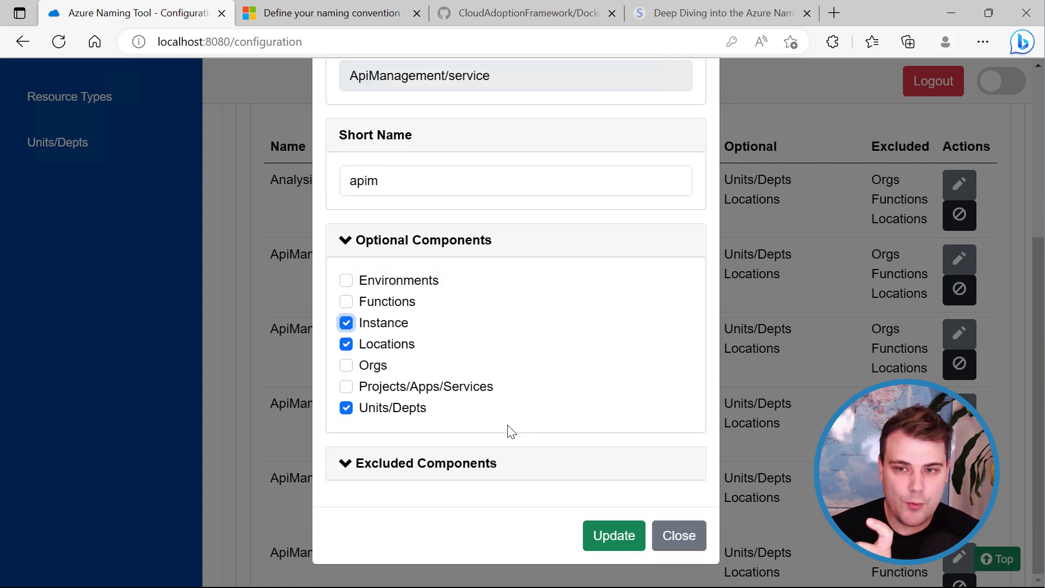
click(597, 541)
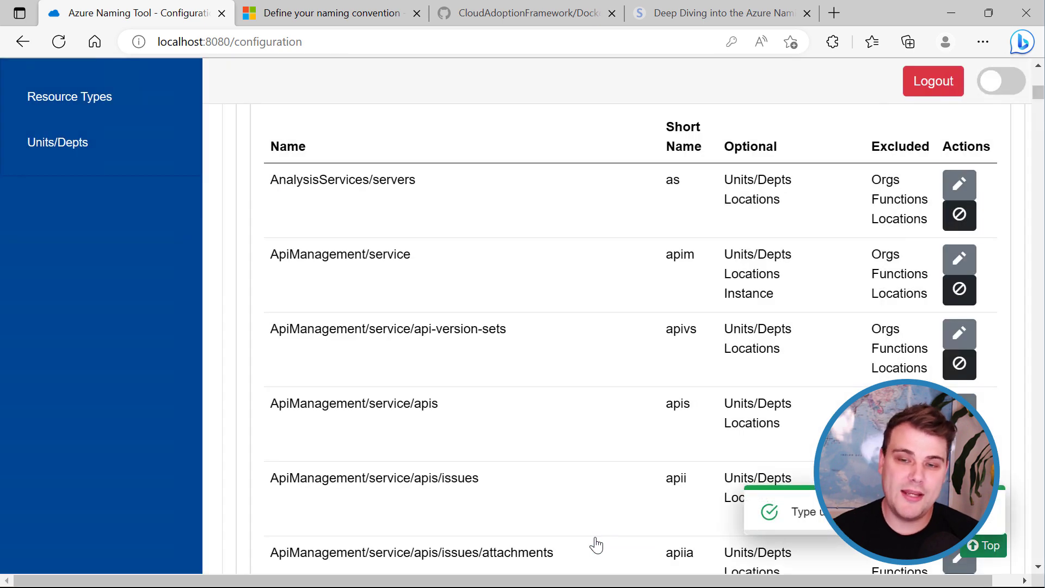
scroll(410, 379, up, 3)
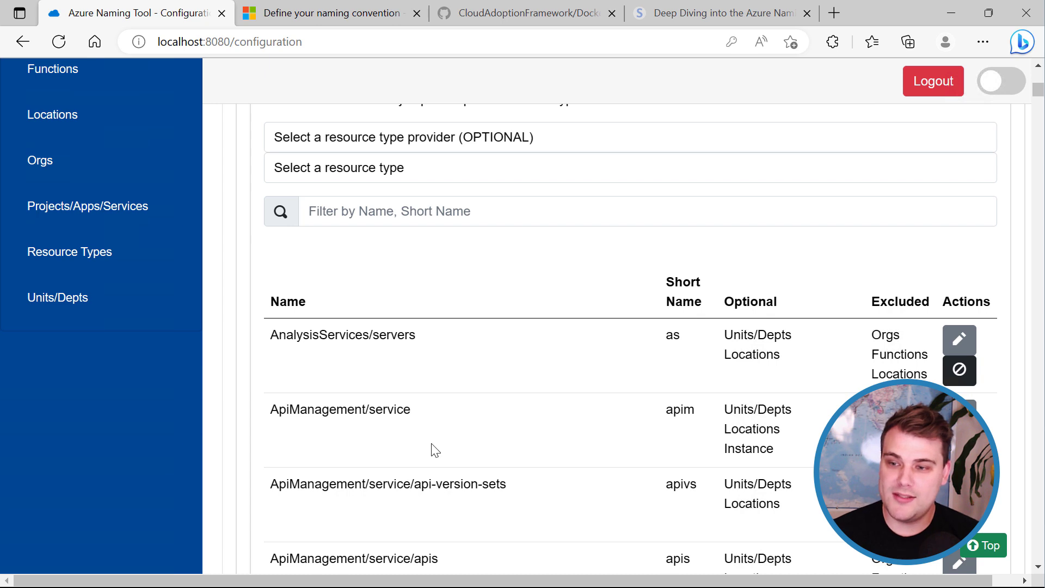
scroll(433, 448, down, 2)
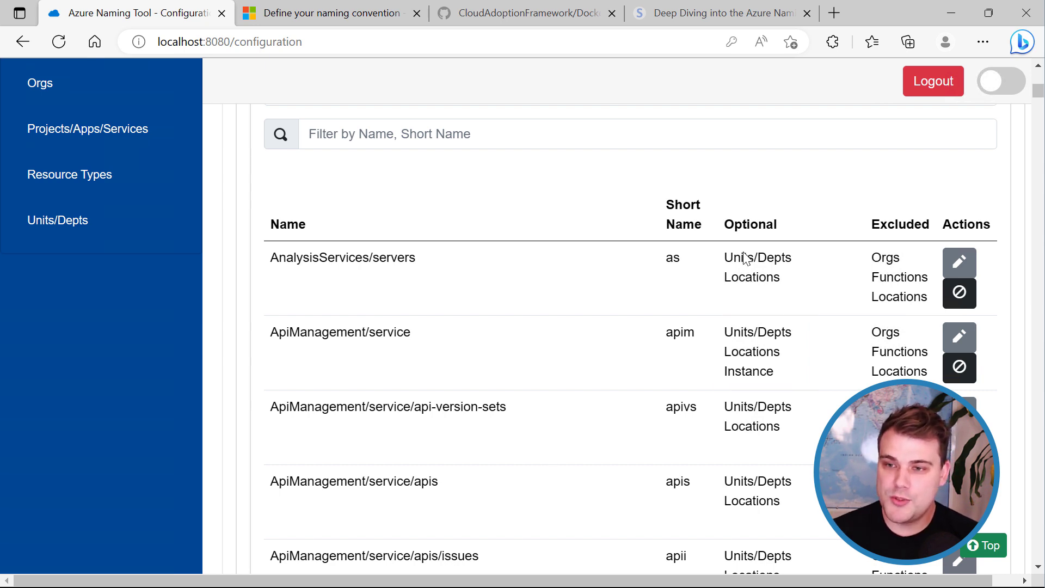
scroll(660, 386, up, 1)
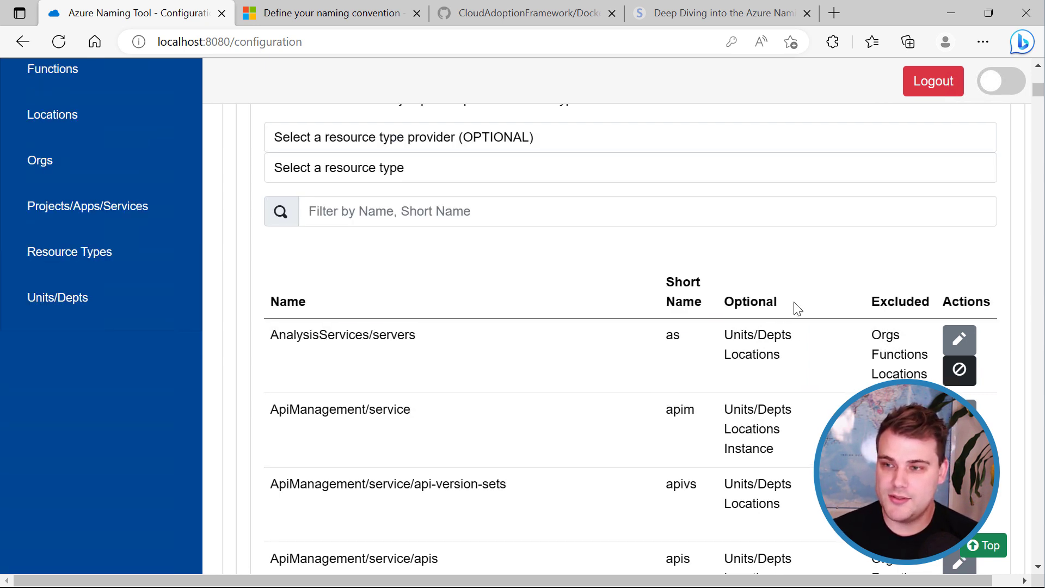
scroll(797, 308, down, 15)
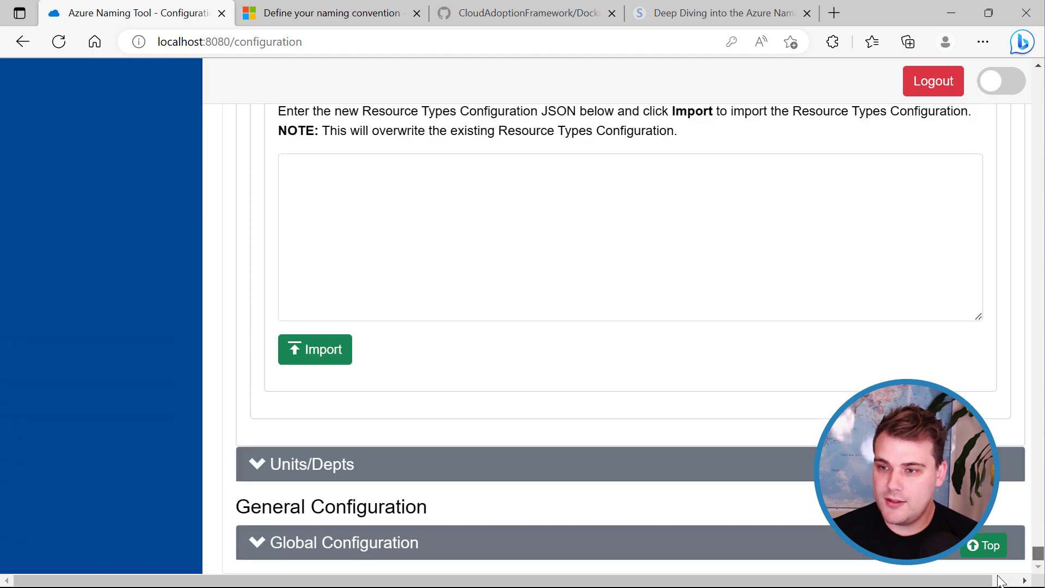
scroll(1003, 539, up, 15)
scroll(1005, 547, down, 15)
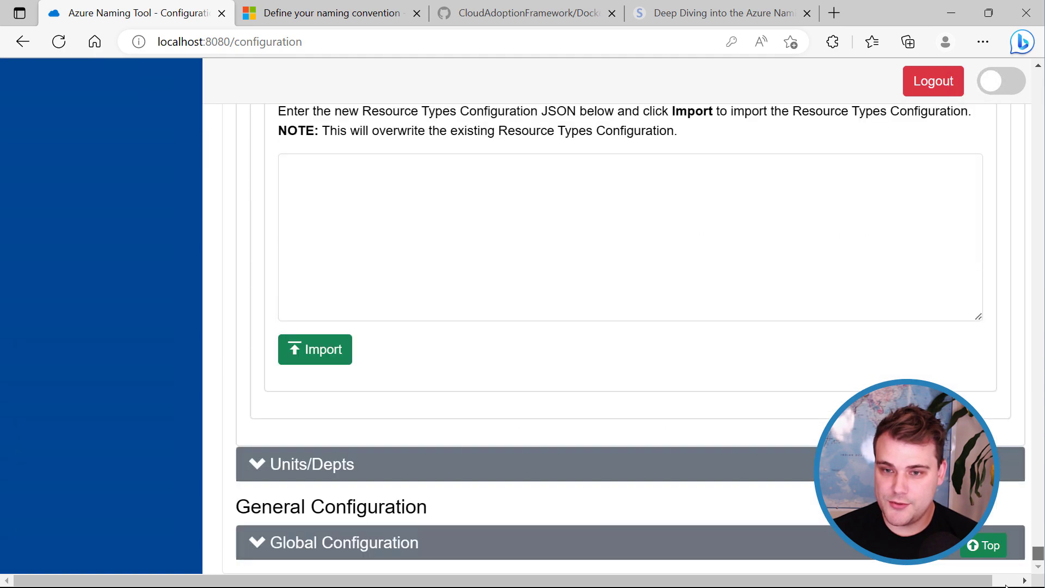
Expand Global Configuration and scroll through its Export, Reset and Import panels.
click(623, 552)
scroll(560, 459, down, 12)
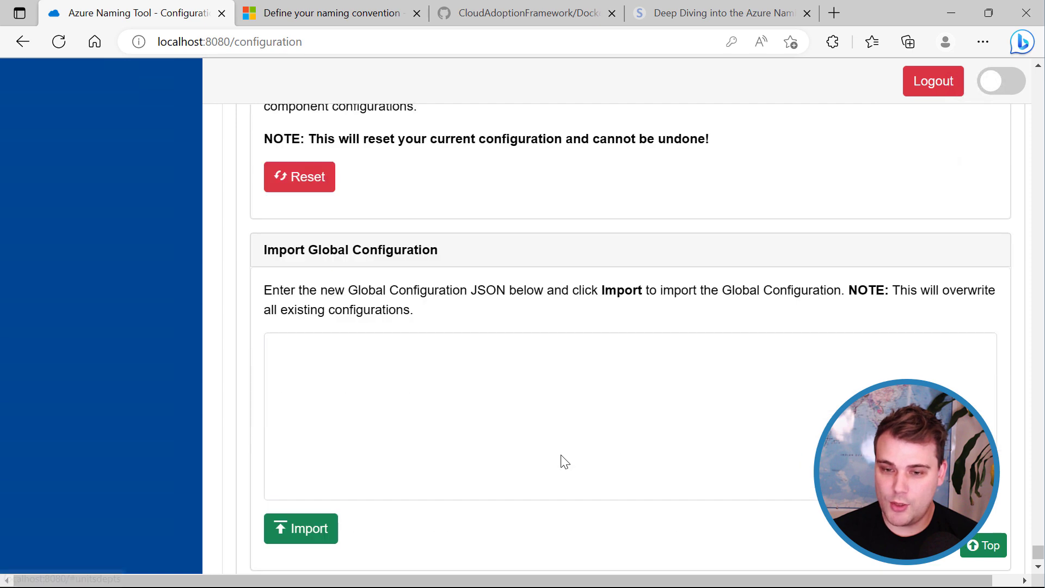
scroll(560, 459, up, 5)
scroll(560, 457, up, 6)
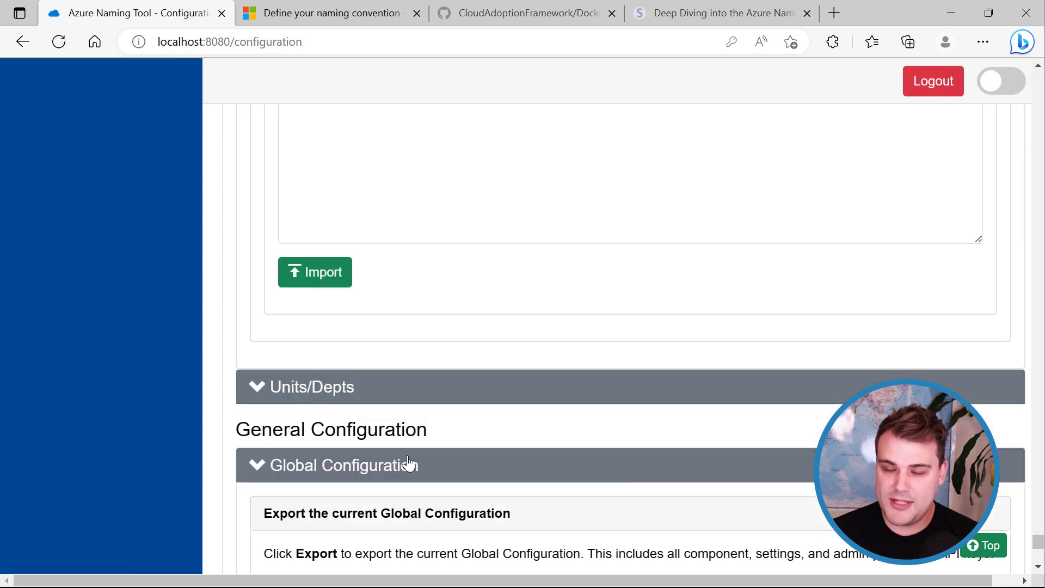
scroll(392, 398, down, 3)
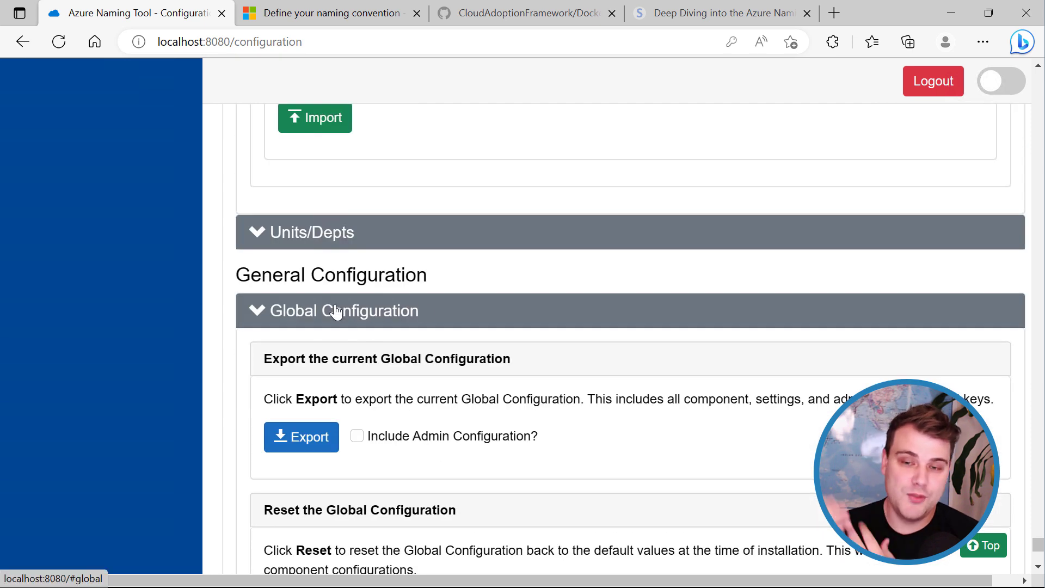
scroll(390, 344, down, 2)
scroll(391, 345, down, 1)
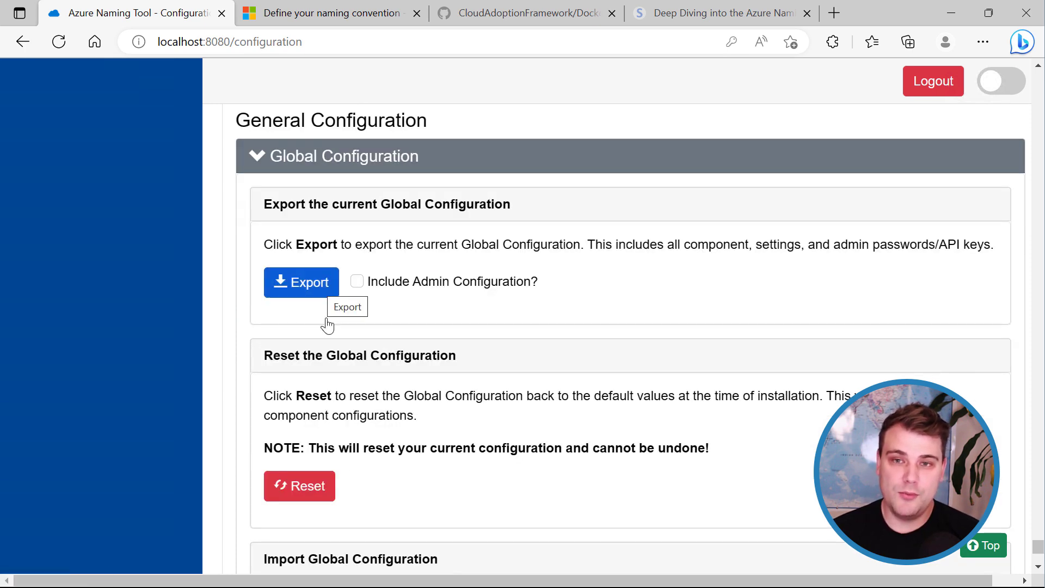
scroll(326, 324, down, 2)
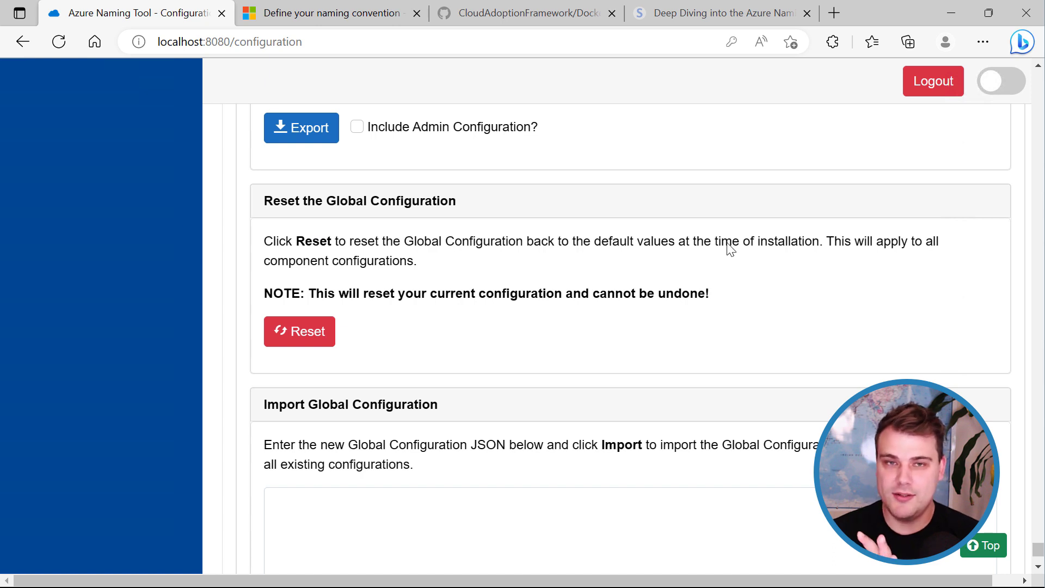
Reset the Global Configuration to installation defaults, confirming both warning dialogs.
click(301, 336)
click(601, 213)
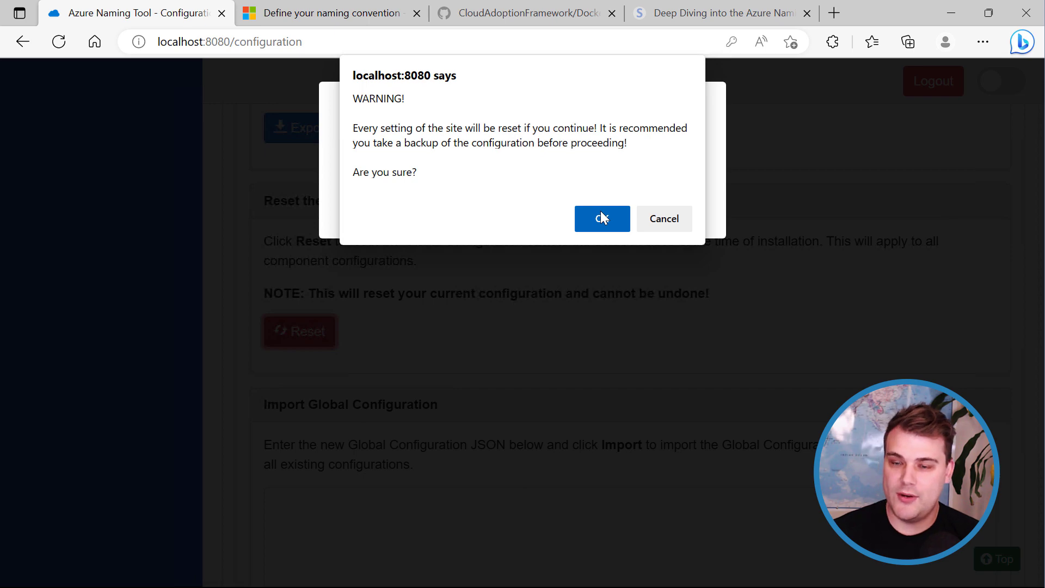
click(595, 215)
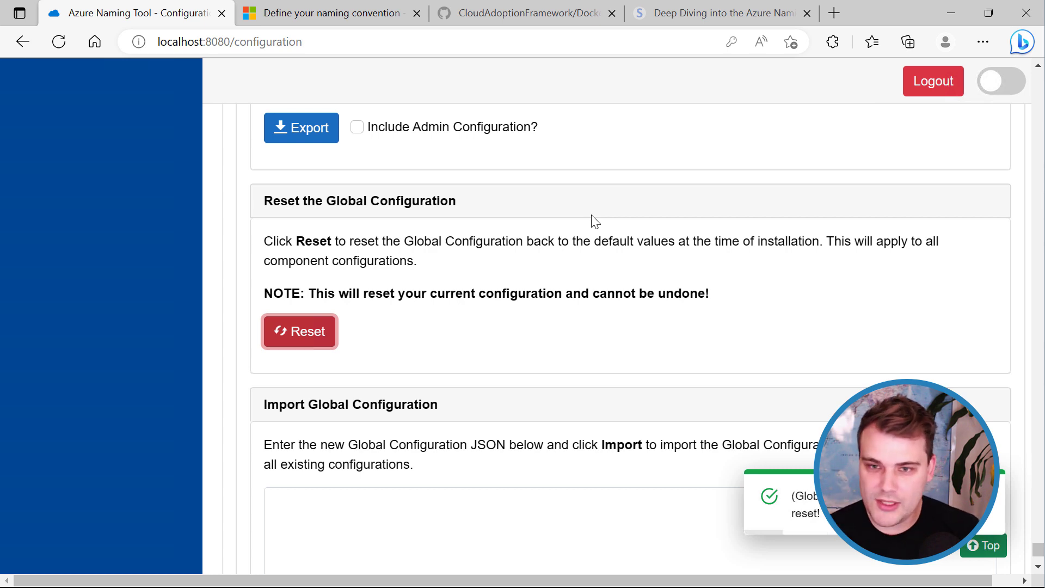
Export the Global Configuration and open the downloaded globalconfig.json in Visual Studio Code.
scroll(566, 279, up, 4)
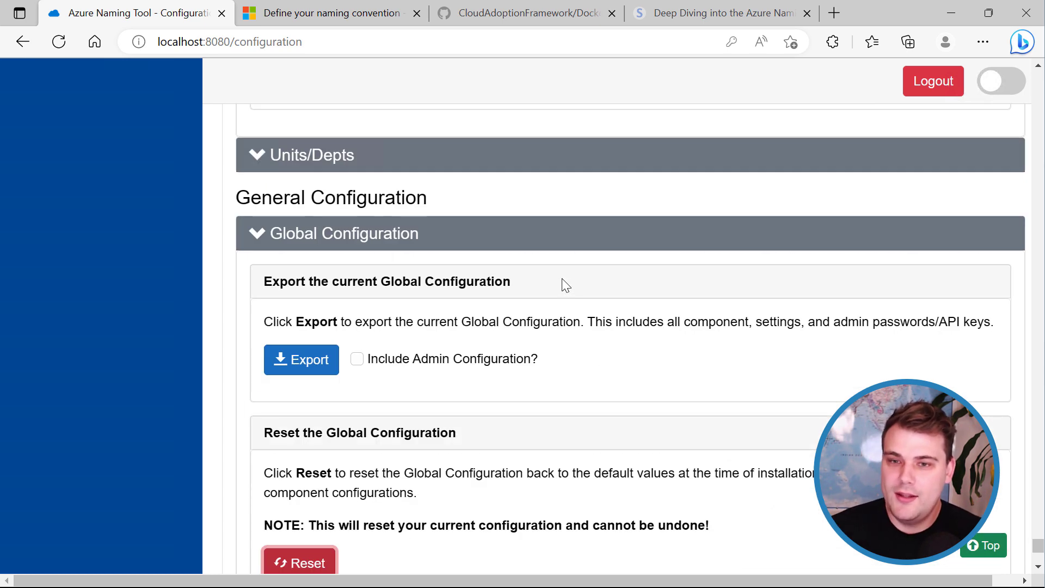
click(314, 372)
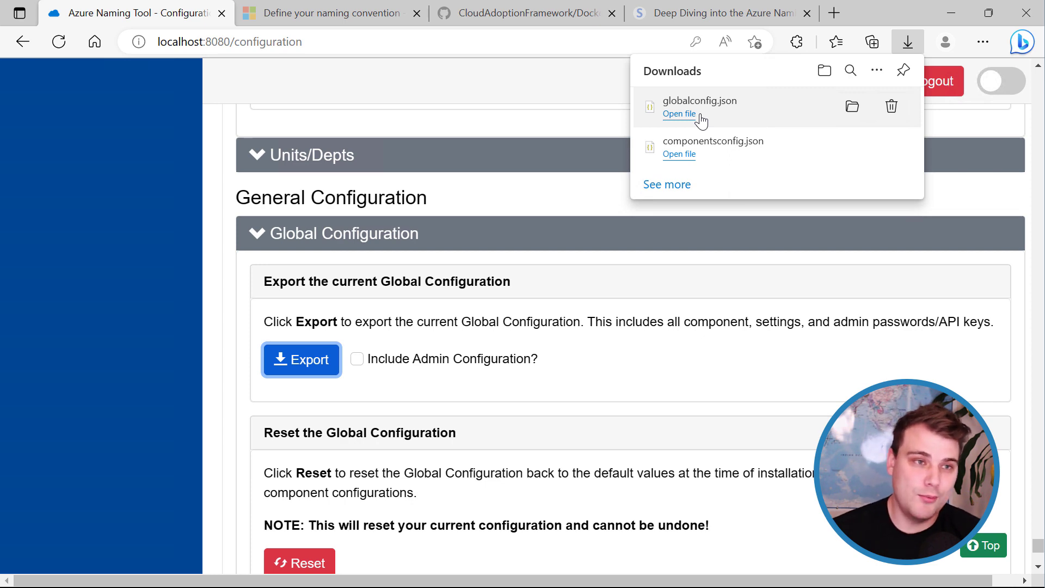
click(682, 116)
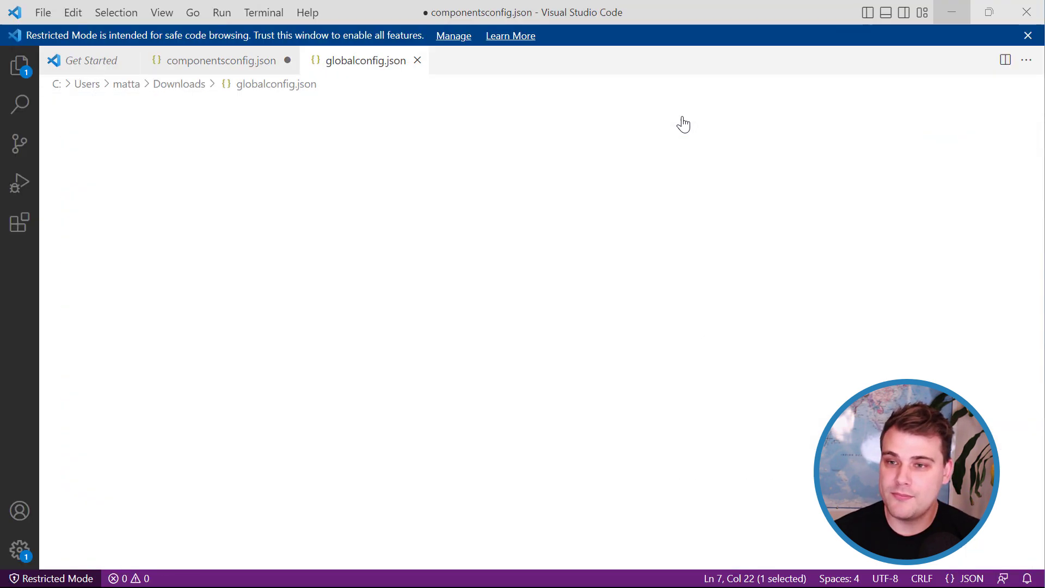
Format globalconfig.json into indented JSON with Format Document.
right_click(327, 196)
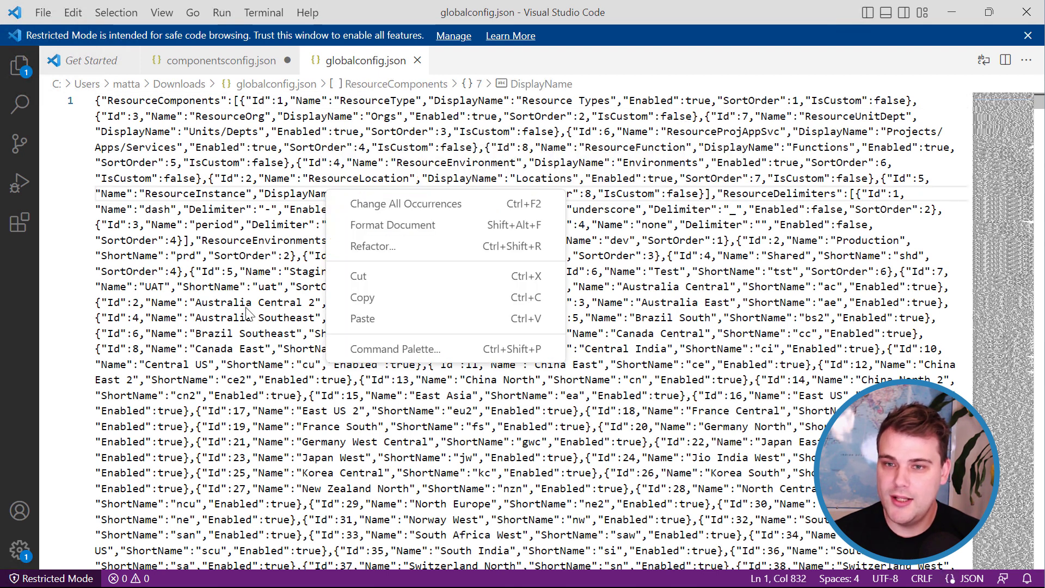
click(415, 226)
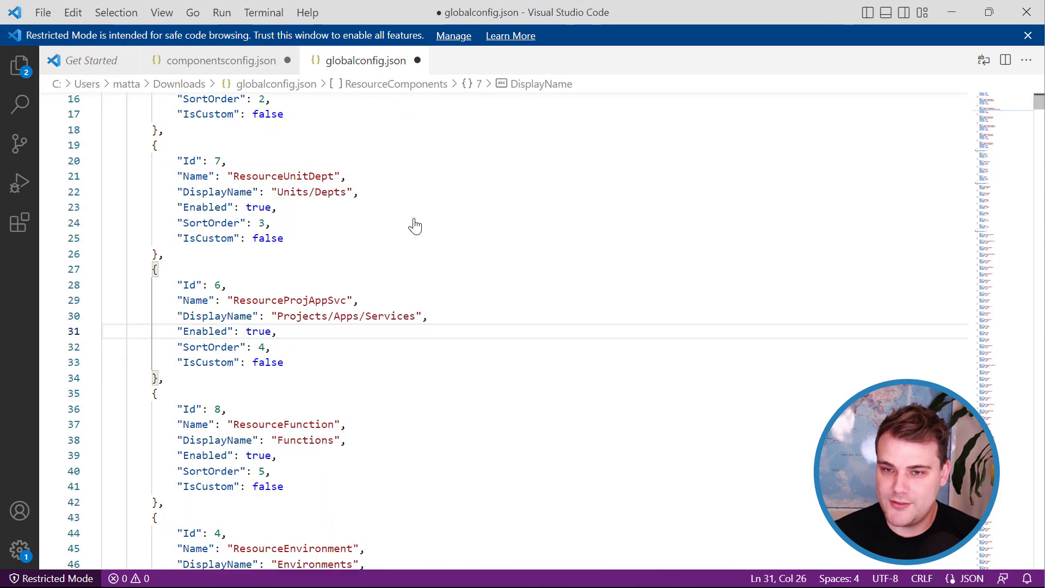
click(415, 226)
drag(1039, 101, 1040, 84)
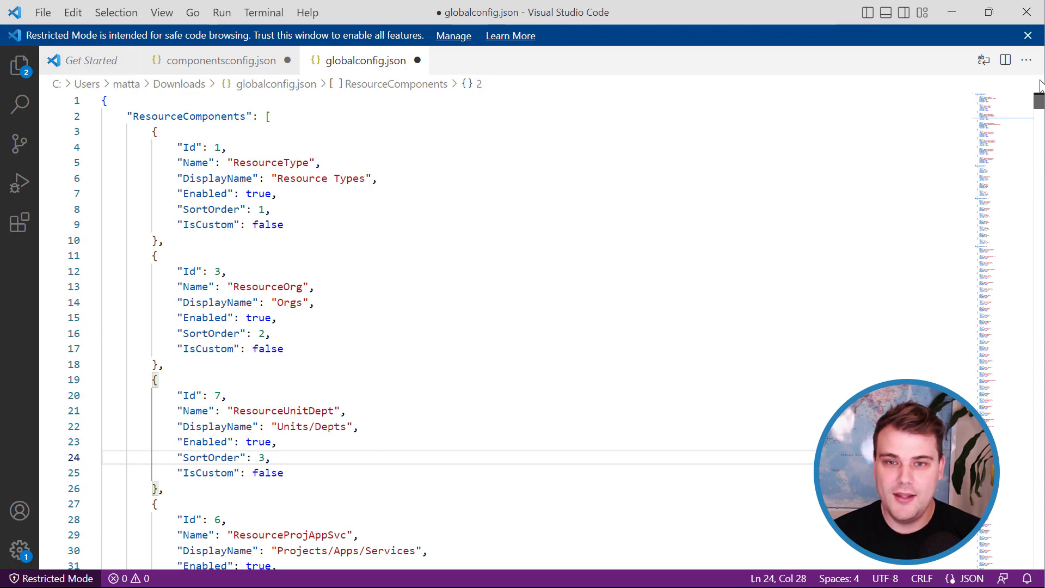
Review the formatted JSON, then go to the Naming Tool's Import Global Configuration section.
click(143, 103)
click(183, 117)
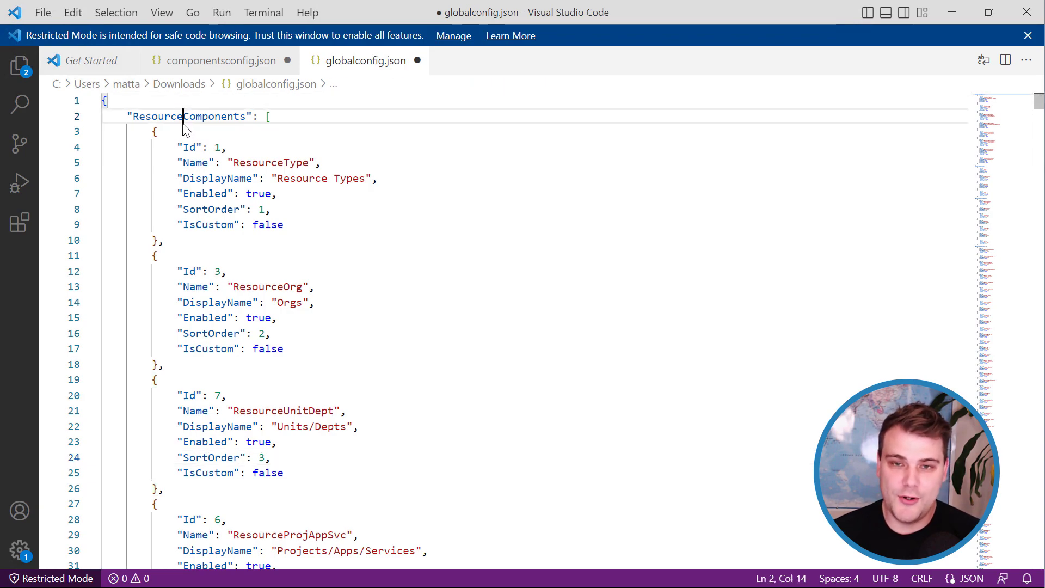
drag(1039, 117, 1023, 567)
scroll(497, 283, up, 3)
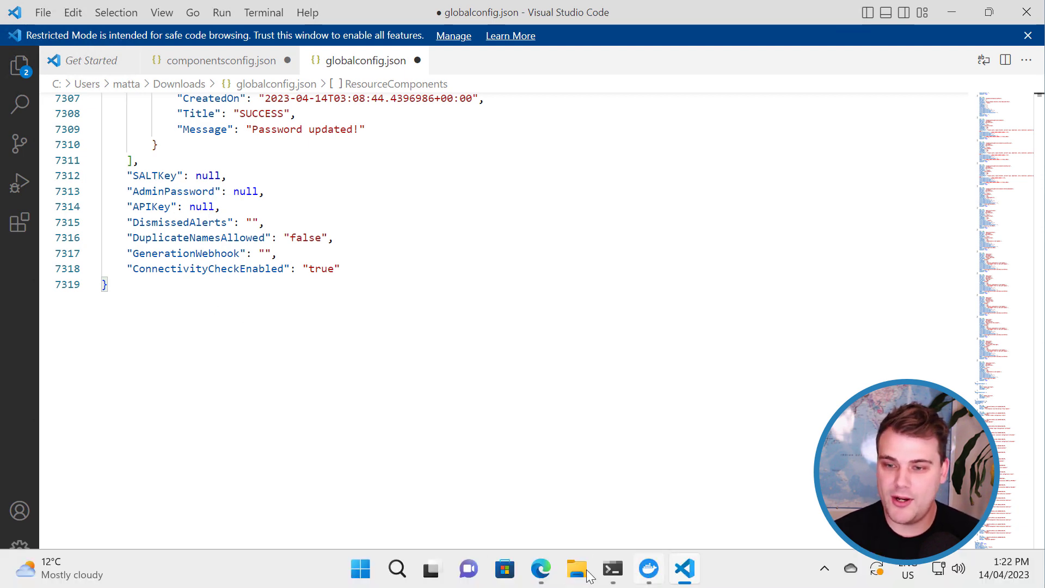
click(540, 568)
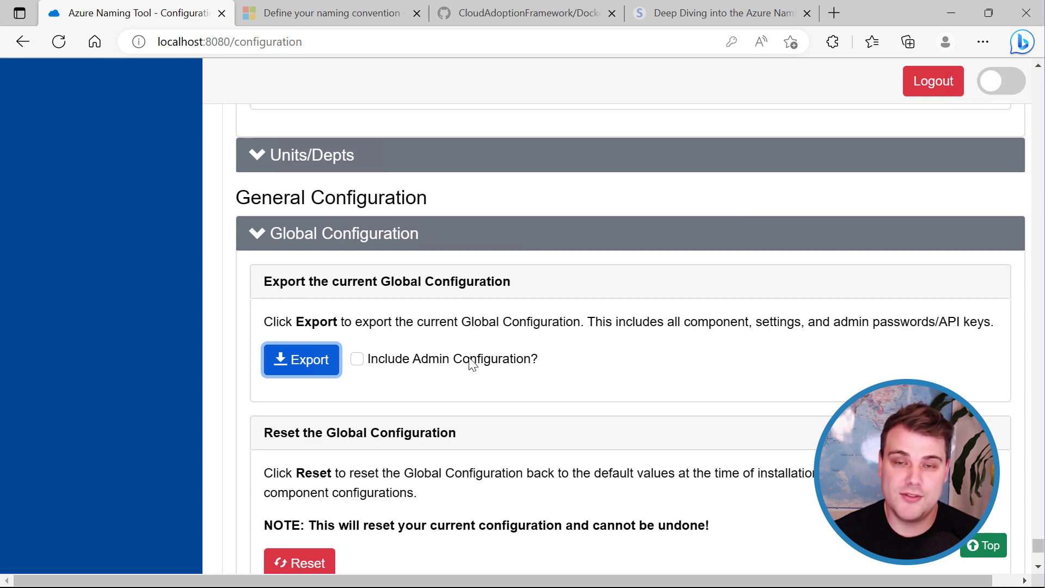
scroll(467, 396, down, 8)
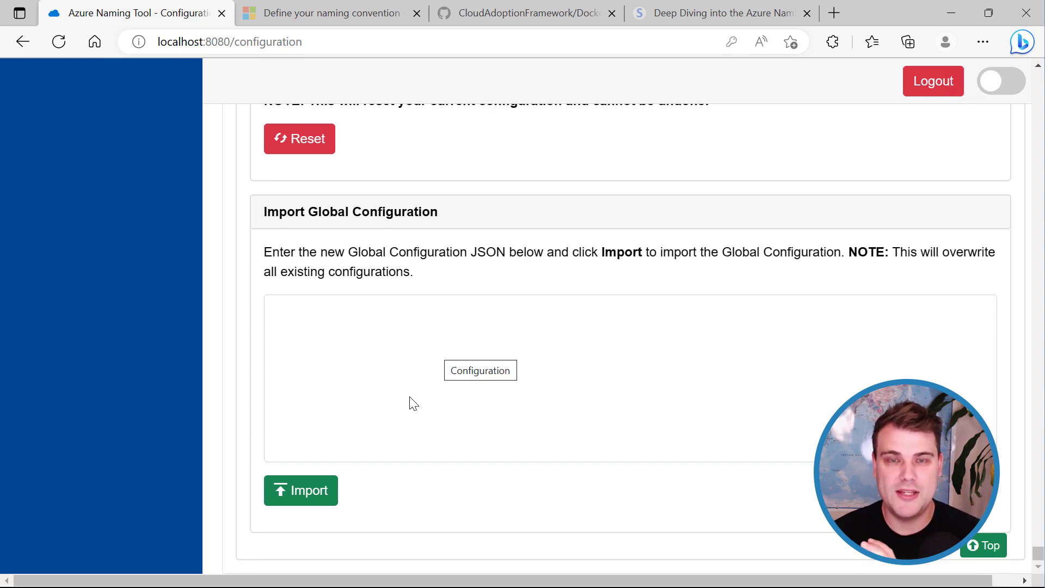
Select the entire globalconfig.json contents in the editor.
click(683, 569)
click(249, 235)
scroll(381, 245, up, 8)
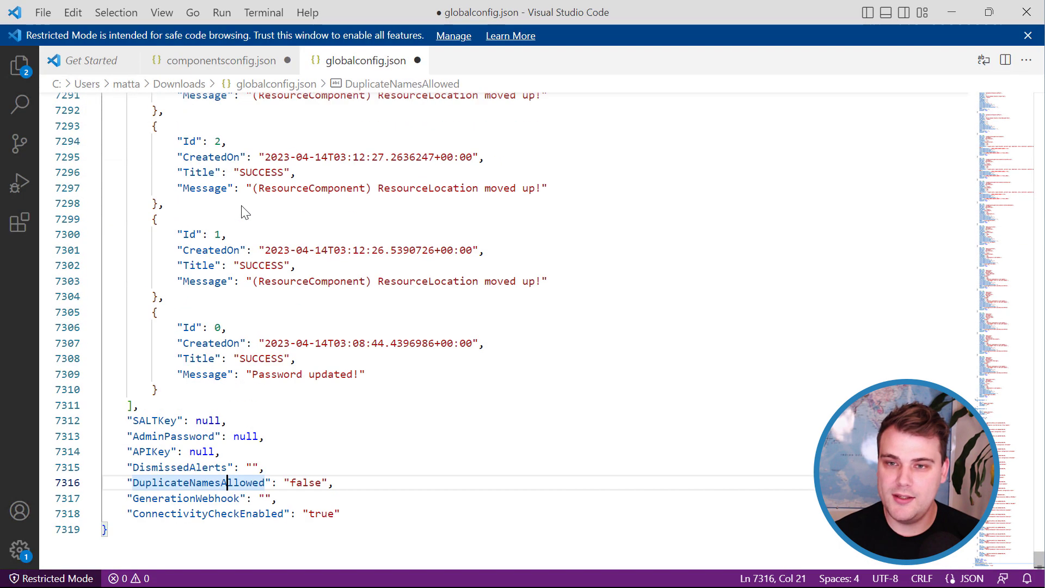
click(374, 280)
key(ctrl+a)
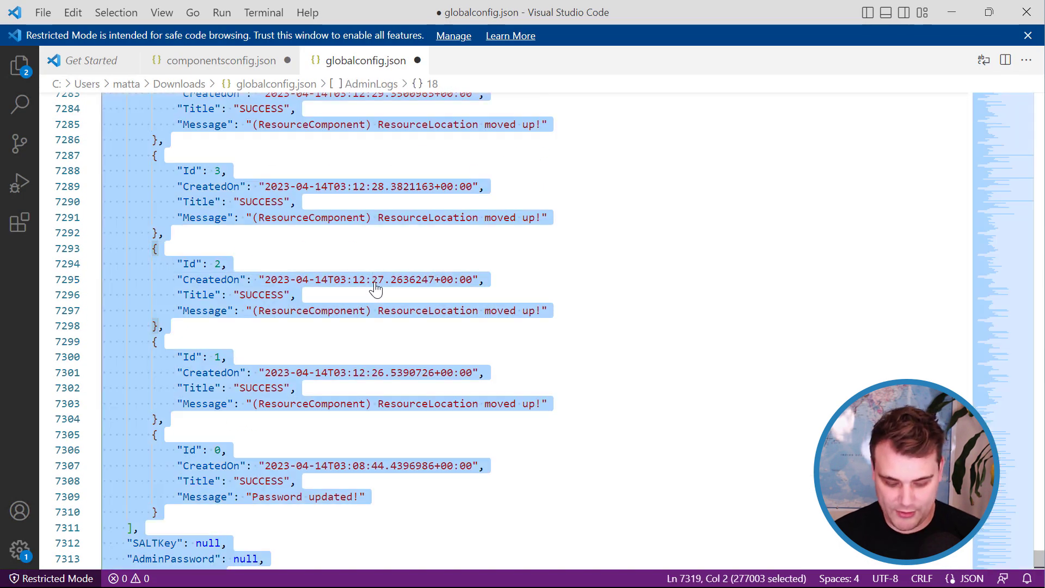
Paste the JSON into the Import Global Configuration box and confirm overwriting all existing configurations.
click(951, 12)
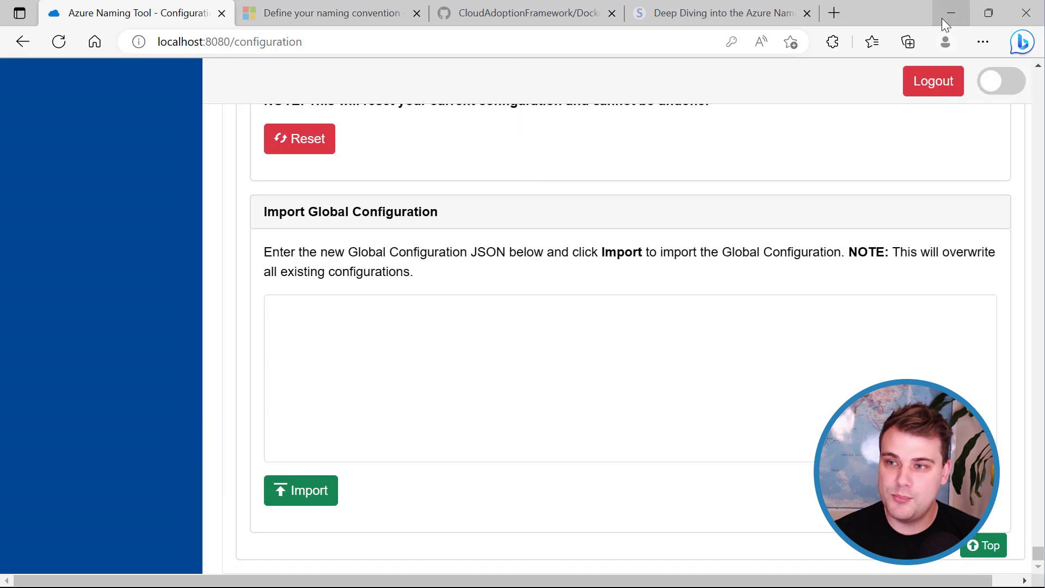
click(473, 350)
key(ctrl+v)
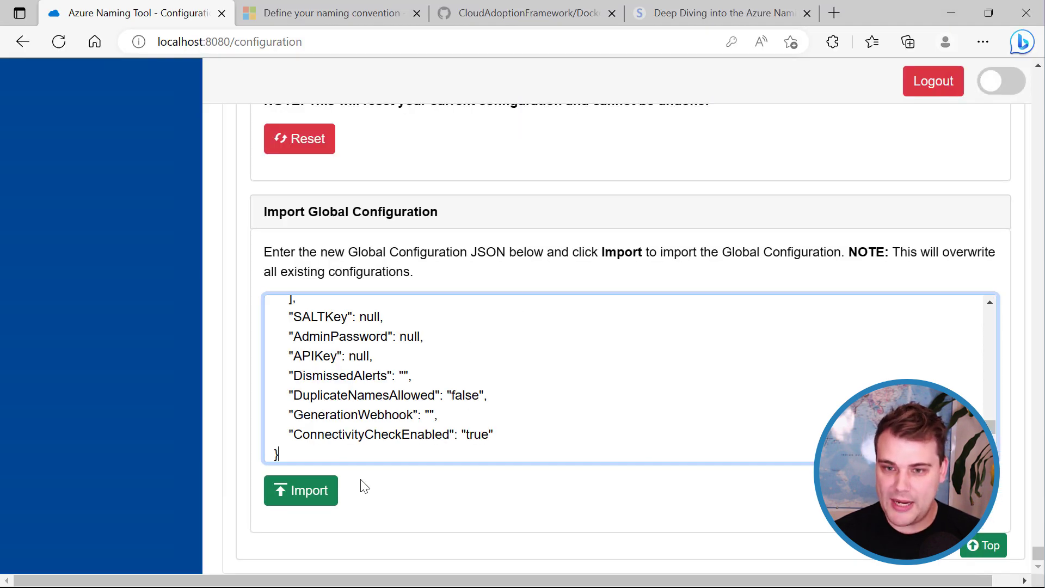
click(314, 505)
click(598, 213)
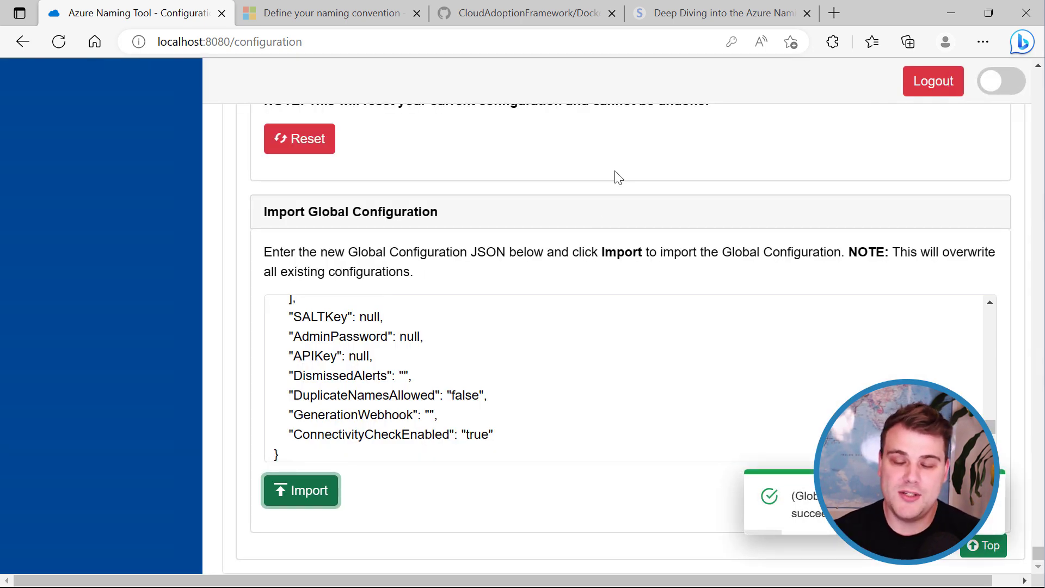
Dismiss the internet connectivity ATTENTION warning at the top of the Configuration page.
scroll(519, 354, up, 10)
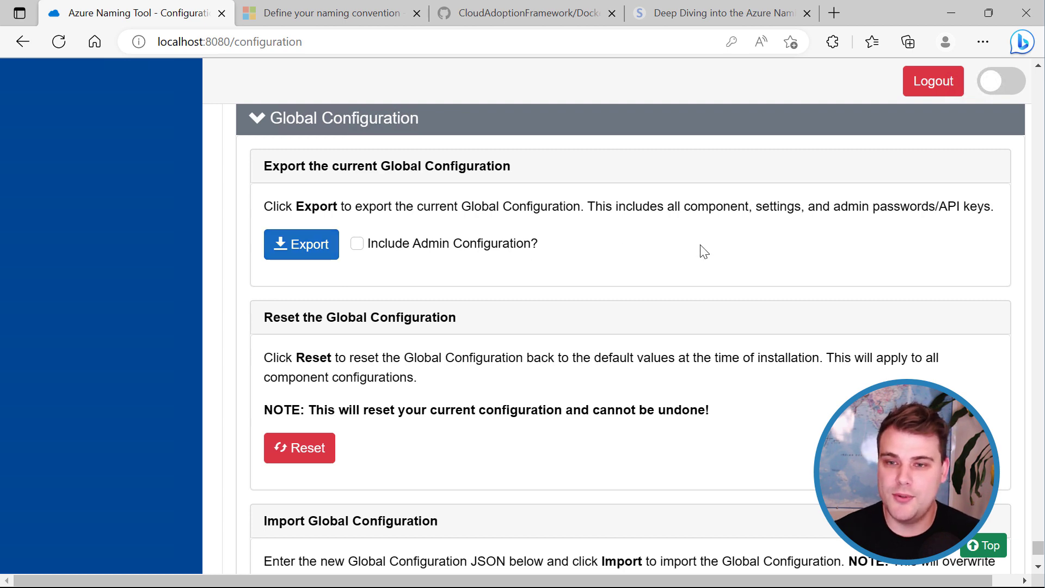
scroll(732, 324, up, 1)
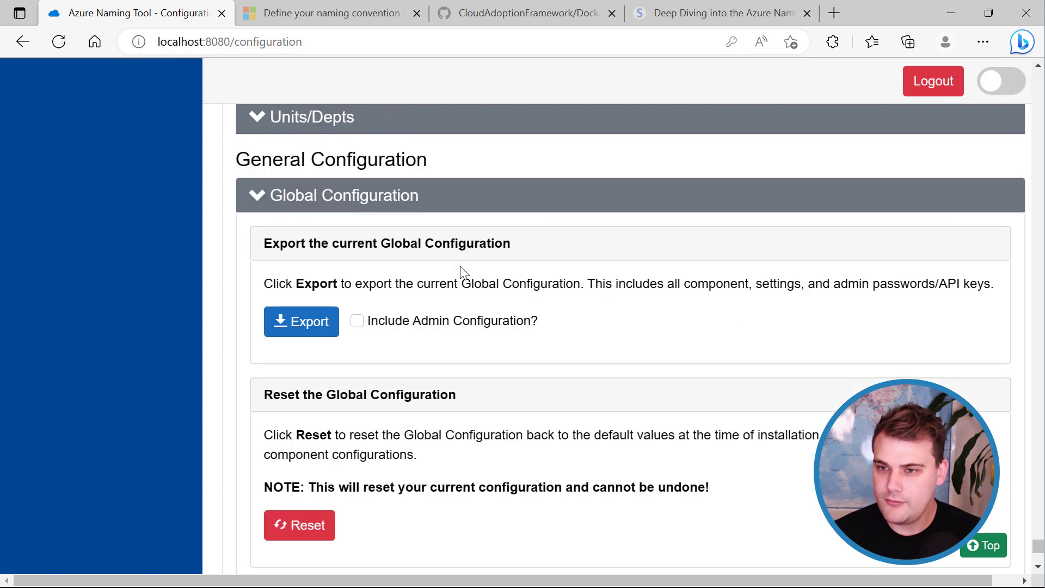
scroll(327, 217, up, 5)
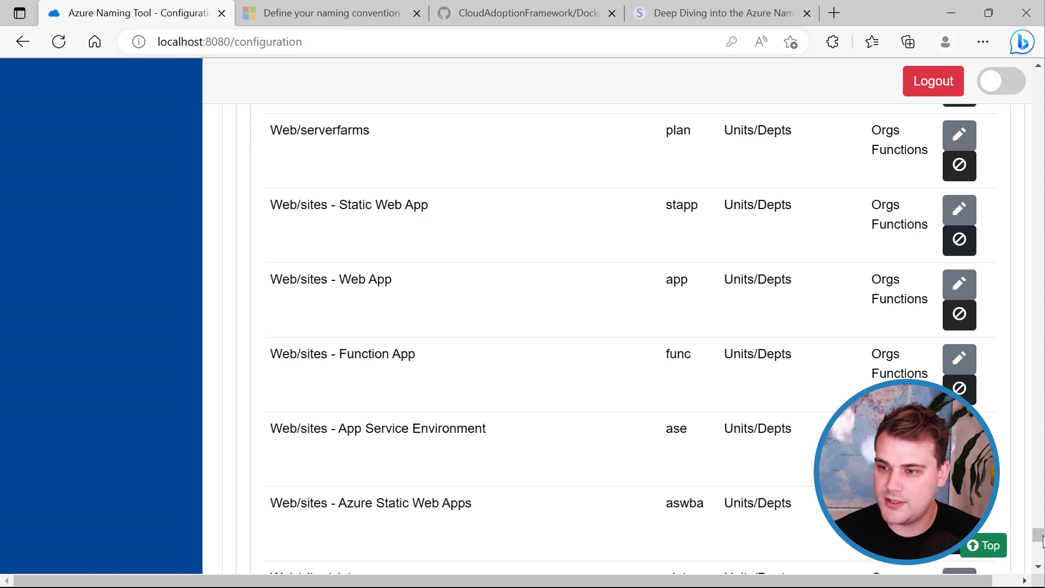
drag(1037, 535, 1038, 90)
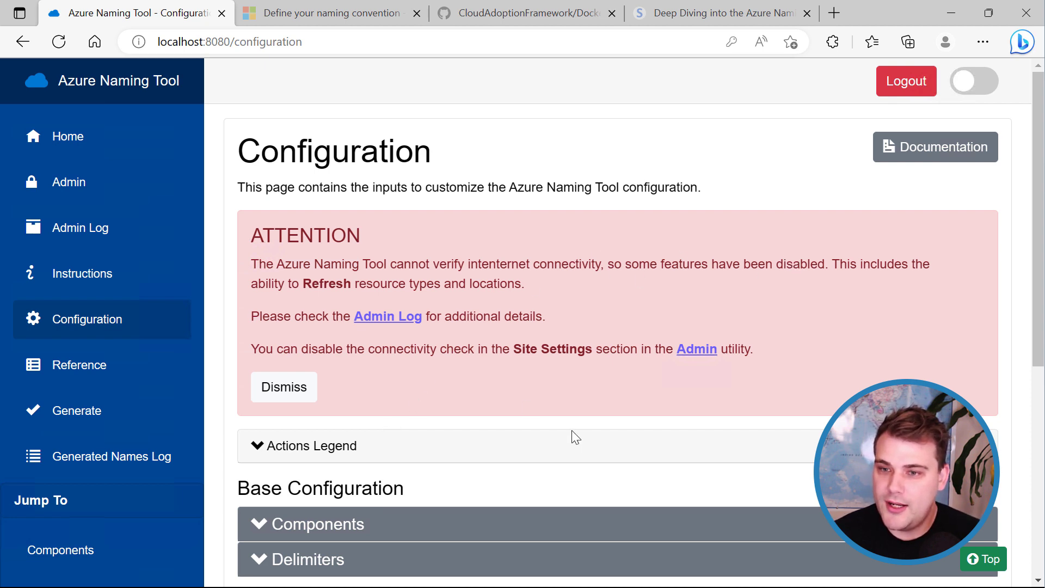
click(281, 387)
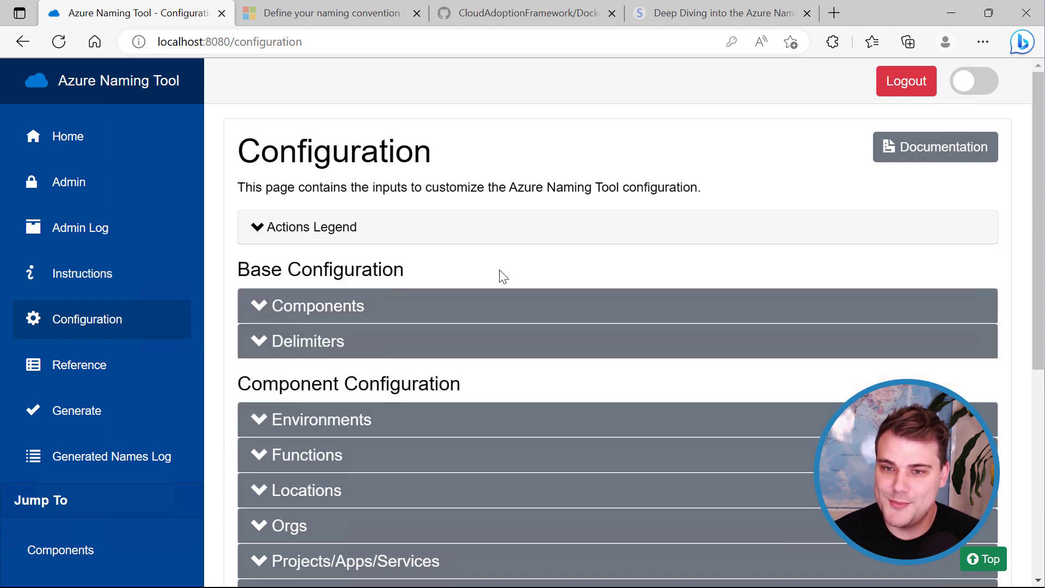
Go to the Reference page of example names, starting with asspadevac1 for AnalysisServices/servers.
scroll(499, 276, down, 6)
scroll(499, 280, up, 3)
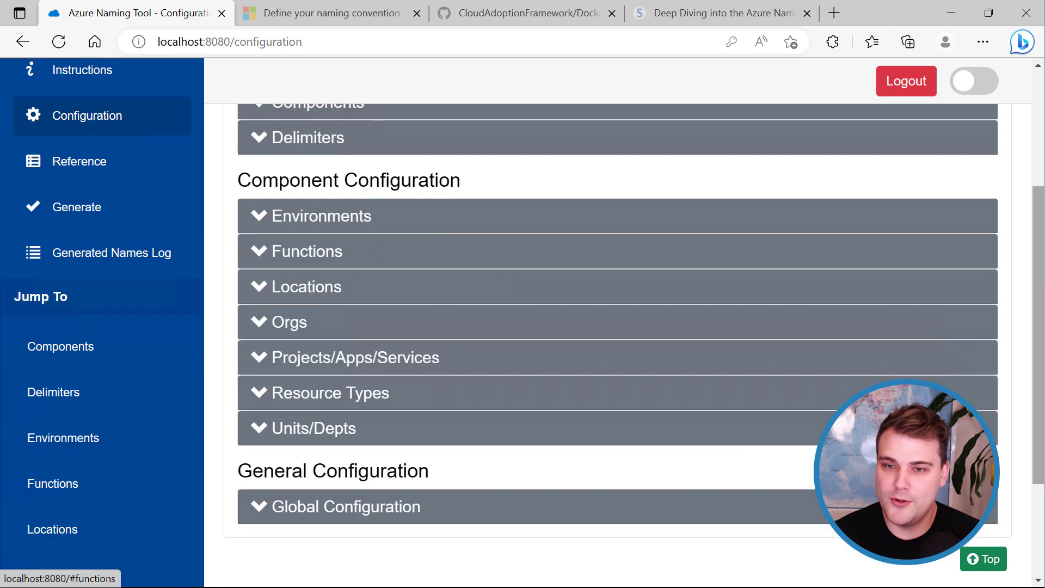
drag(1037, 279, 1035, 244)
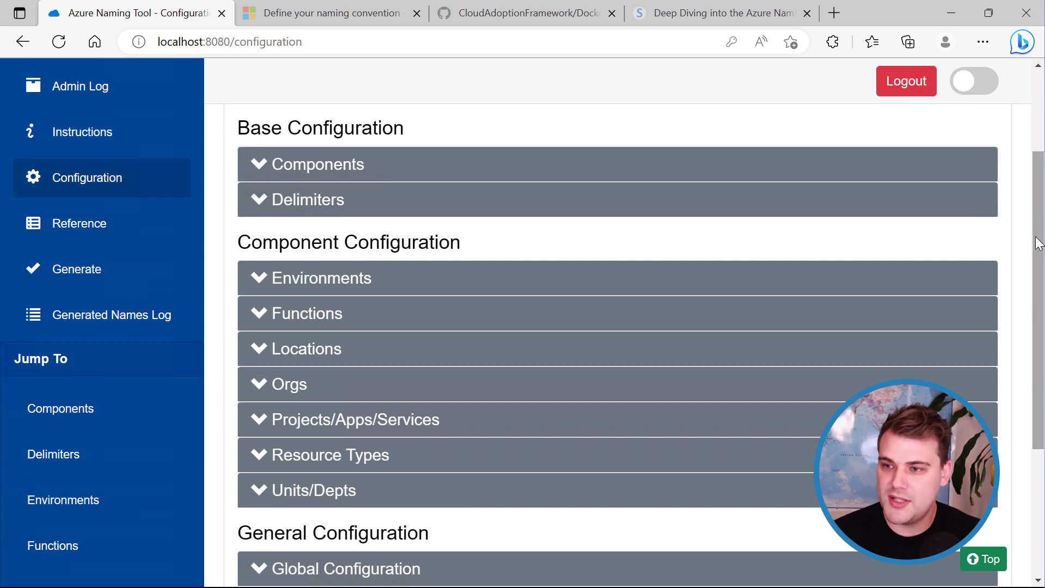
drag(1036, 243, 1040, 217)
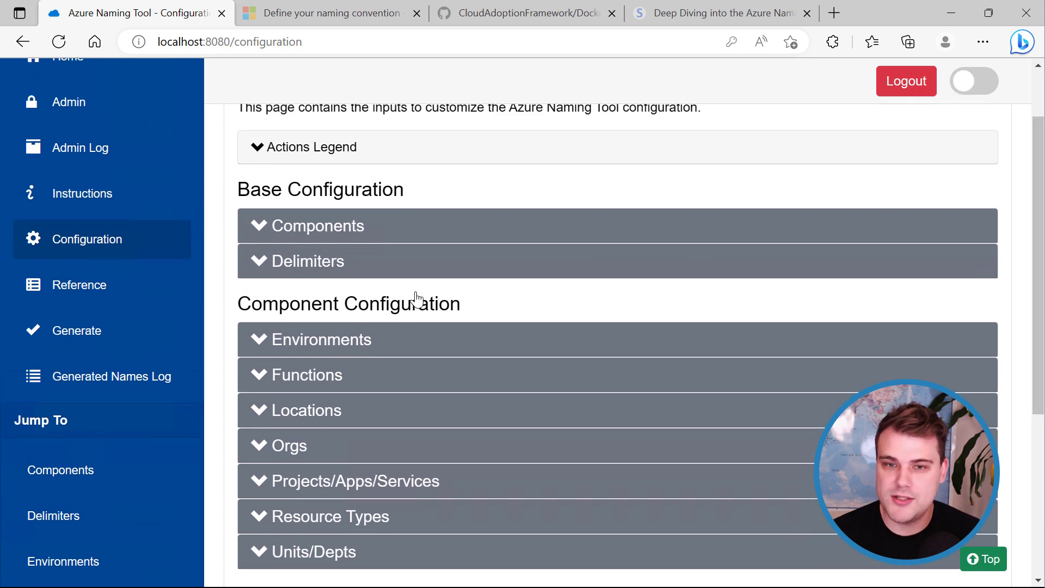
click(93, 292)
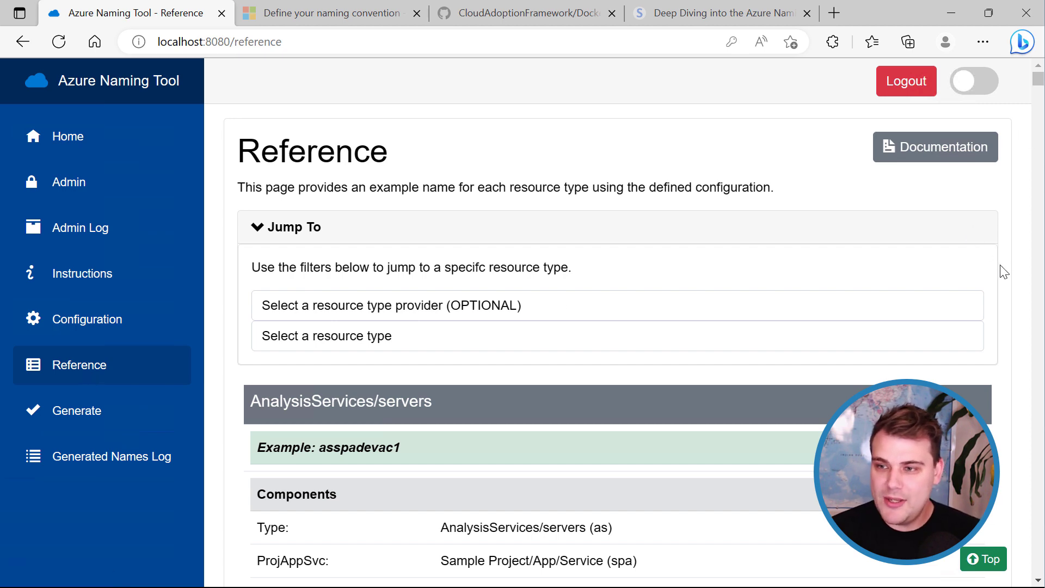
scroll(1003, 271, down, 10)
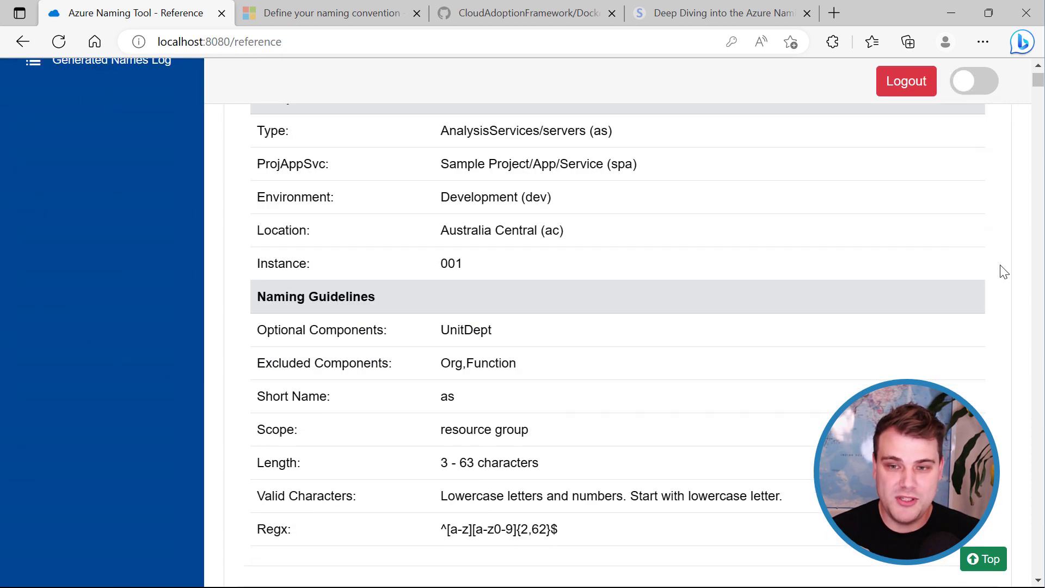
scroll(1003, 271, down, 3)
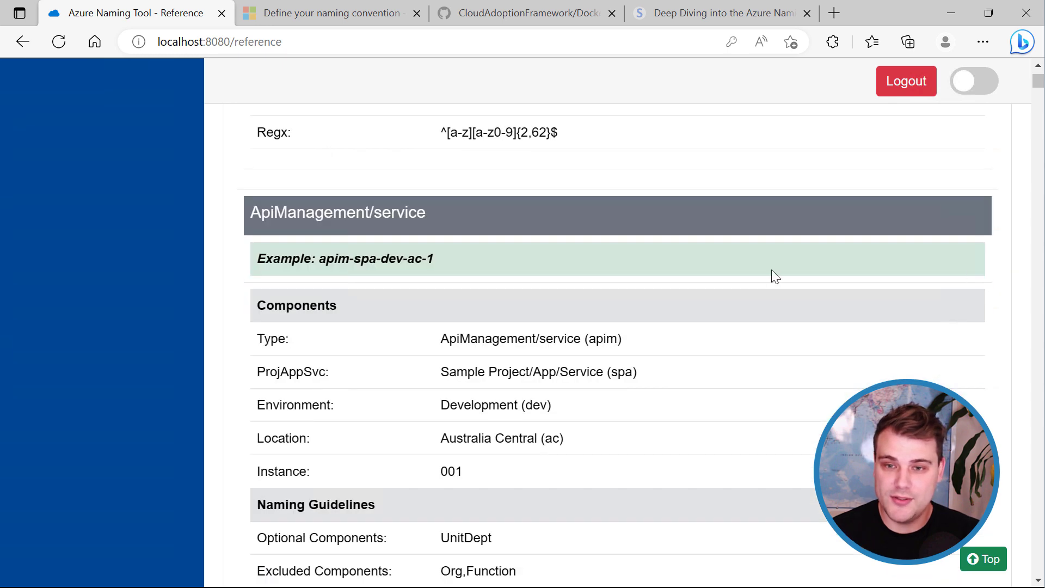
scroll(769, 272, down, 1)
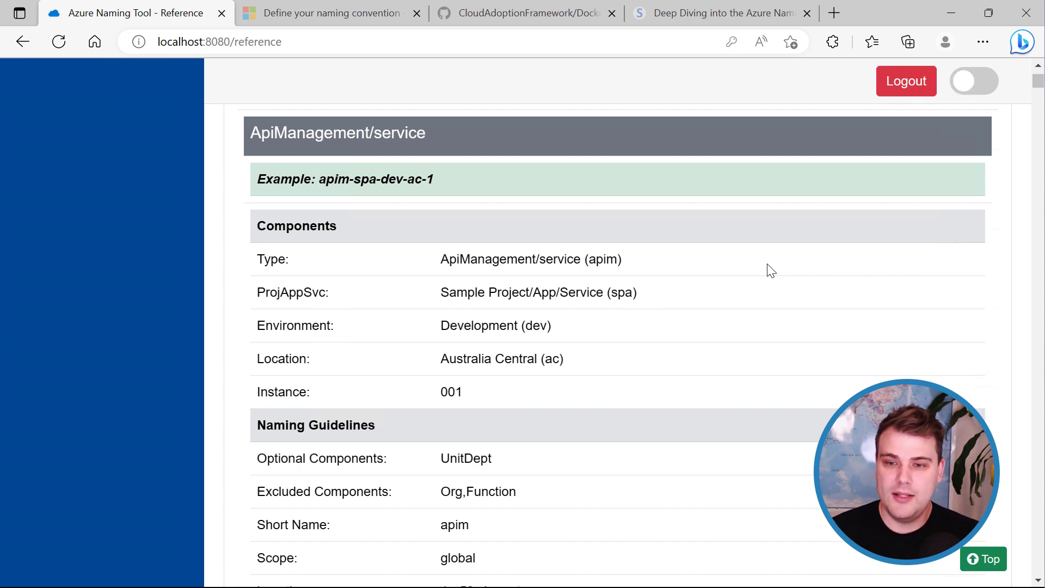
scroll(708, 317, down, 5)
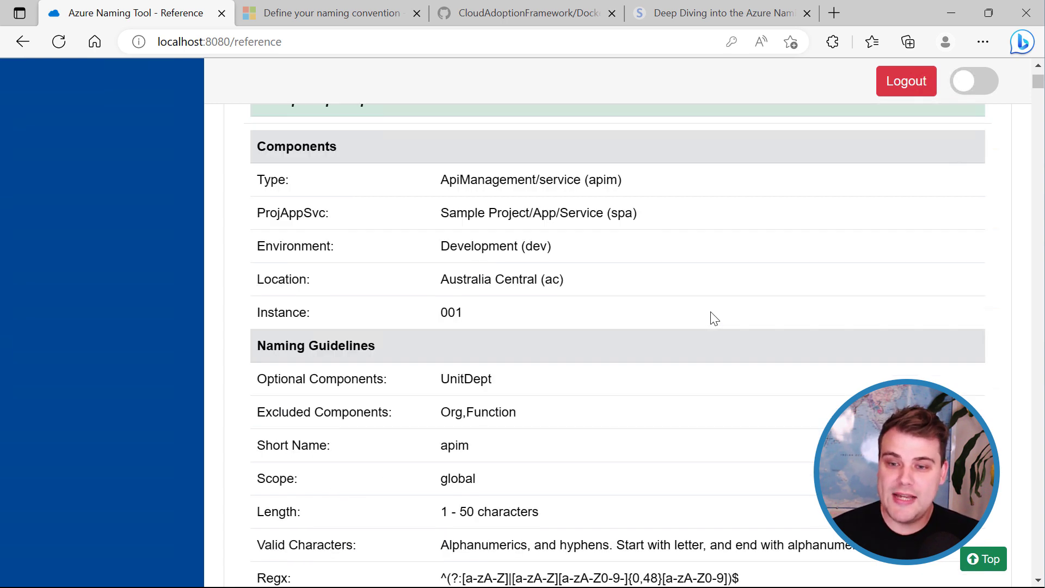
scroll(721, 250, up, 3)
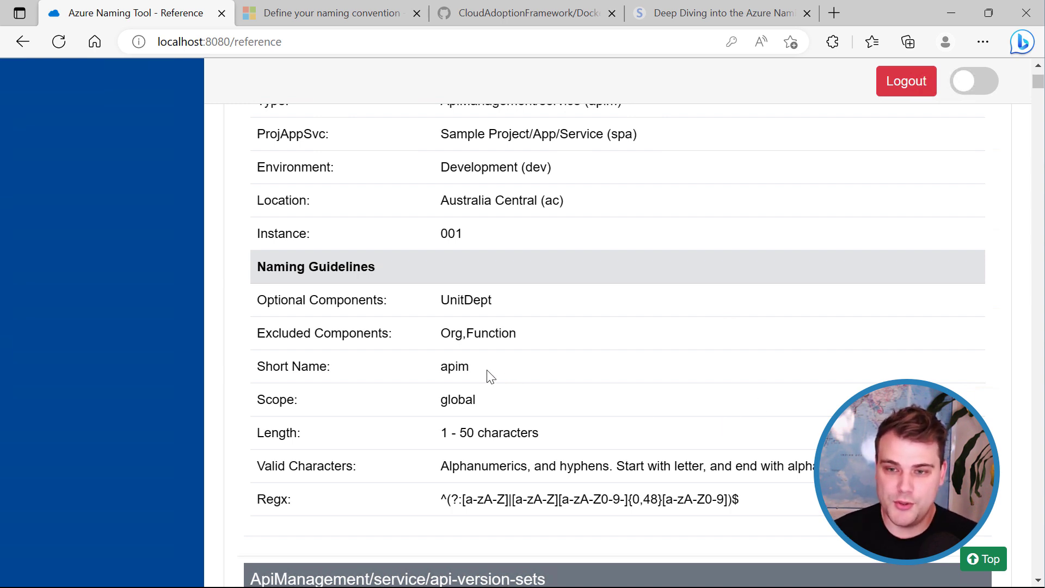
scroll(359, 377, down, 2)
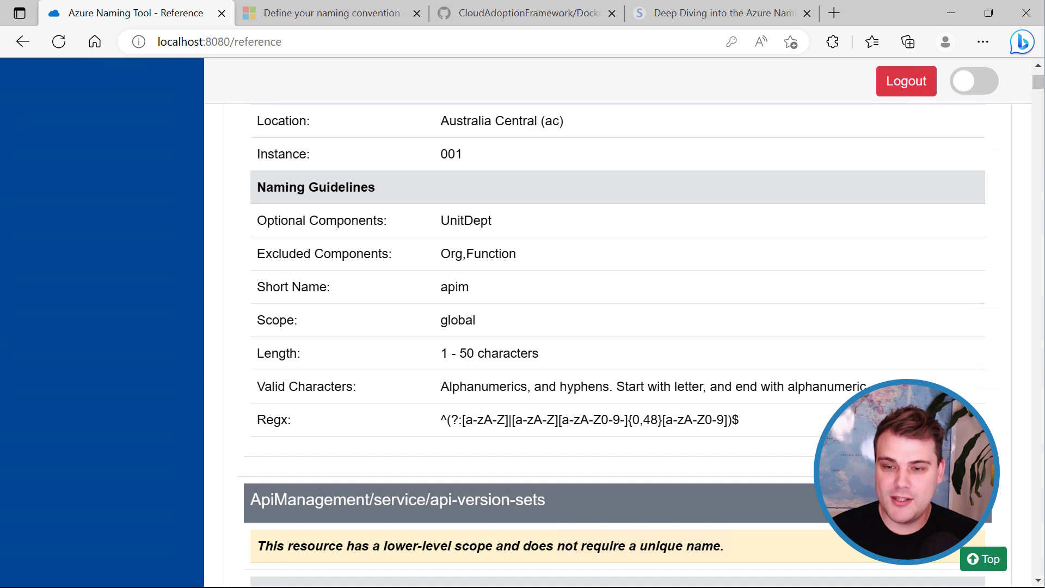
Search the page for 'storage' to reach Storage/storageAccounts: example stspadevac1, 3–24 characters.
key(ctrl+f)
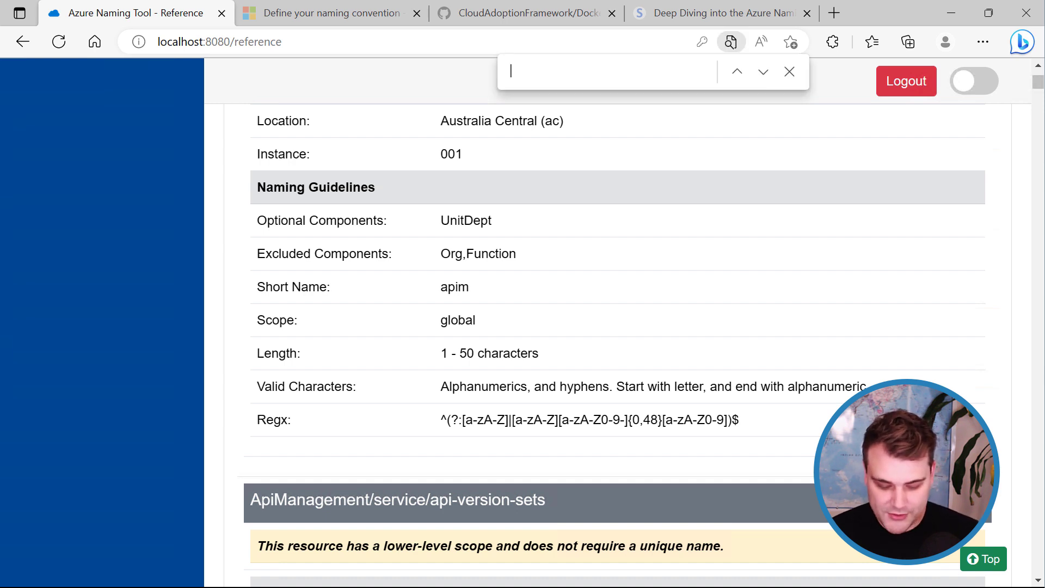
text(storage)
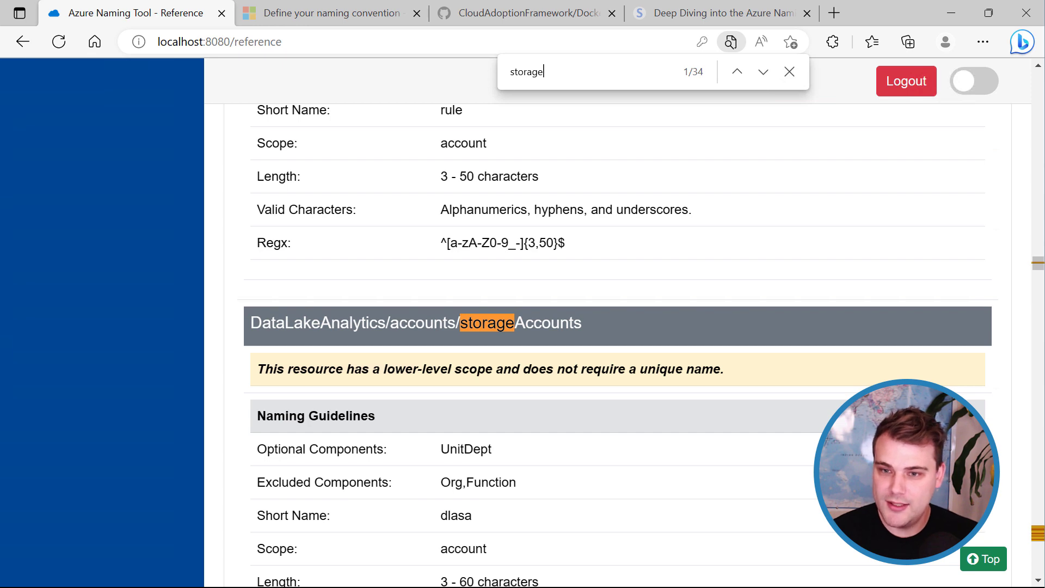
click(764, 72)
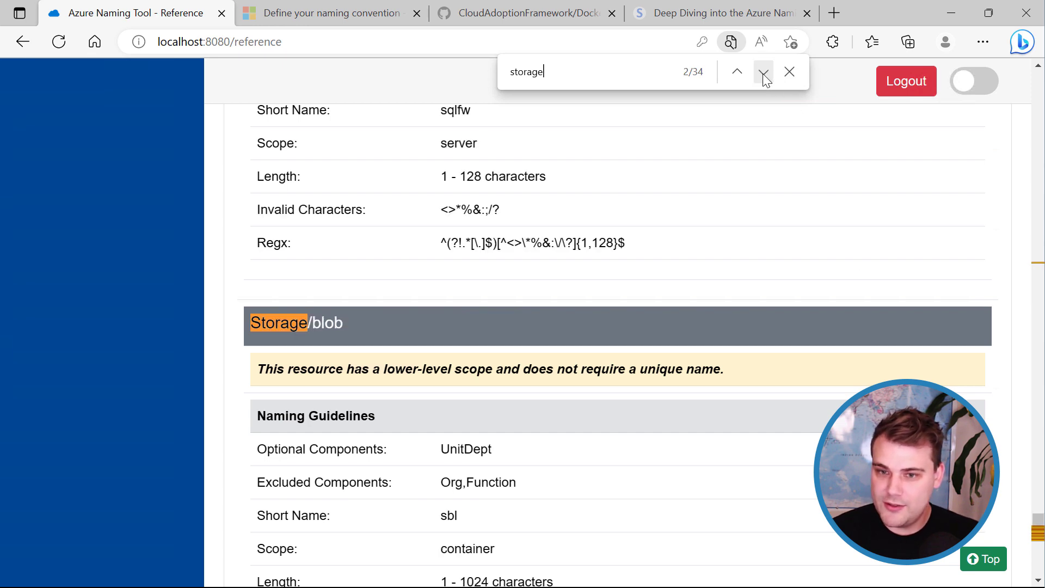
click(763, 72)
scroll(599, 285, up, 10)
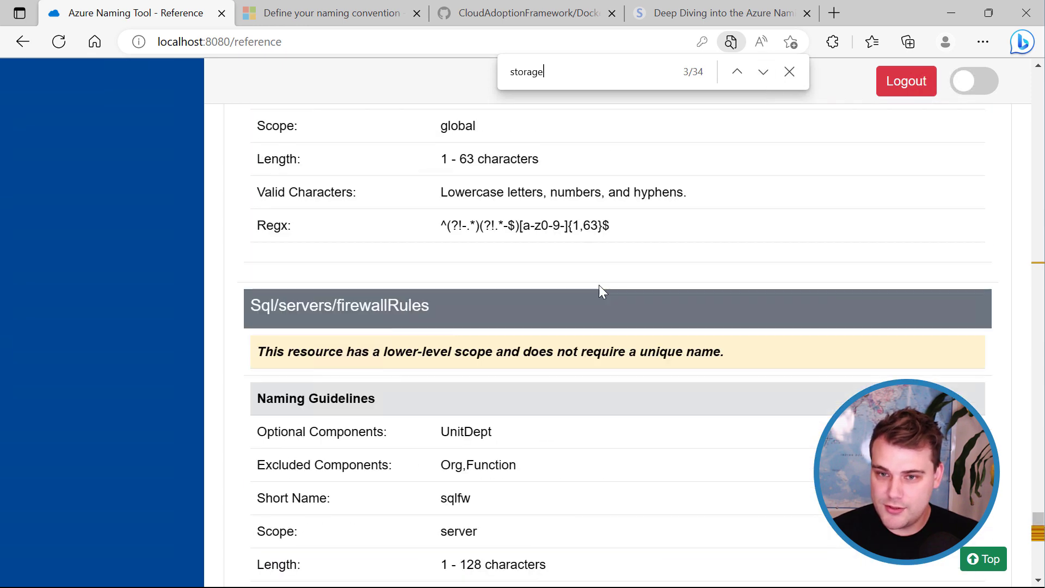
scroll(598, 285, up, 3)
click(763, 74)
click(763, 75)
scroll(730, 239, down, 1)
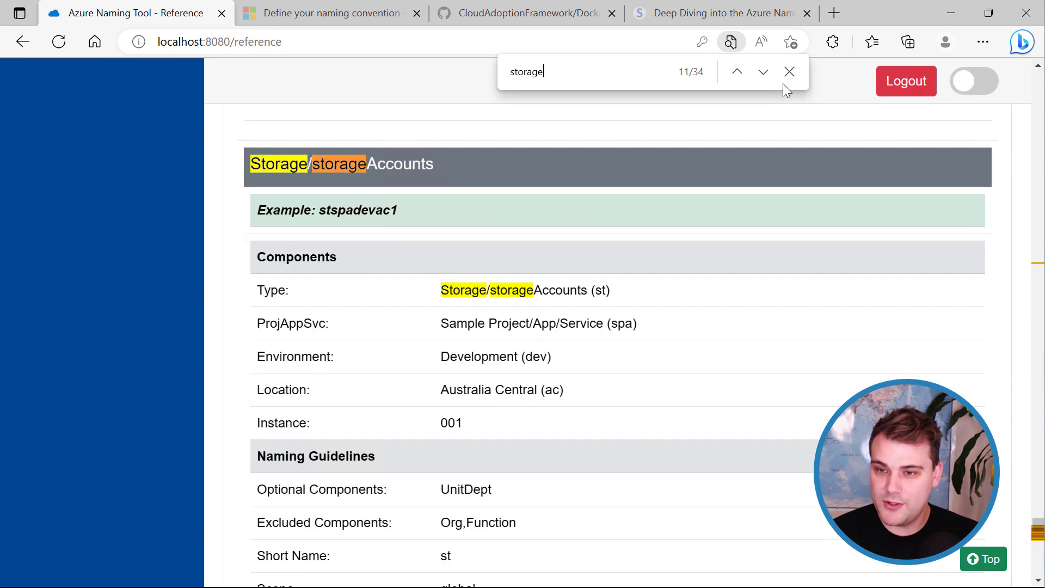
click(788, 76)
scroll(740, 218, down, 4)
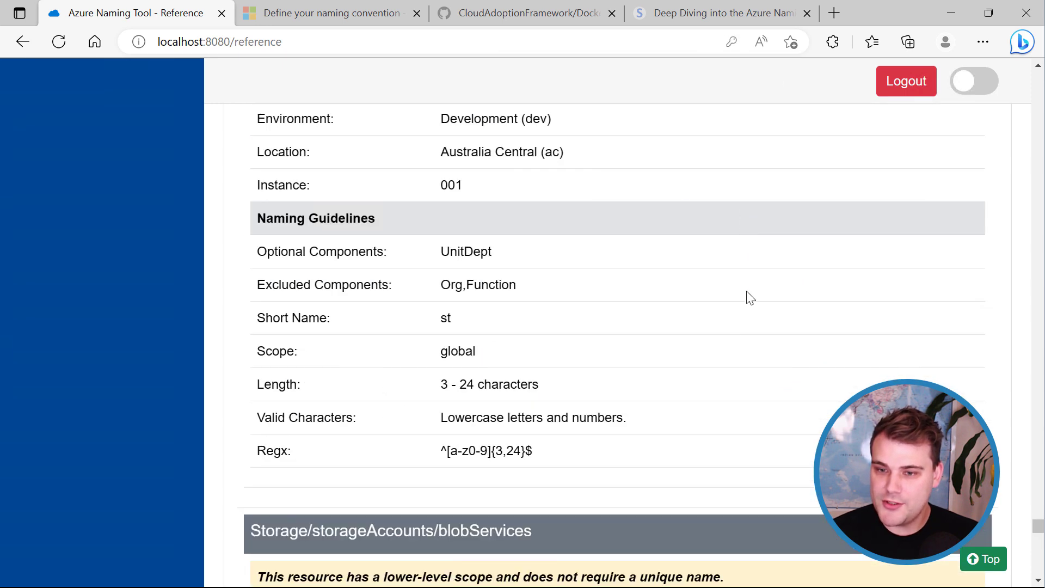
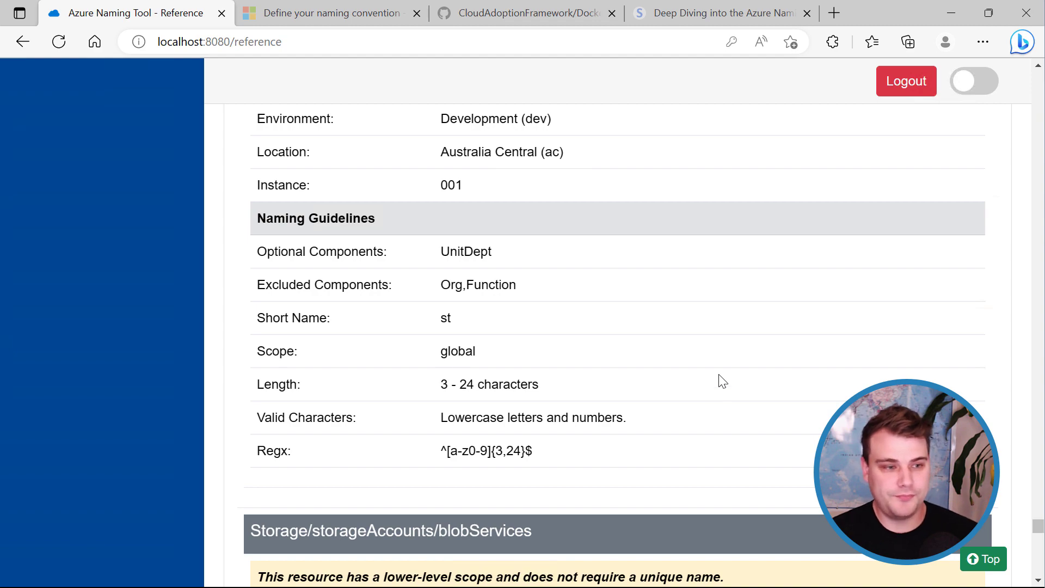
Go to the Generate page and scroll down to its Resource Type section.
drag(1038, 526, 1040, 78)
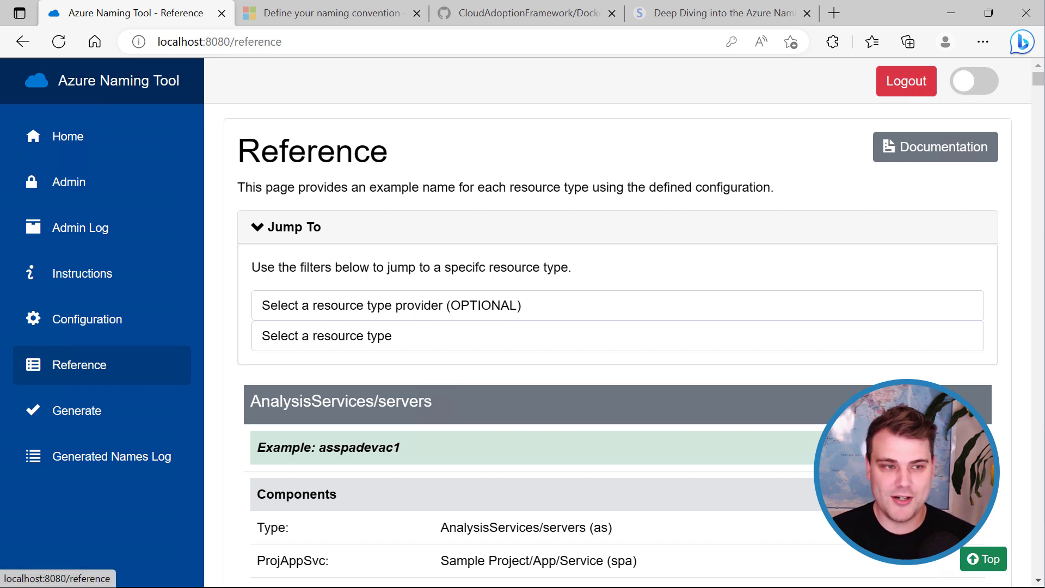
click(86, 414)
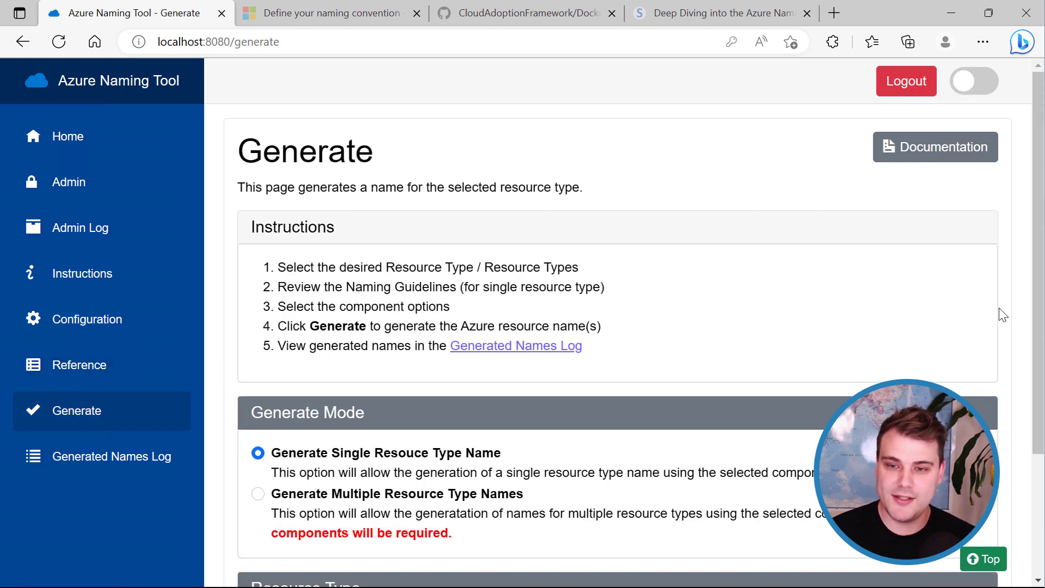
drag(1038, 163, 1040, 256)
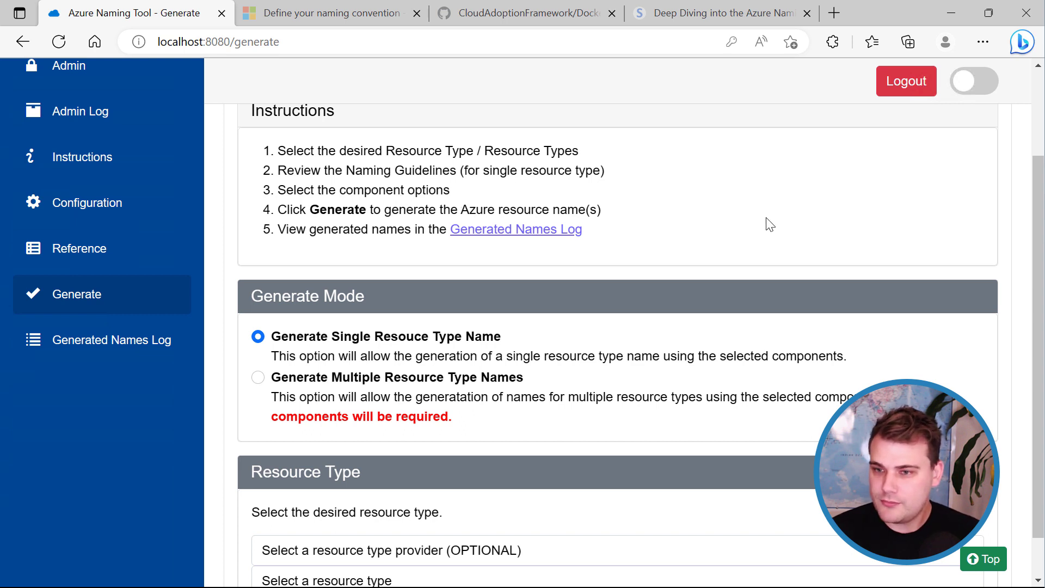
drag(1040, 213, 1039, 271)
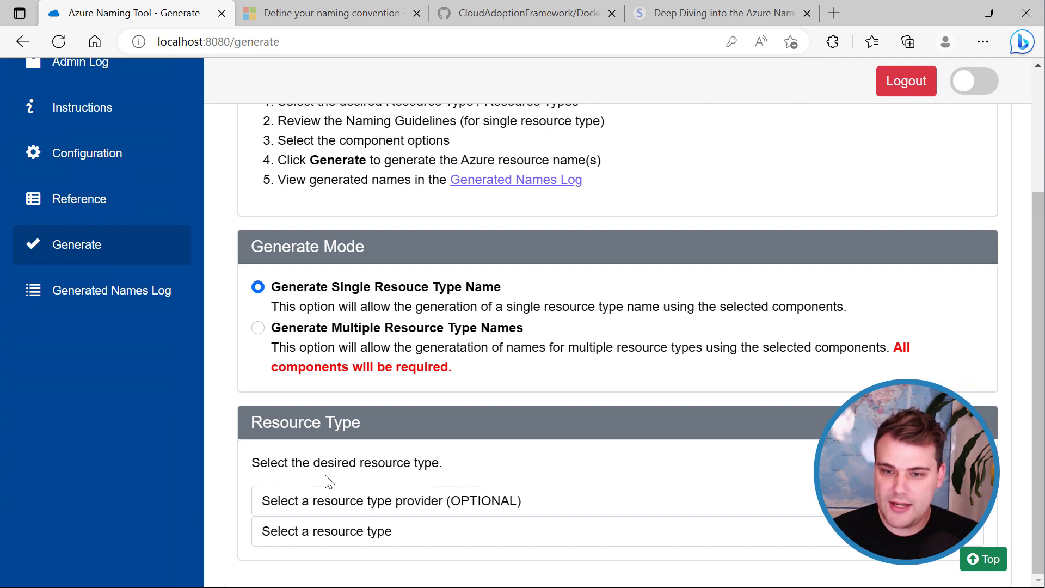
Choose the Automation provider and the Automation/automationAccounts (aa) resource type.
click(492, 504)
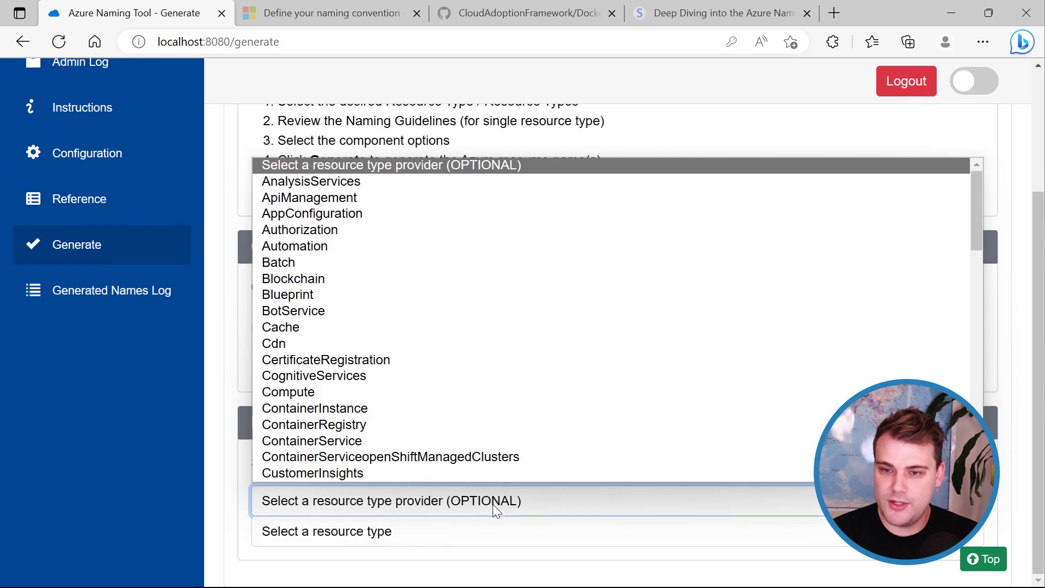
click(396, 247)
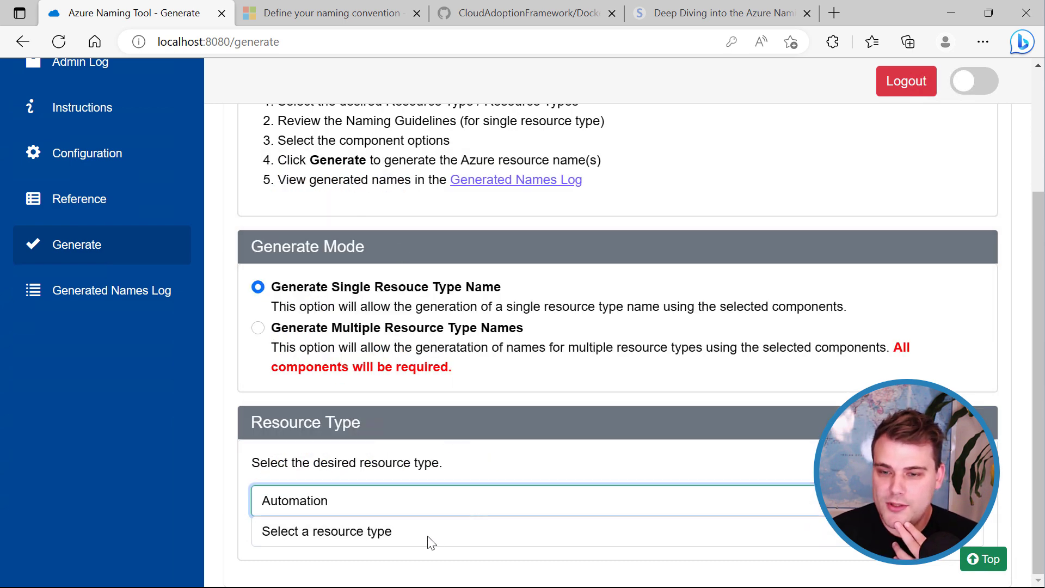
click(428, 537)
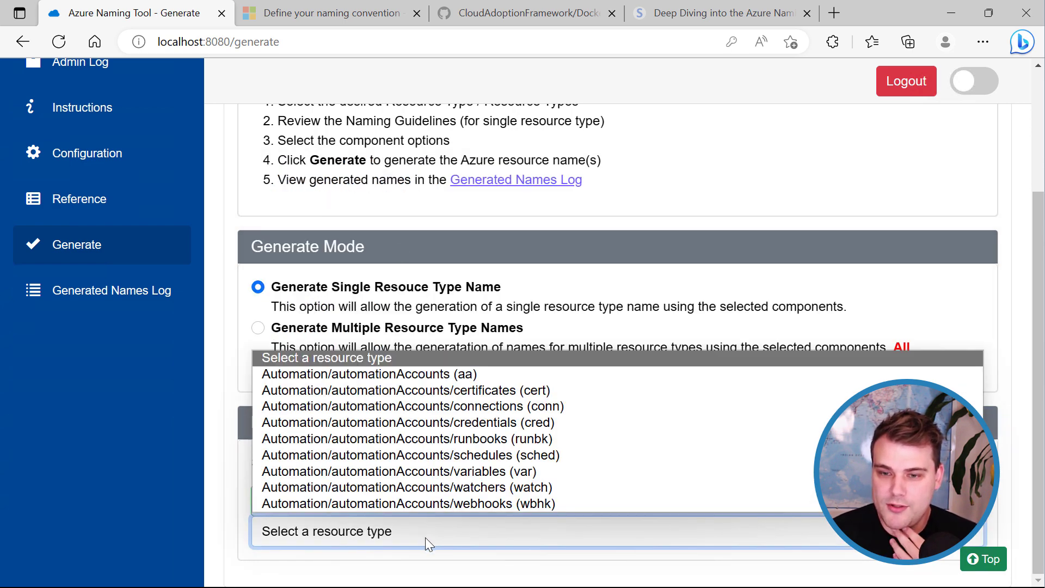
click(409, 374)
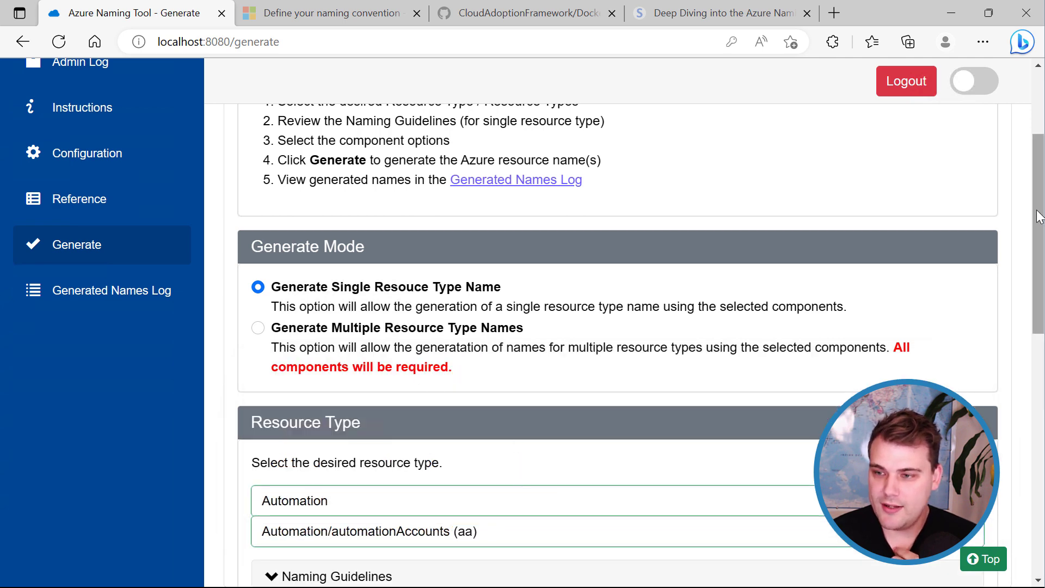
drag(1038, 216, 1041, 341)
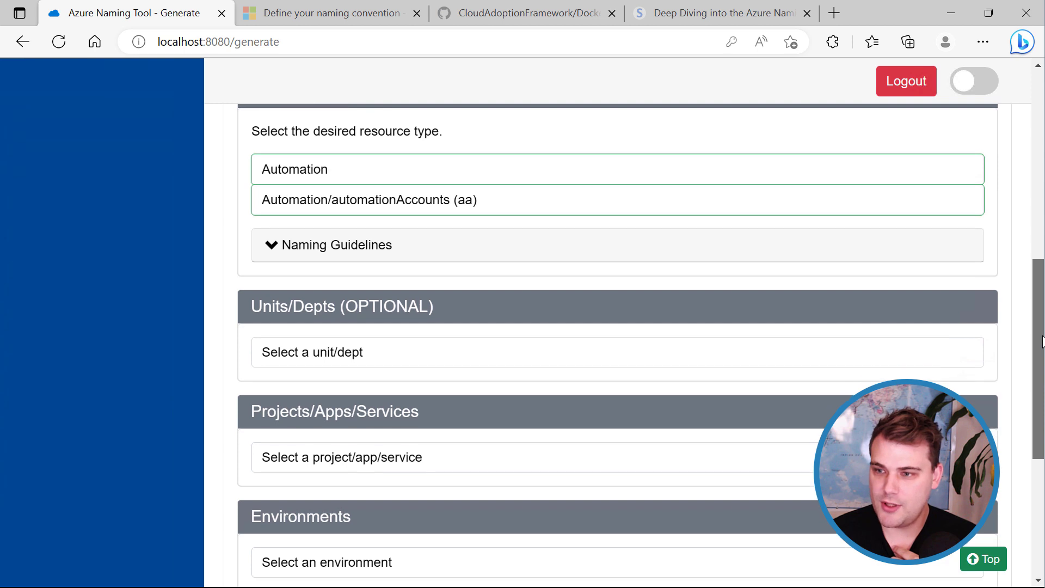
Expand and collapse the Naming Guidelines for automation accounts (6–50 characters).
click(276, 247)
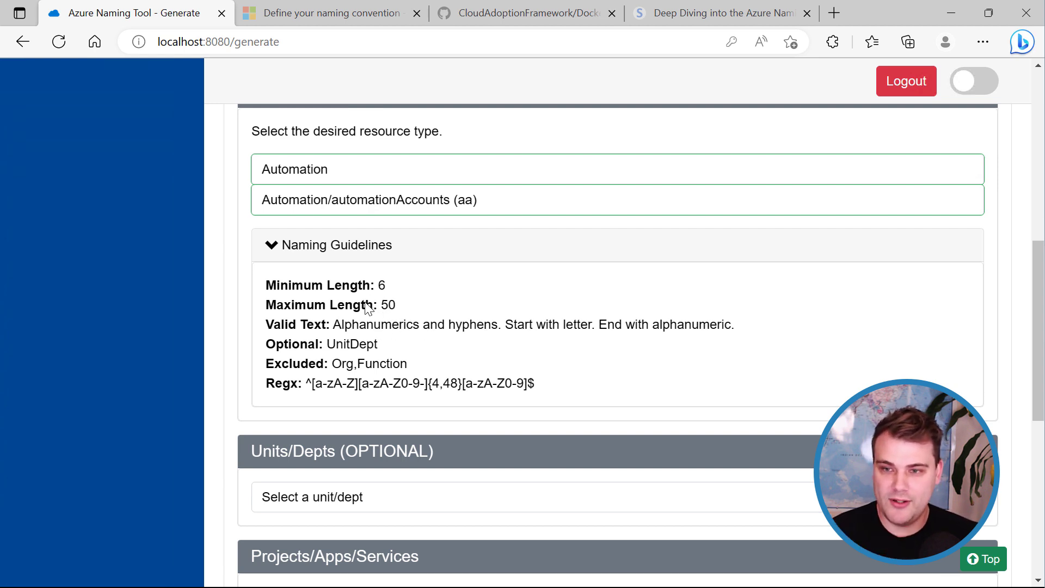
click(276, 250)
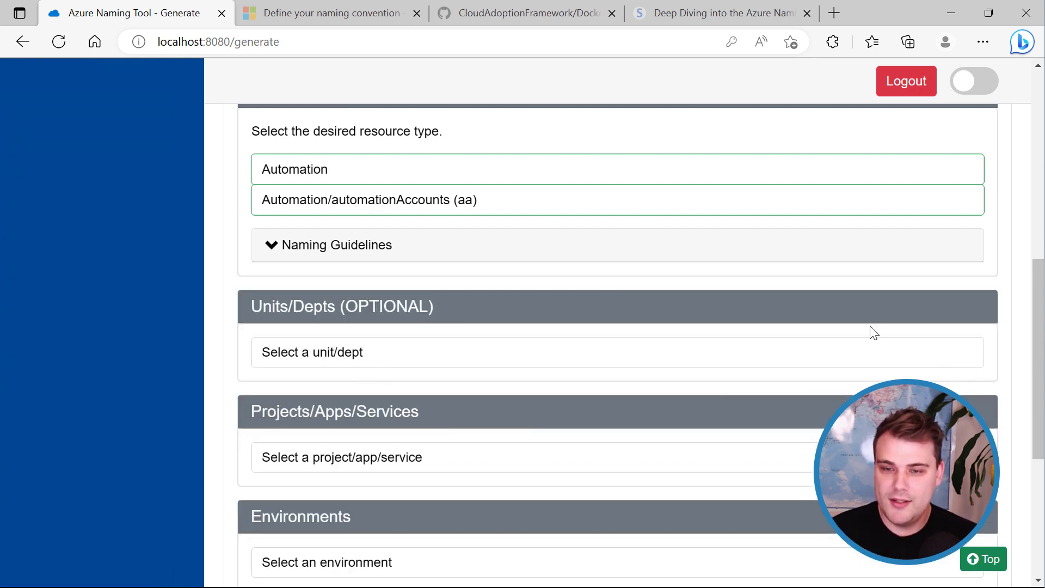
drag(1036, 293, 1038, 317)
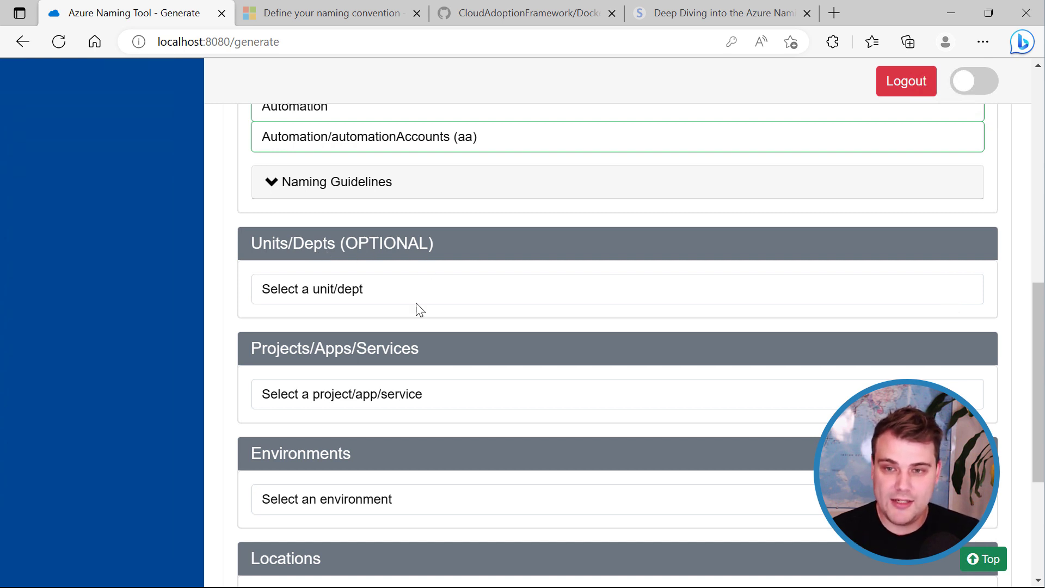
drag(1038, 370, 1037, 417)
click(372, 283)
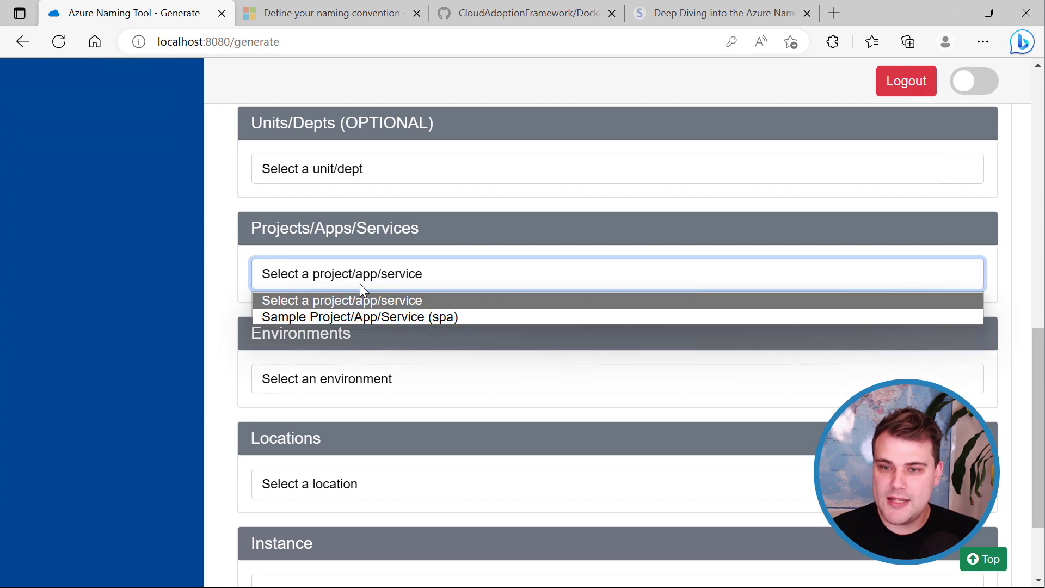
Pick Sample Project/App/Service (spa), Development (dev) and Australia East (ae) as components.
click(371, 317)
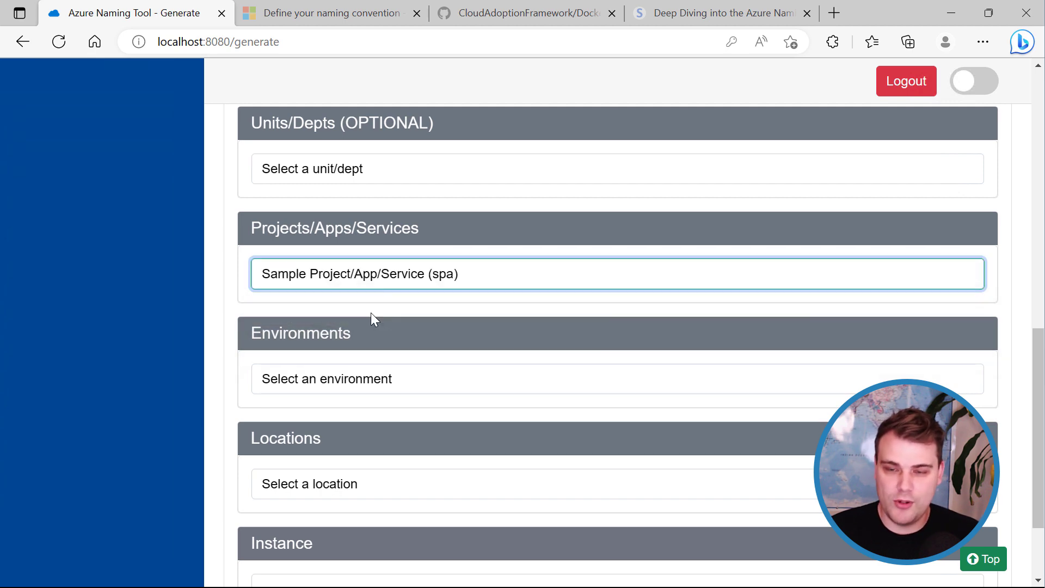
click(391, 379)
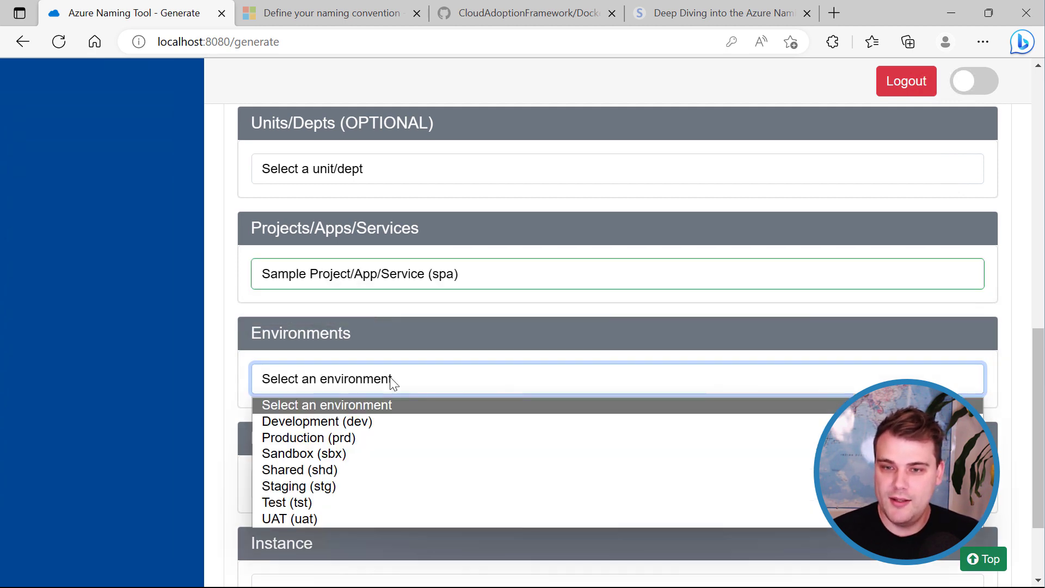
click(378, 422)
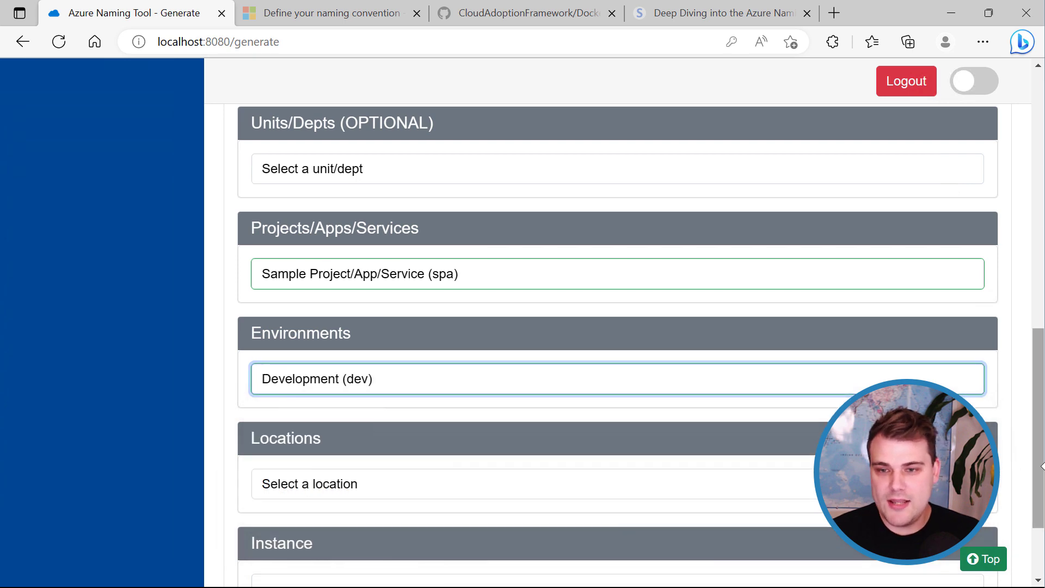
scroll(1041, 432, down, 3)
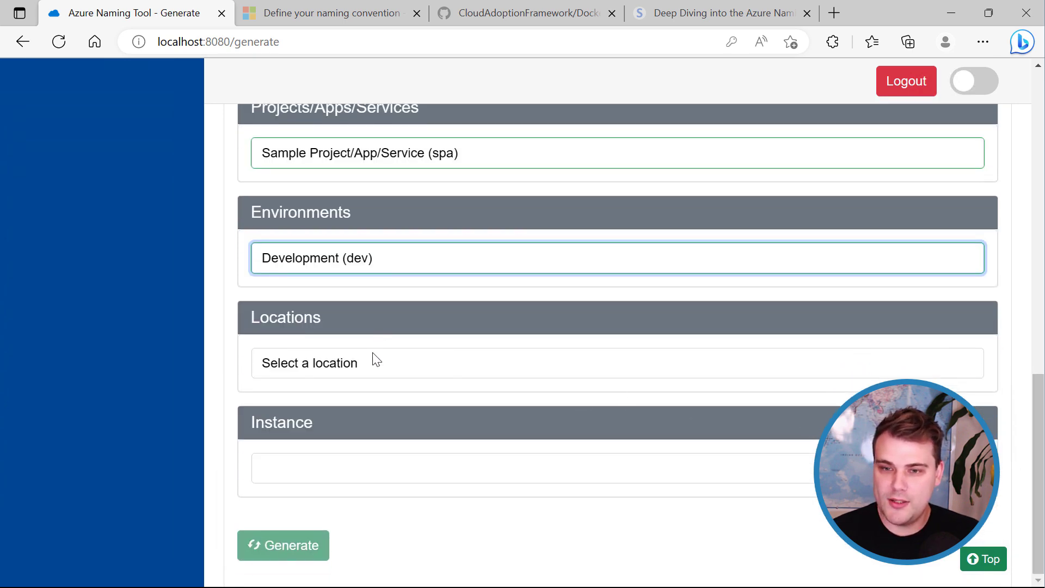
click(374, 361)
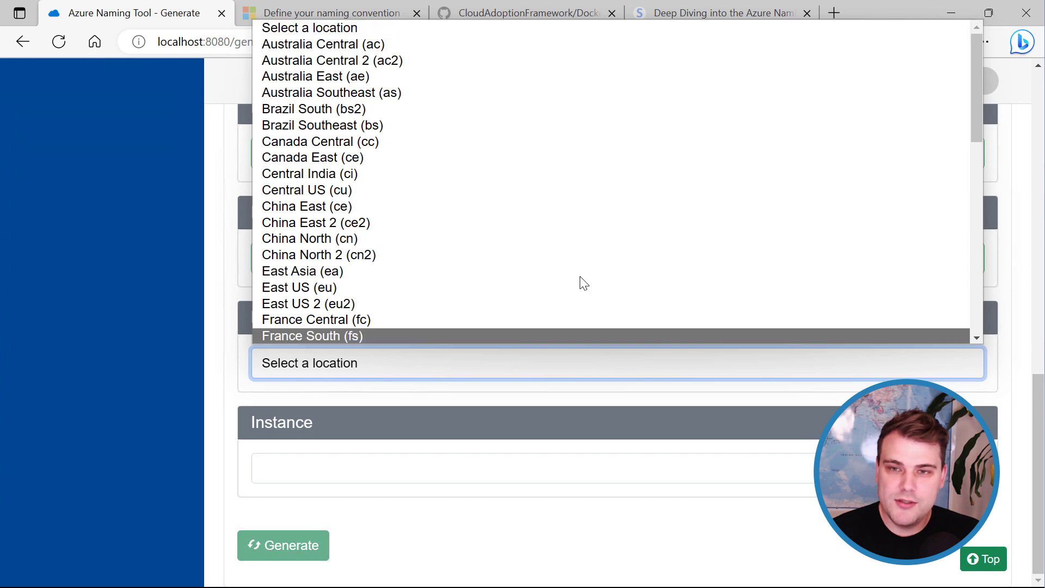
click(334, 76)
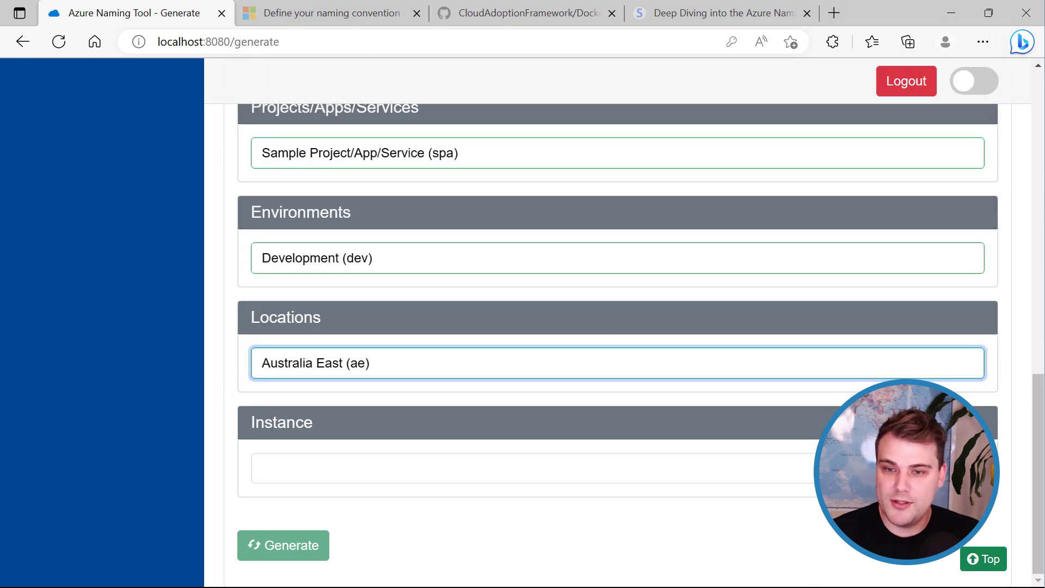
Enter 001 as the instance number.
click(363, 481)
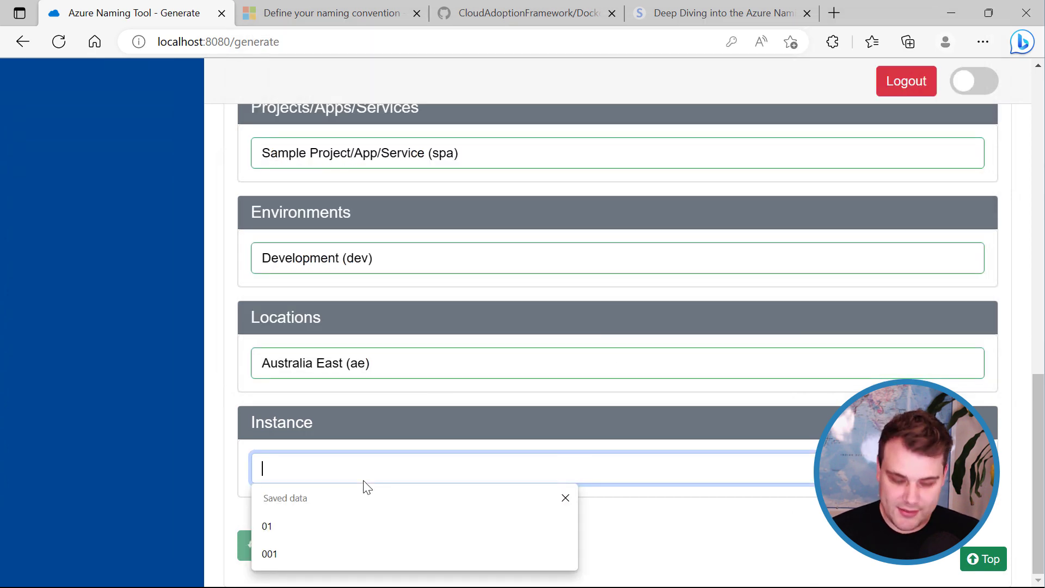
text(001)
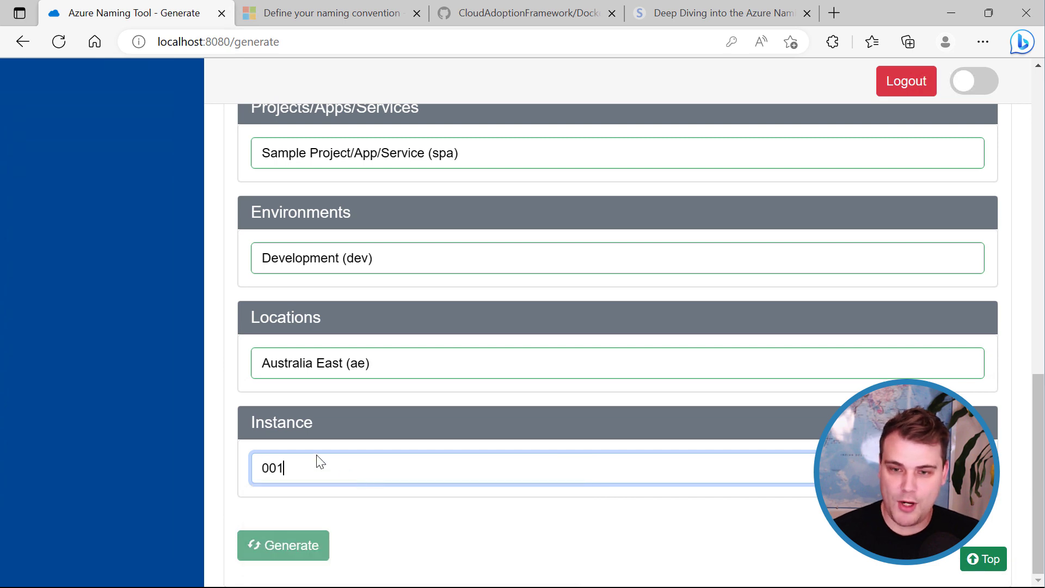
click(443, 525)
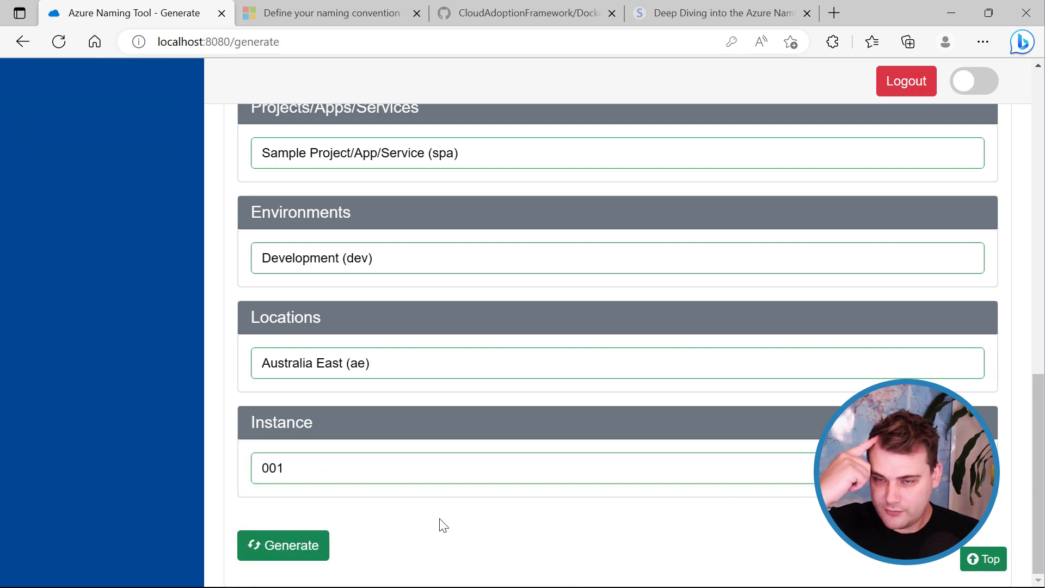
scroll(348, 449, up, 6)
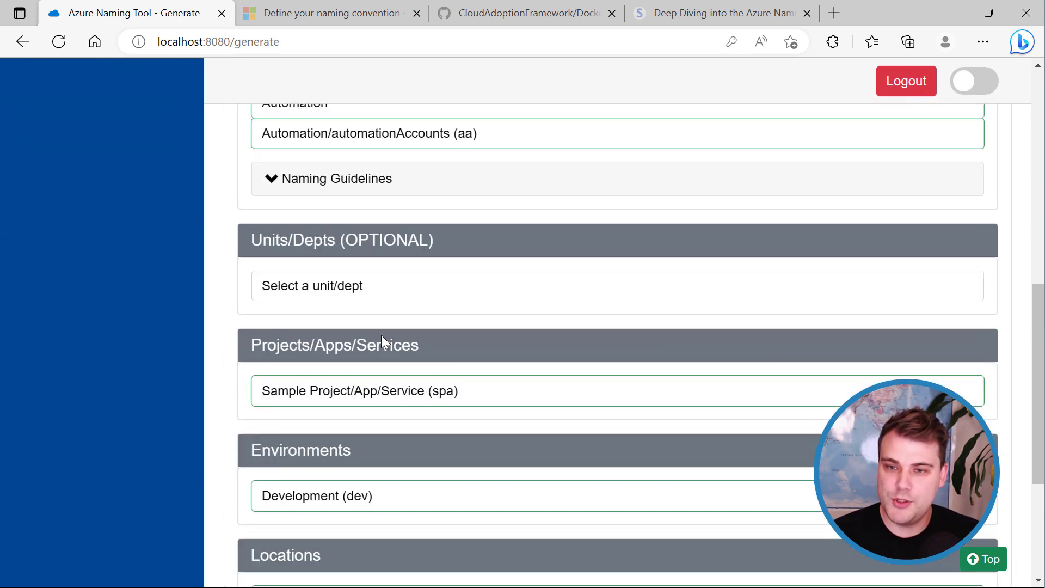
scroll(326, 360, down, 6)
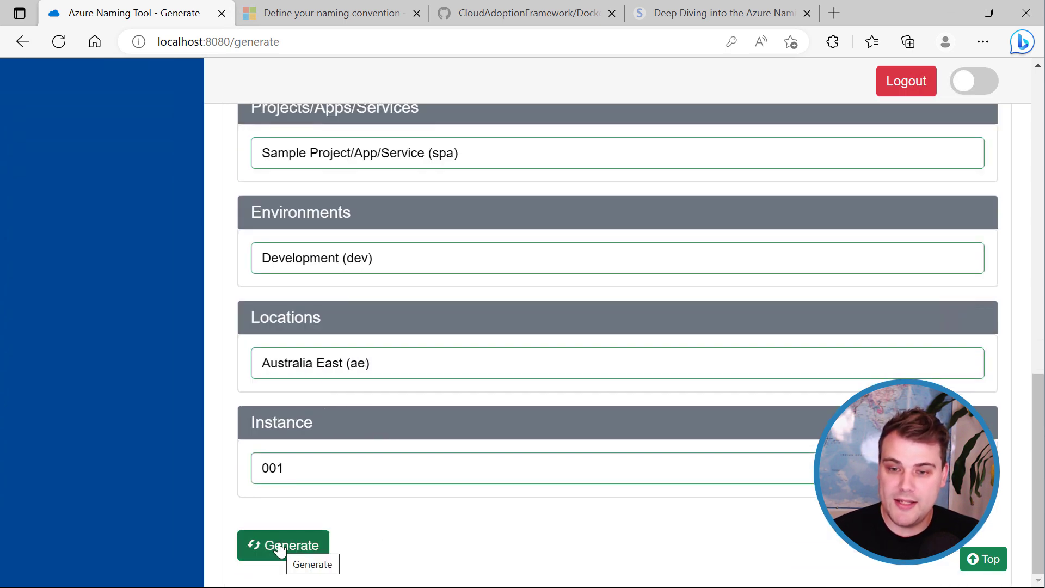
Generate aa-spa-dev-ae-001, export it to generatednames.csv, and open the downloaded file.
click(280, 546)
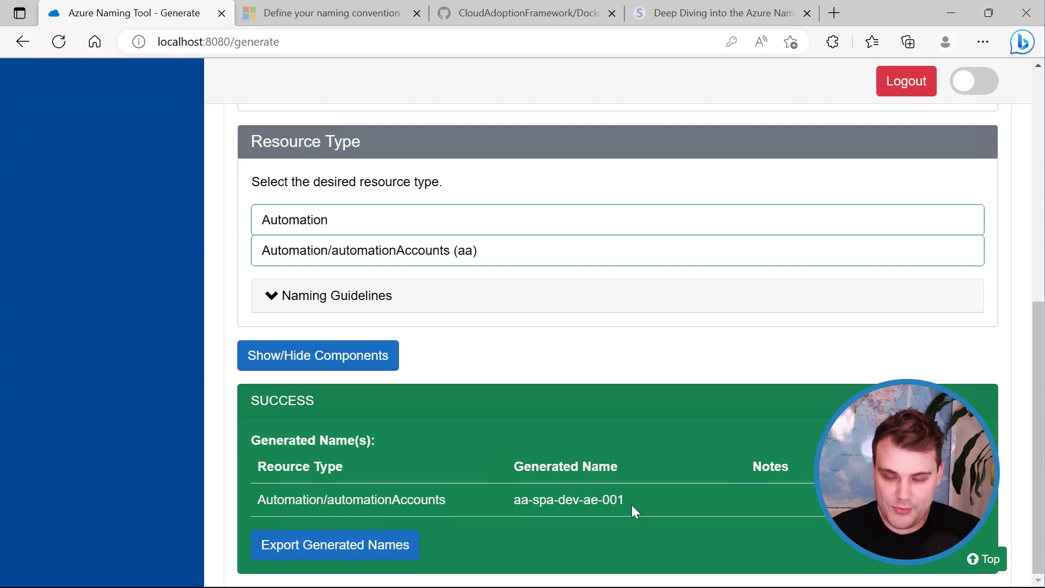
click(533, 539)
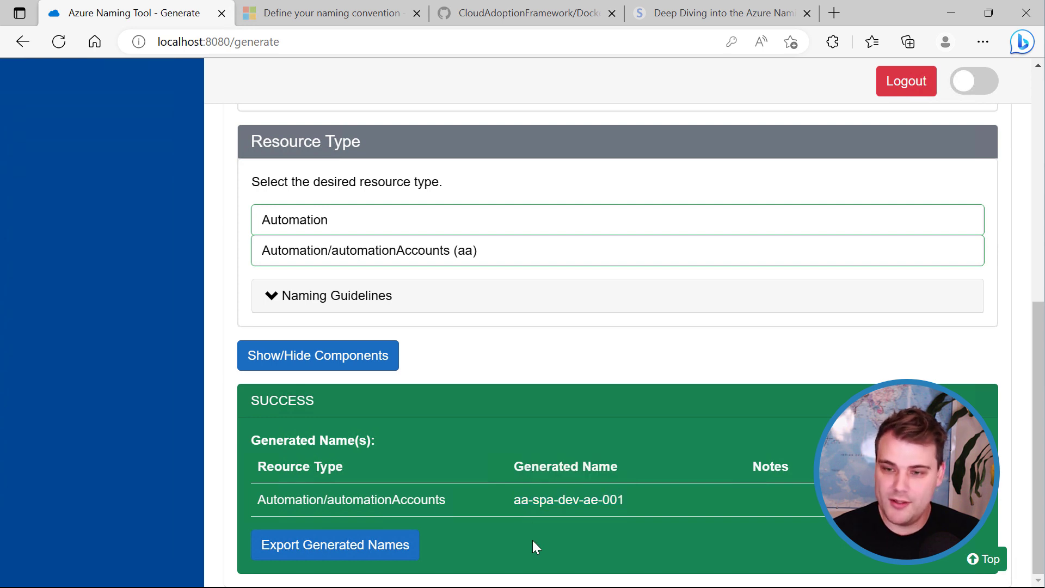
click(352, 554)
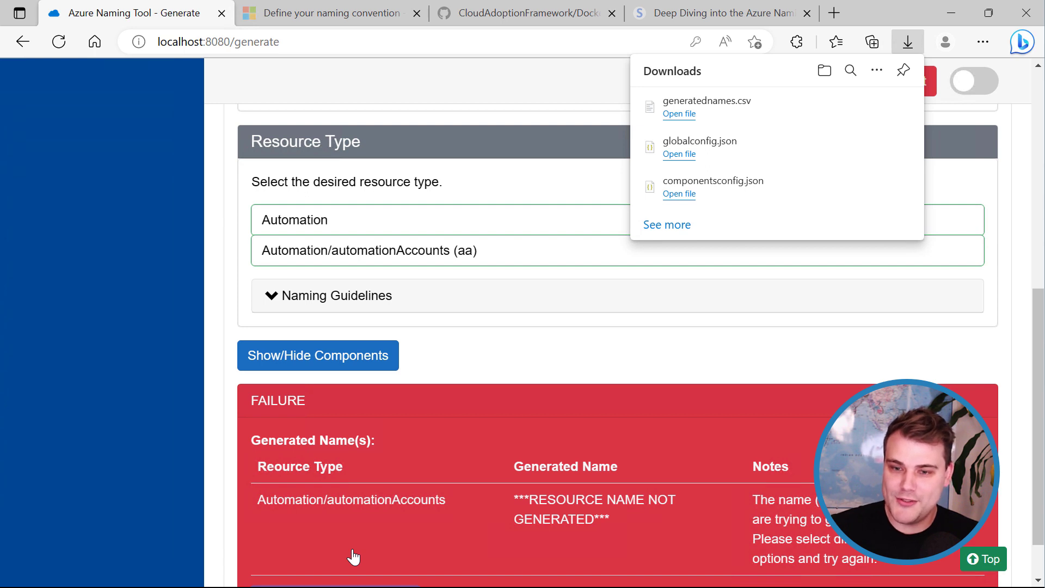
scroll(368, 534, down, 1)
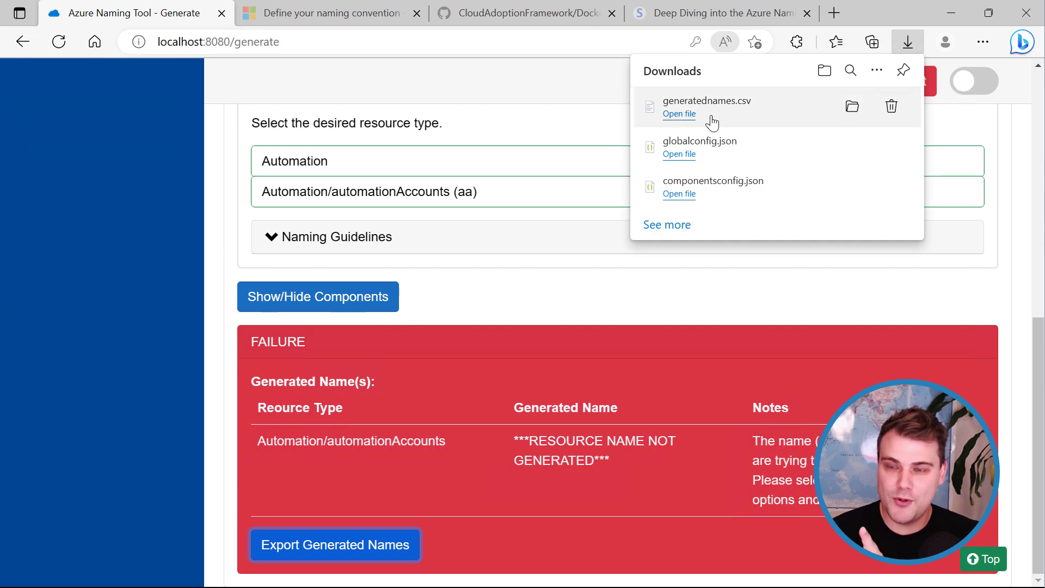
click(679, 115)
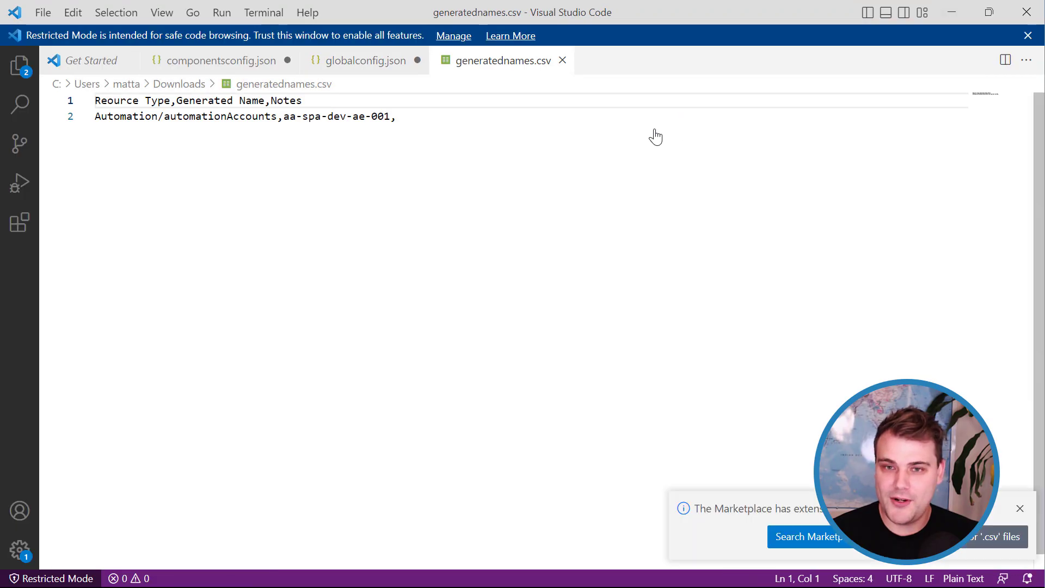
Zoom the VS Code interface in twice to enlarge the CSV contents.
click(370, 220)
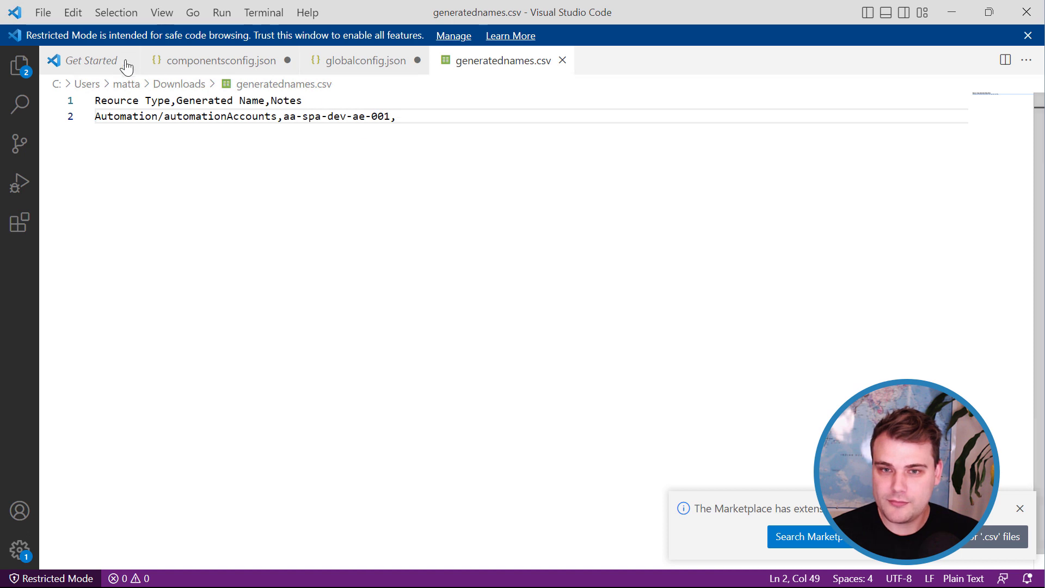
click(152, 14)
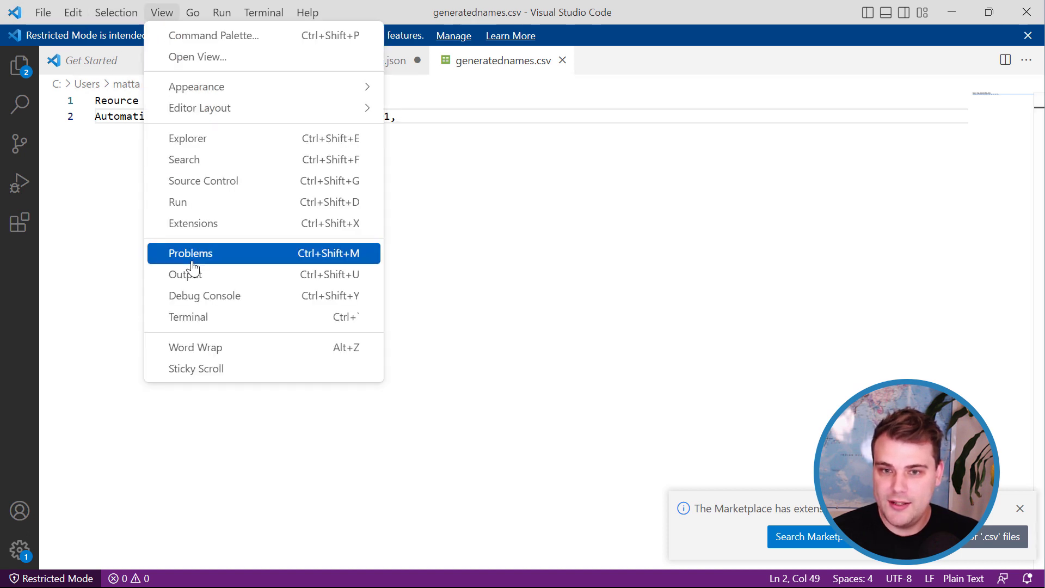
mouse_move(355, 92)
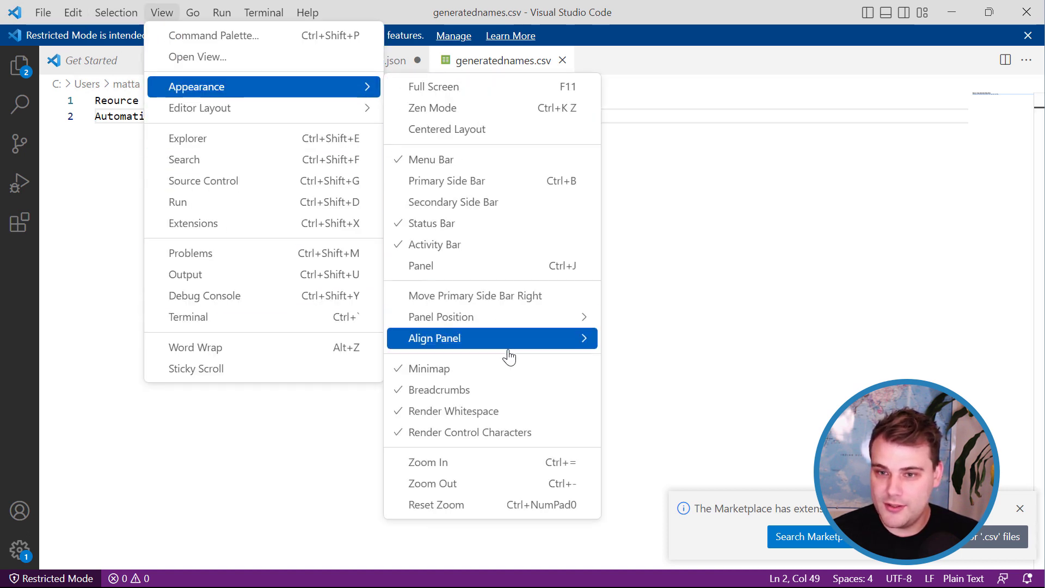
click(497, 463)
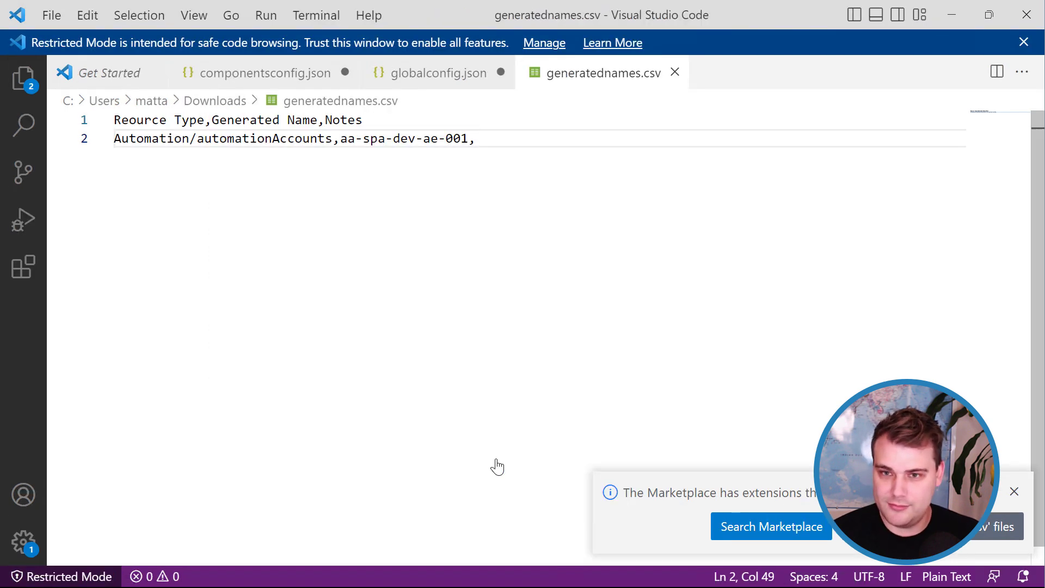
key(ctrl+equal)
key(ctrl+equal)
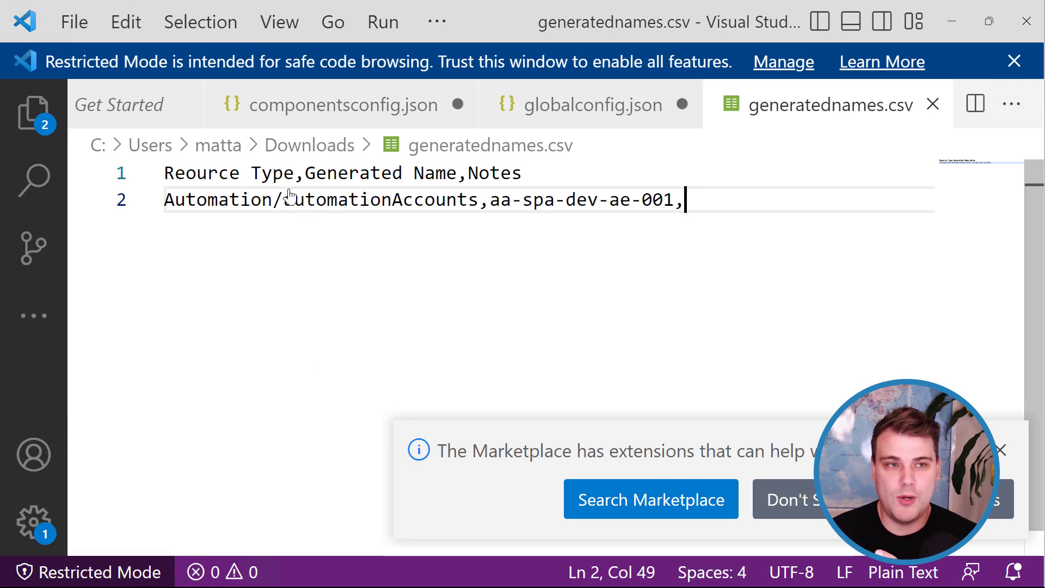
Highlight automationAccounts and the generated name on line 2, then minimize VS Code.
double_click(401, 201)
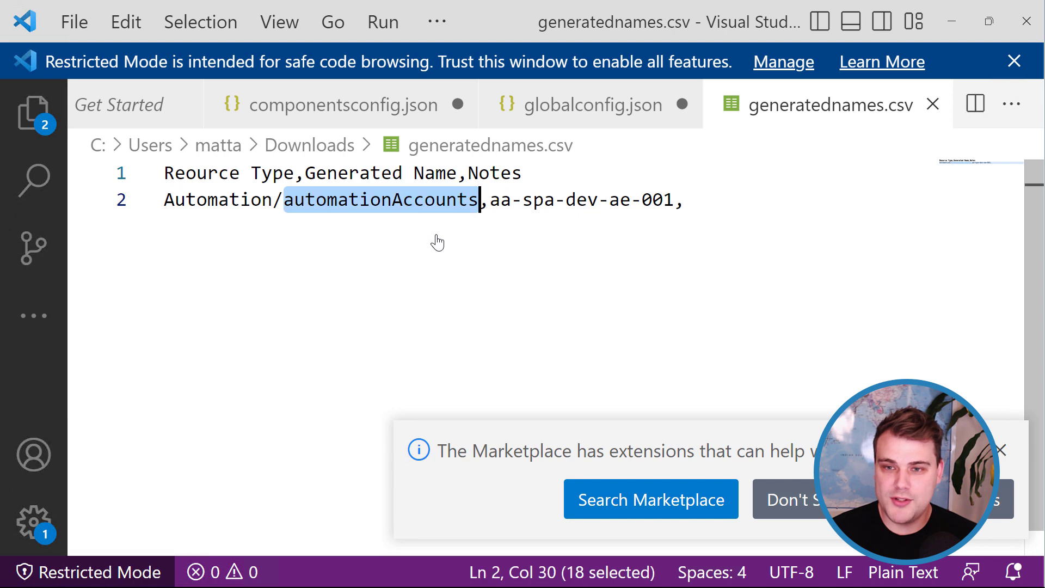
drag(675, 201, 488, 211)
click(594, 252)
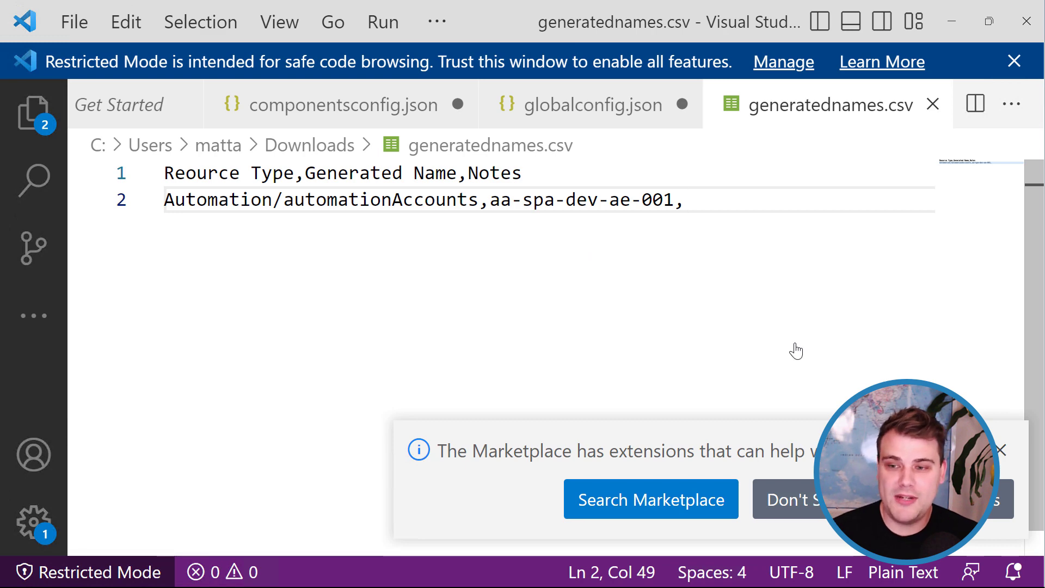
click(949, 24)
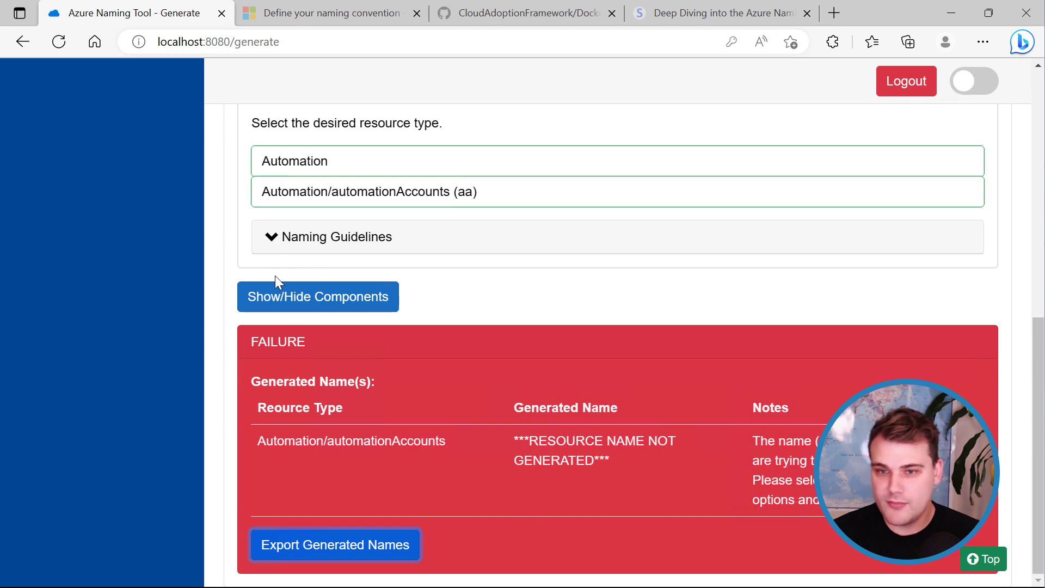
Show the components, change the instance to 002, and generate aa-spa-dev-ae-002.
click(276, 299)
scroll(477, 374, down, 10)
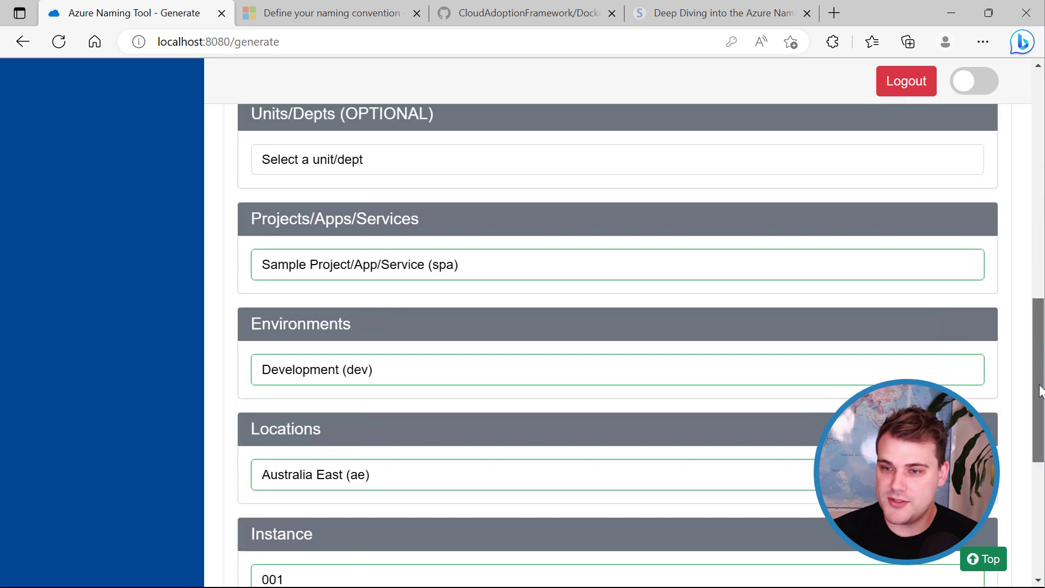
click(322, 272)
key(BackSpace)
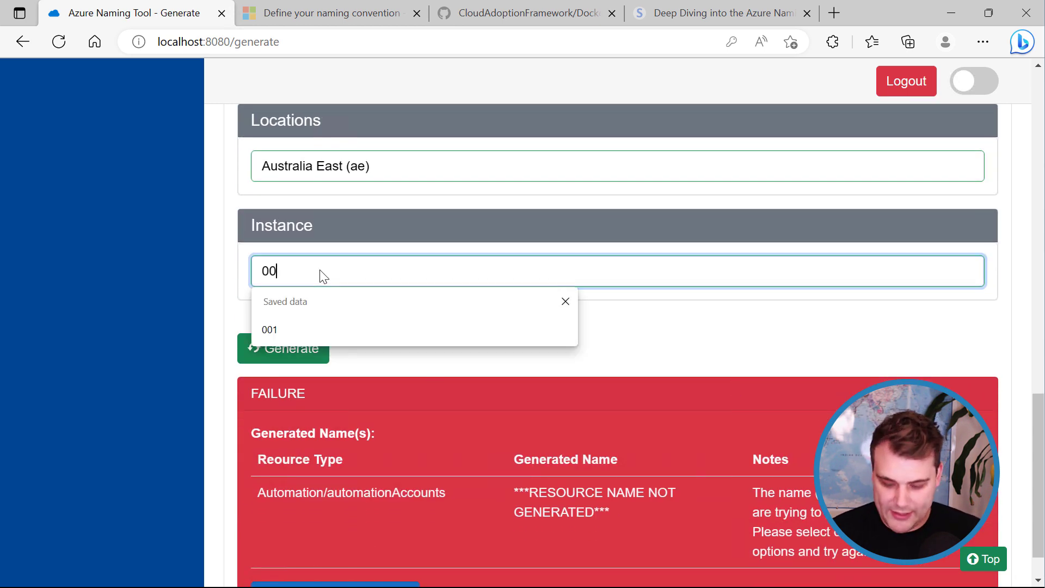
text(2)
click(296, 349)
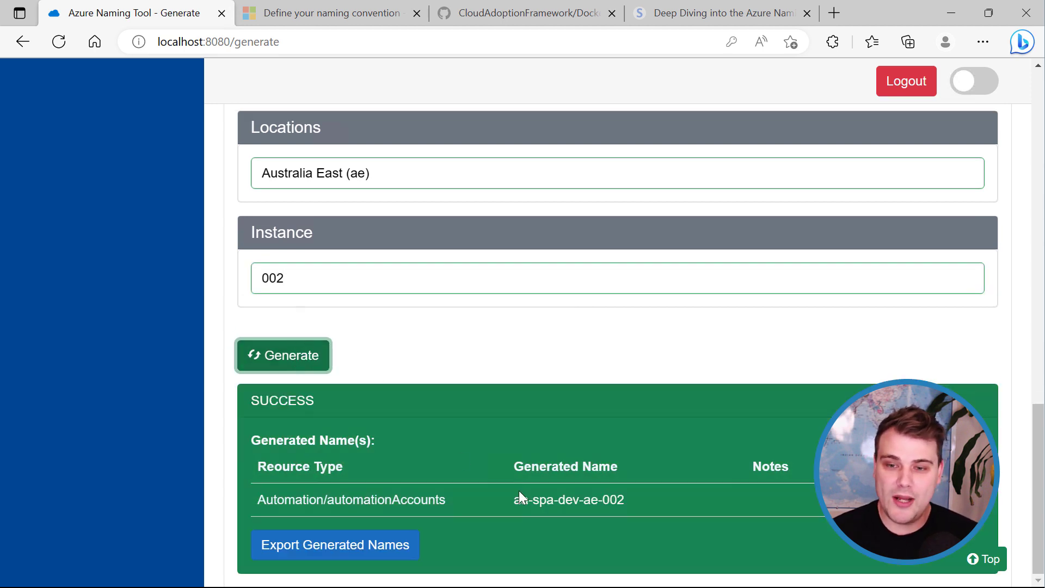
Regenerate with instance 001 to show it fails, then open the Generated Names Log.
click(311, 283)
key(BackSpace)
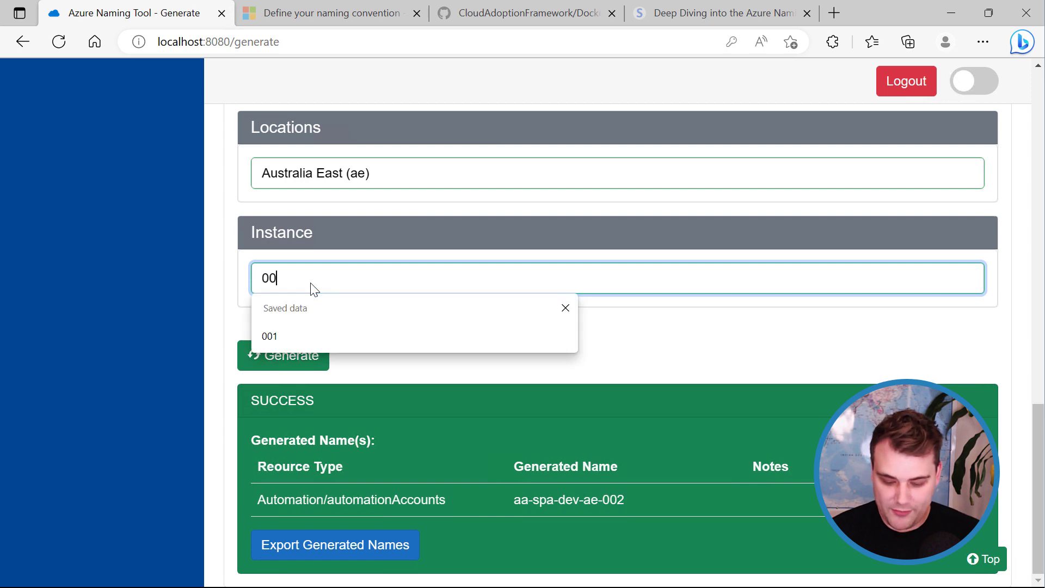
text(1)
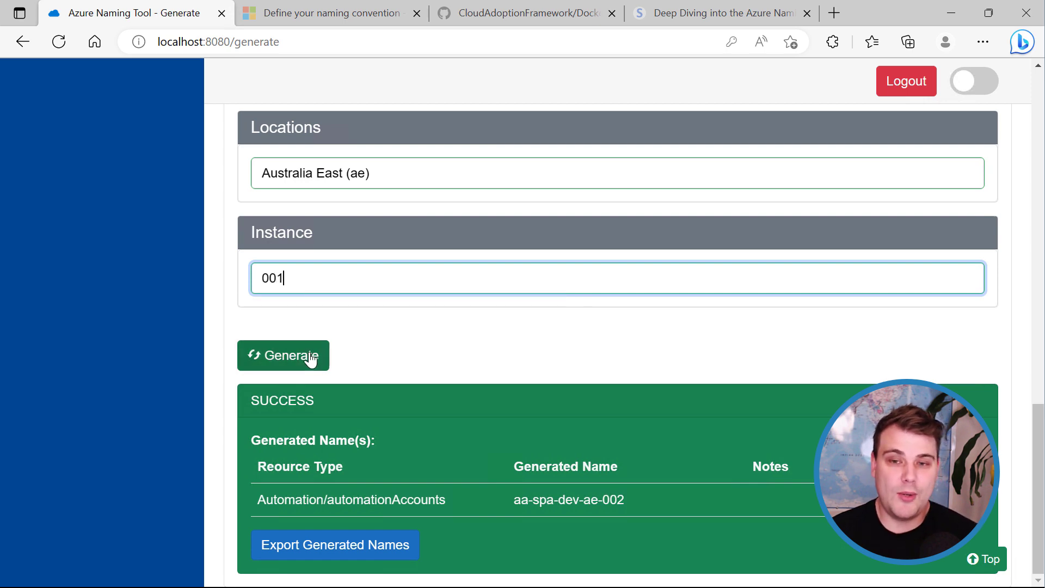
click(307, 358)
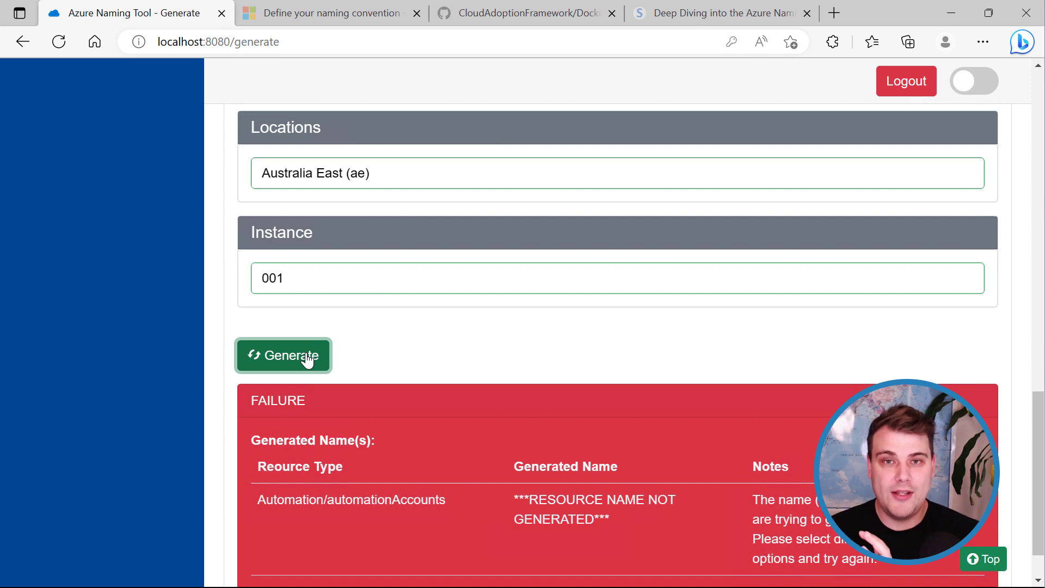
click(423, 364)
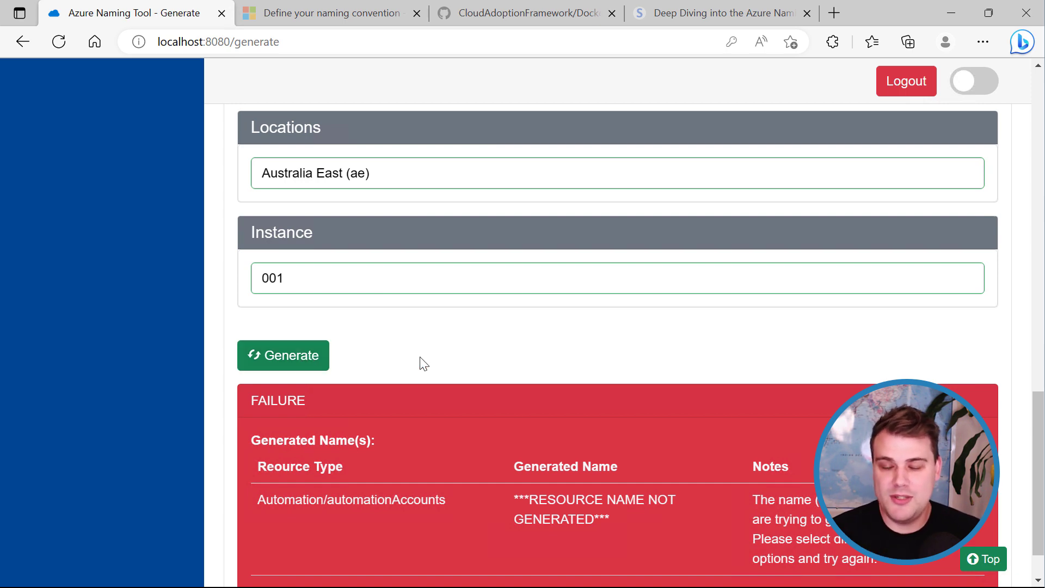
scroll(417, 352, up, 15)
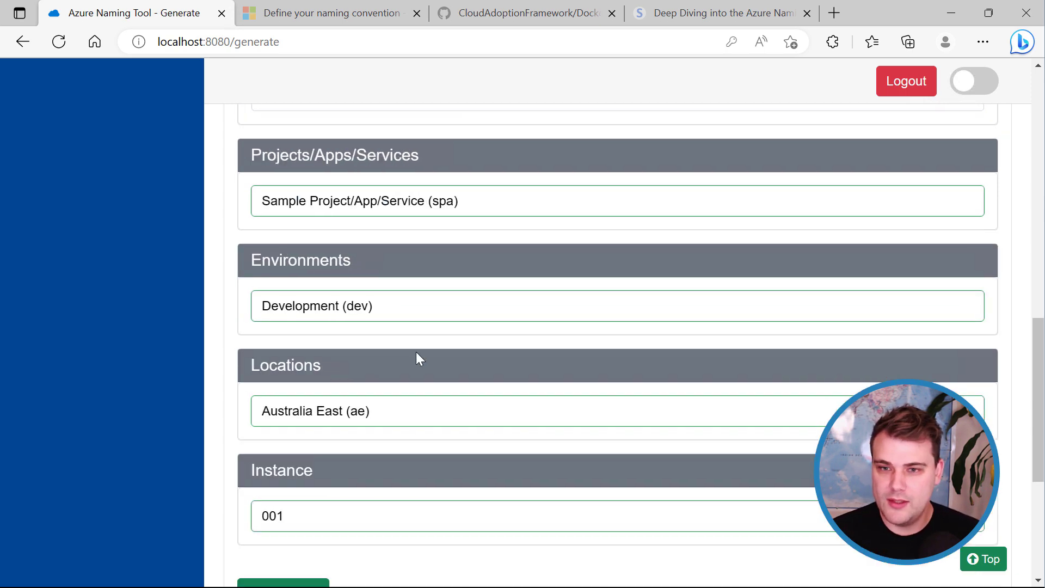
scroll(418, 355, down, 3)
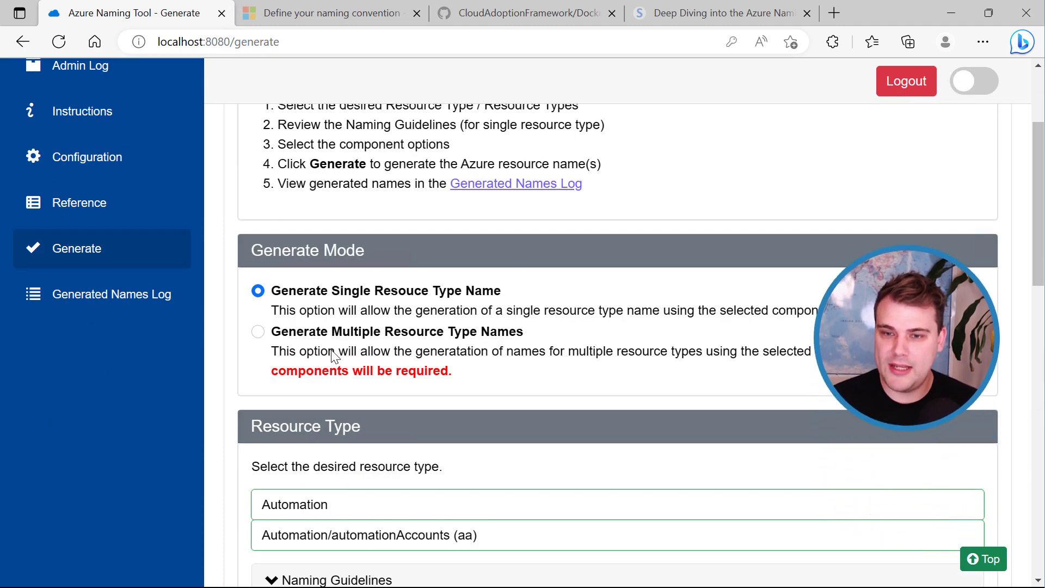
scroll(363, 306, up, 4)
scroll(362, 306, down, 2)
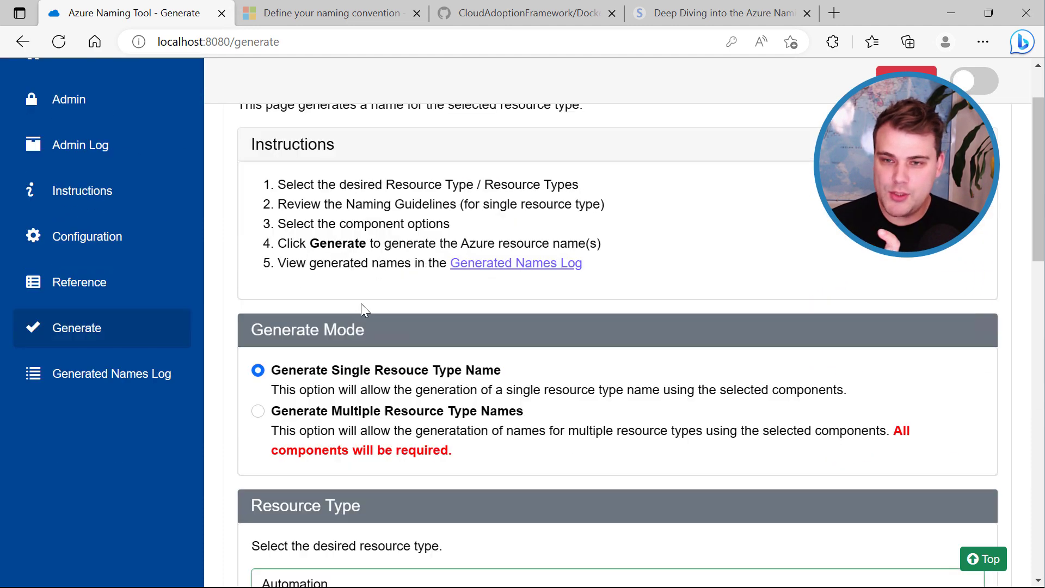
click(106, 387)
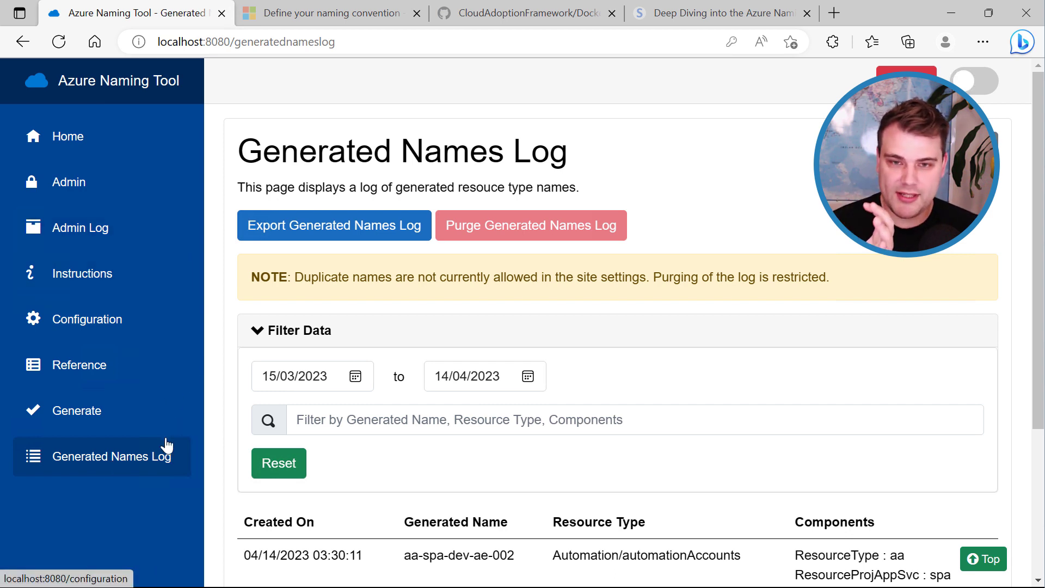
Scroll through the log entries for aa-spa-dev-ae-001 and aa-spa-dev-ae-002, then return to Generate.
scroll(1037, 276, down, 3)
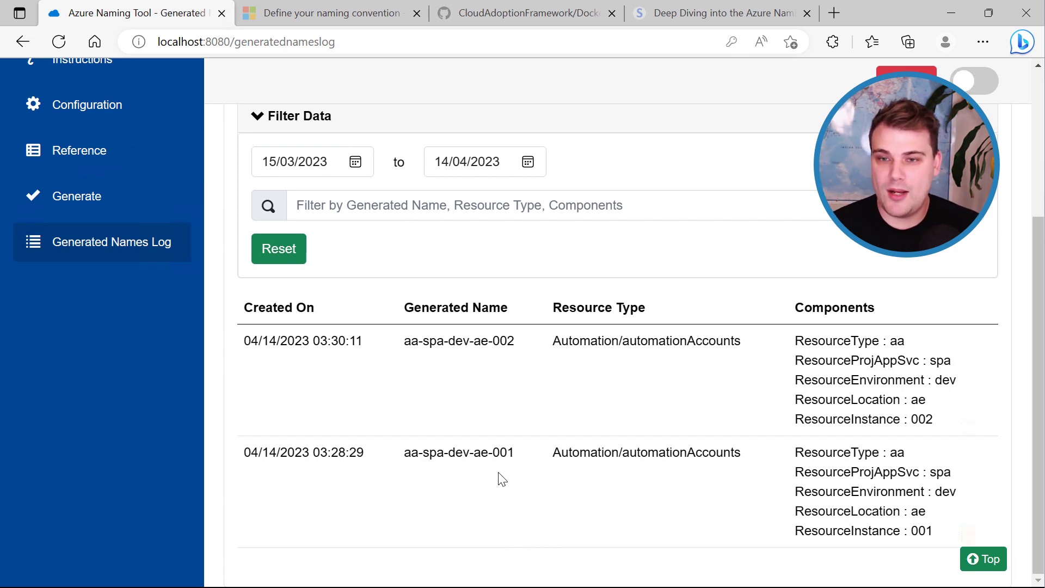
scroll(497, 476, up, 4)
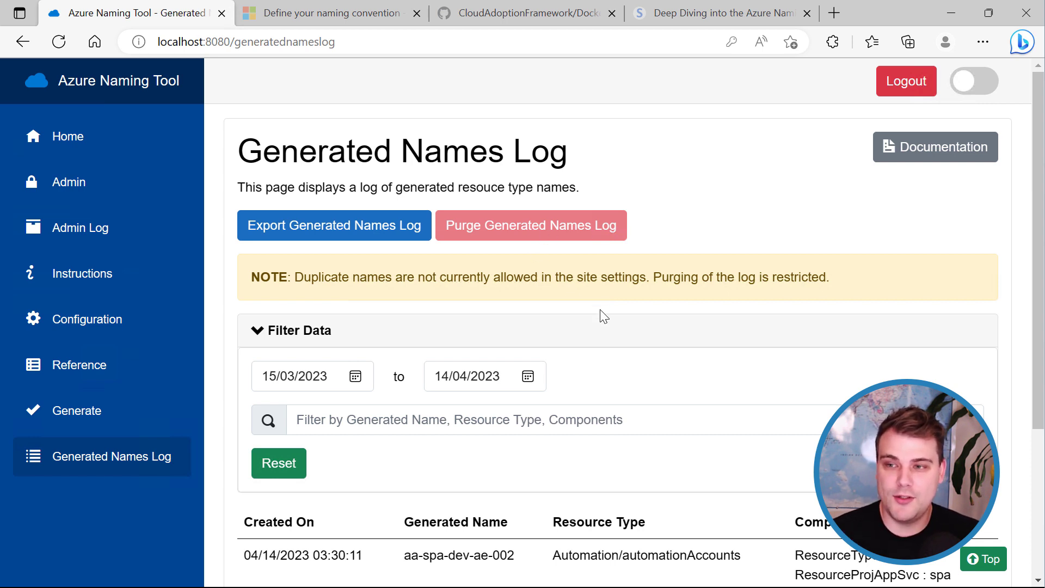
click(86, 412)
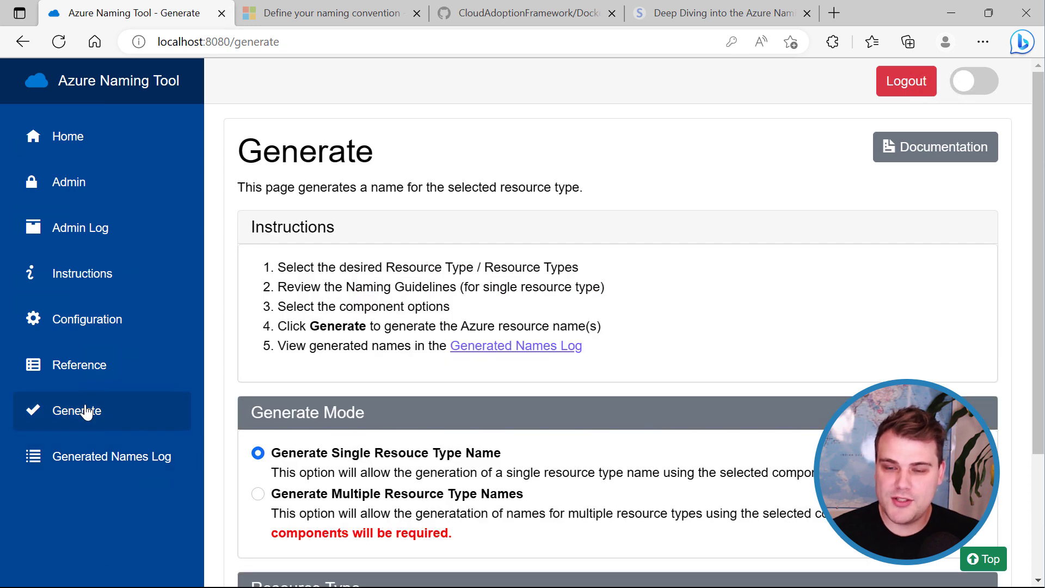
Select the Generate Multiple Resource Type Names option to bring up the Select Resource Types dialog.
scroll(649, 201, down, 3)
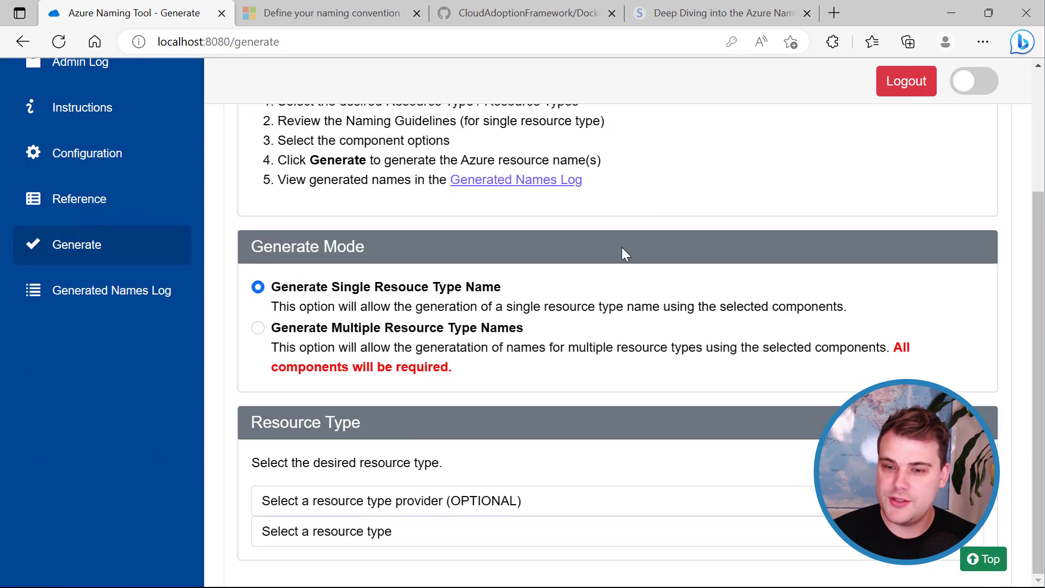
click(357, 331)
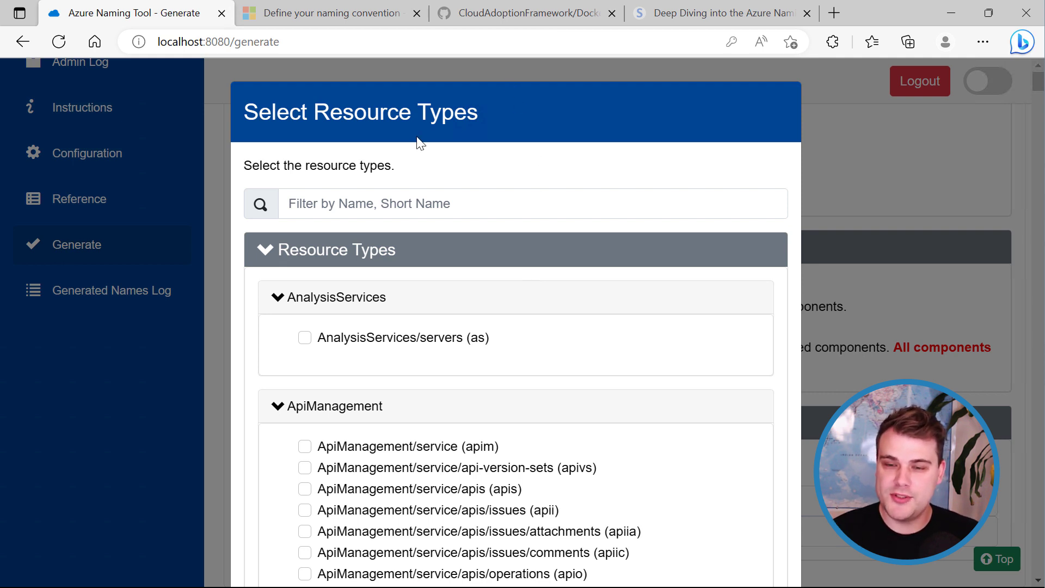
Filter for and tick Storage/storageAccounts (st) and Cache/Redis (redis).
click(456, 212)
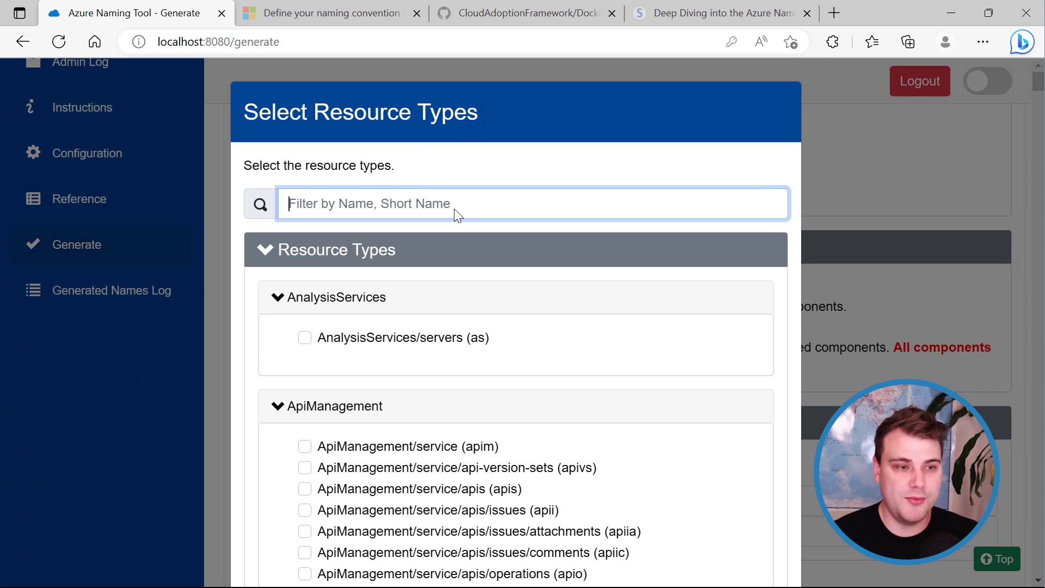
text(storageacc)
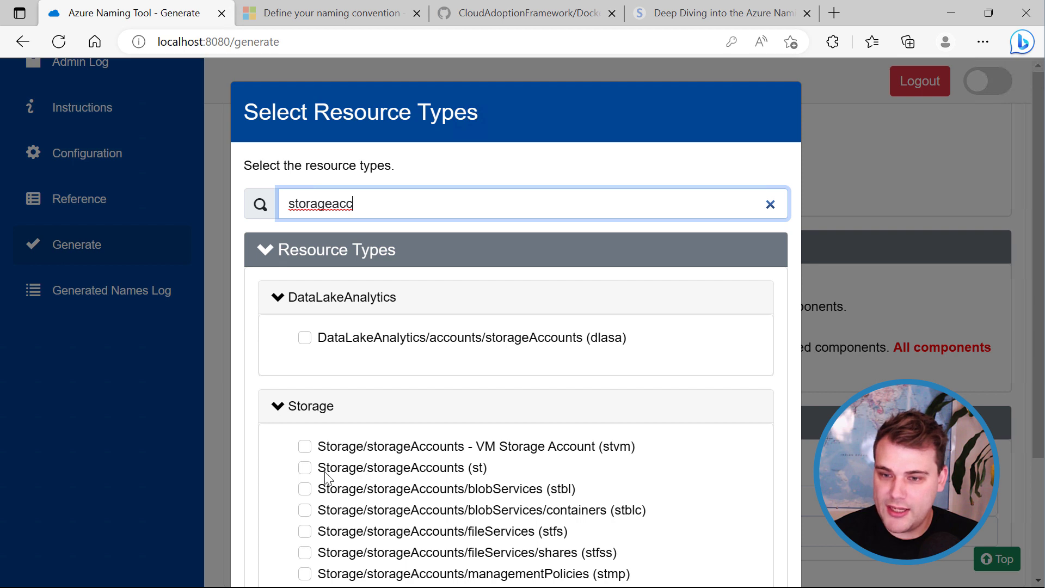
click(305, 472)
drag(378, 206, 235, 214)
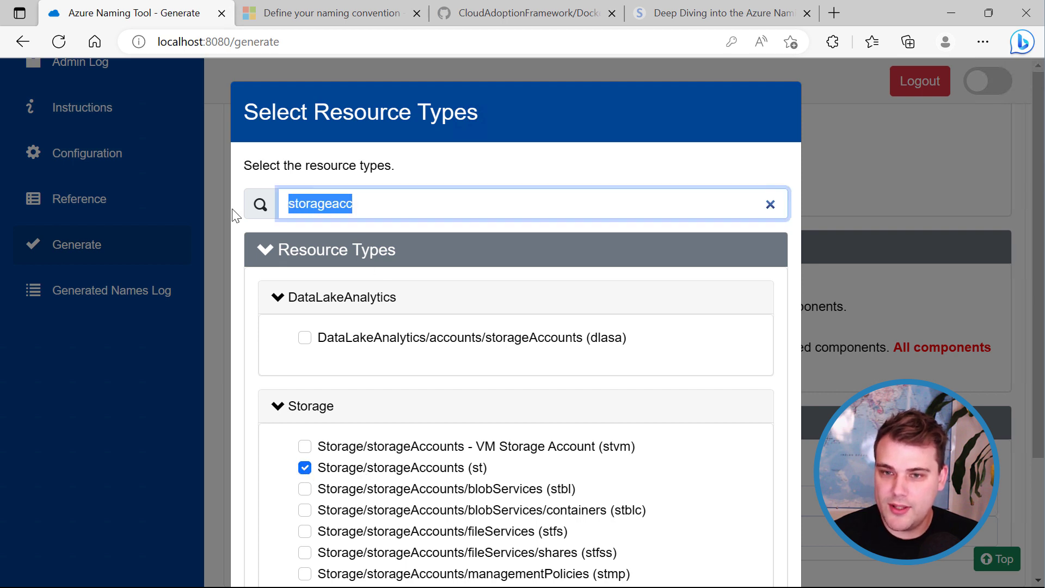
text(redis c)
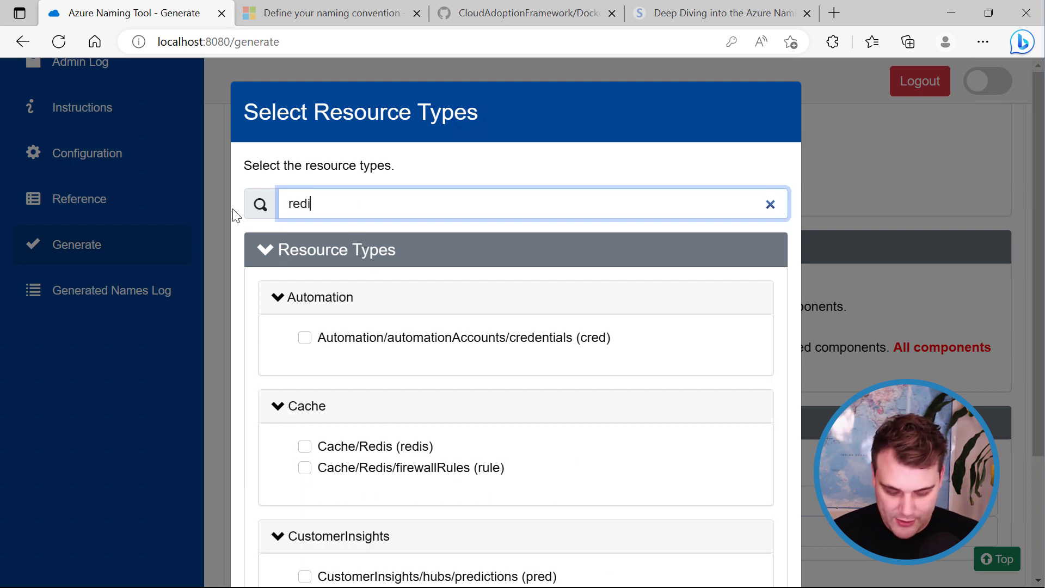
key(BackSpace)
key(BackSpace)
text(c)
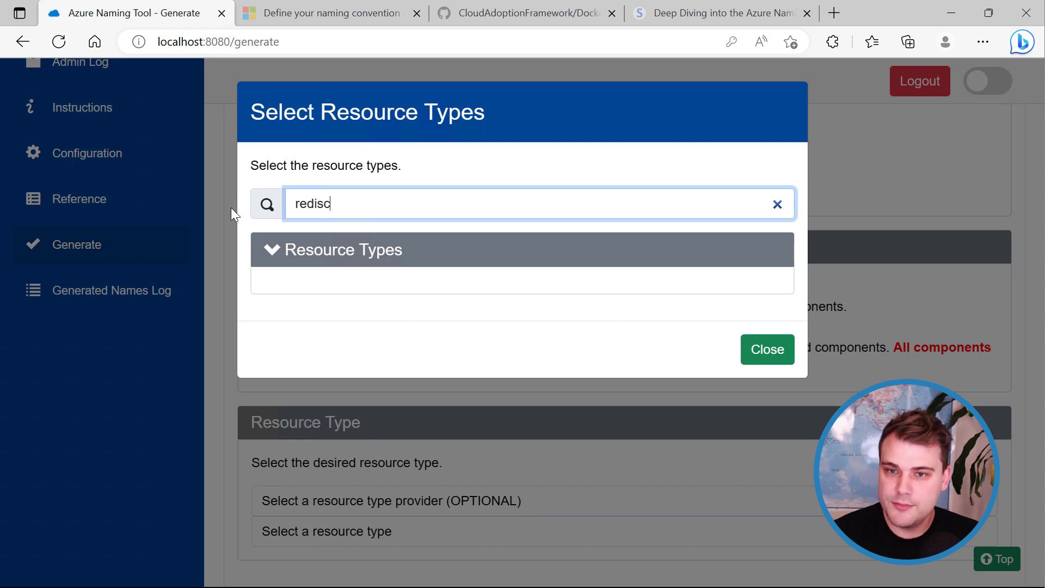
key(BackSpace)
click(310, 337)
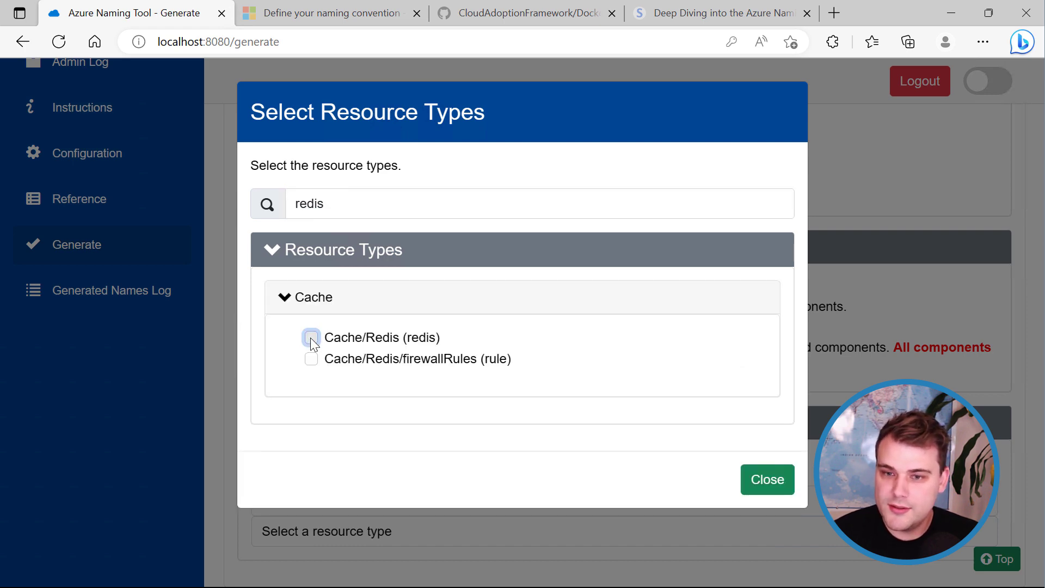
Filter for 'serviceb', tick ServiceBus/namespaces (sb), and close the dialog.
click(315, 207)
double_click(321, 205)
text(s)
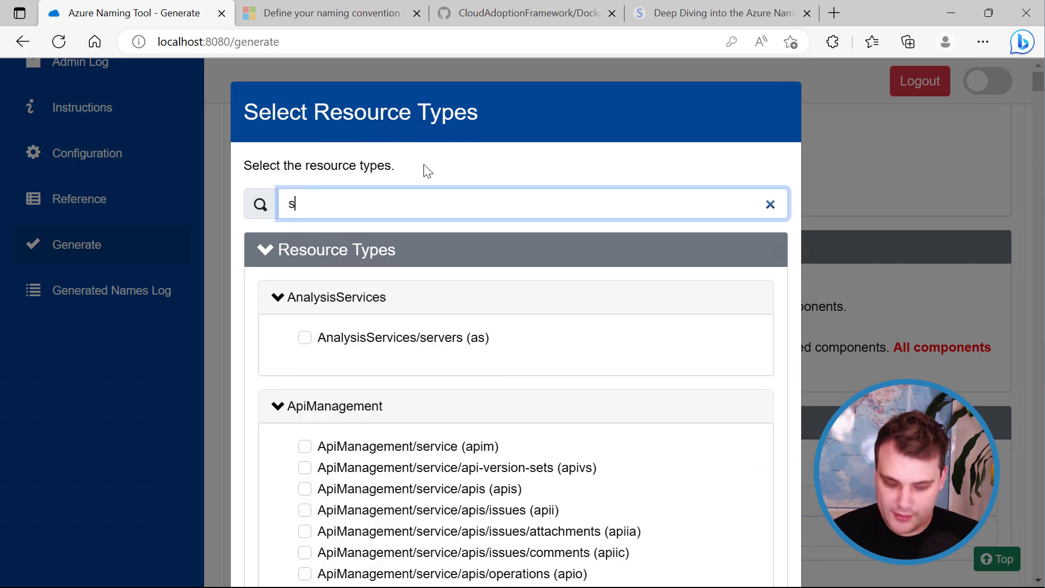
text(ervic)
key(BackSpace)
key(BackSpace)
key(BackSpace)
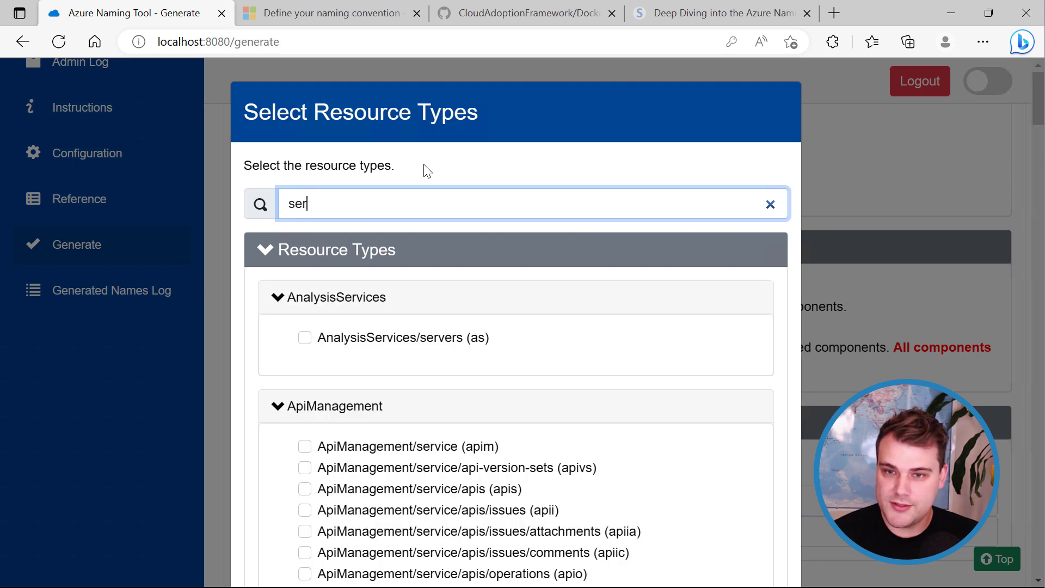
text(vicet)
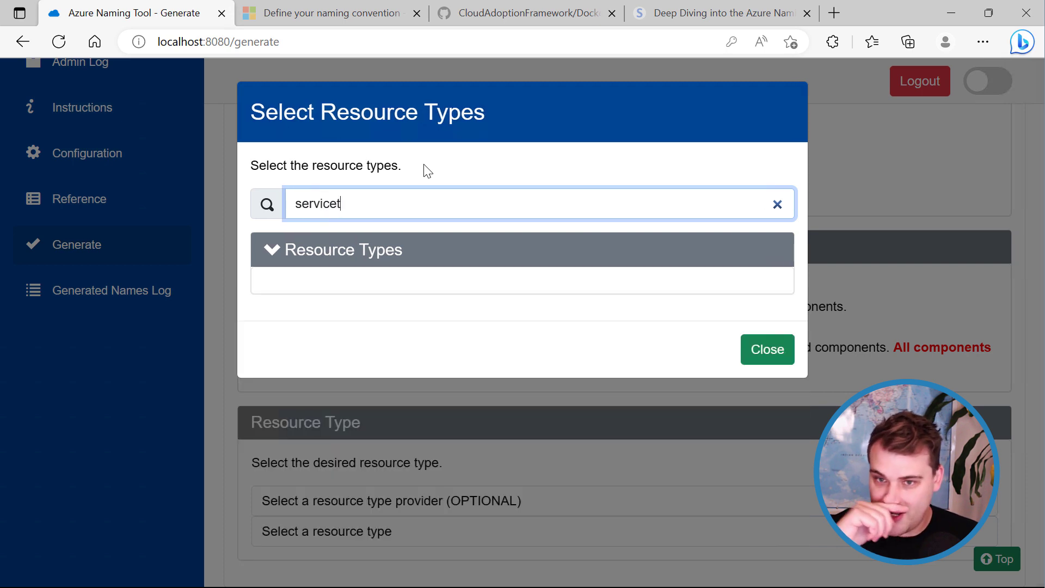
key(BackSpace)
text(b)
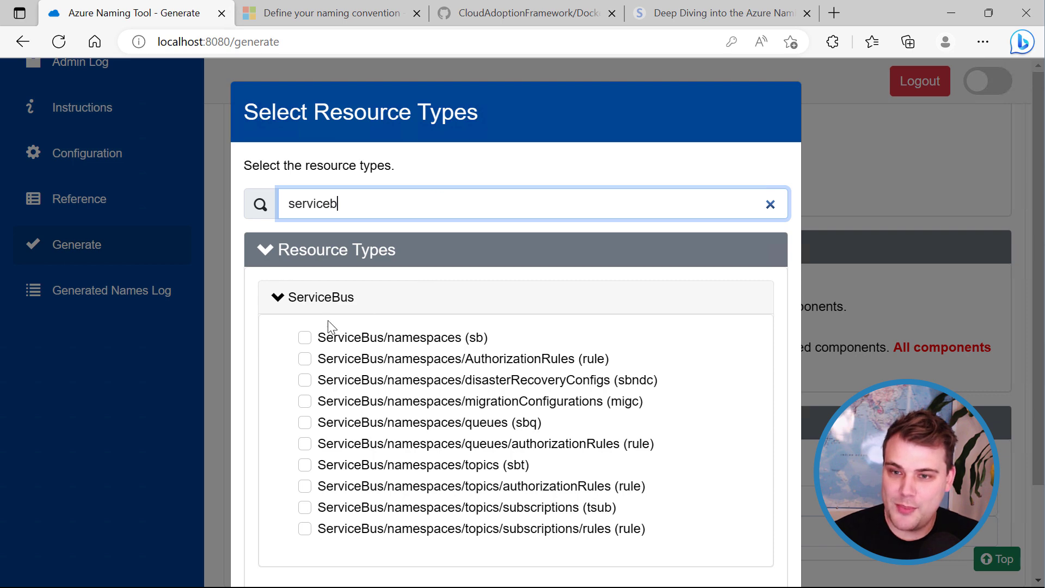
click(305, 337)
scroll(702, 355, down, 2)
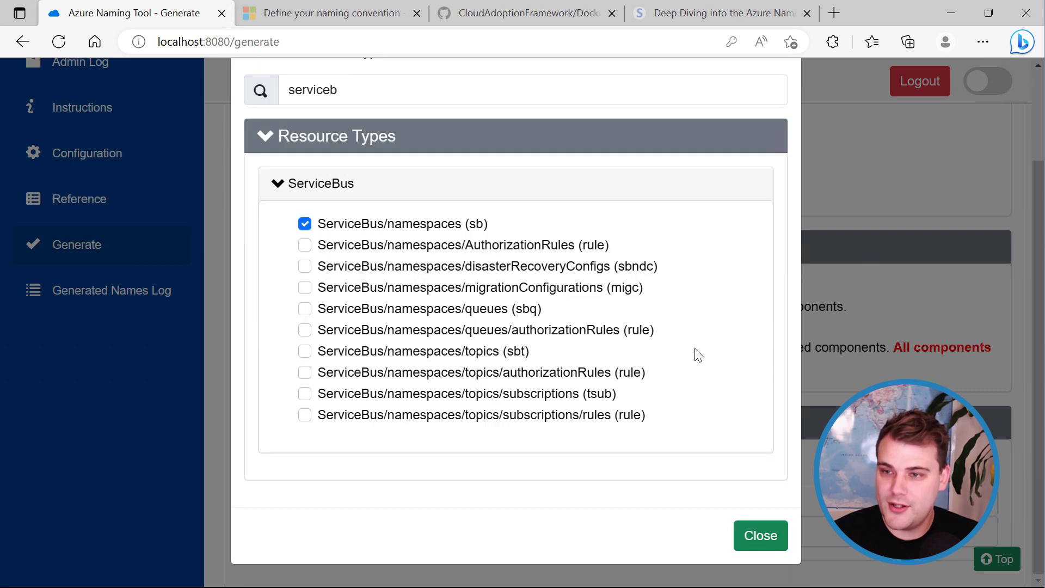
click(759, 537)
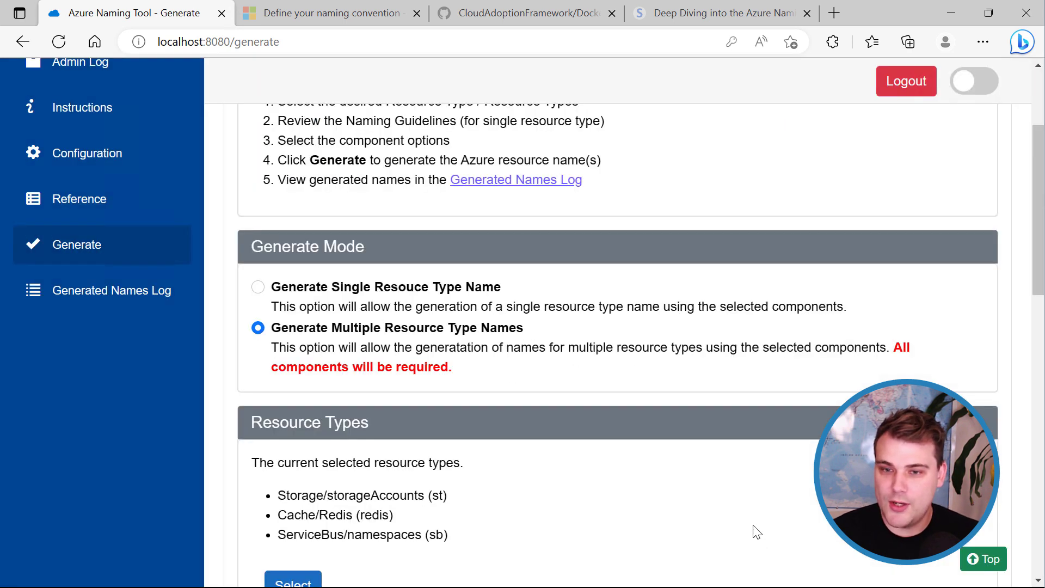
Reopen the resource type picker and tick ApiManagement/service (apim).
scroll(684, 450, down, 3)
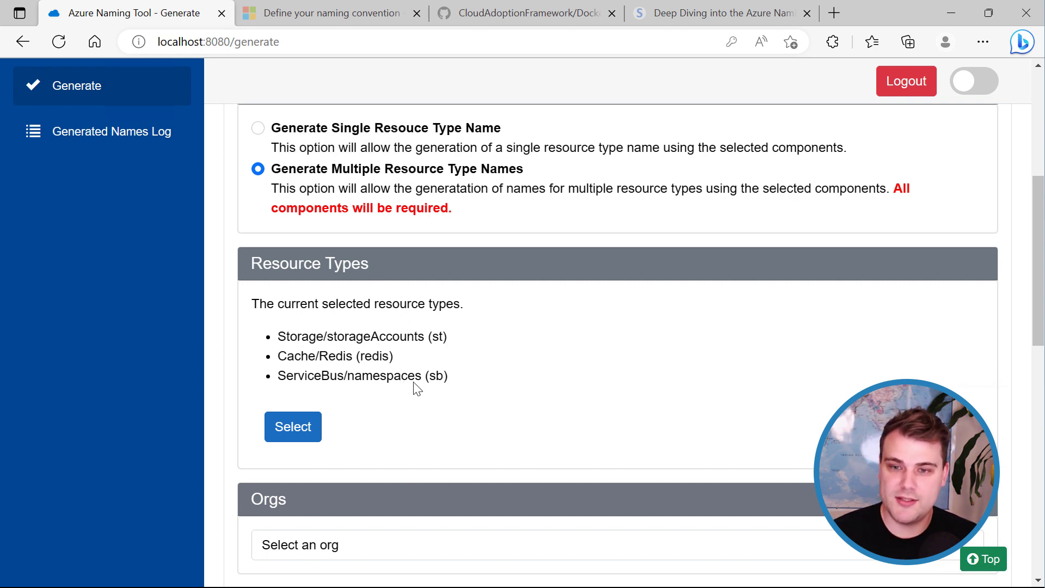
scroll(467, 385, up, 5)
scroll(467, 385, down, 8)
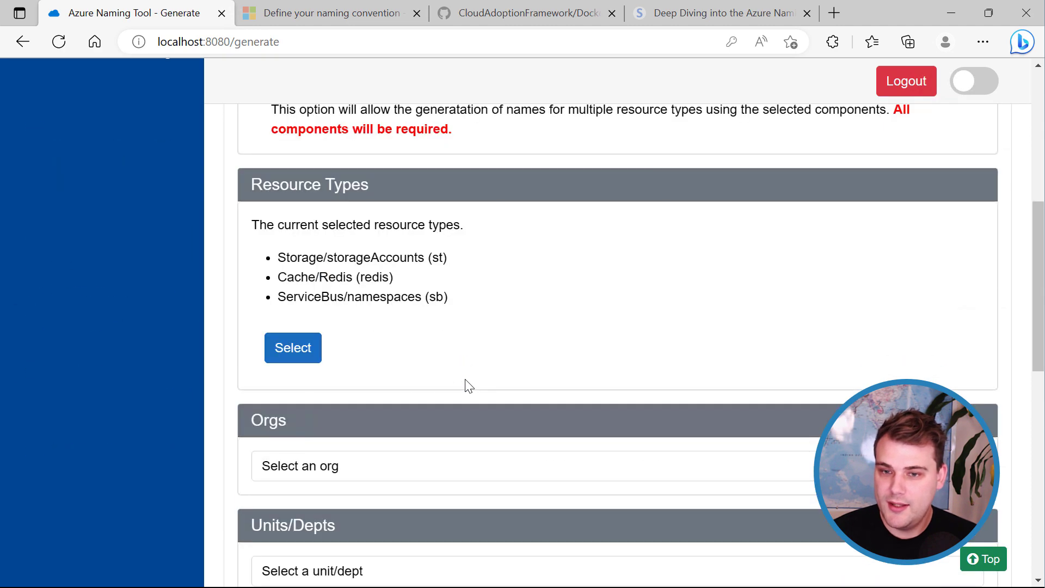
scroll(331, 279, down, 3)
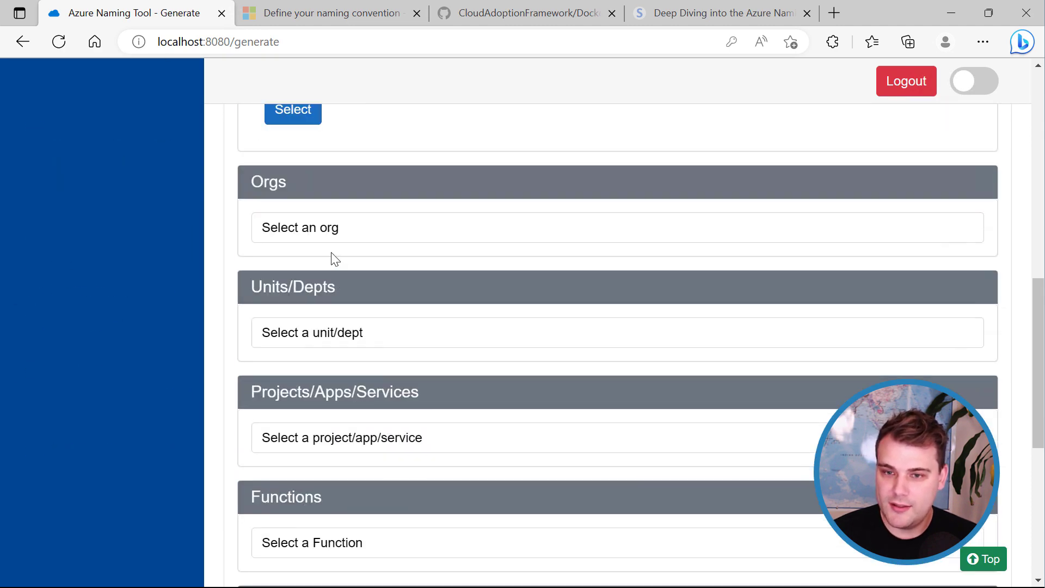
scroll(332, 257, up, 6)
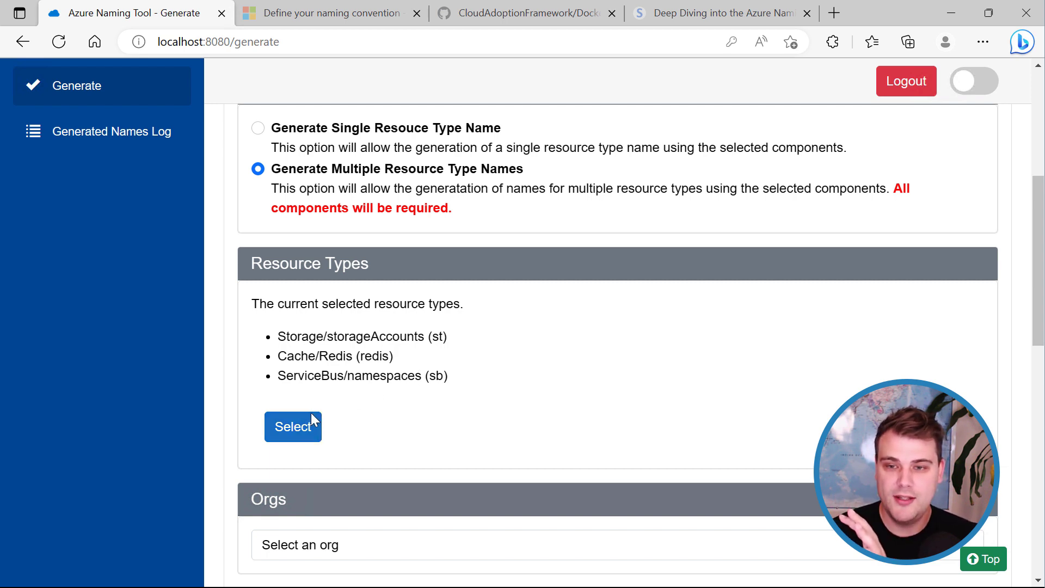
click(293, 426)
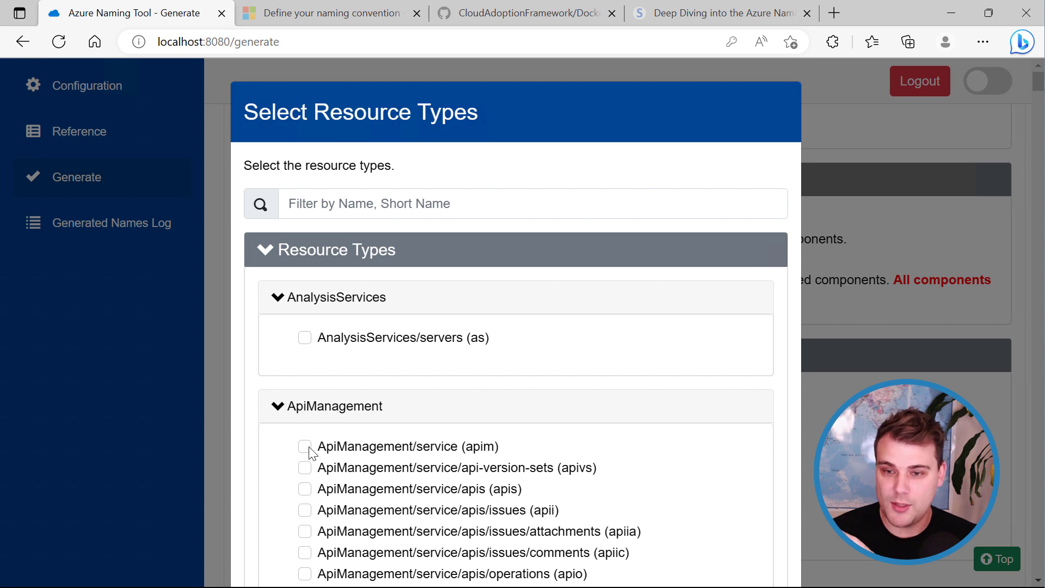
click(307, 449)
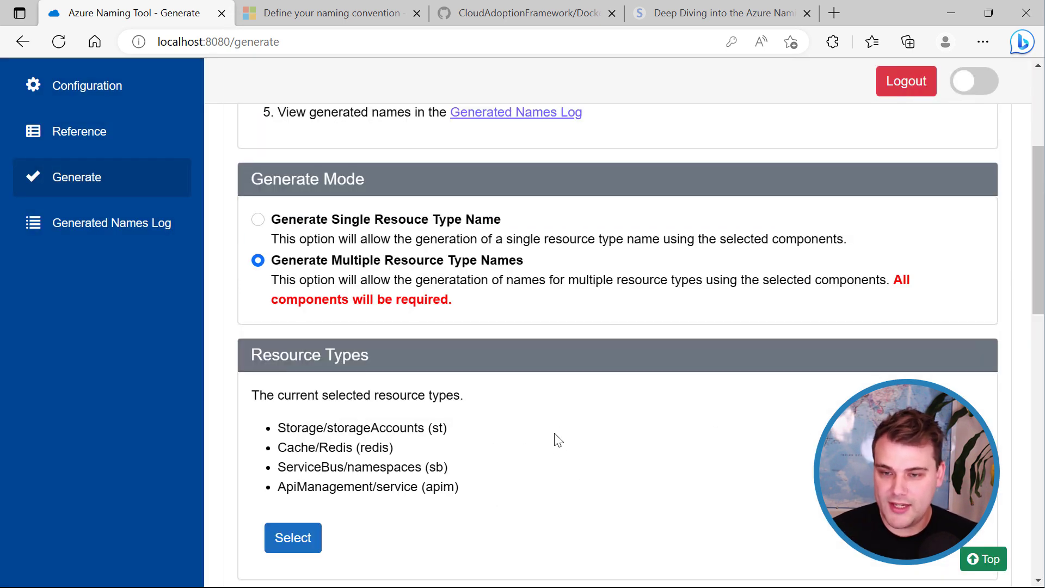
scroll(556, 429, down, 3)
scroll(571, 385, down, 4)
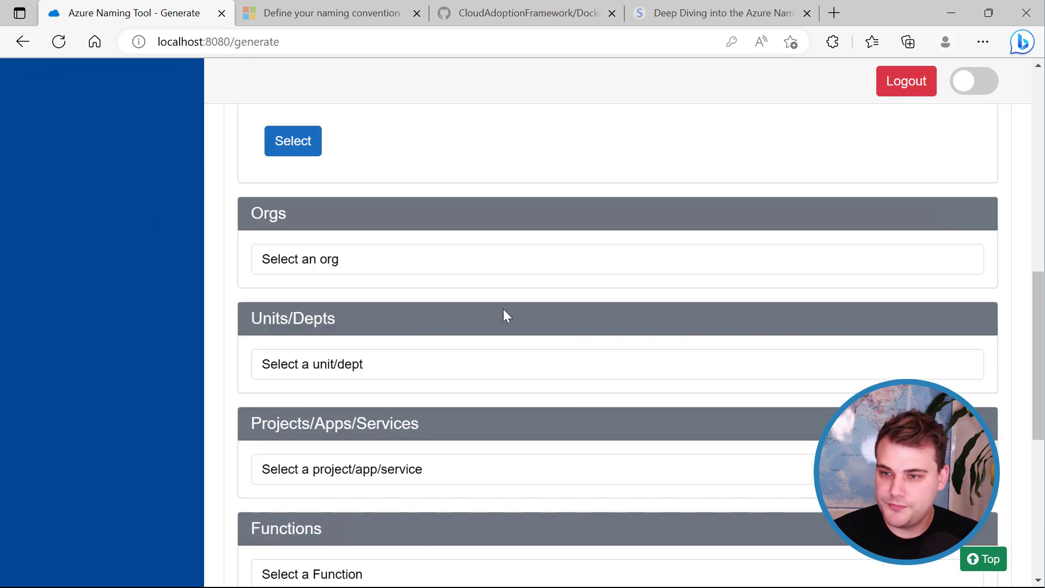
scroll(527, 329, down, 1)
scroll(527, 329, up, 15)
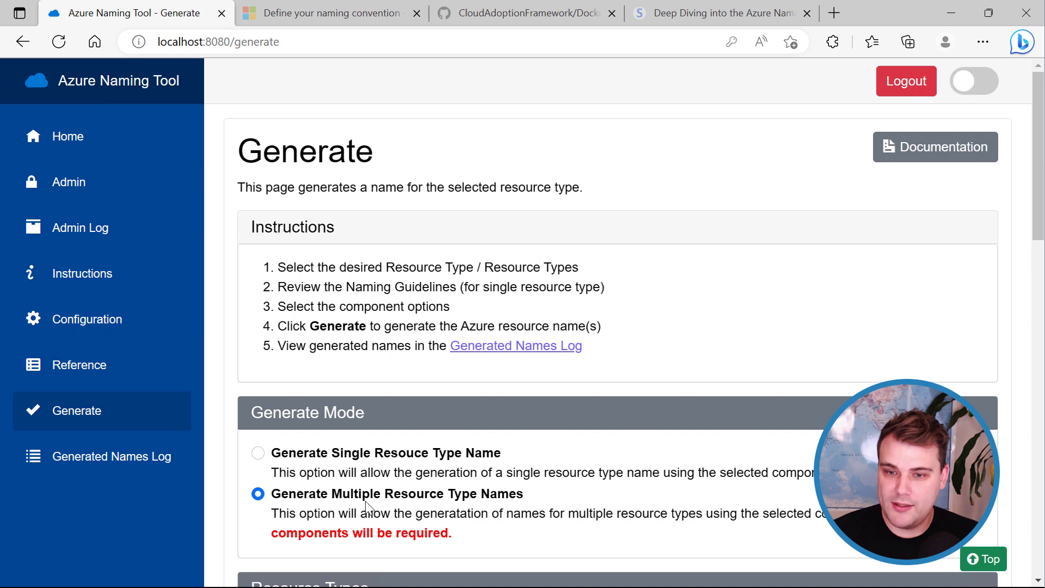
scroll(511, 531, down, 3)
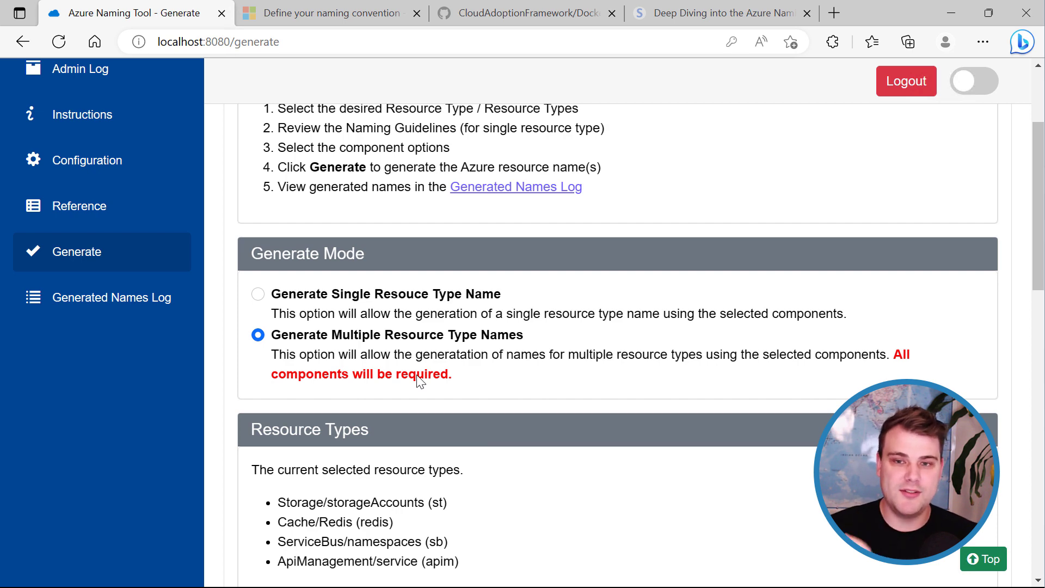
scroll(483, 403, down, 1)
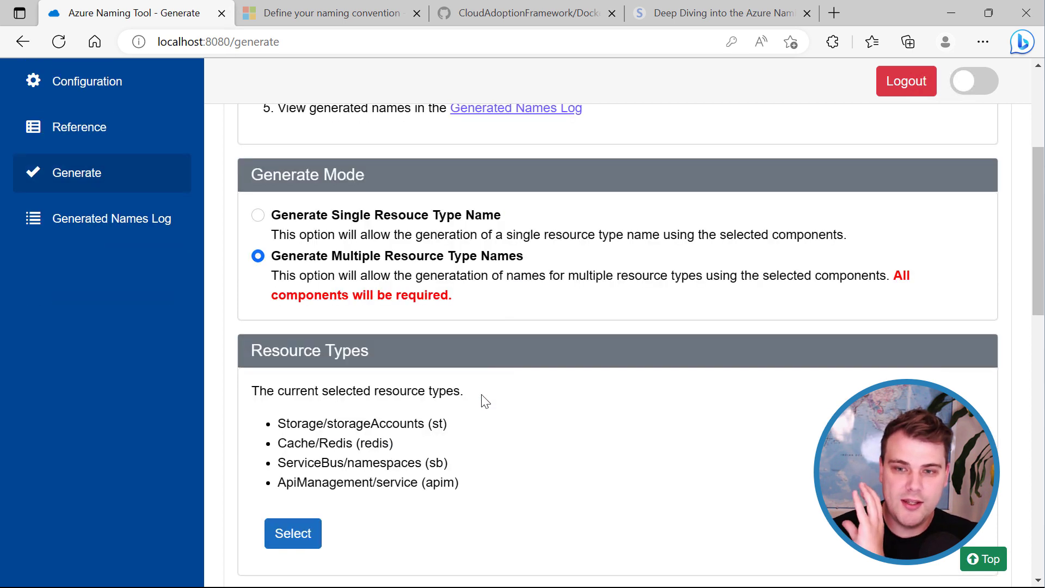
scroll(485, 400, down, 5)
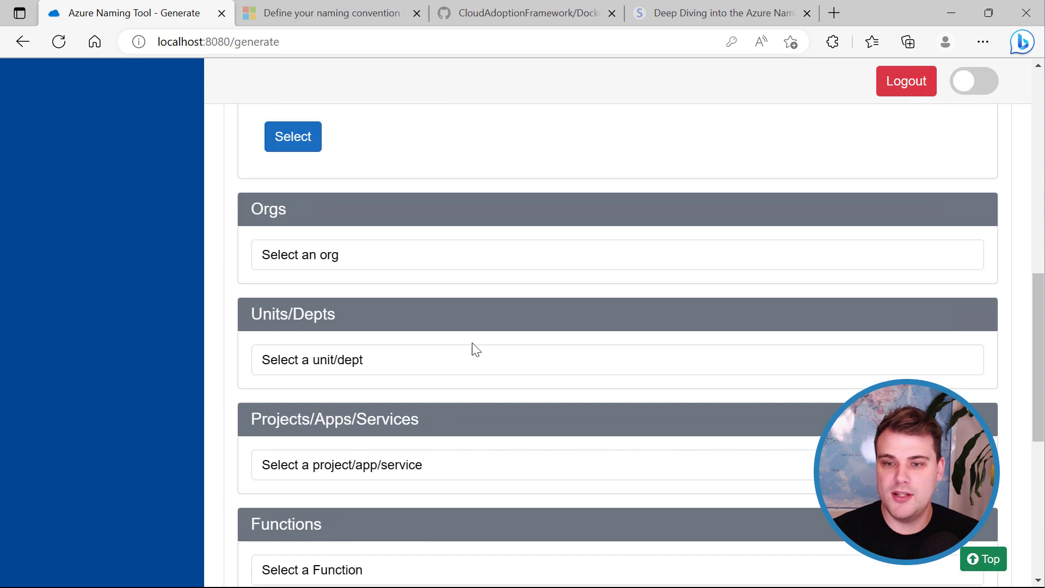
Choose Sample Org, Sample Unit/Dept, Sample Project/App/Service and Sample Function.
click(453, 262)
click(357, 298)
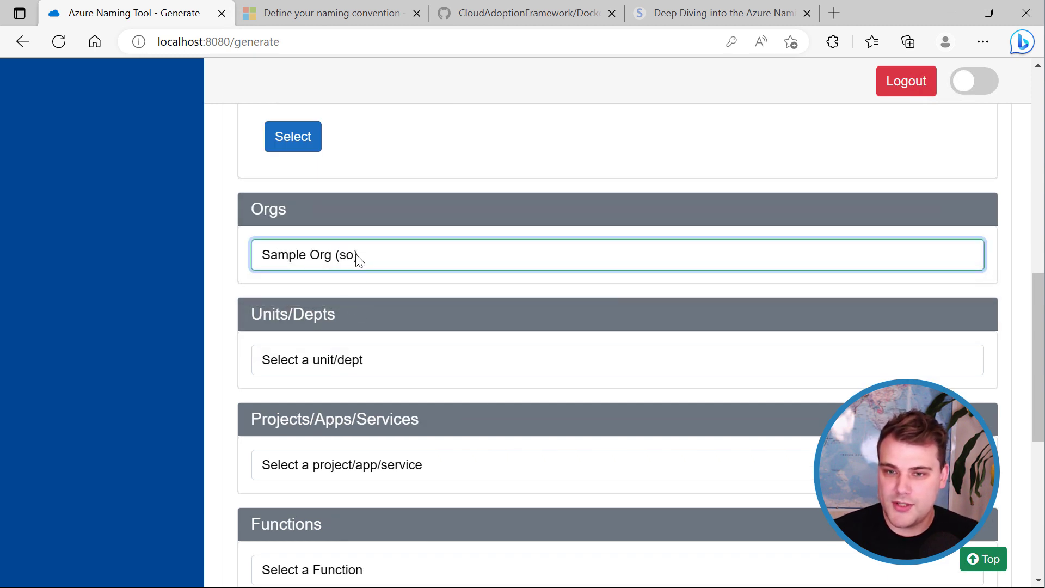
click(391, 366)
click(381, 404)
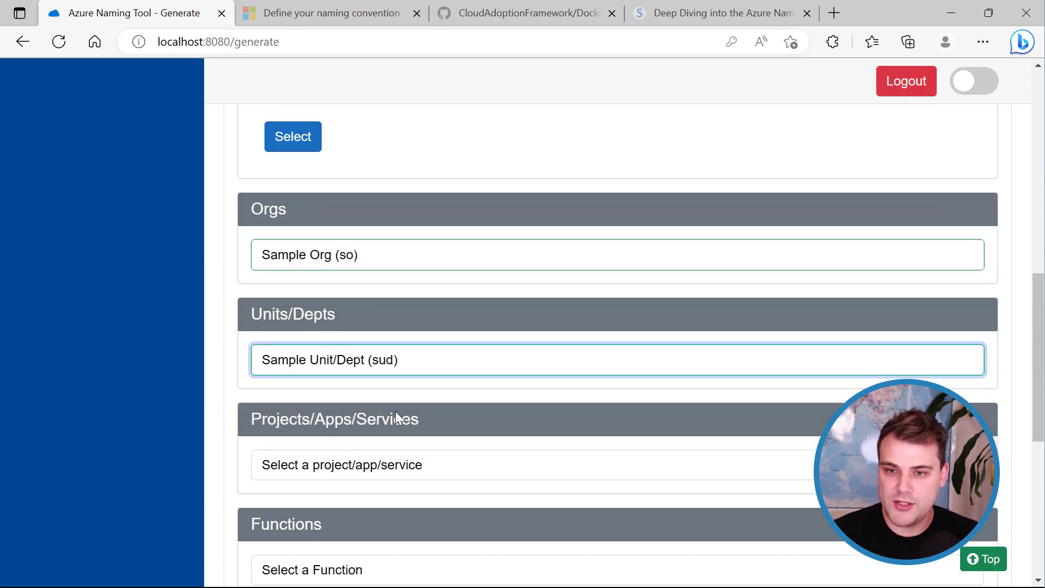
scroll(530, 391, down, 3)
click(420, 311)
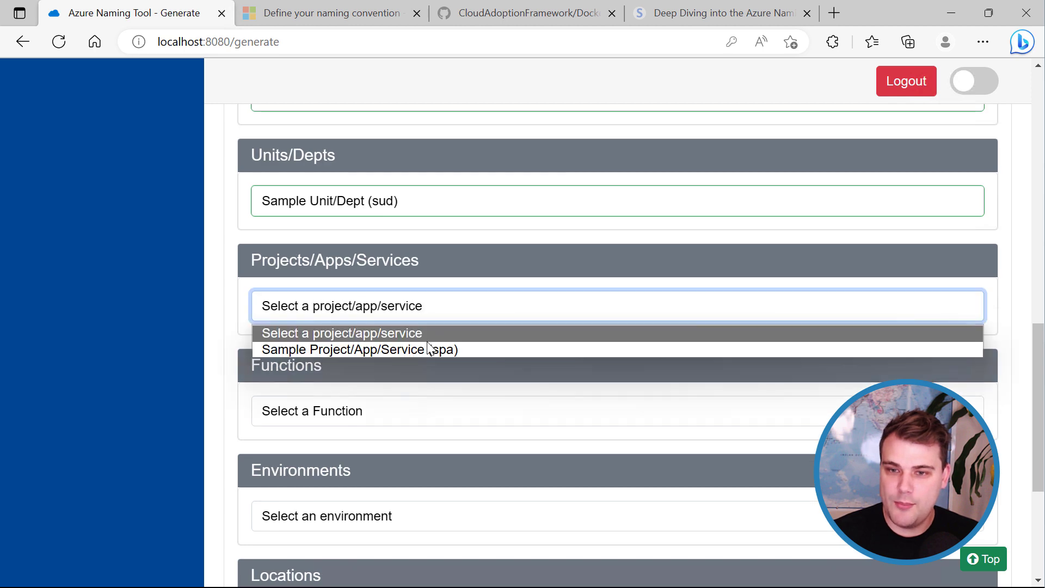
click(430, 350)
scroll(463, 358, down, 2)
click(415, 333)
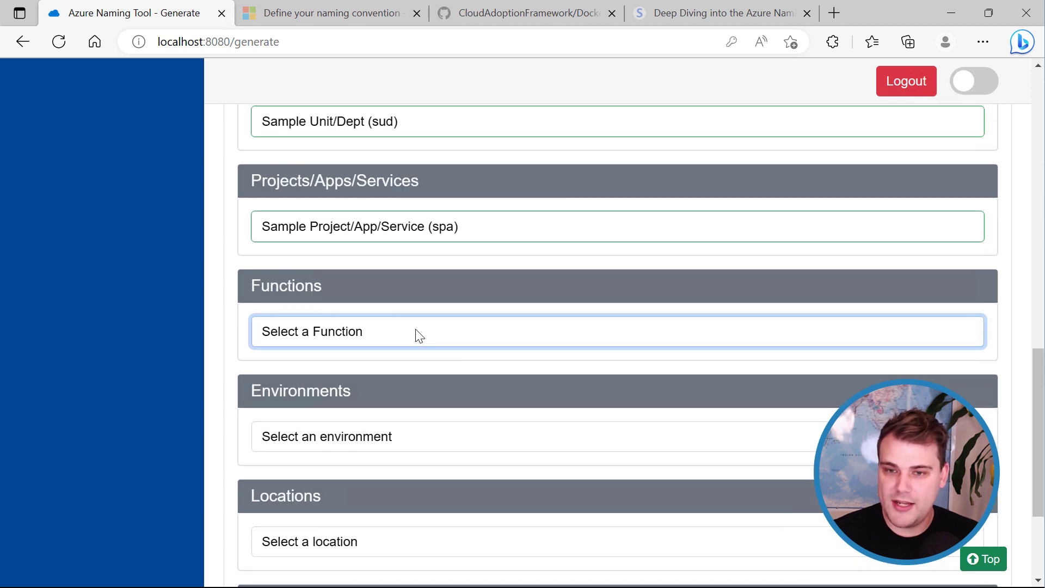
click(424, 376)
Set environment to Production, location to Australia East and instance to 001.
scroll(475, 373, down, 2)
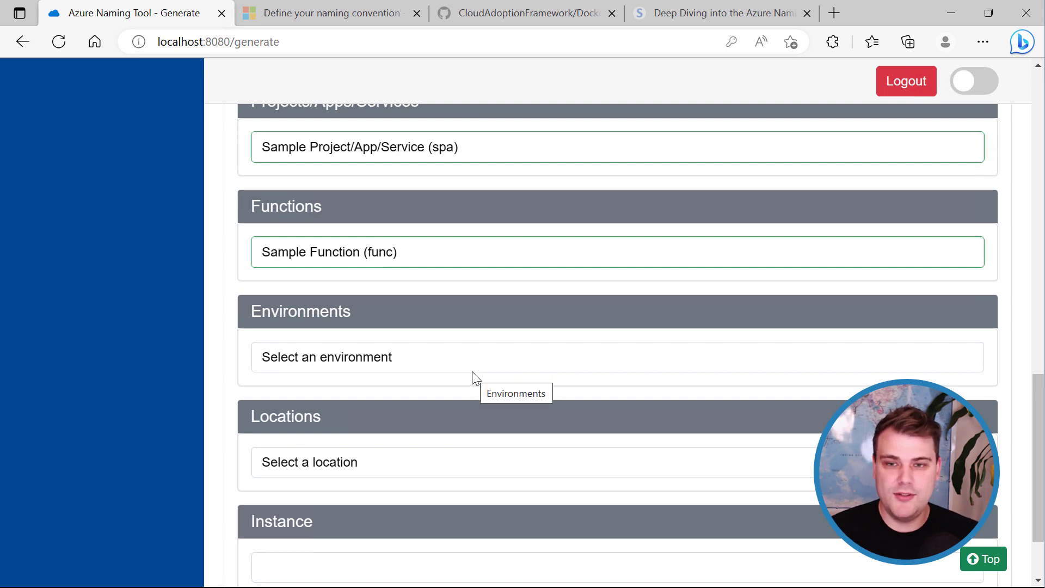
scroll(359, 341, down, 2)
click(552, 278)
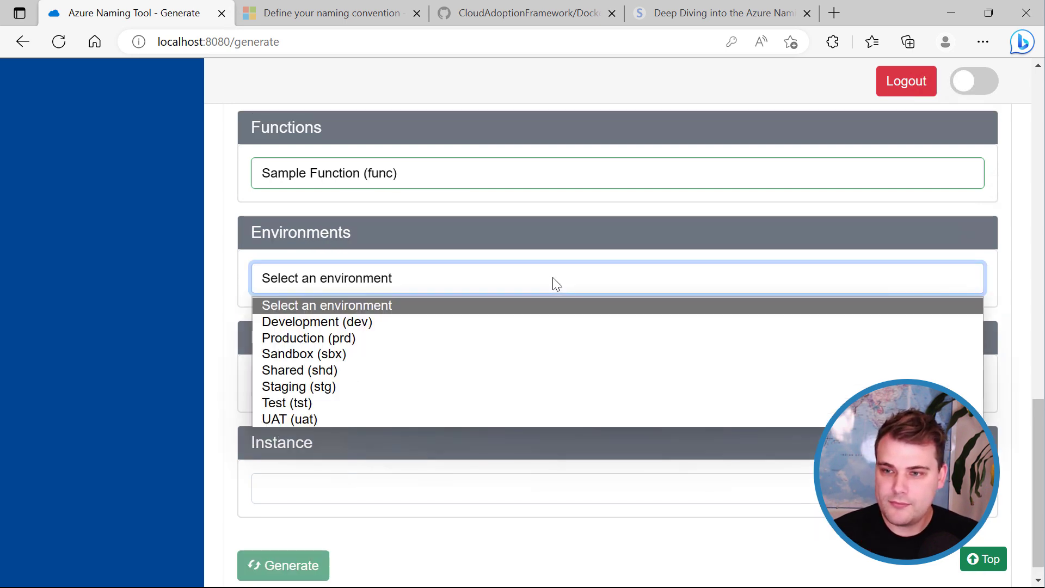
click(323, 339)
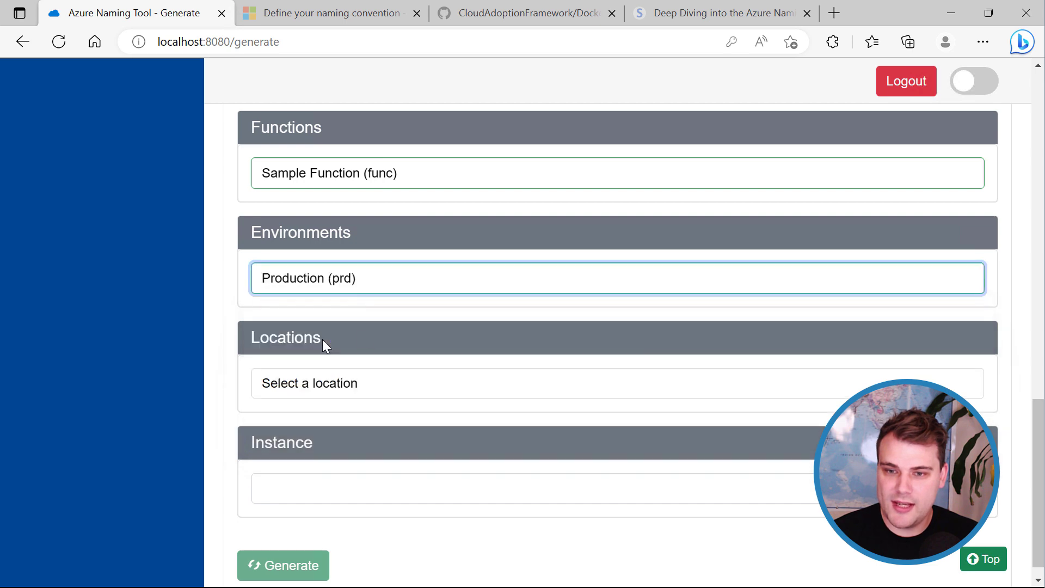
click(361, 389)
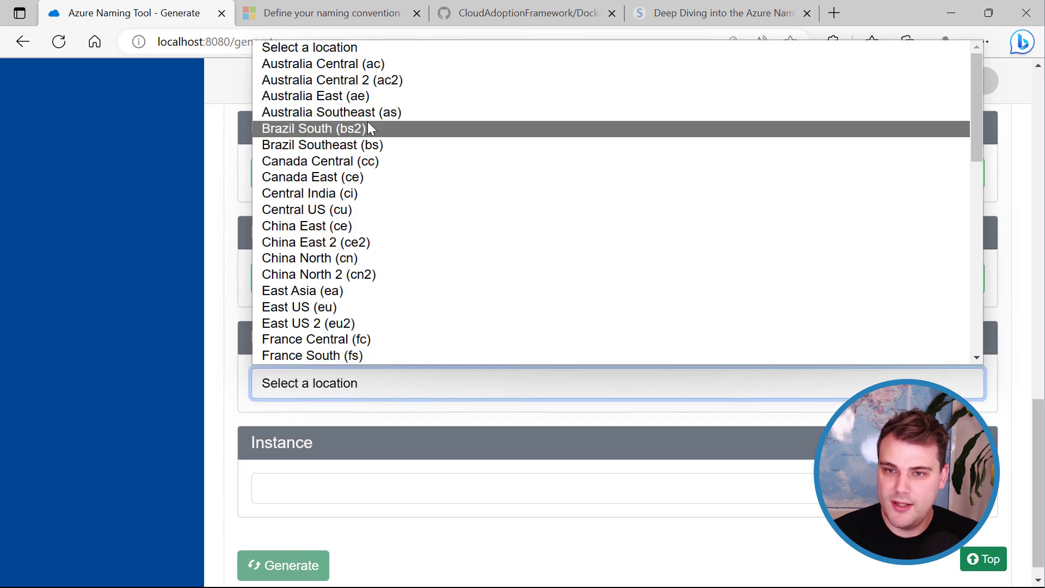
click(343, 97)
click(448, 489)
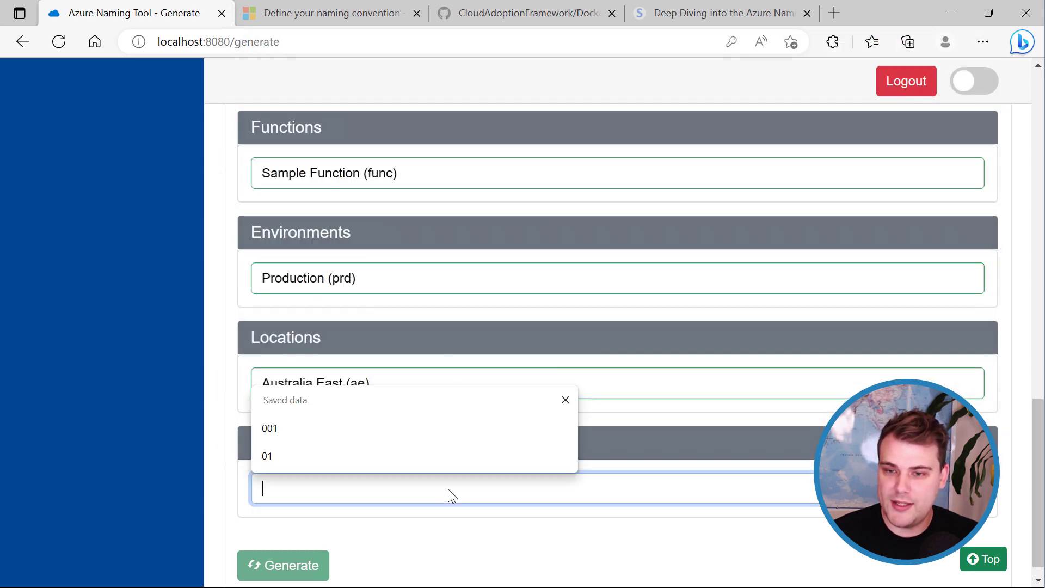
text(001)
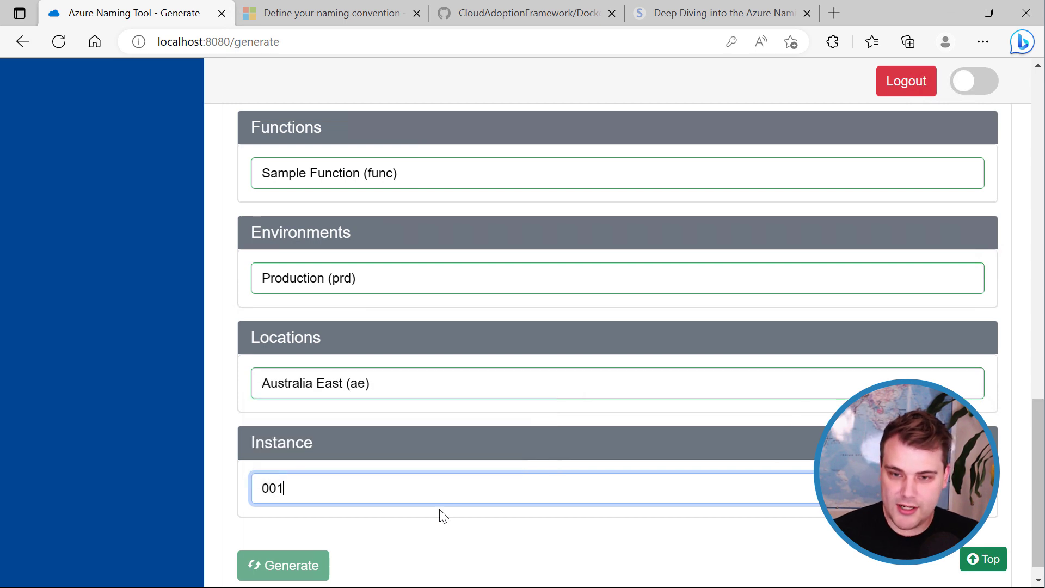
click(441, 533)
scroll(460, 530, down, 1)
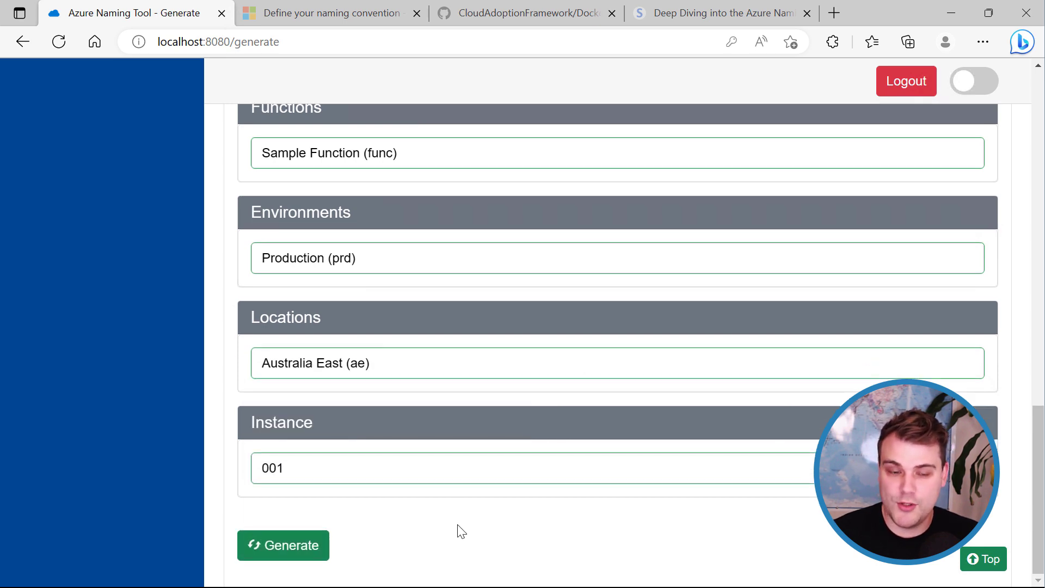
Generate the apim, sb, redis and storage names, then review them in the Generated Names Log.
click(294, 550)
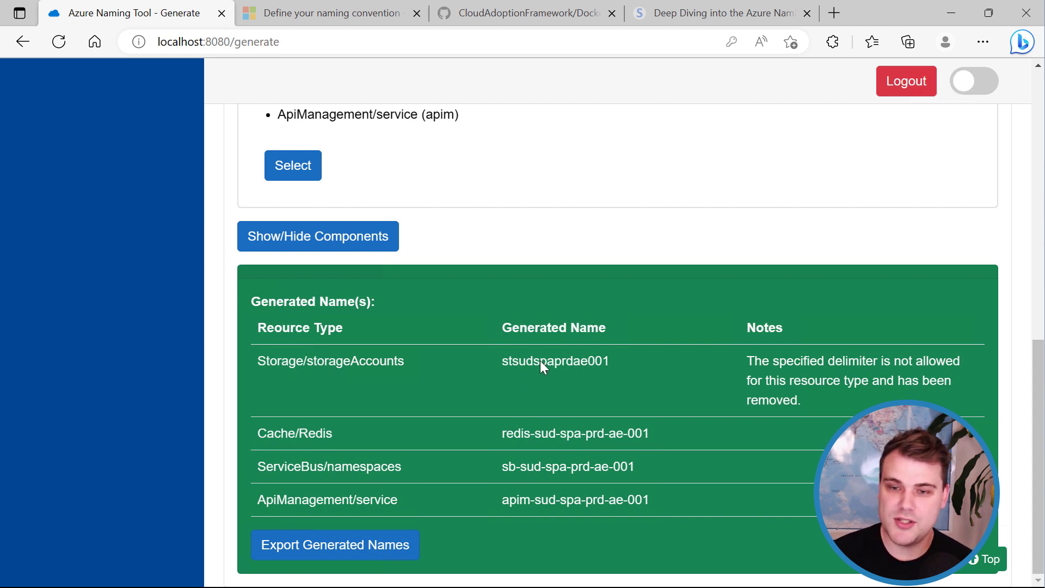
scroll(622, 428, up, 15)
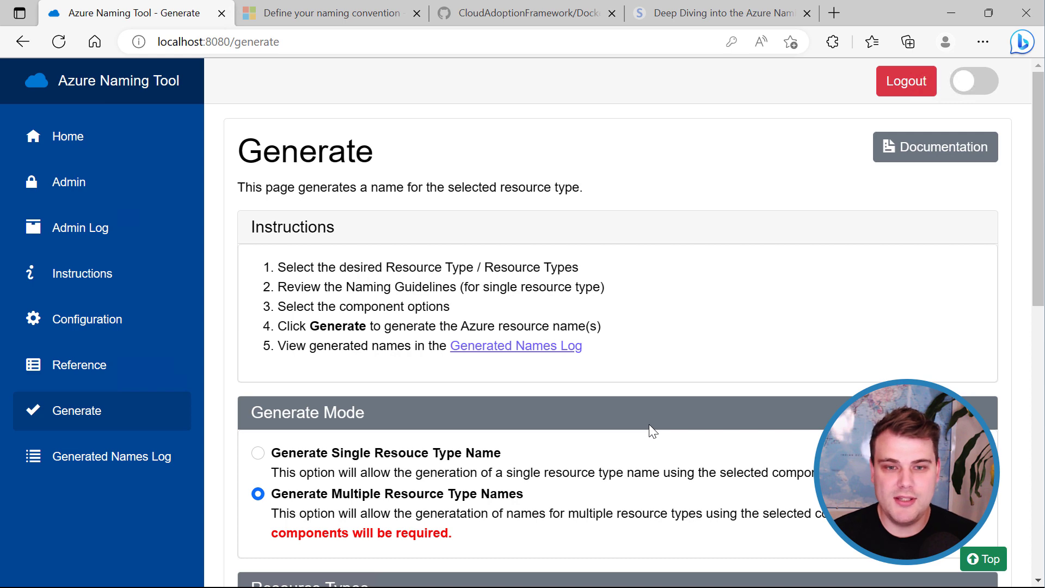
click(109, 469)
scroll(617, 348, down, 7)
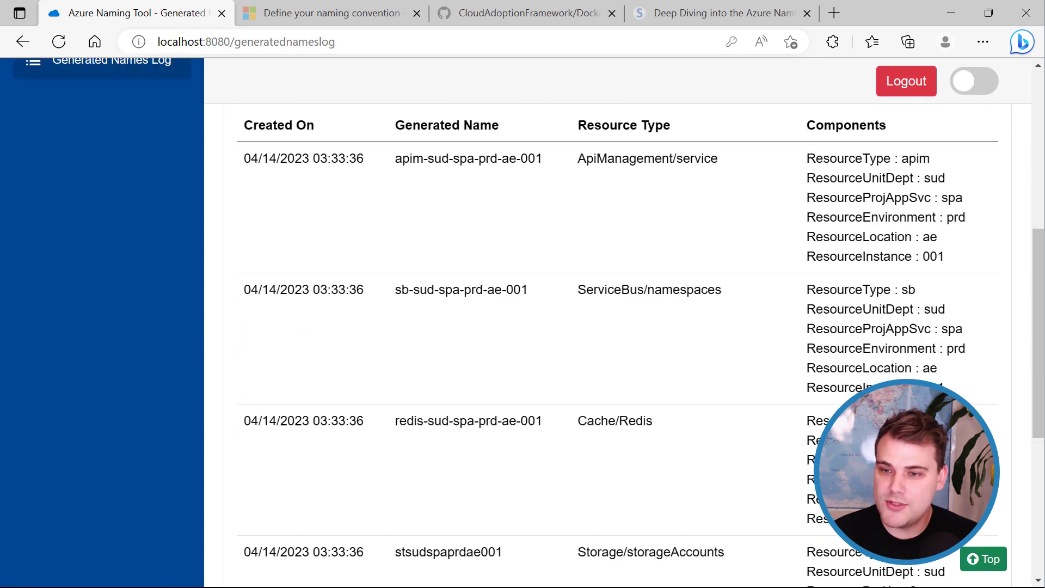
mouse_move(1037, 304)
mouse_down()
mouse_move(1036, 329)
mouse_move(1032, 318)
mouse_up()
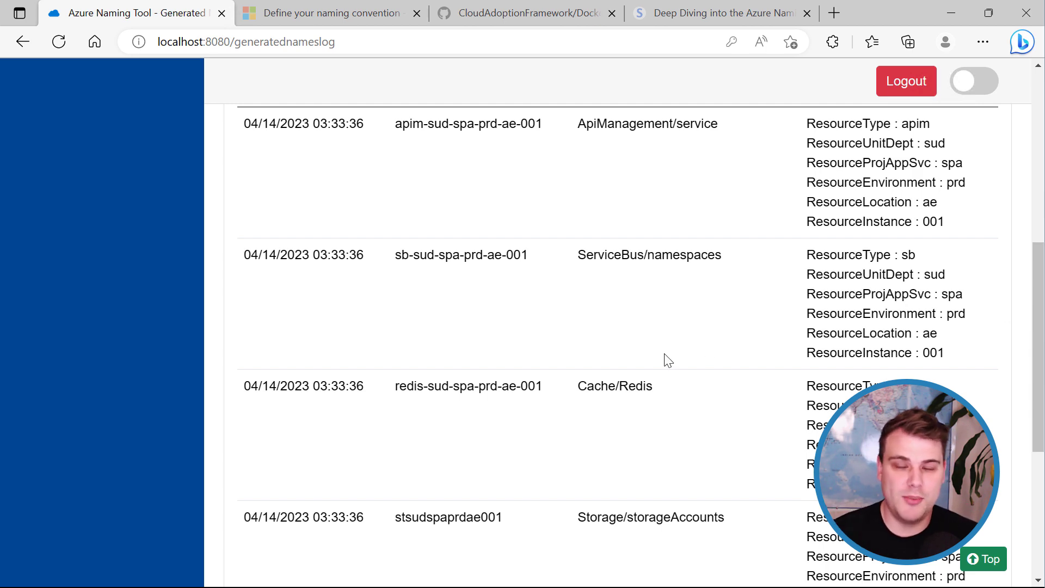
scroll(641, 355, up, 8)
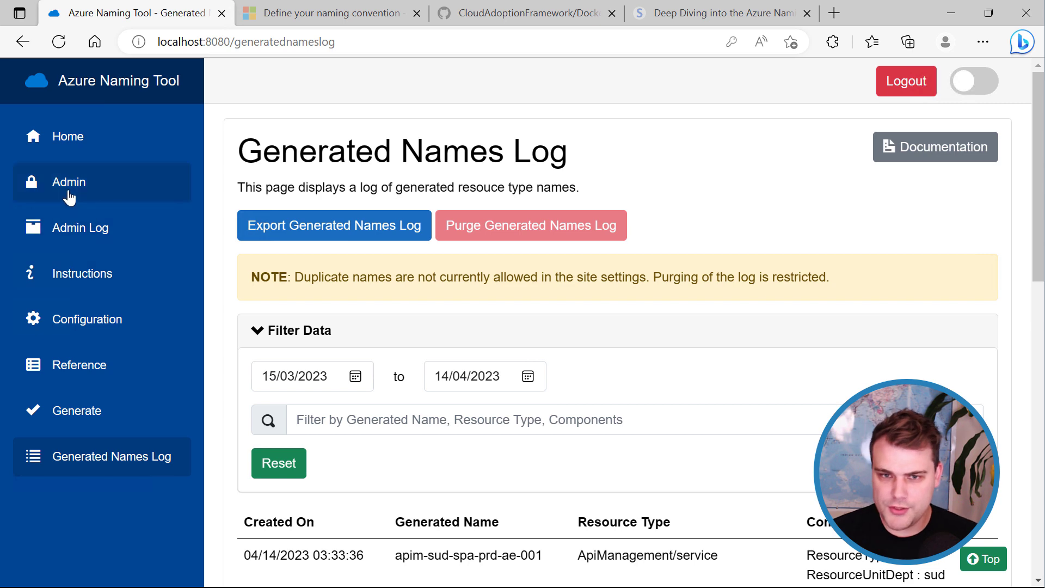
On the Admin page, enable Allow Duplicate Names, then switch it back off.
click(68, 196)
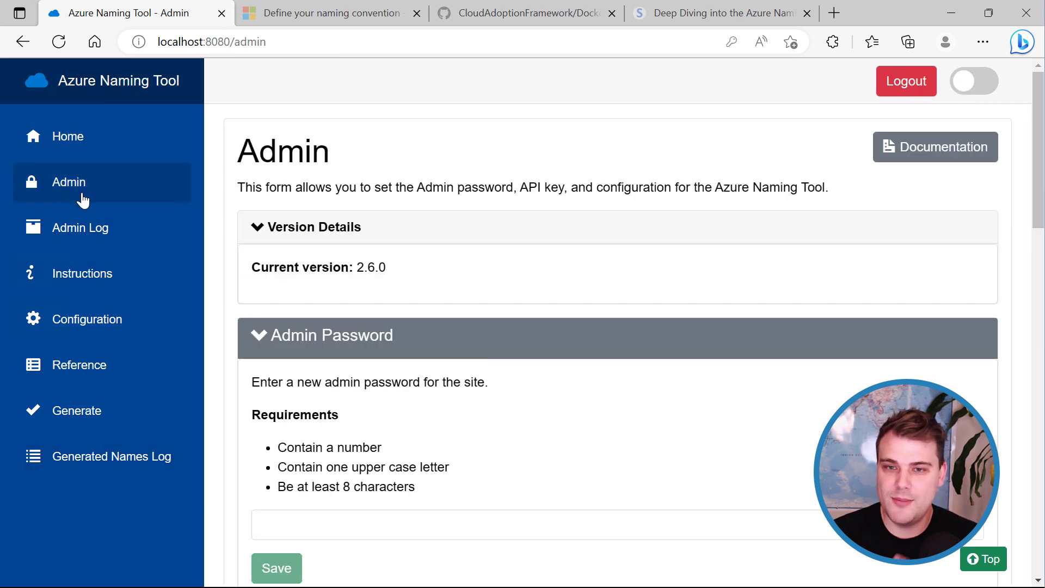
scroll(649, 252, down, 10)
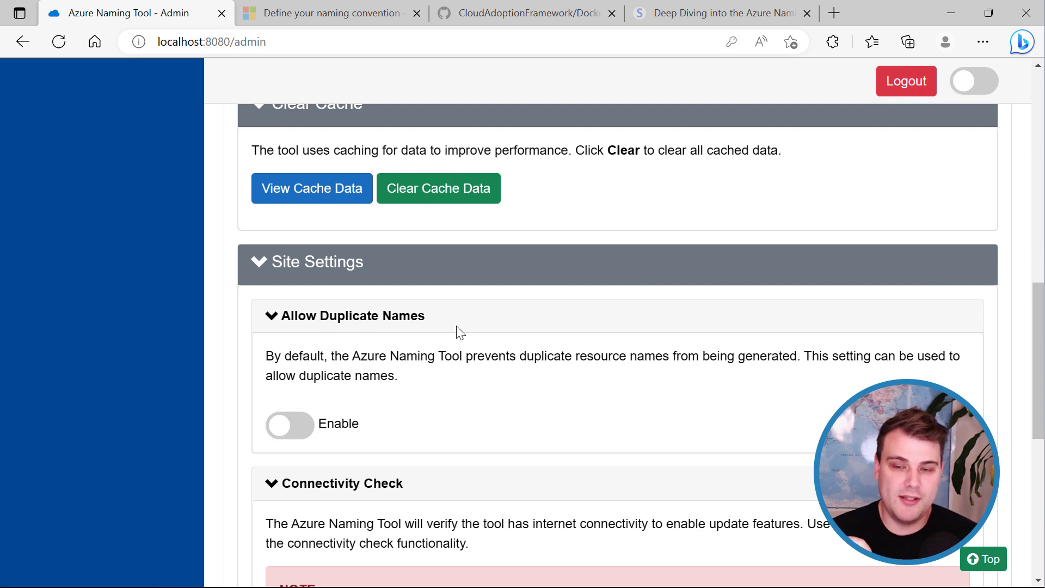
click(304, 439)
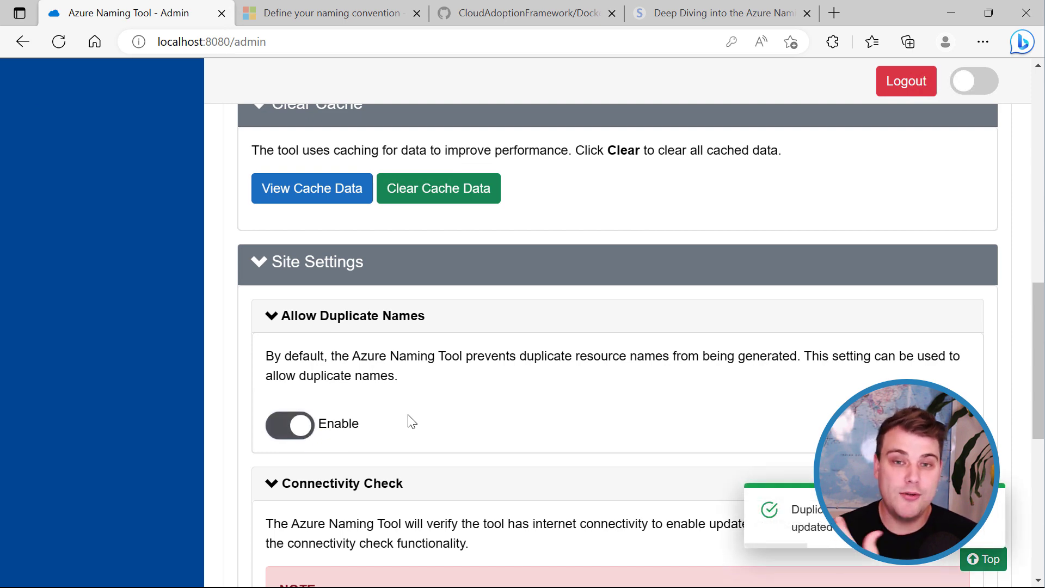
scroll(409, 420, up, 3)
scroll(314, 382, down, 1)
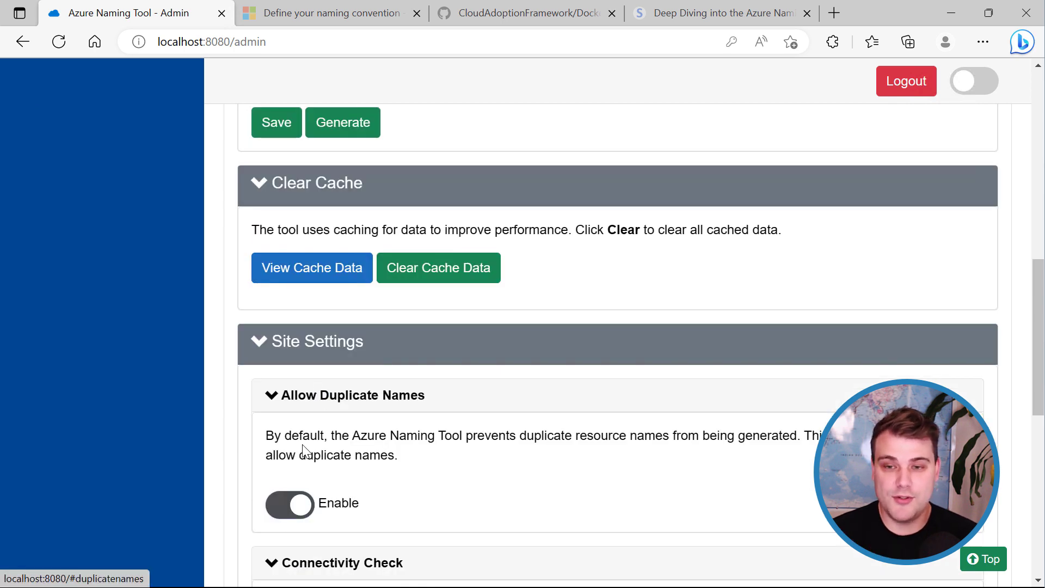
click(289, 505)
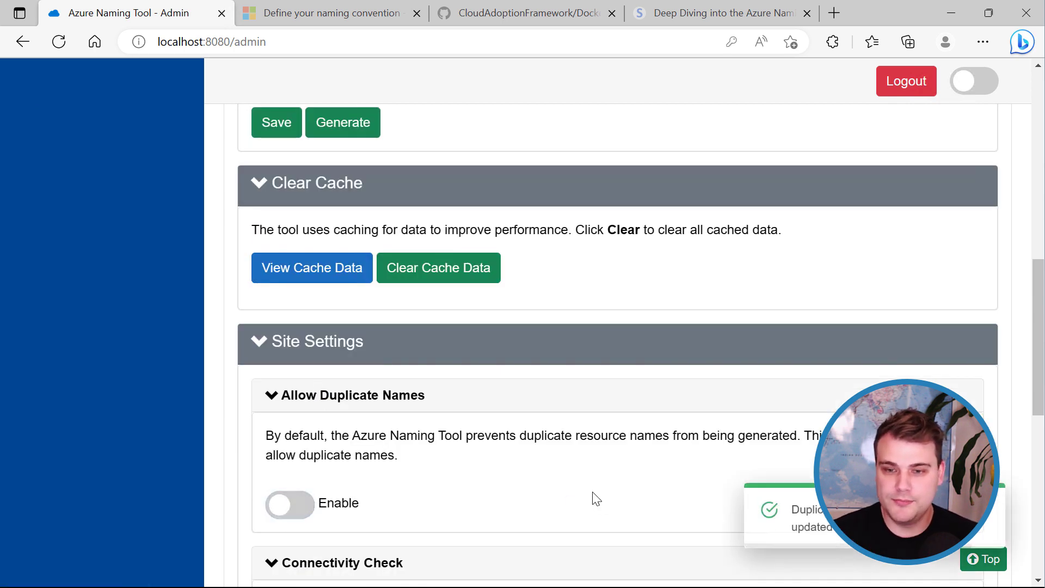
Select the site address in the address bar and bring up the browser's main menu.
click(248, 44)
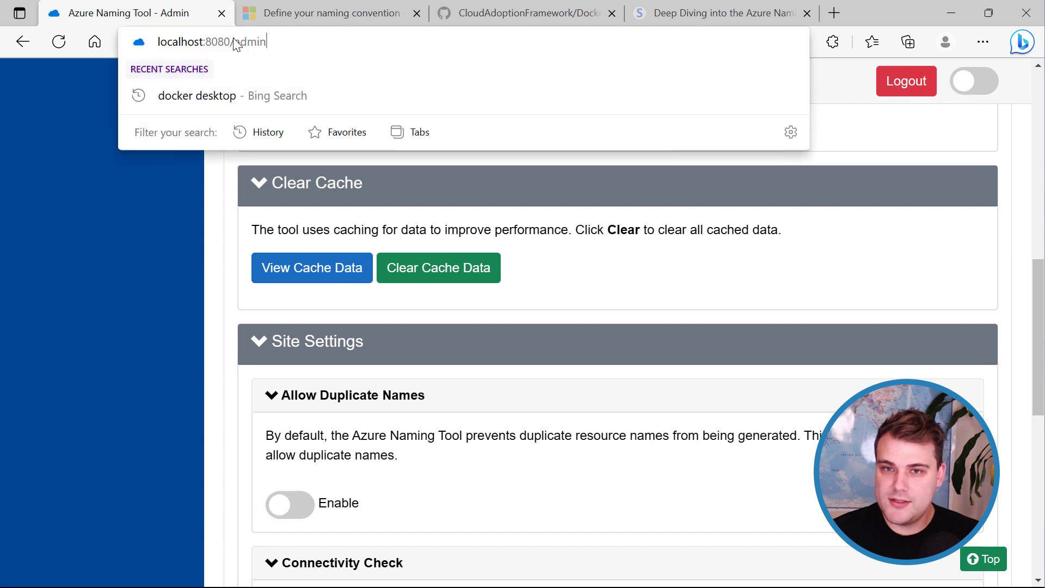
drag(235, 44, 144, 45)
key(ctrl+c)
click(891, 111)
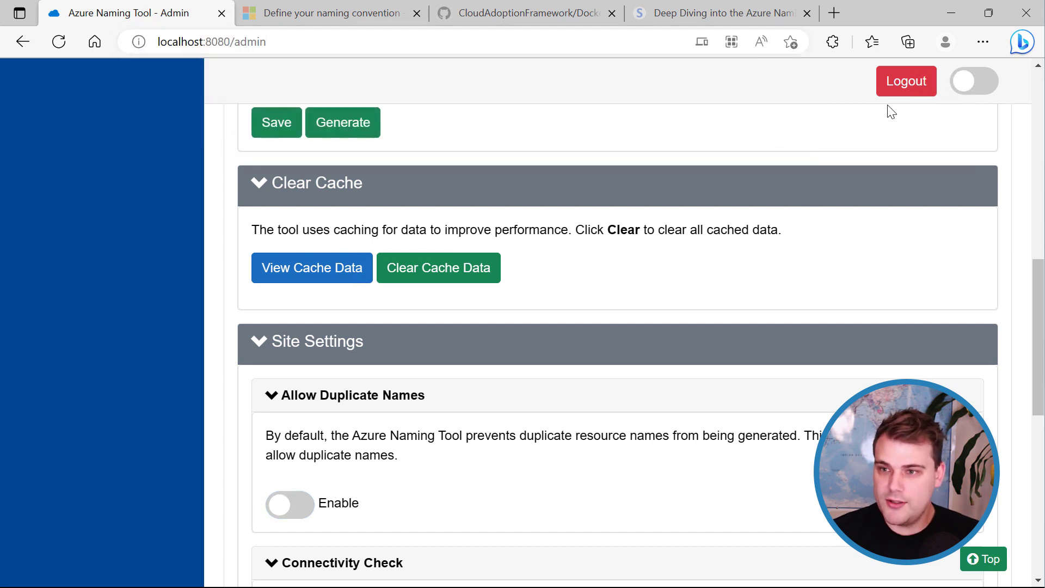
click(983, 41)
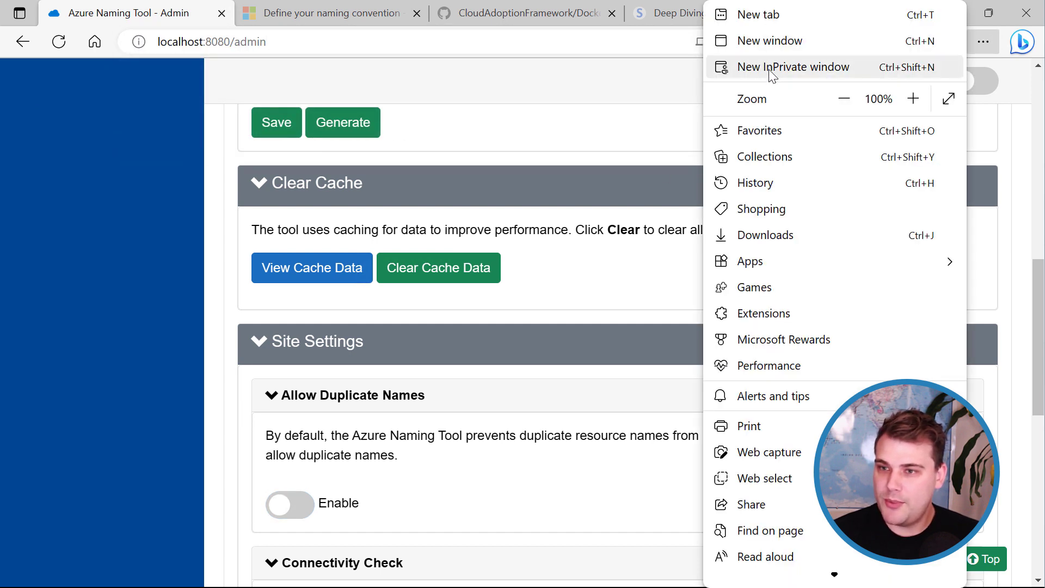
click(772, 68)
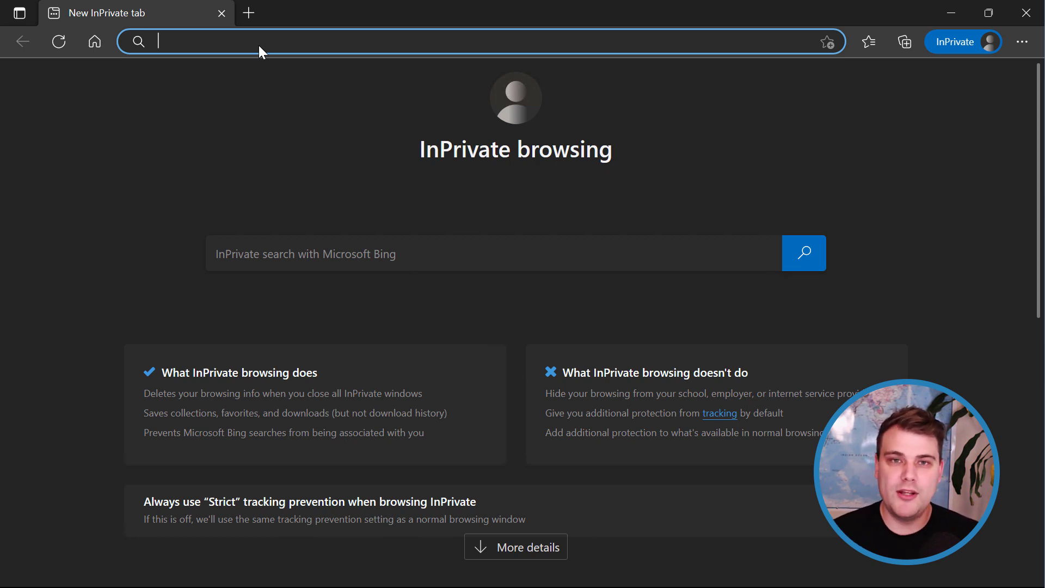
key(ctrl+v)
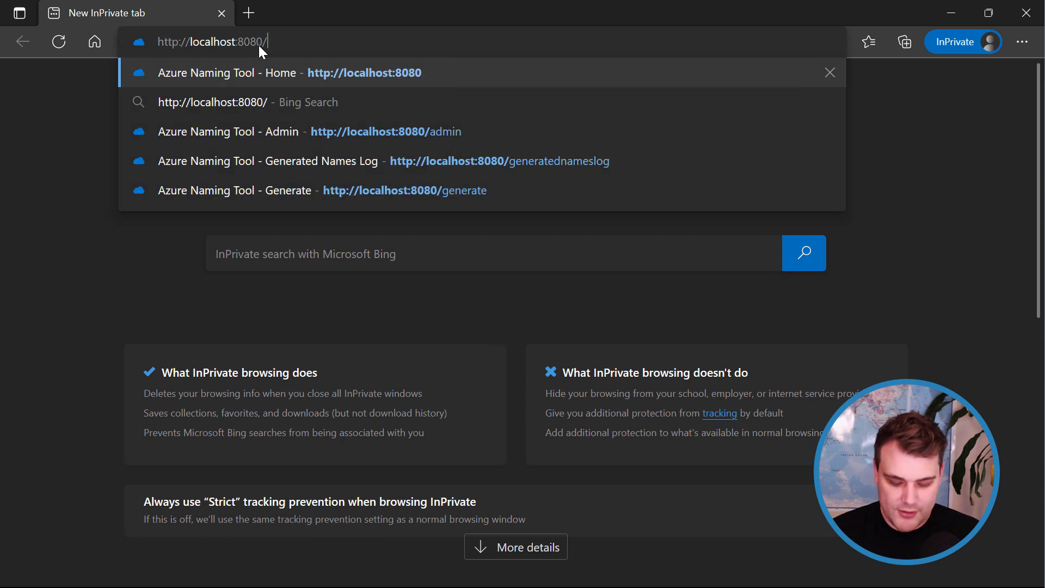
key(Return)
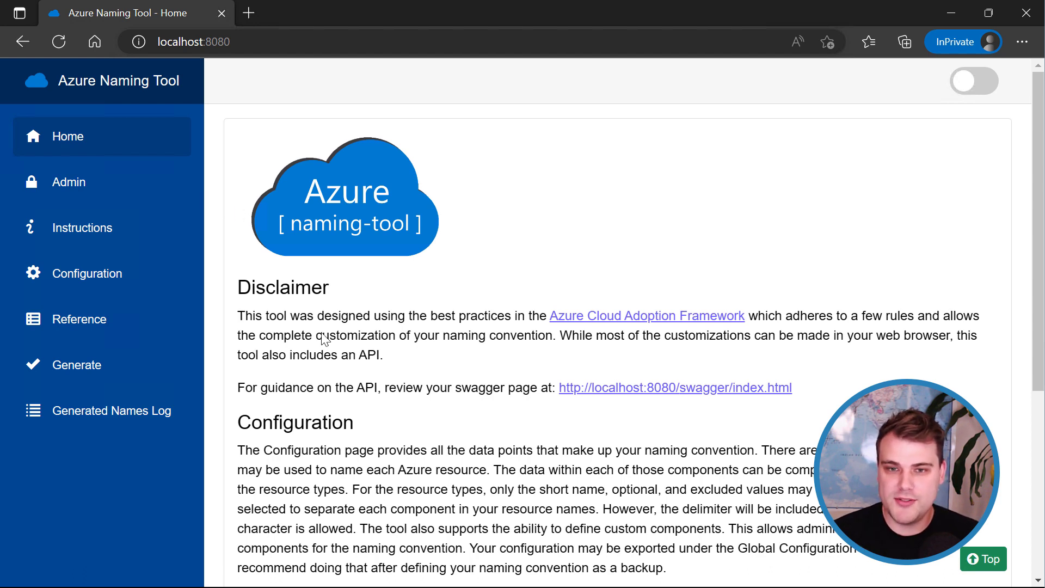
click(82, 192)
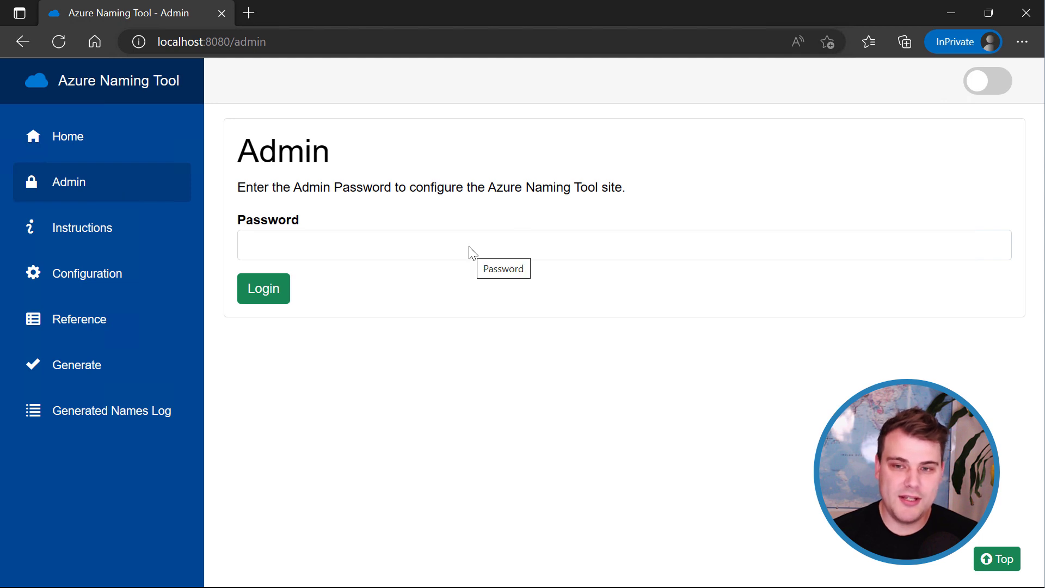
click(128, 287)
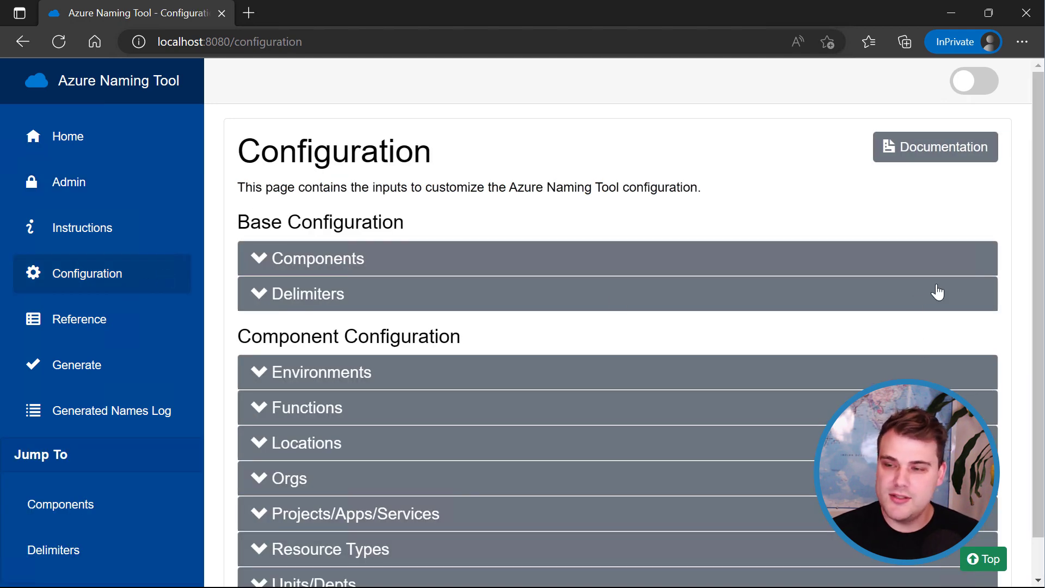
scroll(680, 447, down, 1)
click(327, 218)
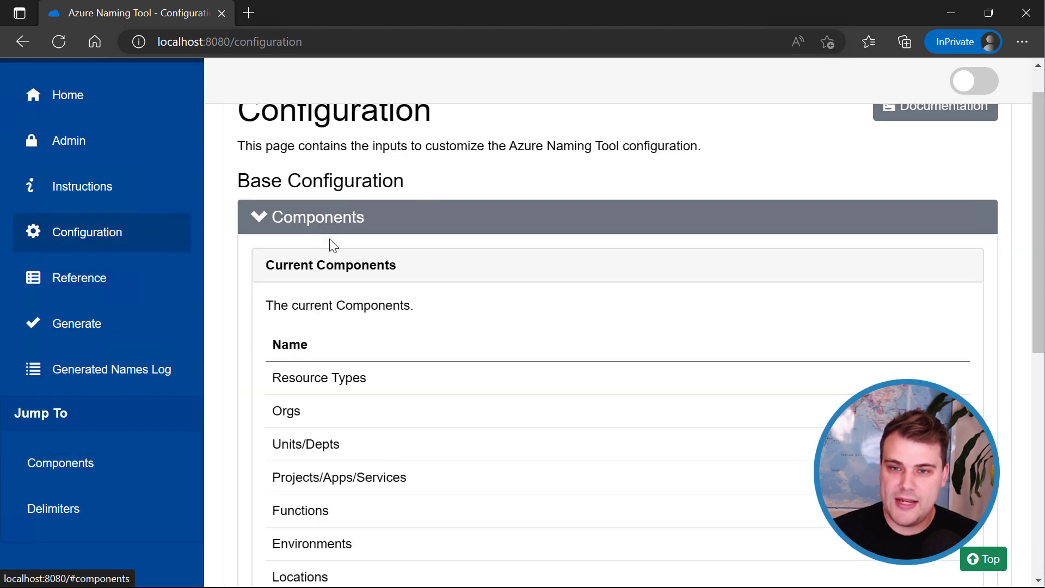
scroll(758, 242, down, 3)
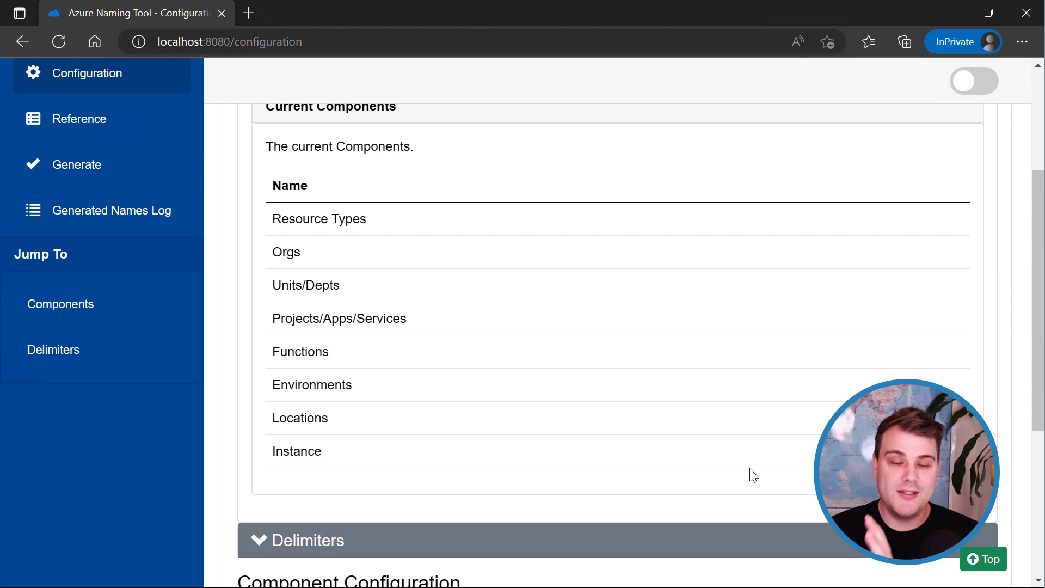
scroll(449, 477, down, 3)
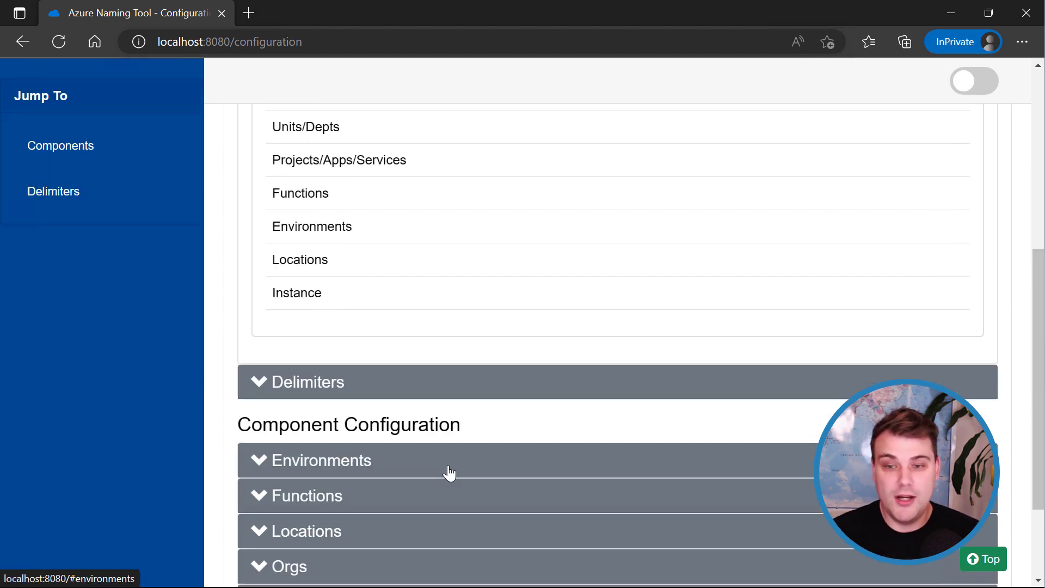
scroll(446, 472, up, 6)
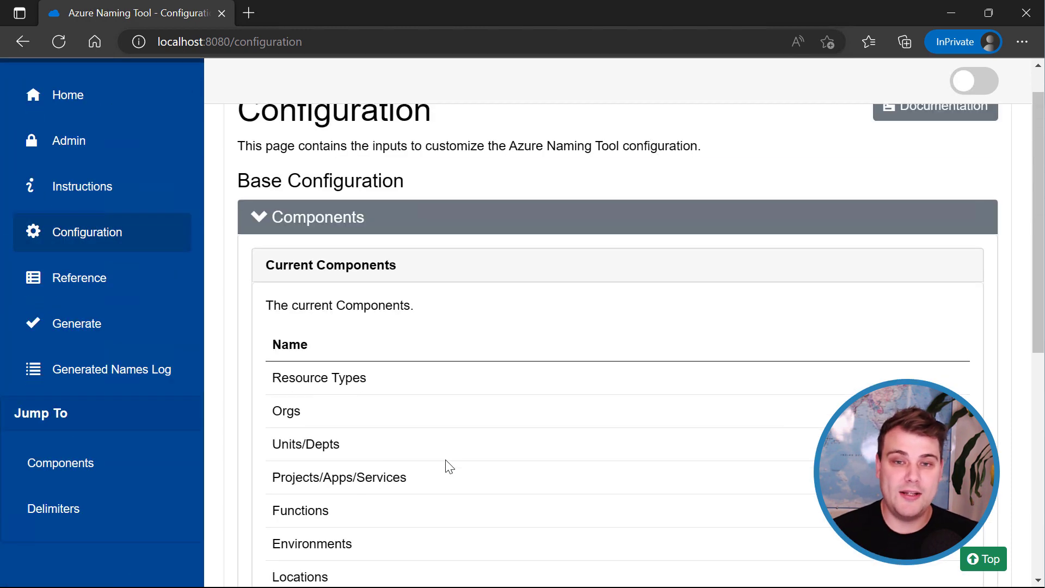
Visit Admin, then choose Cache as the provider on the Generate page.
click(90, 145)
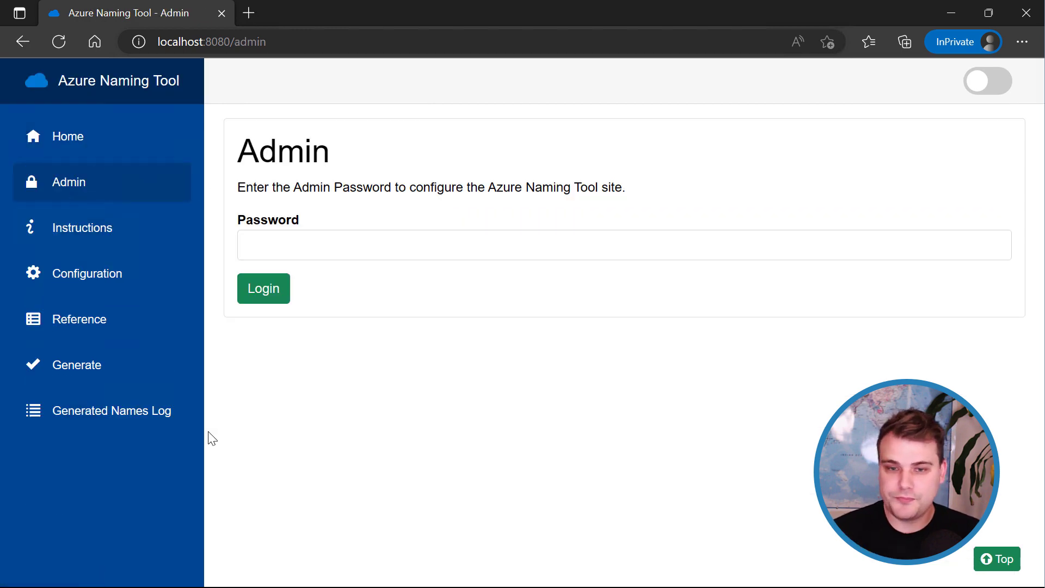
click(82, 375)
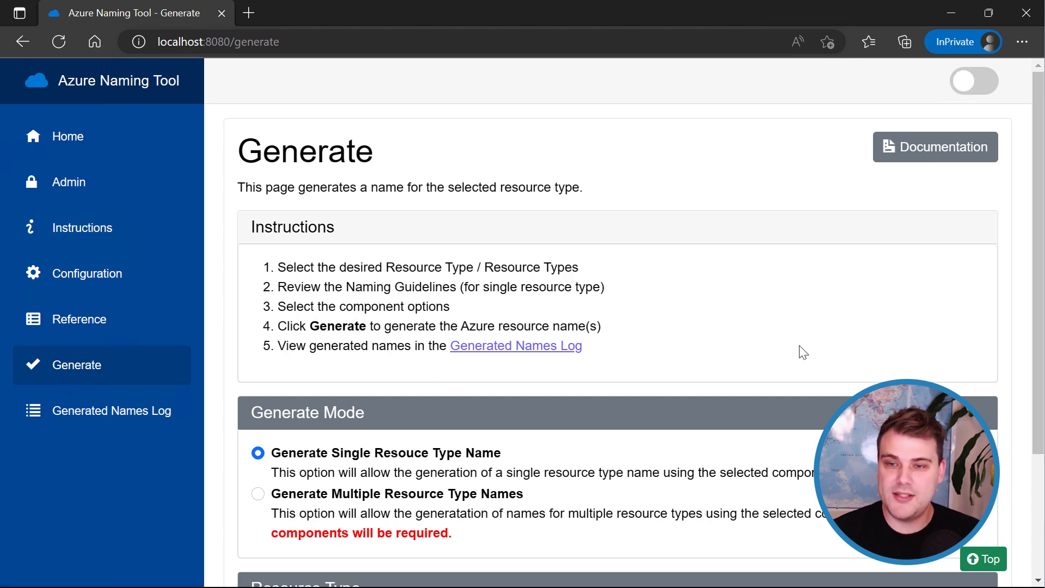
scroll(850, 370, down, 3)
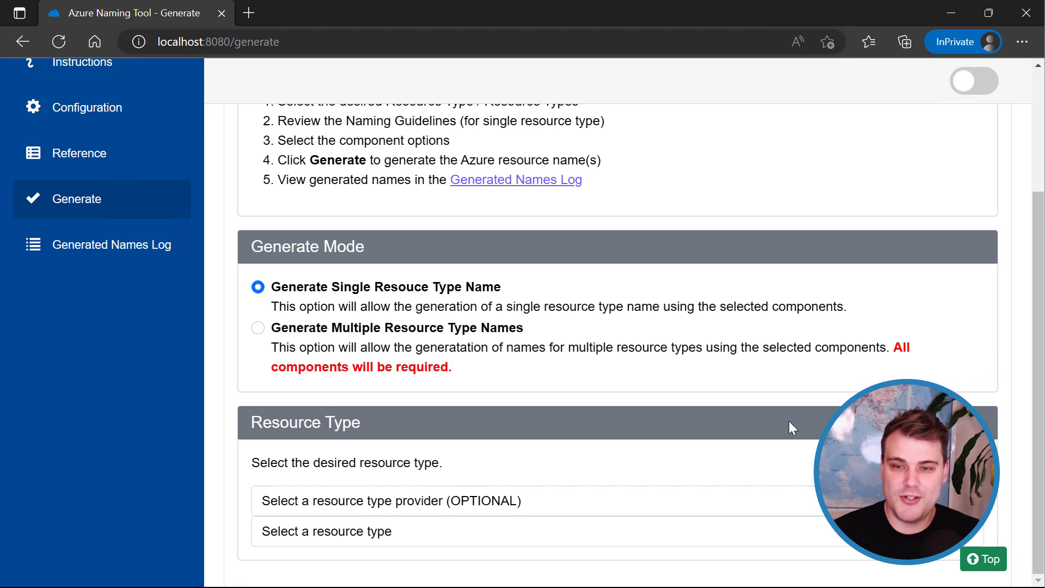
click(503, 508)
click(402, 328)
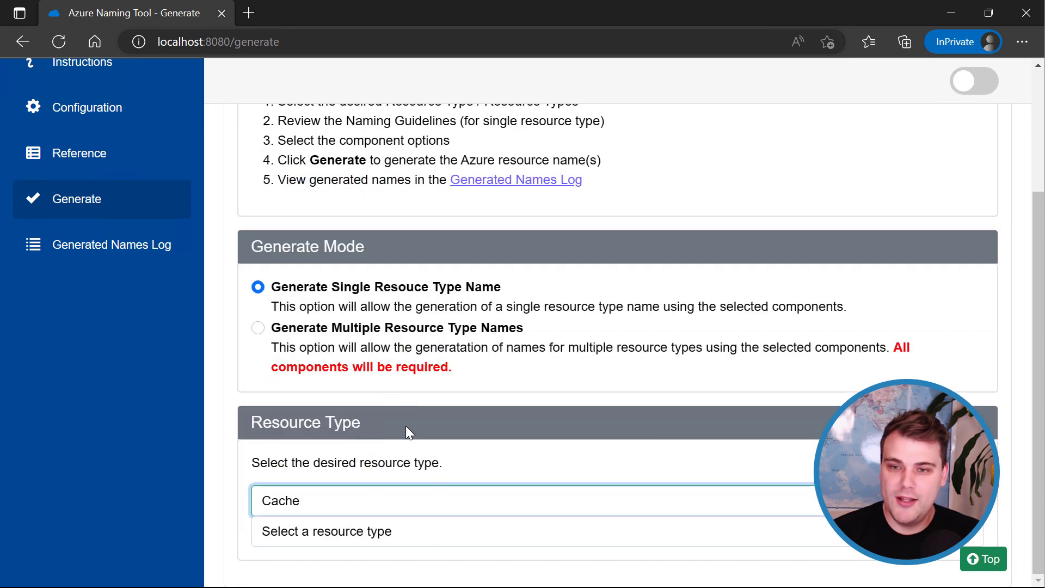
scroll(532, 424, up, 3)
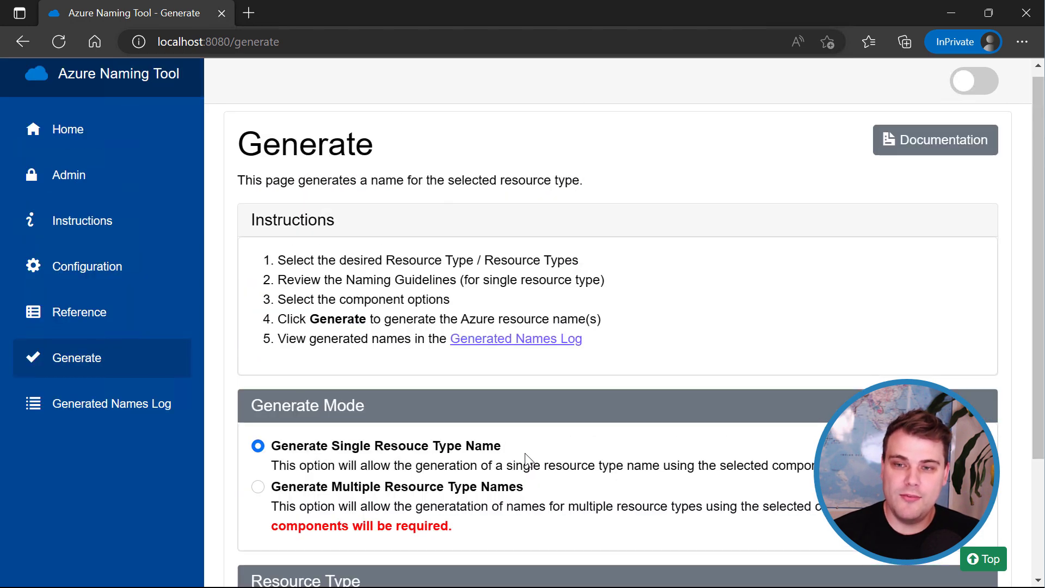
scroll(489, 419, up, 1)
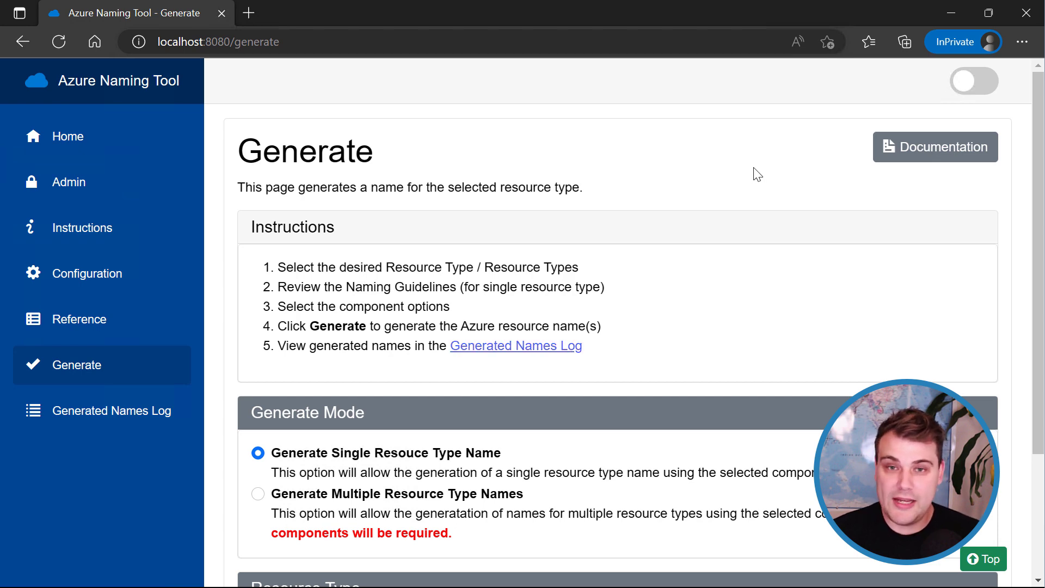
Minimize the InPrivate window, check the Admin API Key, then bring up options for Home's swagger link.
click(953, 11)
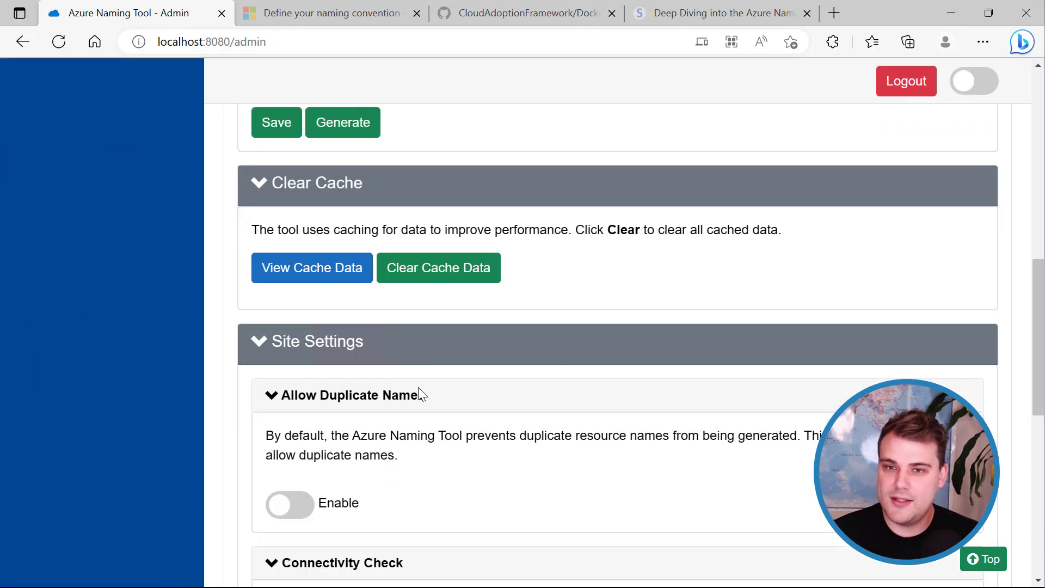
scroll(599, 413, up, 10)
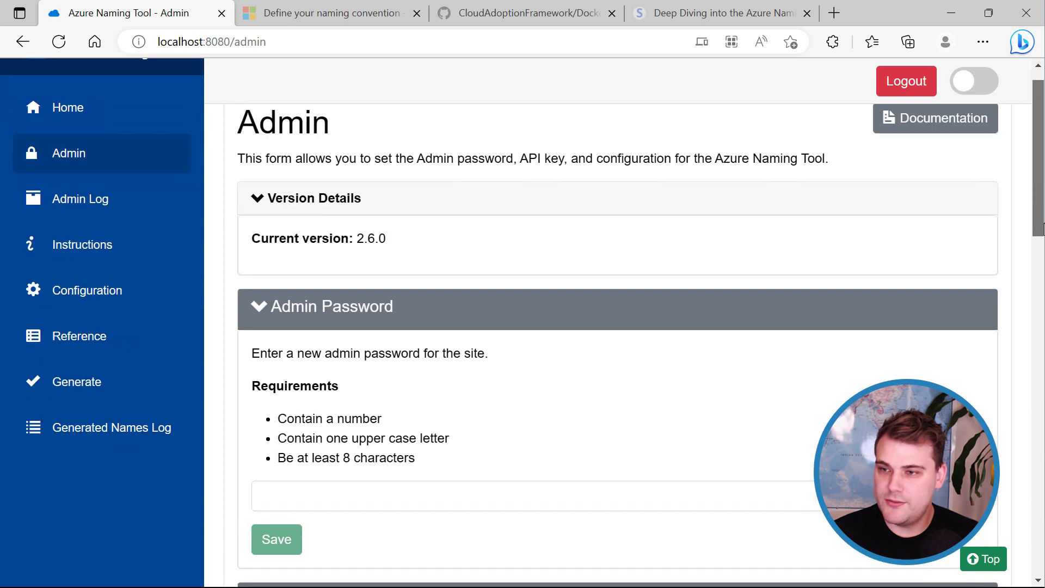
drag(1039, 154, 1035, 309)
drag(514, 218, 318, 217)
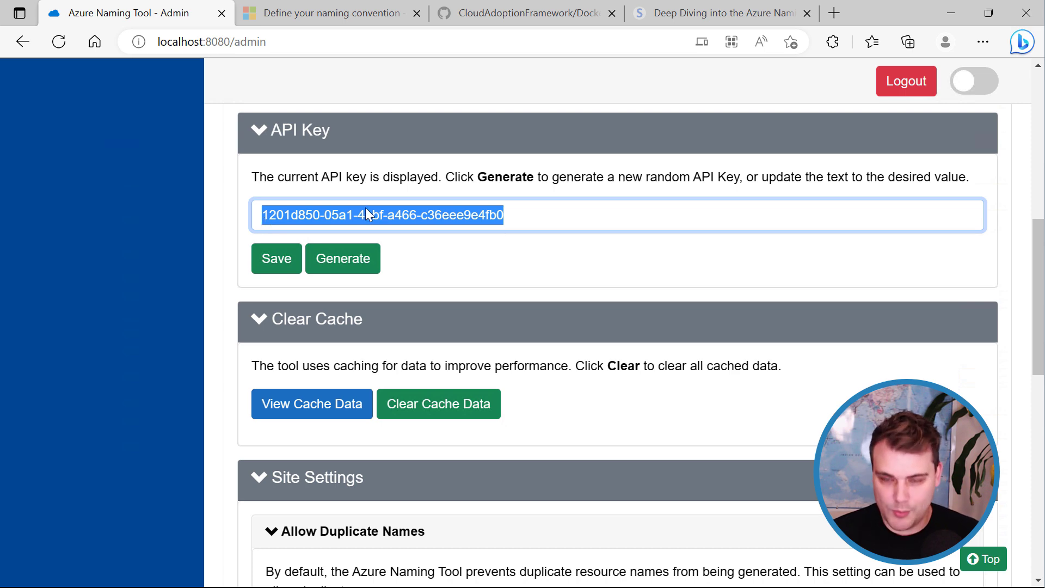
scroll(606, 294, up, 10)
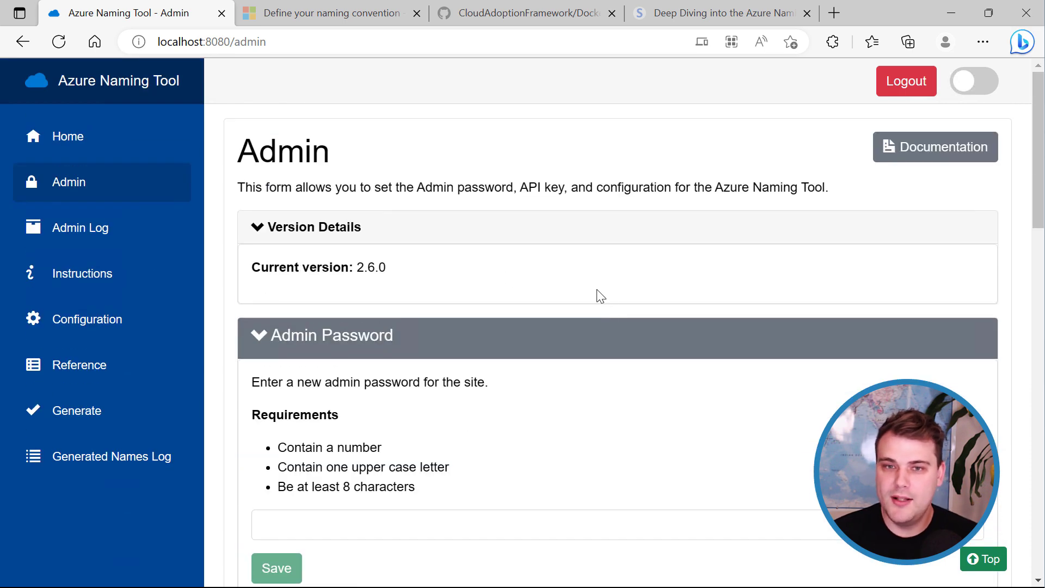
click(82, 146)
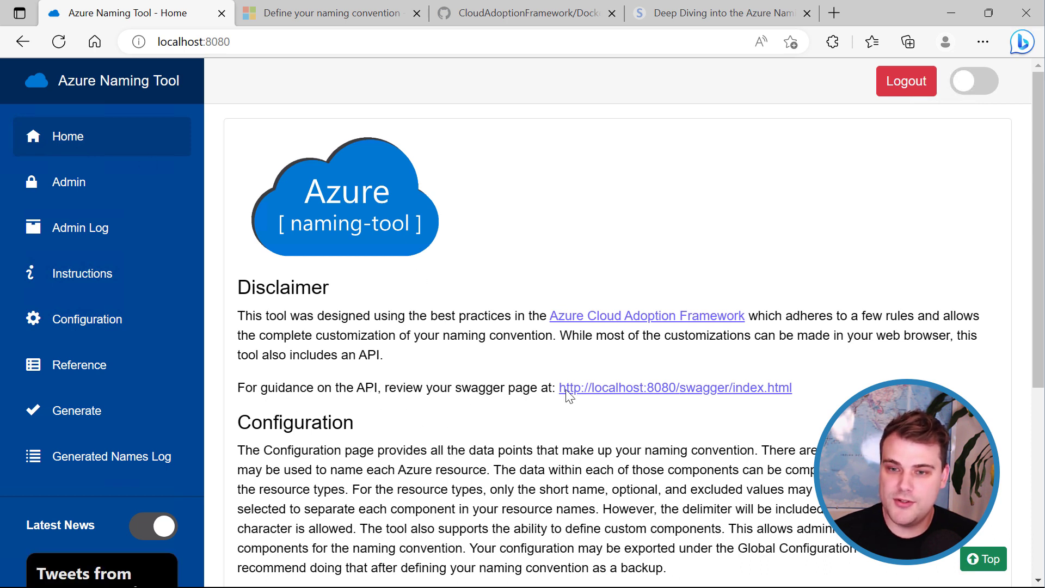
right_click(584, 393)
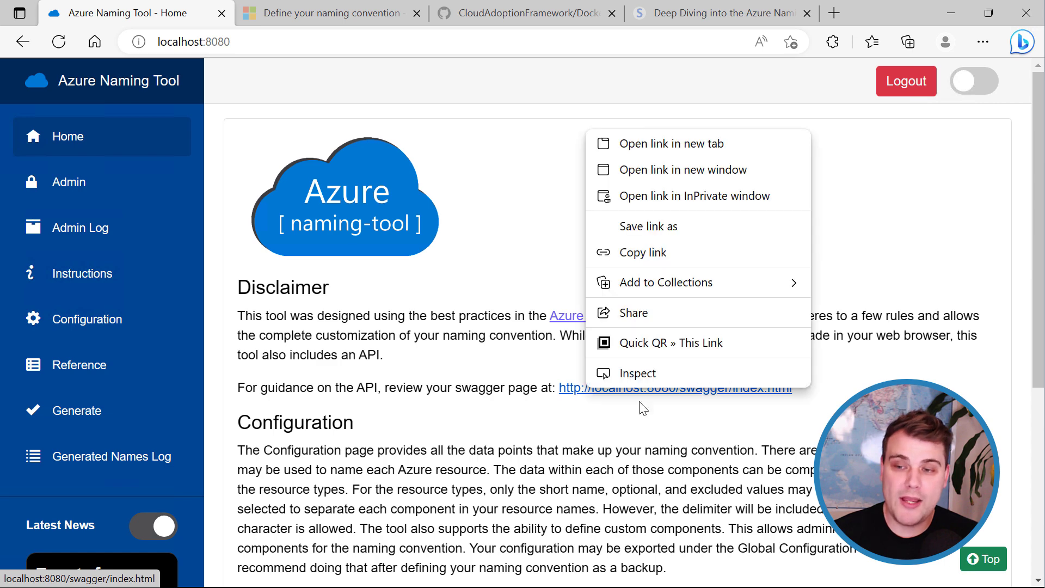
Open the swagger page in a new tab and scroll through the API endpoint list.
click(643, 143)
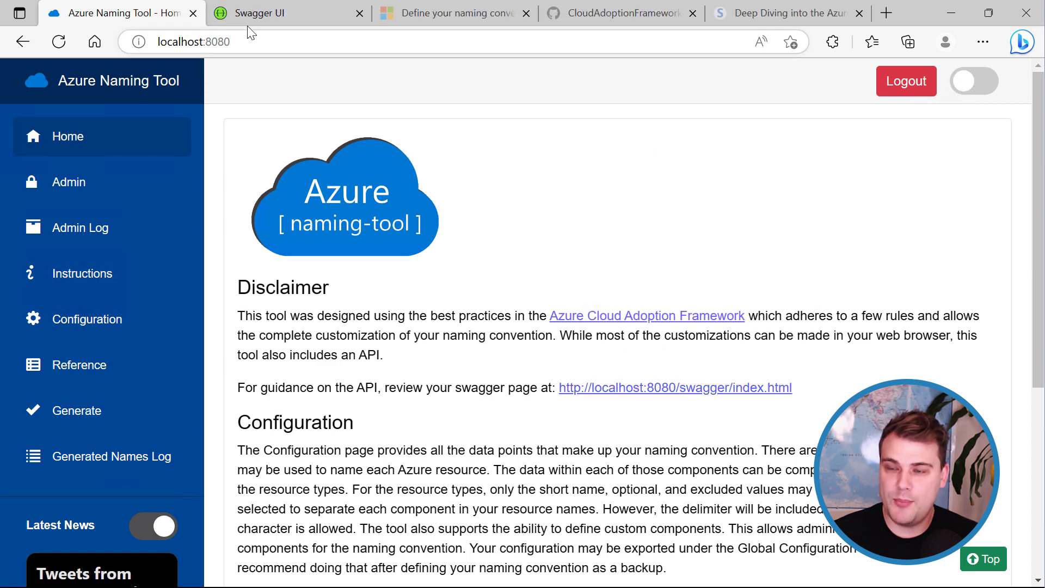
click(249, 12)
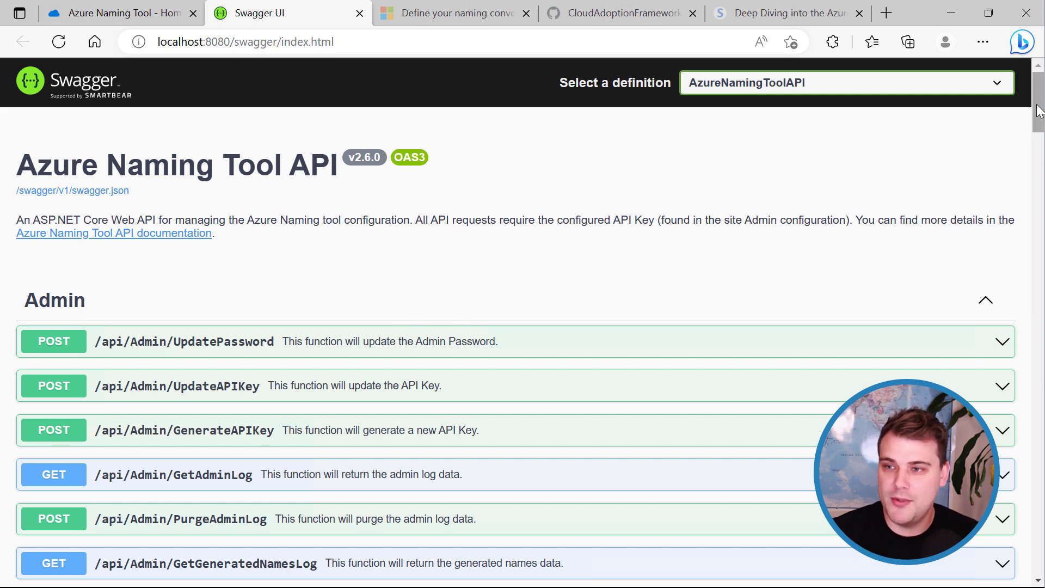
scroll(239, 279, down, 3)
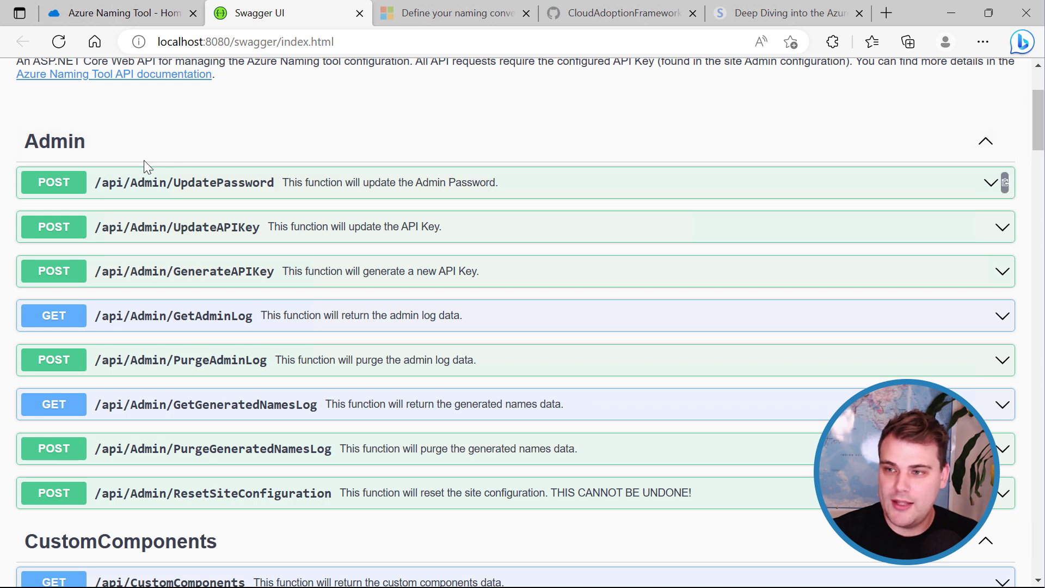
scroll(583, 212, down, 9)
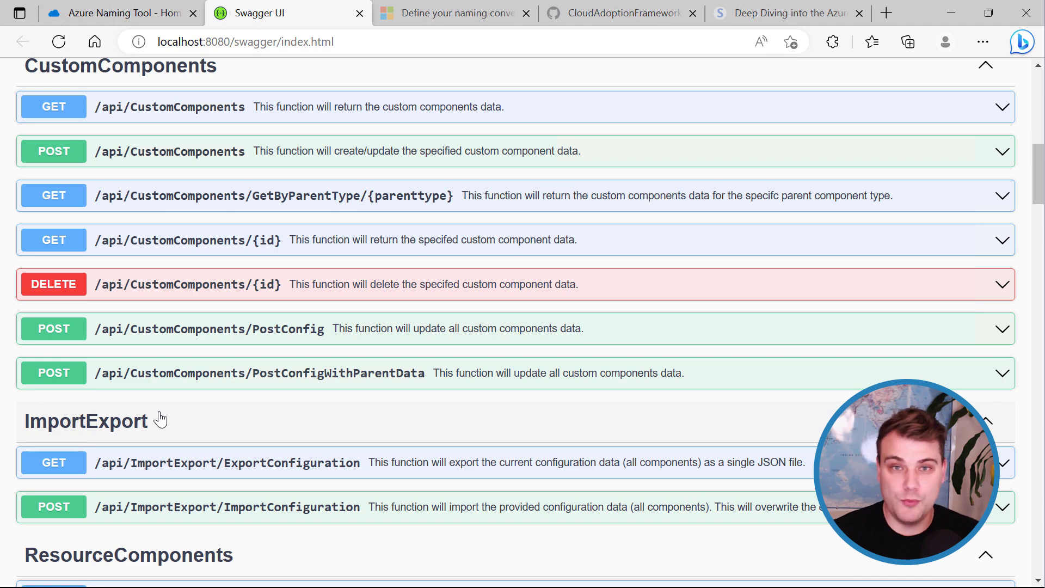
scroll(396, 441, down, 3)
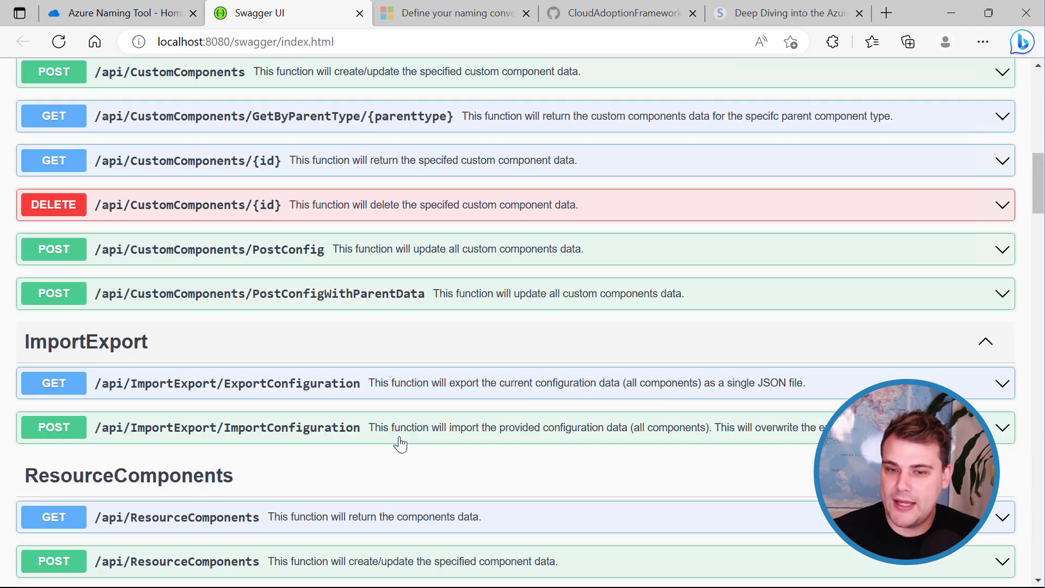
scroll(543, 436, up, 7)
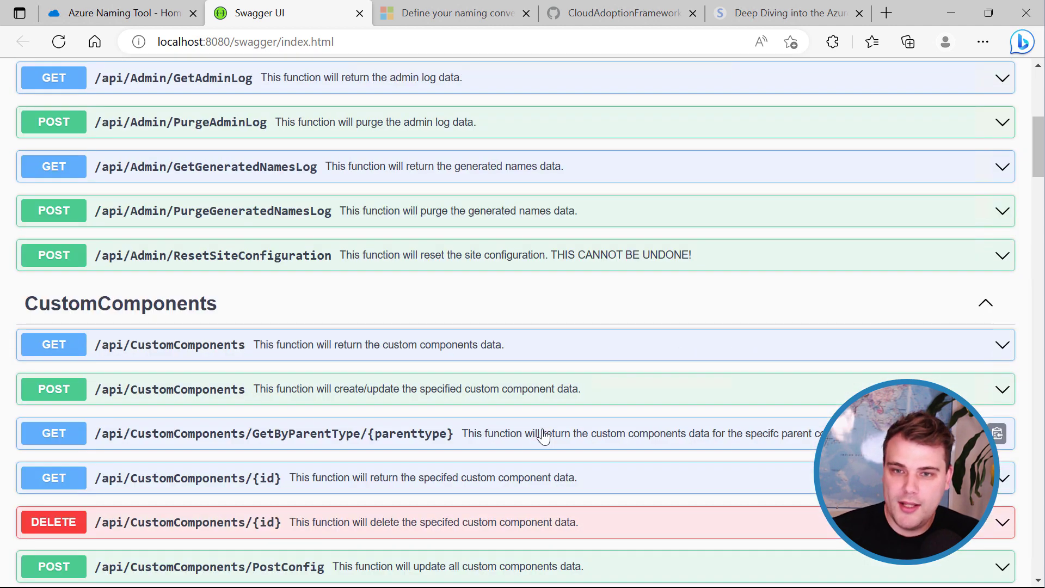
scroll(624, 484, up, 6)
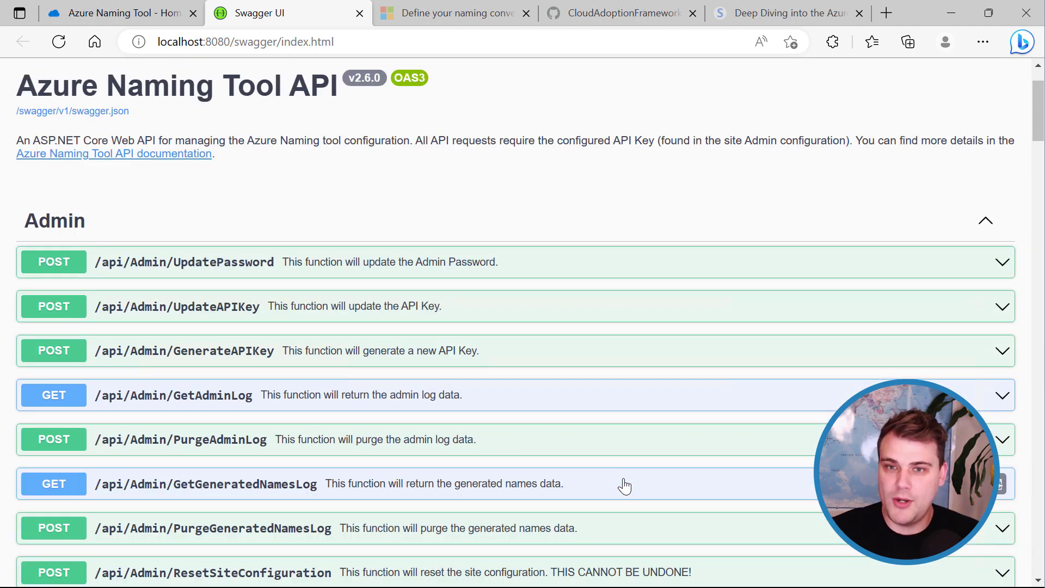
scroll(498, 430, down, 14)
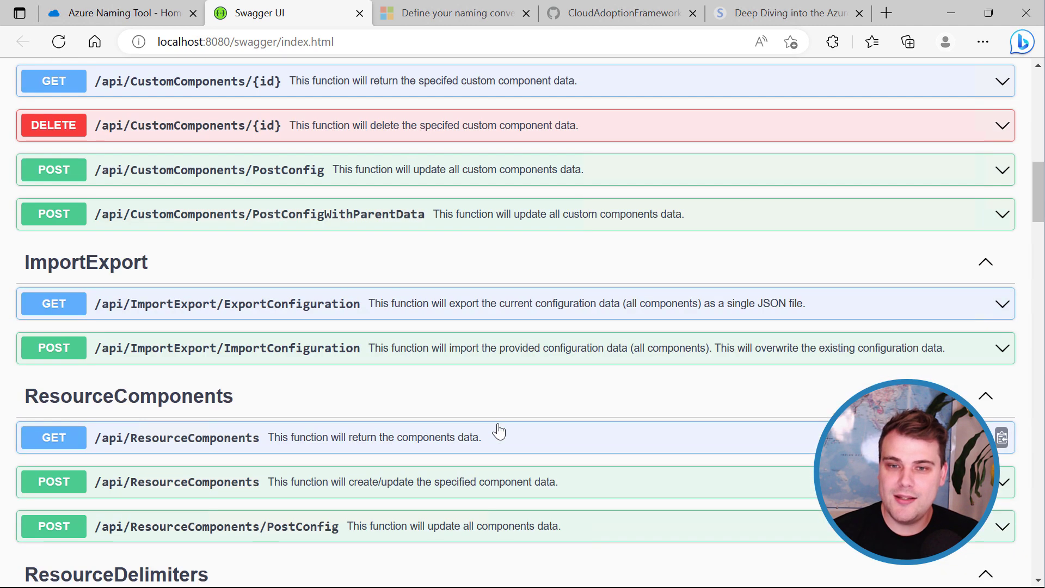
scroll(499, 431, down, 3)
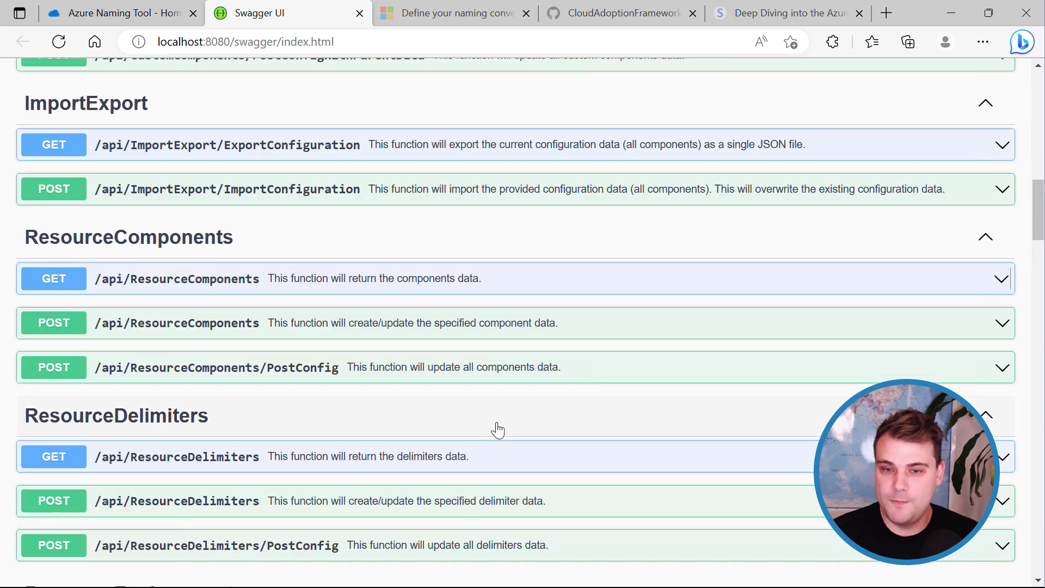
scroll(497, 431, down, 3)
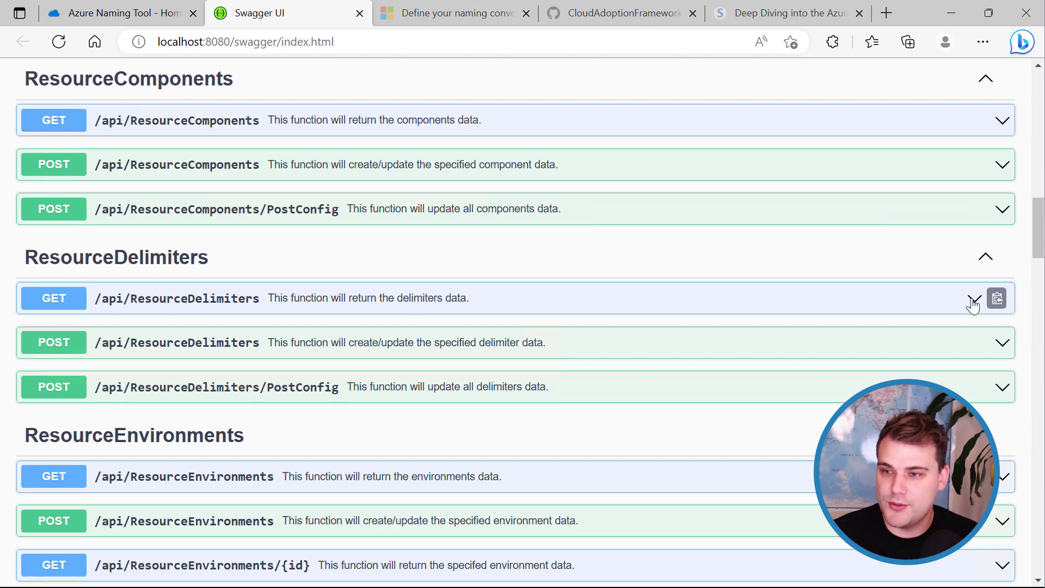
Expand GET /api/ResourceDelimiters, enable Try it out, and select the APIKey field.
click(927, 307)
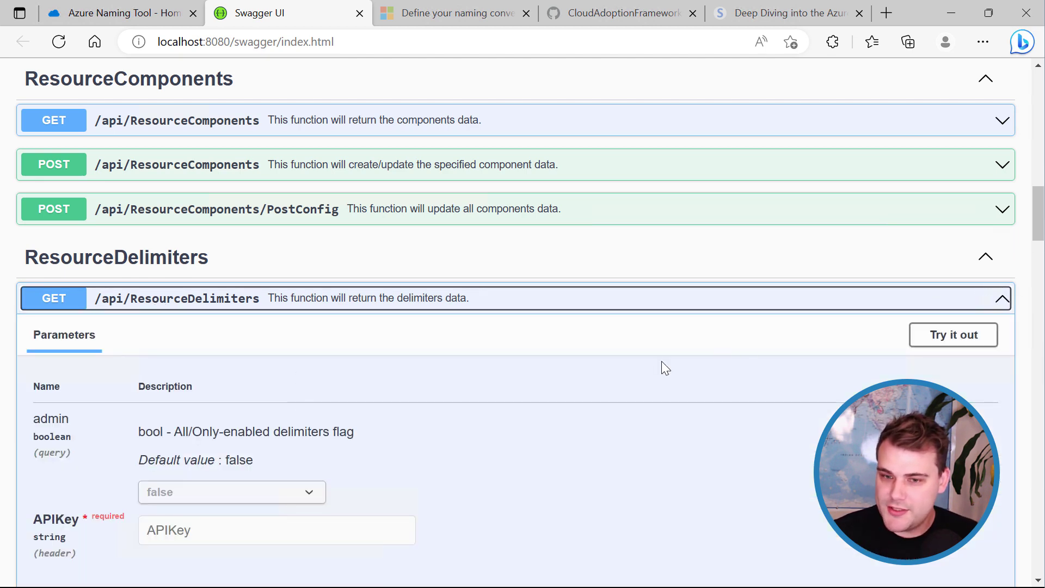
scroll(661, 361, down, 3)
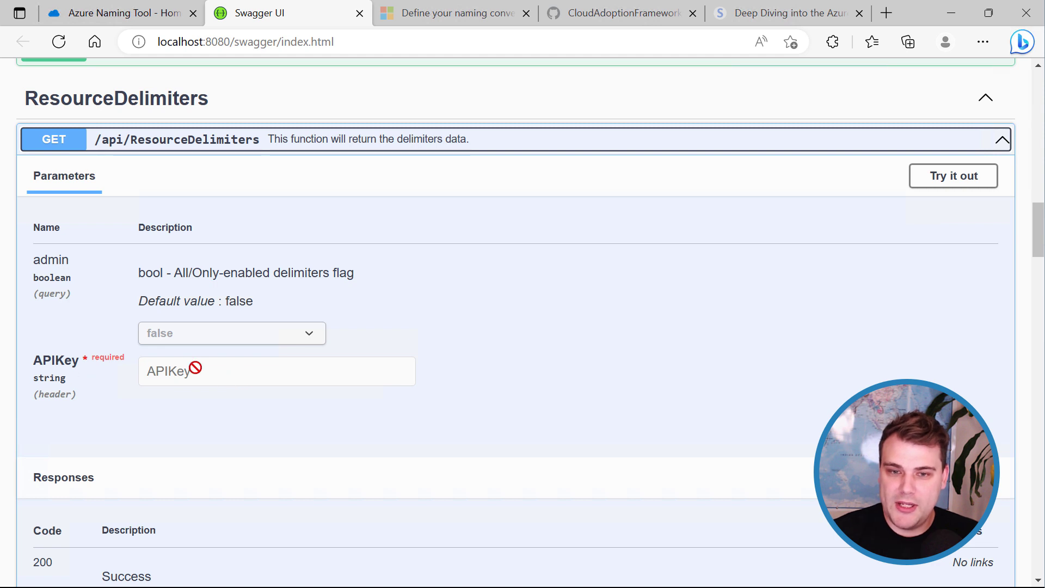
click(926, 189)
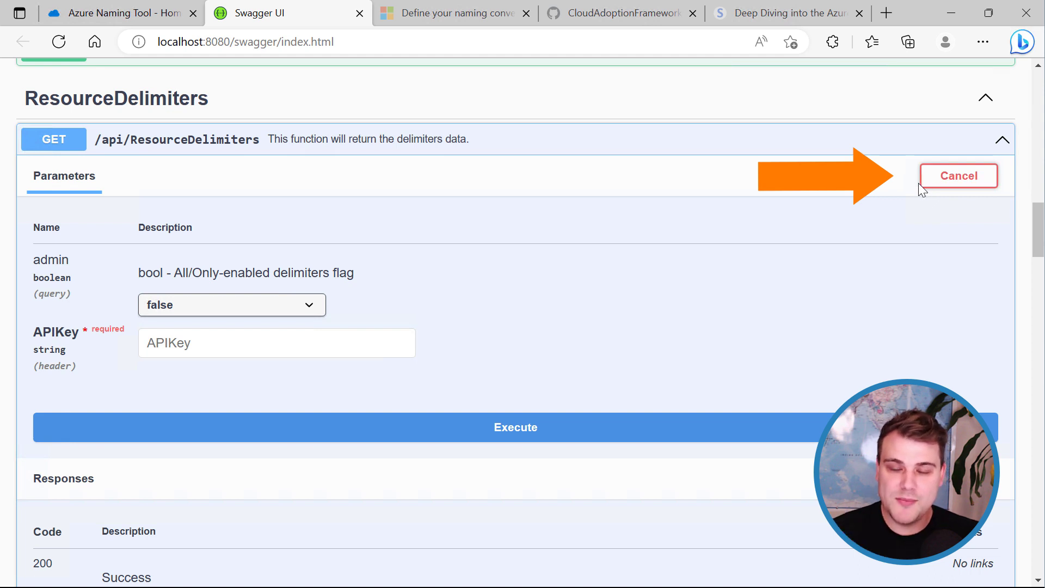
click(325, 356)
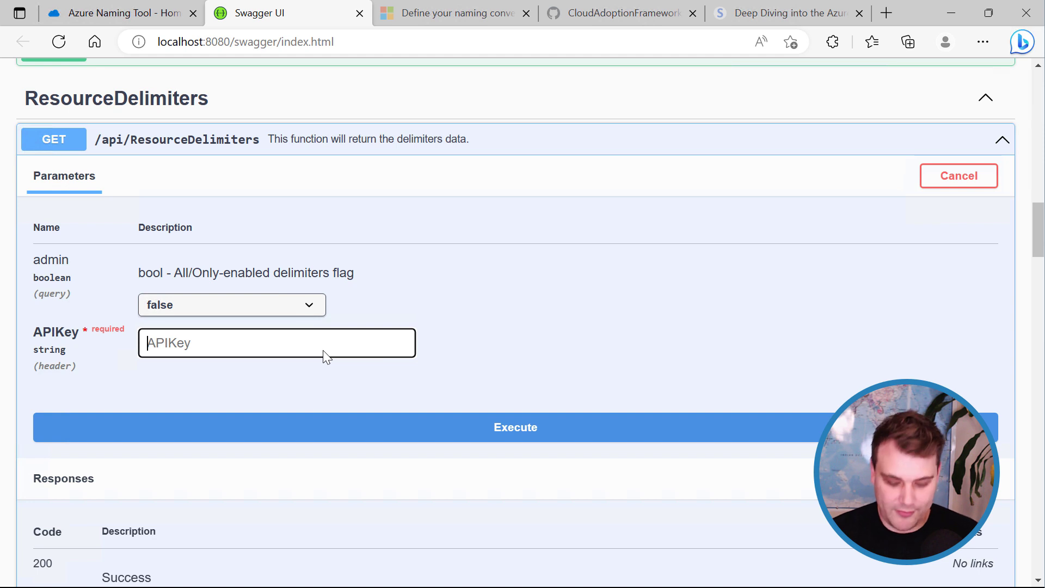
Paste the API key, keep admin false, execute, and review the 200 response with delimiter '-'.
key(ctrl+v)
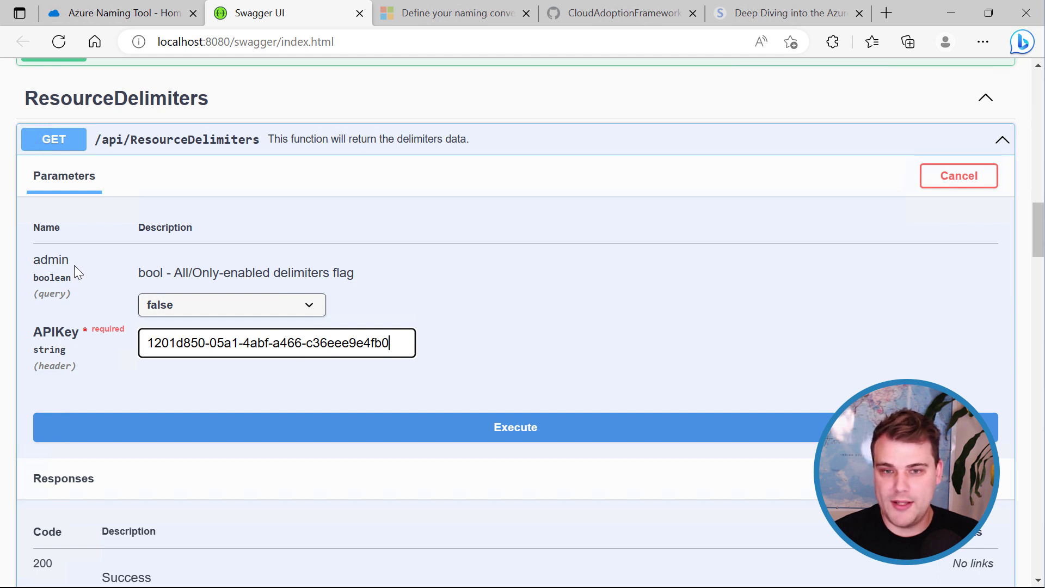
click(283, 304)
click(283, 305)
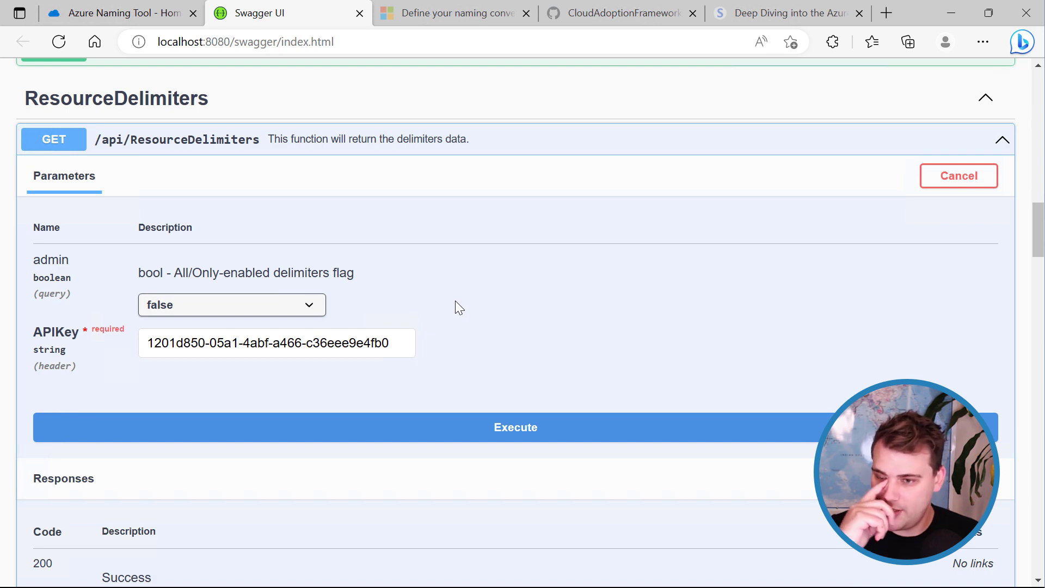
click(515, 434)
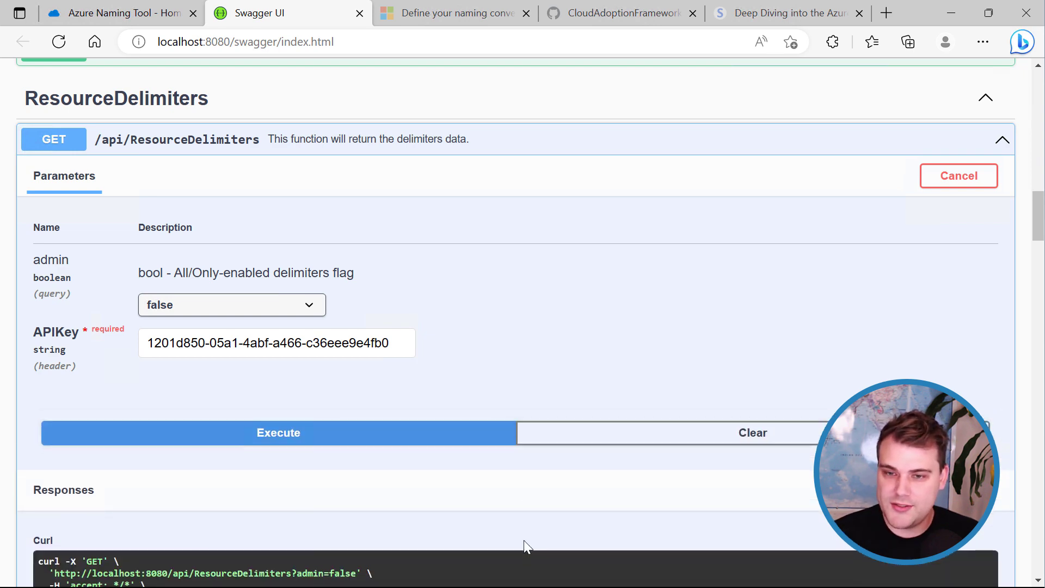
scroll(524, 479, down, 4)
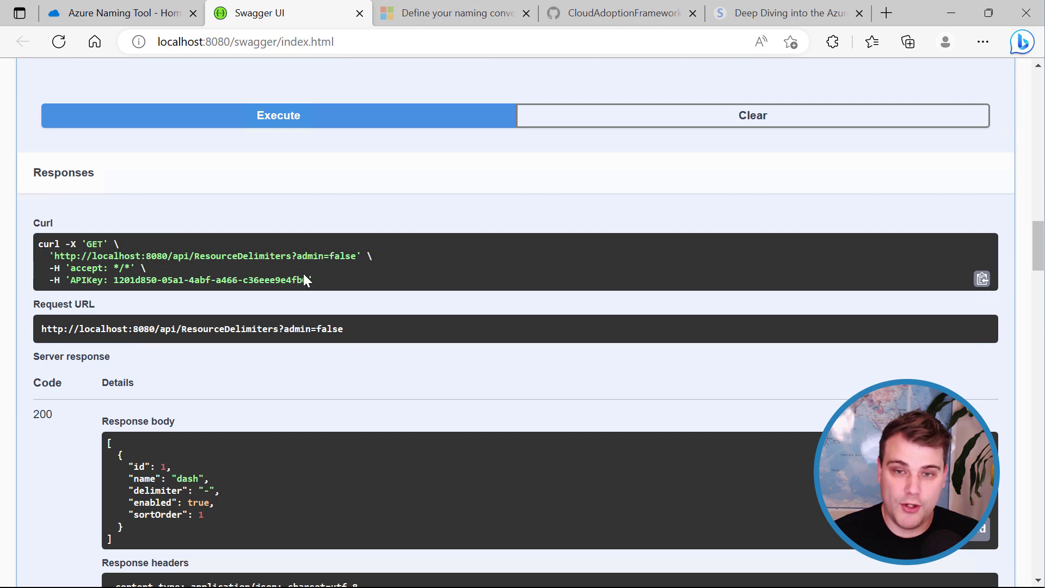
scroll(181, 276, up, 1)
scroll(182, 280, down, 1)
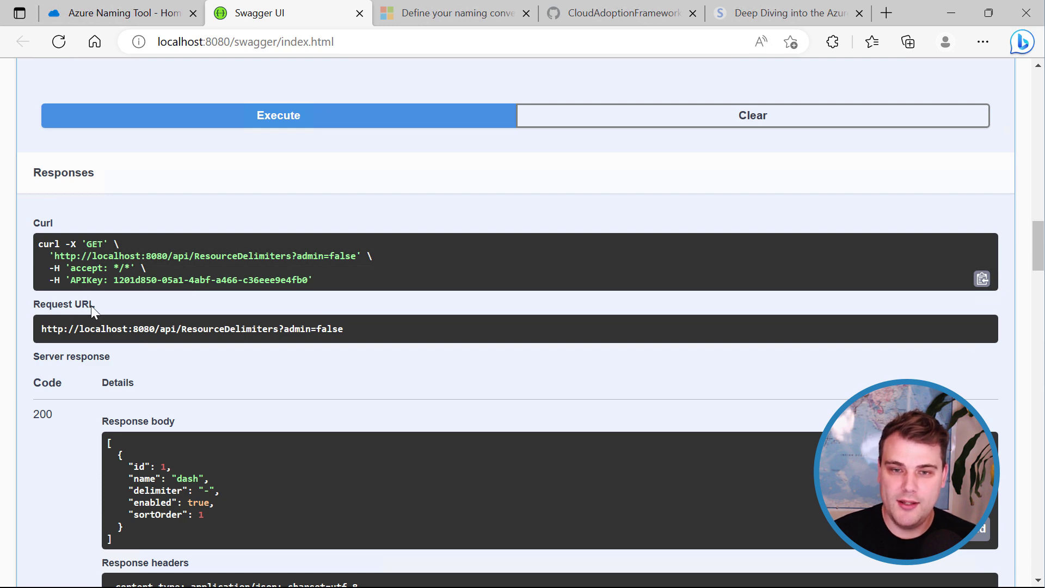
scroll(114, 315, down, 4)
scroll(109, 319, up, 1)
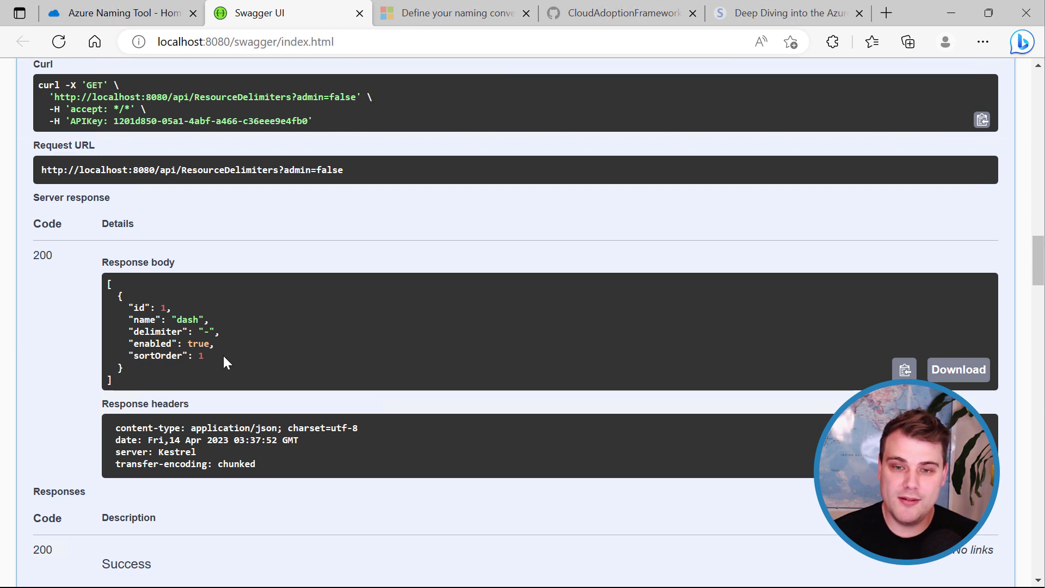
scroll(224, 359, down, 7)
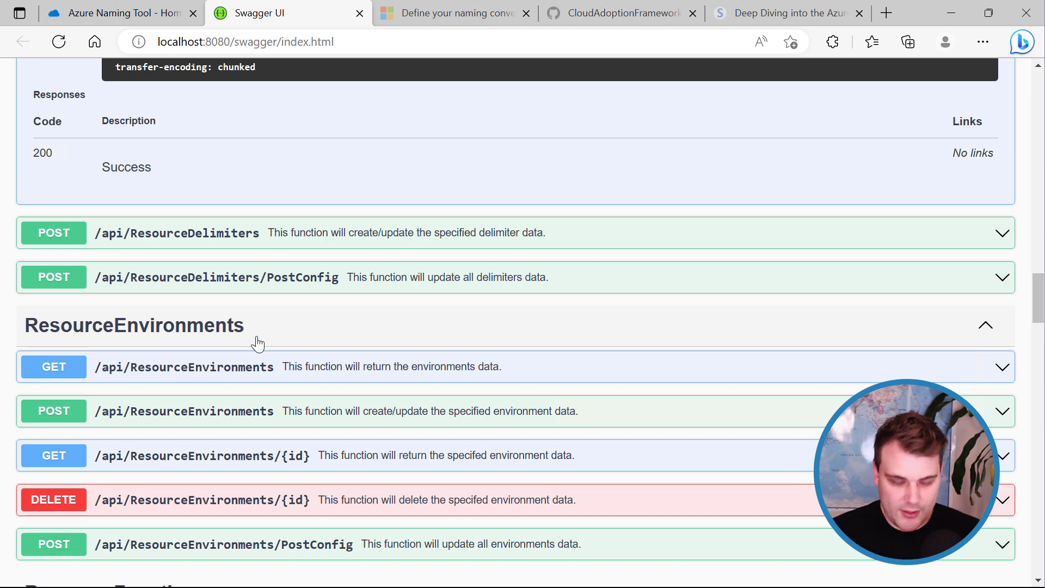
Search the page for 'resourcenamin' and expand the POST RequestName endpoint.
key(ctrl+f)
text(resour)
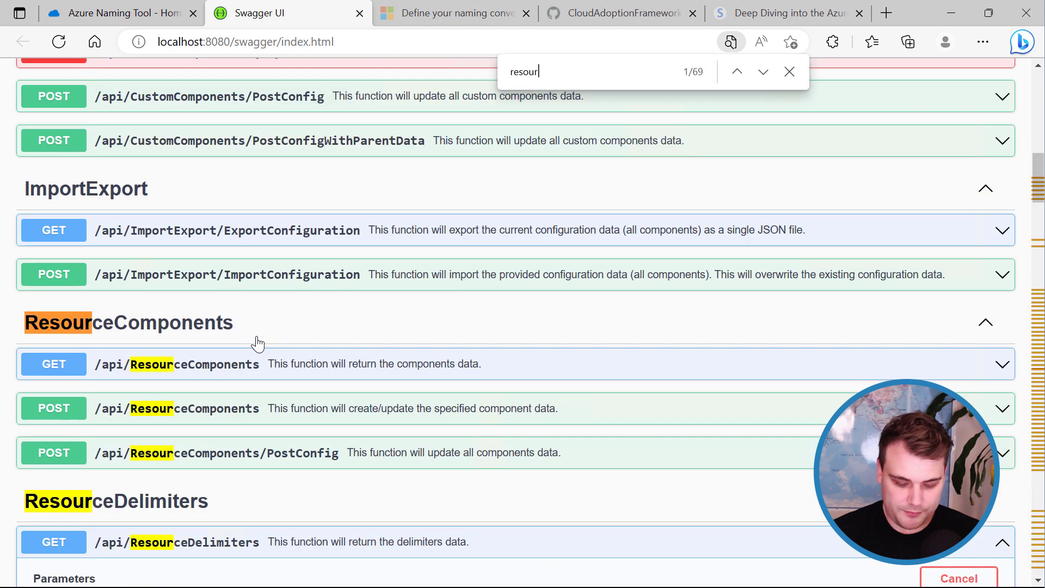
text(cenamin)
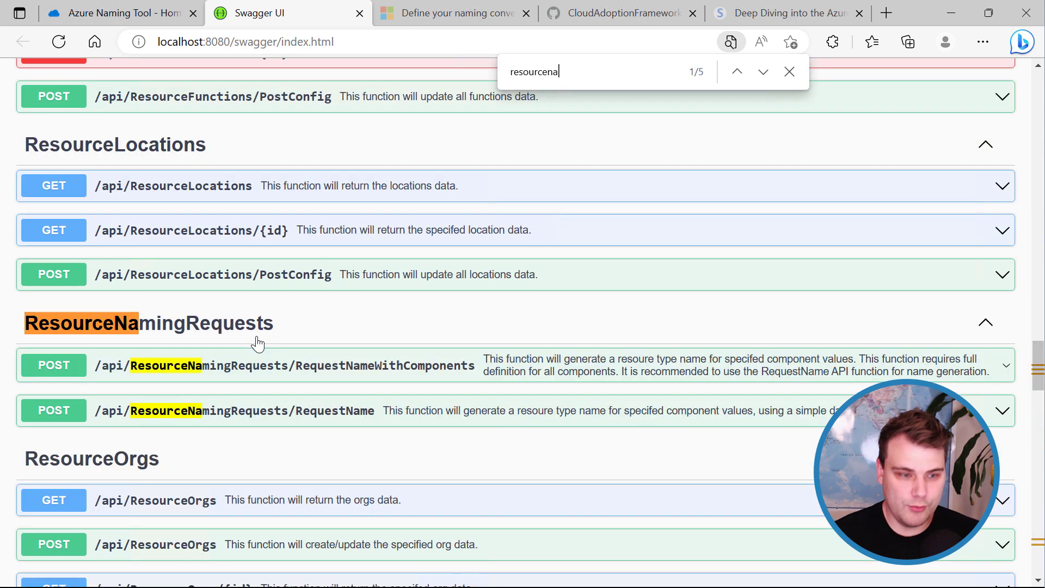
click(789, 71)
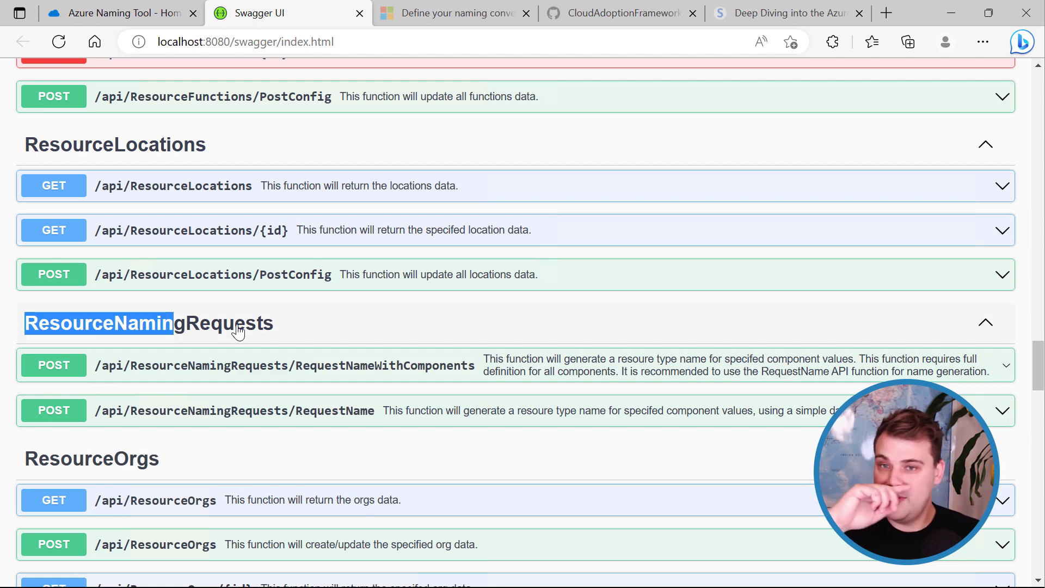
click(339, 419)
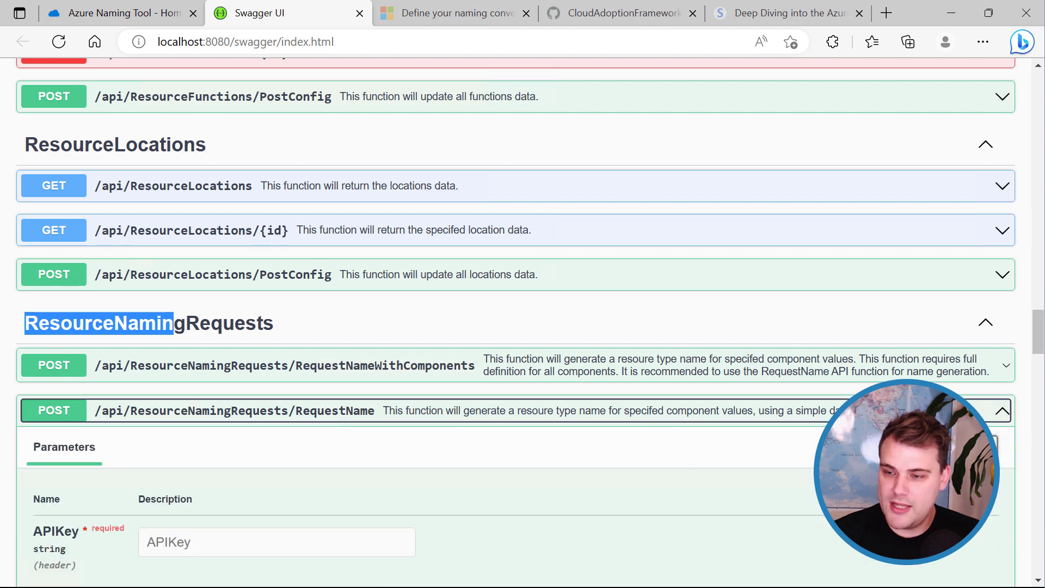
Paste the API key into RequestName's APIKey field and return to the Azure Naming Tool.
click(526, 491)
scroll(527, 492, down, 4)
click(235, 313)
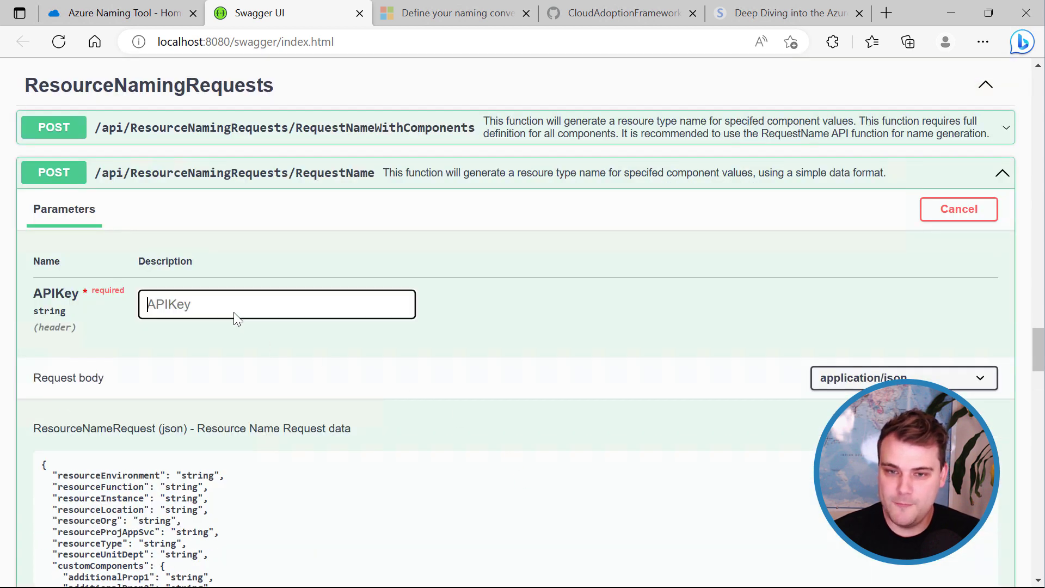
key(ctrl+v)
click(494, 315)
scroll(505, 344, down, 3)
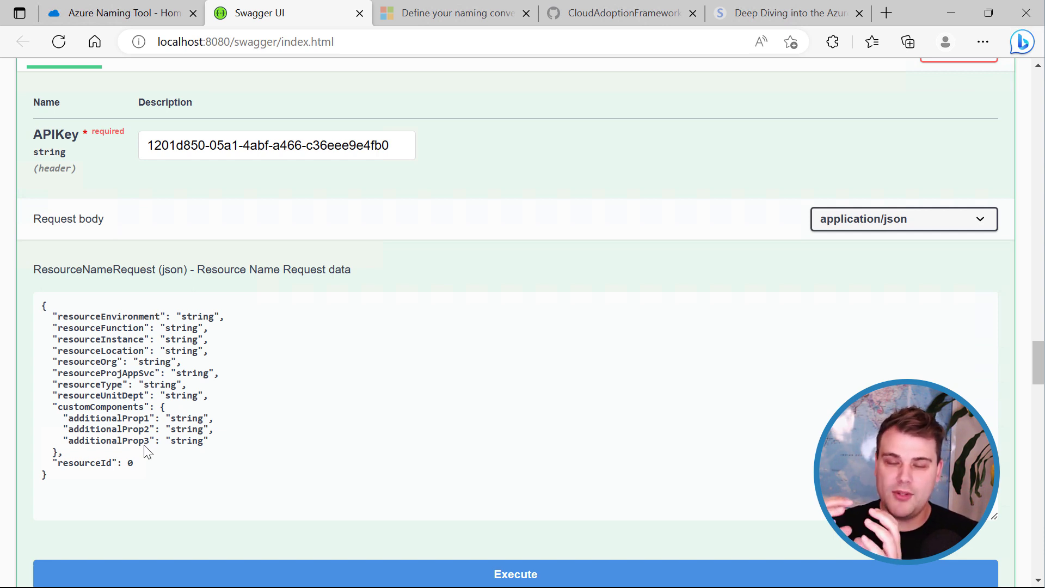
click(98, 13)
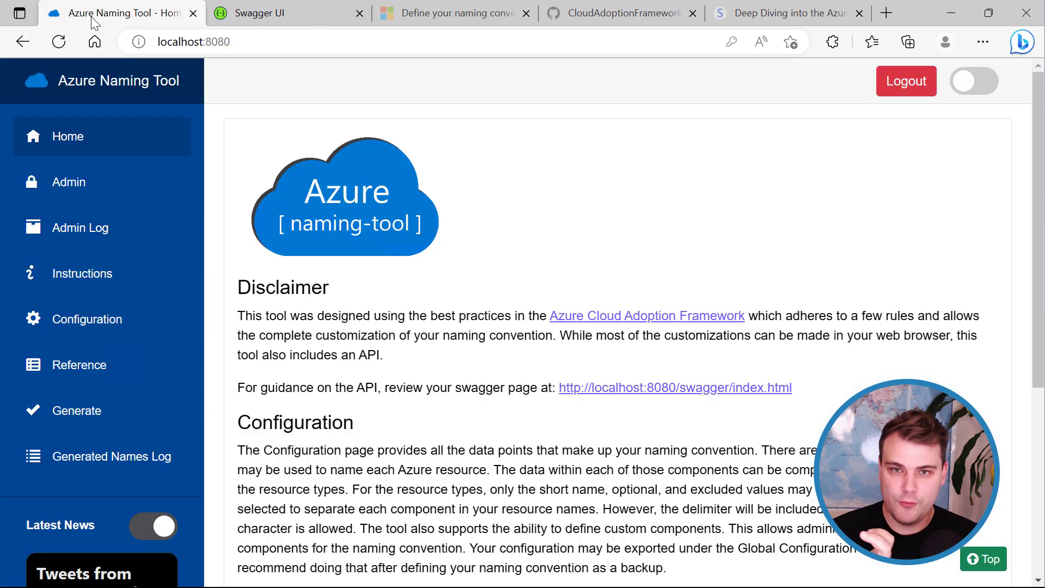
On the Generate page, choose the Compute provider and Compute/images (cimg) resource type.
click(71, 422)
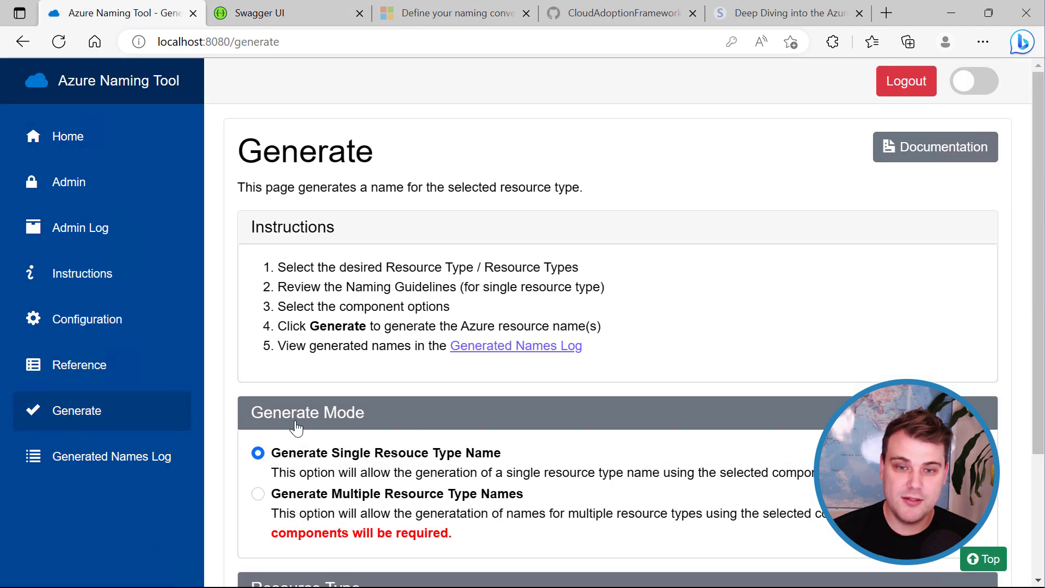
scroll(417, 419, down, 3)
click(380, 501)
click(392, 401)
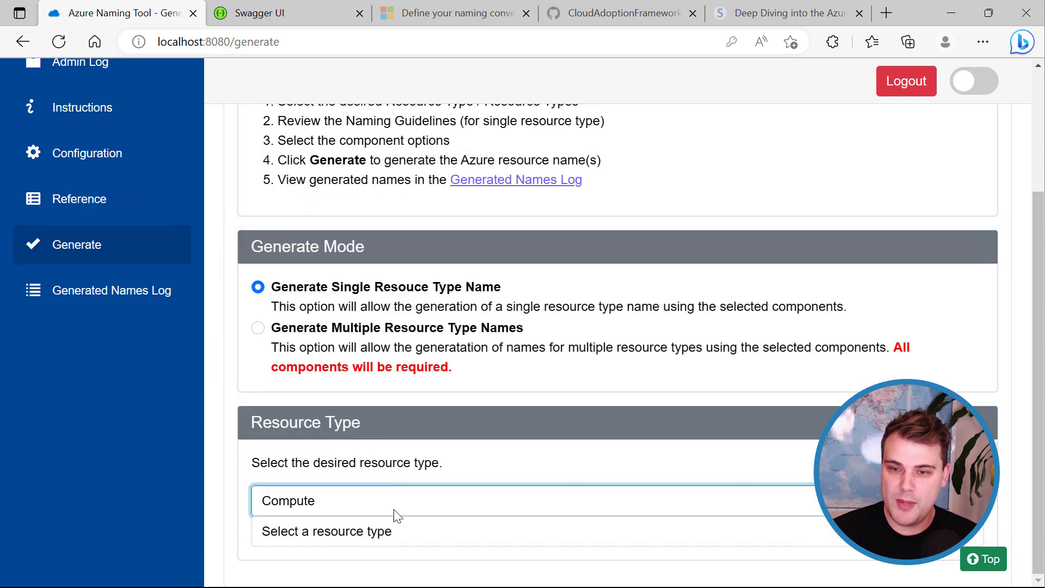
click(390, 529)
click(497, 420)
scroll(501, 422, down, 6)
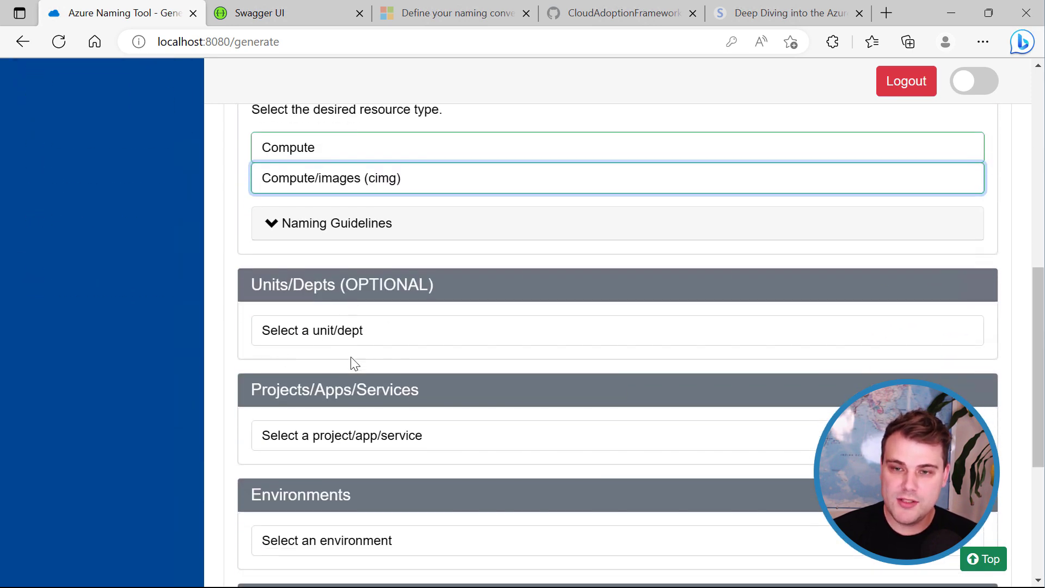
Choose Sample Unit/Dept (sud) and Sample Project/App/Service (spa), then return to Swagger UI.
click(400, 341)
click(398, 373)
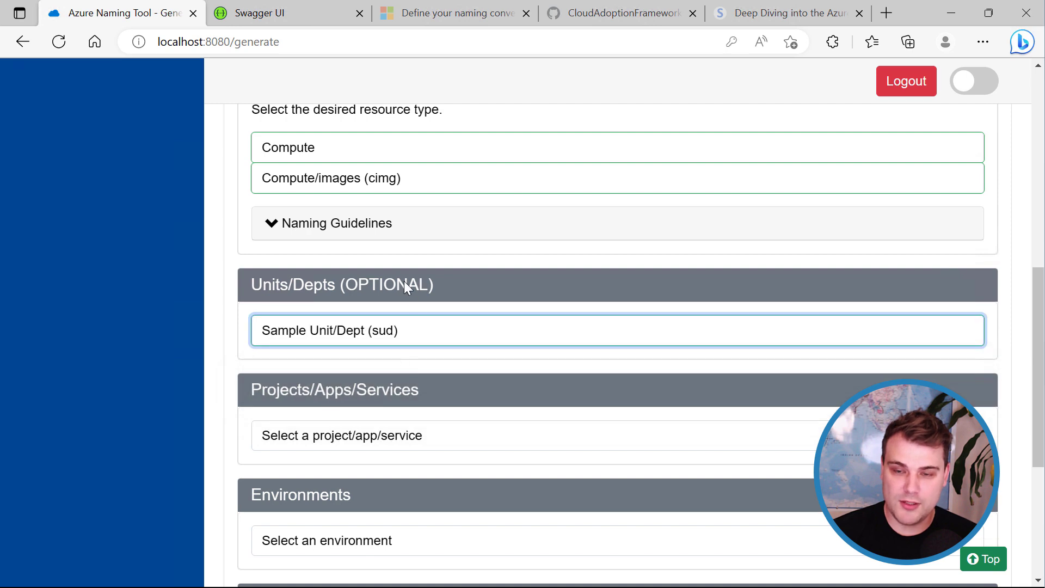
click(445, 433)
click(438, 479)
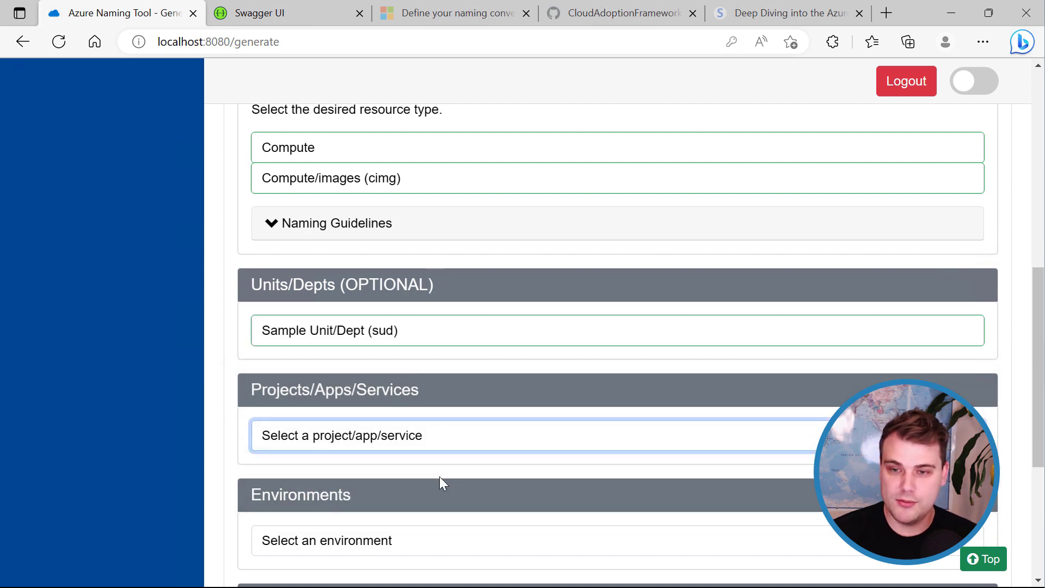
click(436, 438)
click(438, 477)
scroll(436, 482, down, 5)
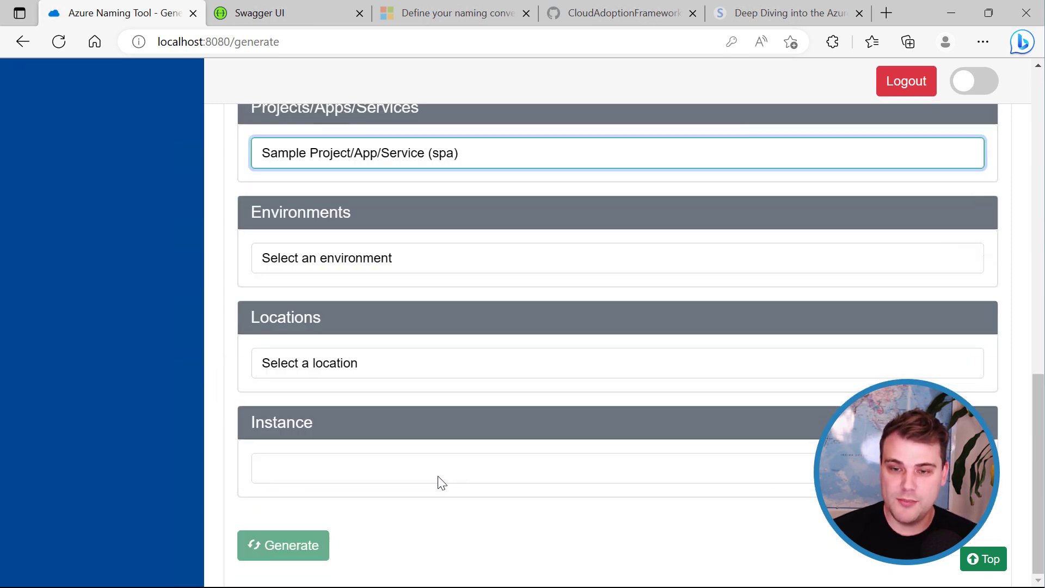
click(270, 551)
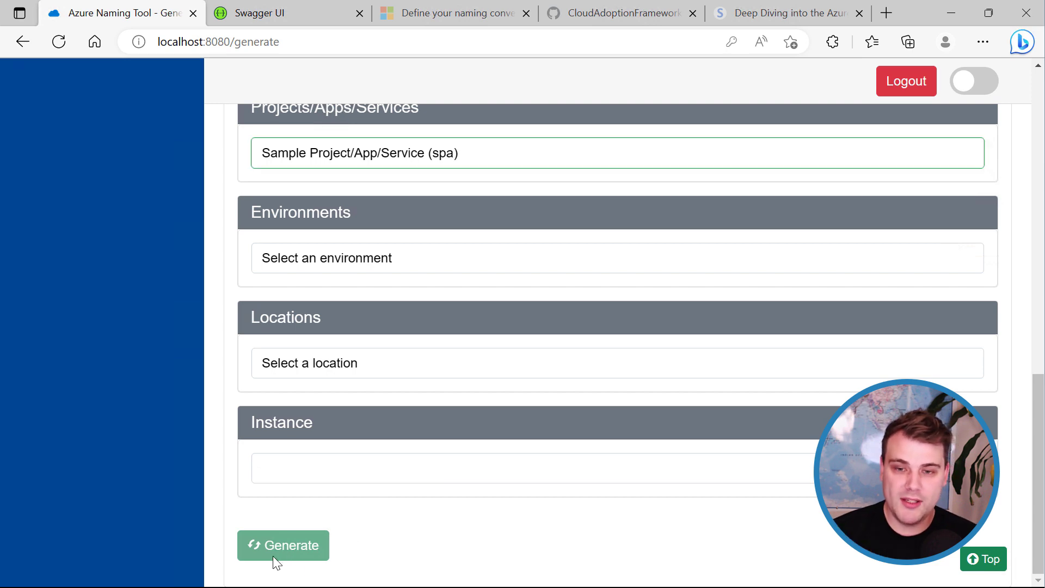
click(283, 15)
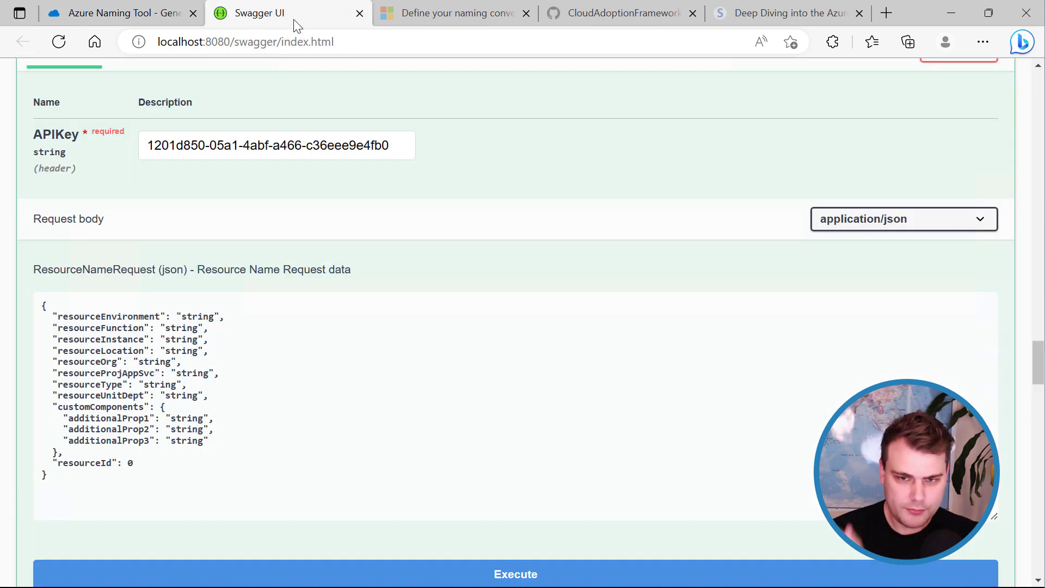
Replace the RequestName JSON body with a redis, prd, ac, spa, 001 request and execute it.
click(511, 304)
scroll(512, 308, down, 3)
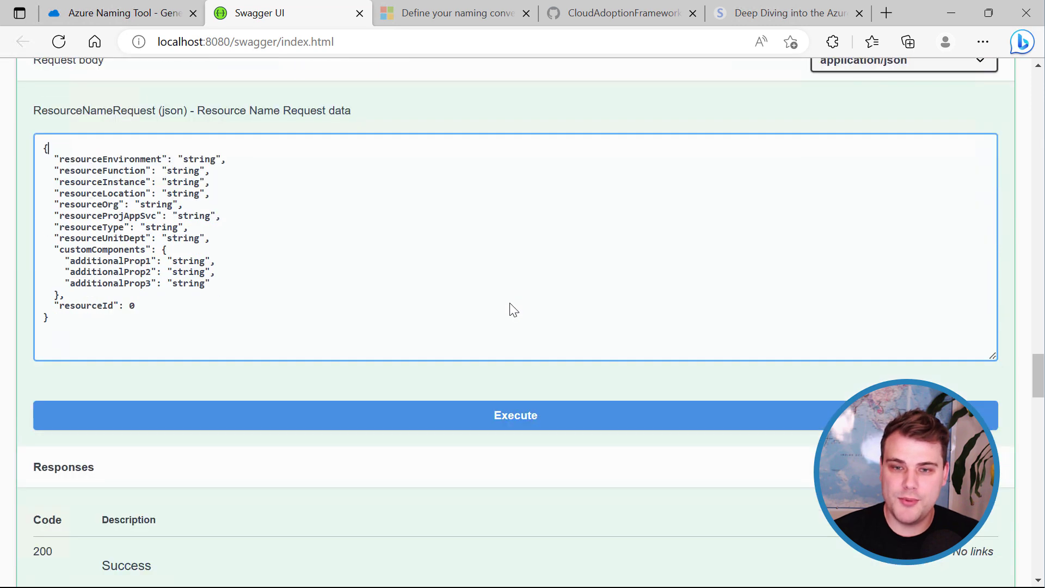
scroll(527, 291, up, 2)
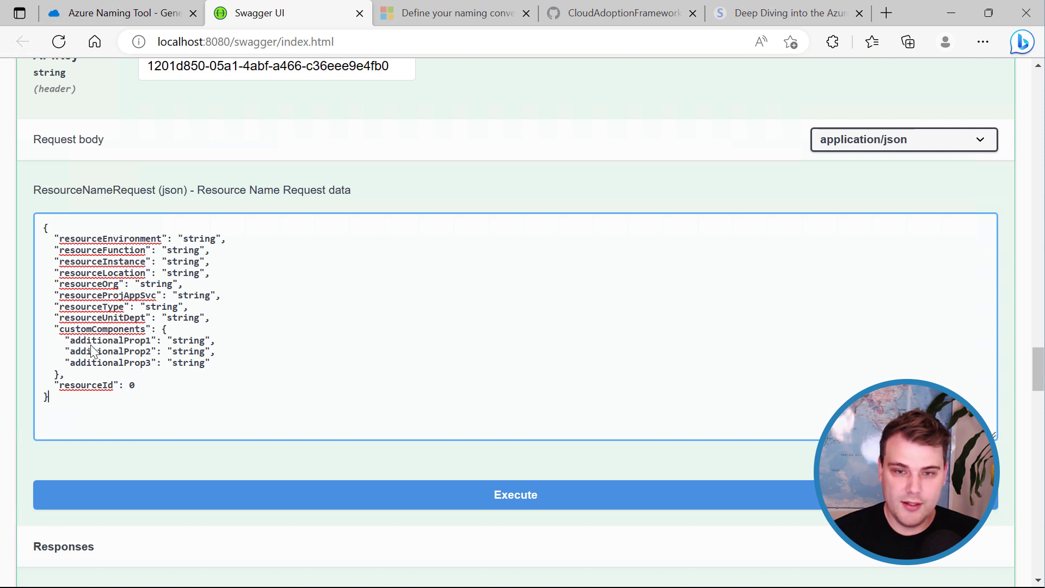
drag(54, 404, 38, 208)
text({ 	"ResourceEnvironment": "prd", 	"ResourceInstance": "001", 	"ResourceLocation": "ac", 	"ResourceProjAppSvc": "spa", 	"ResourceType": "redis" })
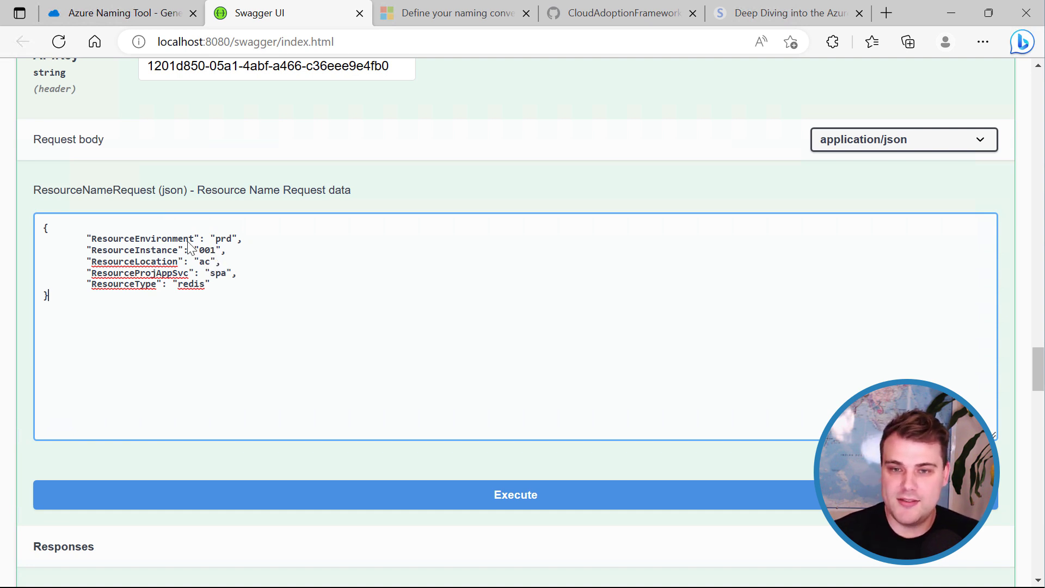
click(242, 253)
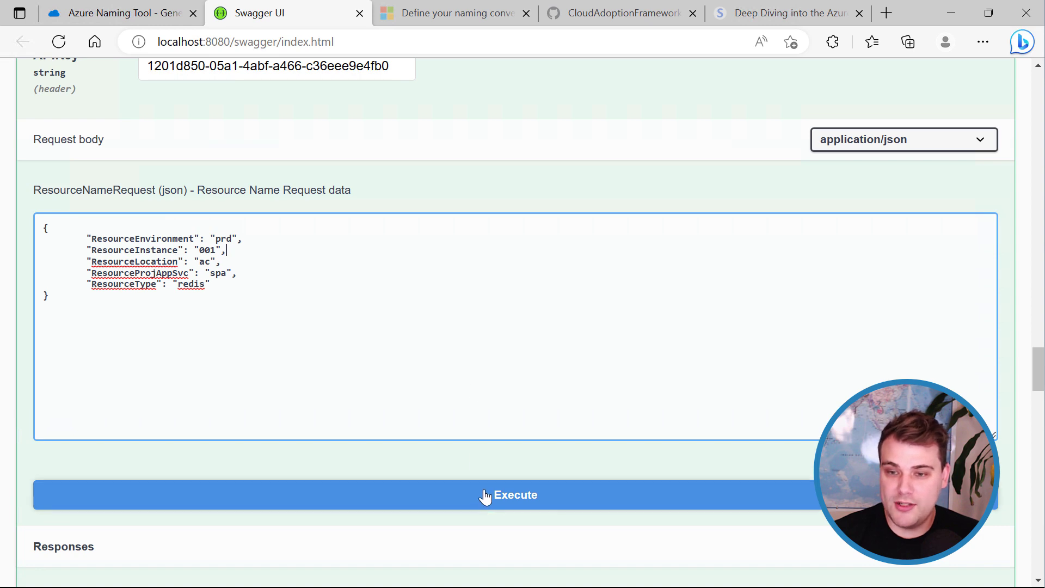
click(484, 495)
Review the 200 response returning redis-spa-prd-ac-001 and highlight the request JSON body.
scroll(420, 473, down, 8)
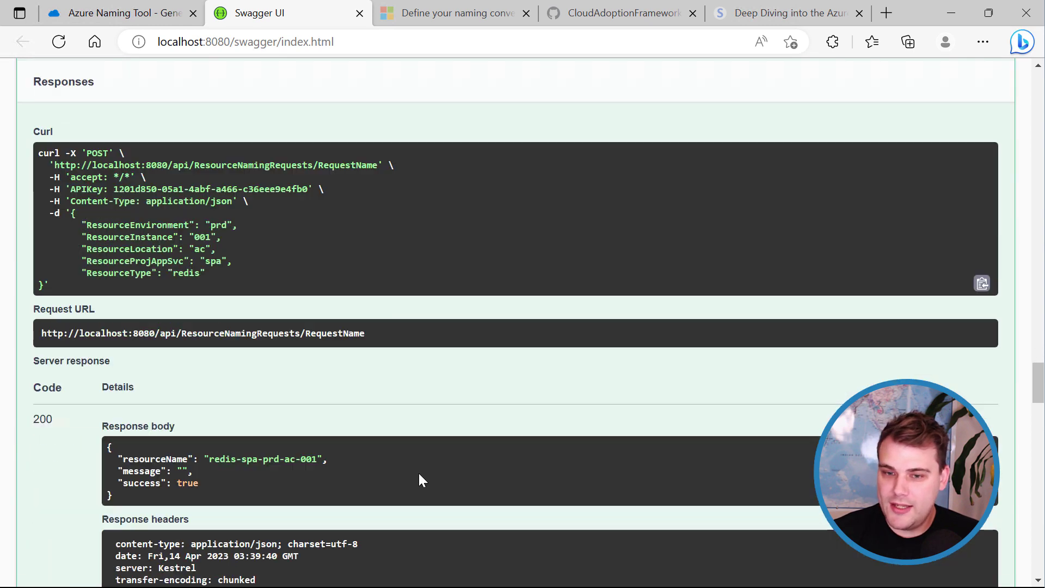
scroll(136, 378, down, 3)
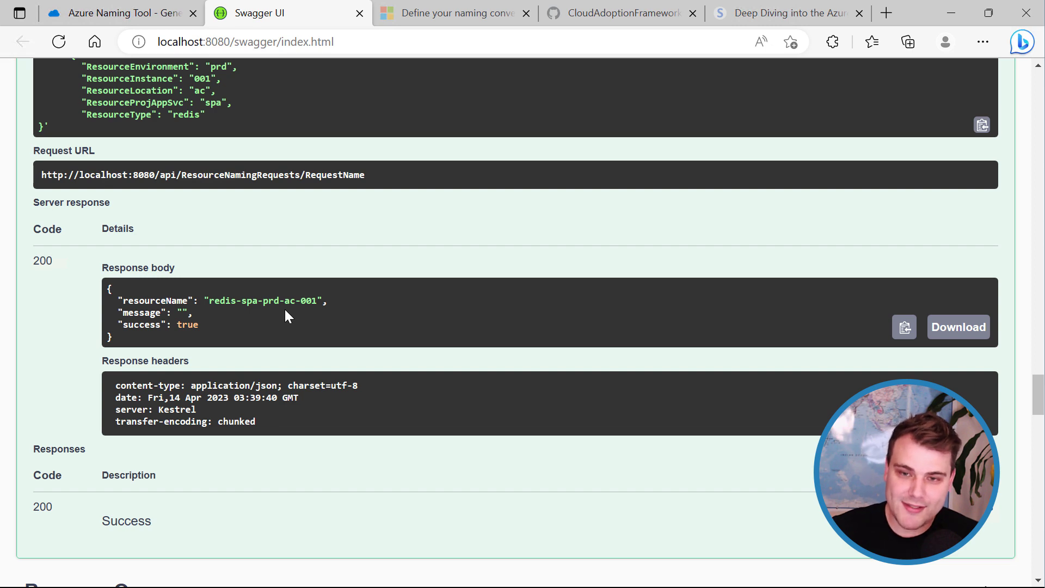
scroll(234, 401, up, 10)
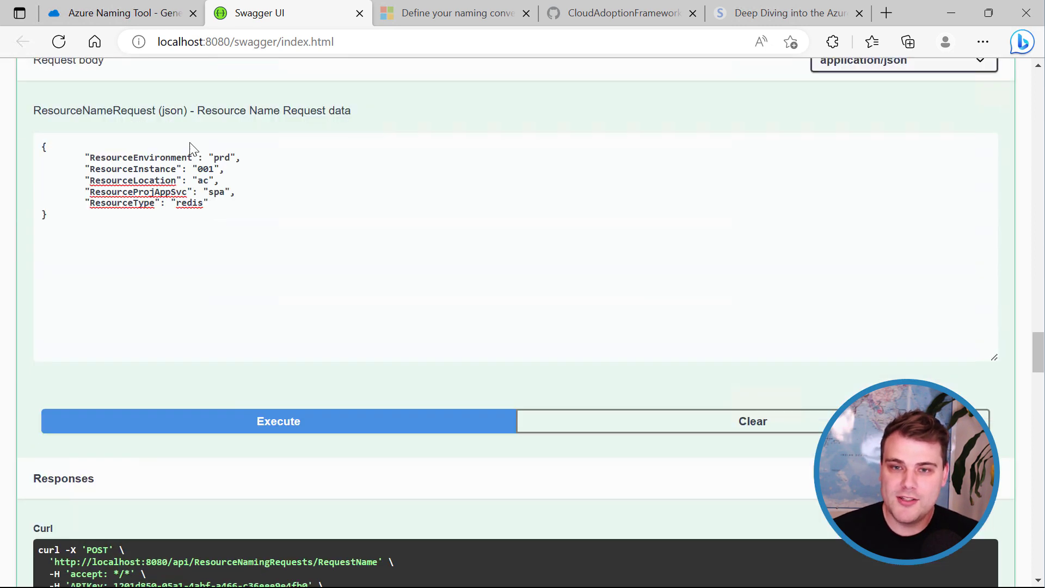
drag(103, 223, 43, 148)
click(179, 240)
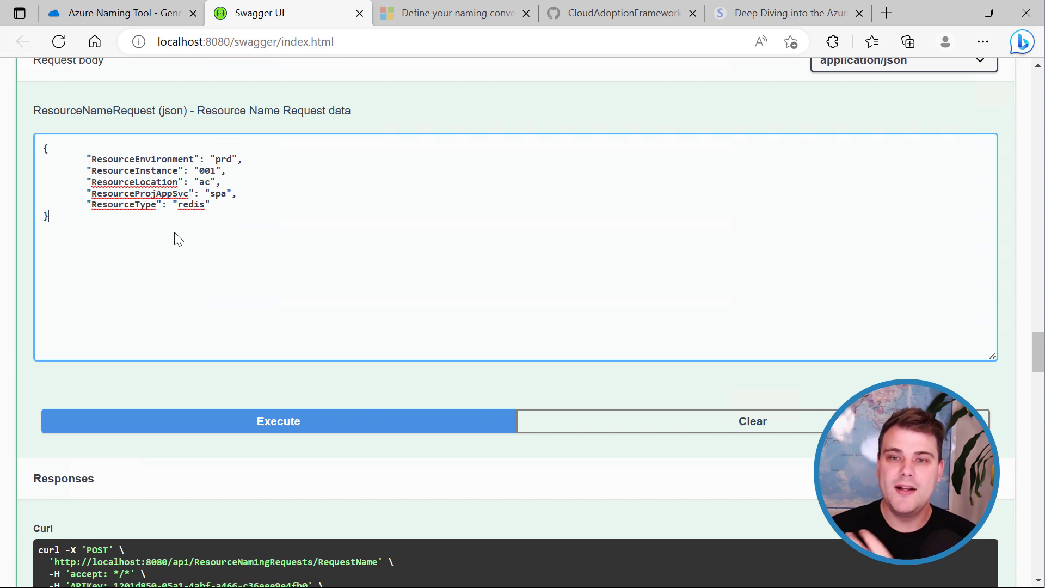
Recheck the response, then go back to the Azure Naming Tool Generate page.
scroll(177, 240, down, 10)
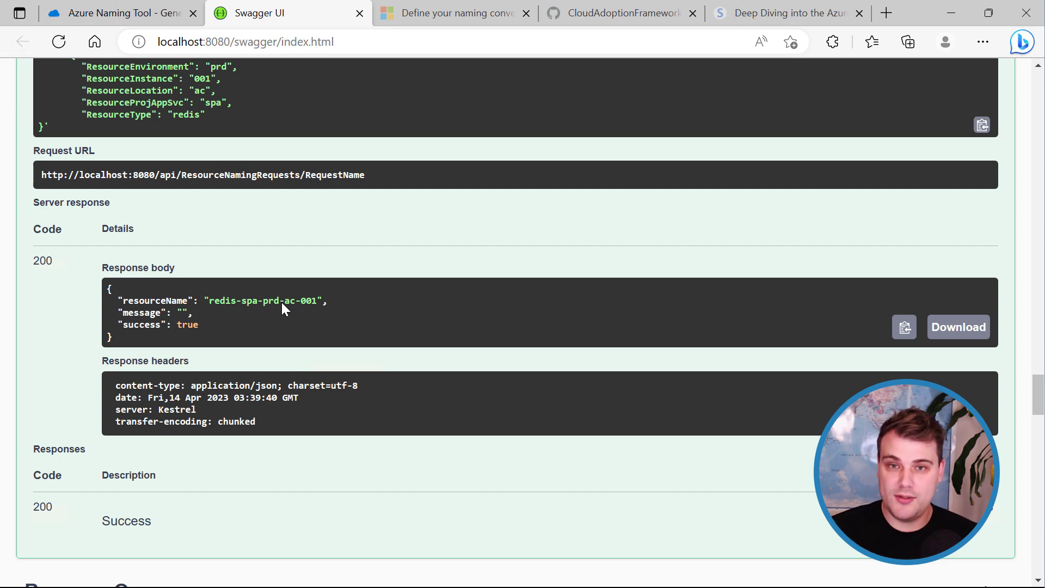
scroll(288, 325, up, 9)
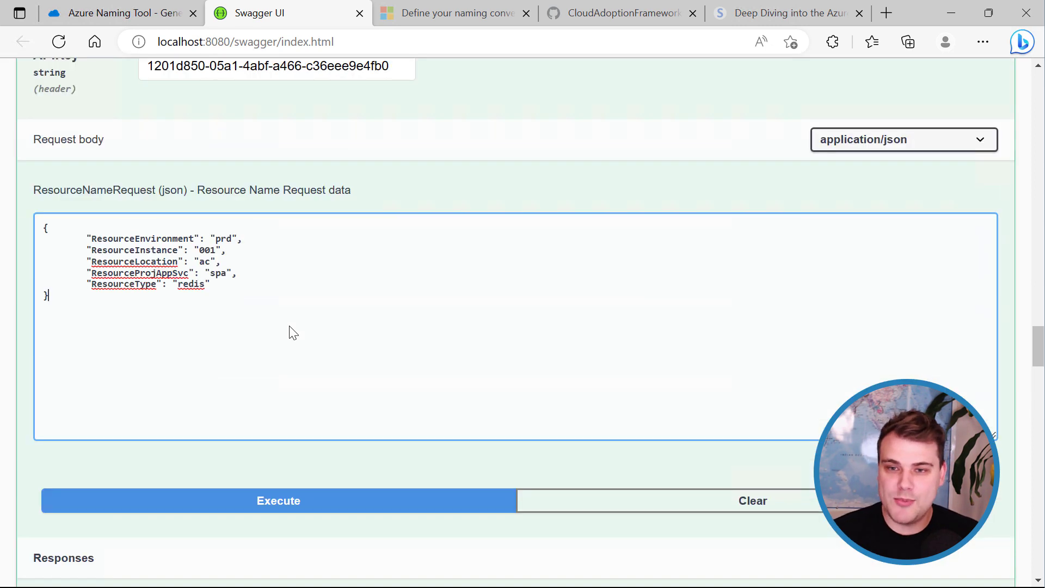
click(135, 16)
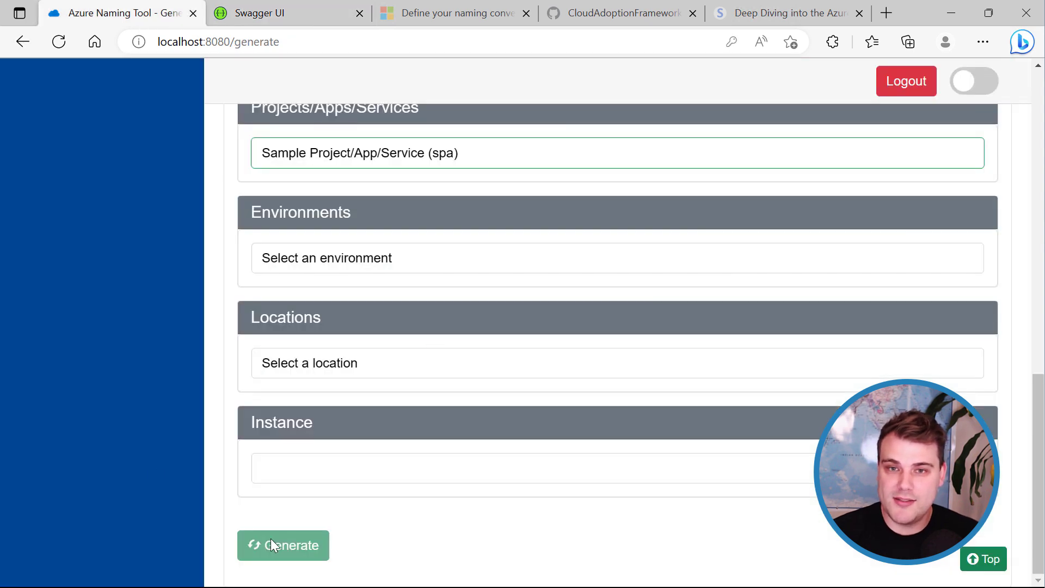
Confirm the Generated Names Log lists redis-spa-prd-ac-001 as Cache/Redis, then return to Swagger UI.
scroll(149, 458, up, 8)
scroll(149, 459, up, 5)
click(81, 461)
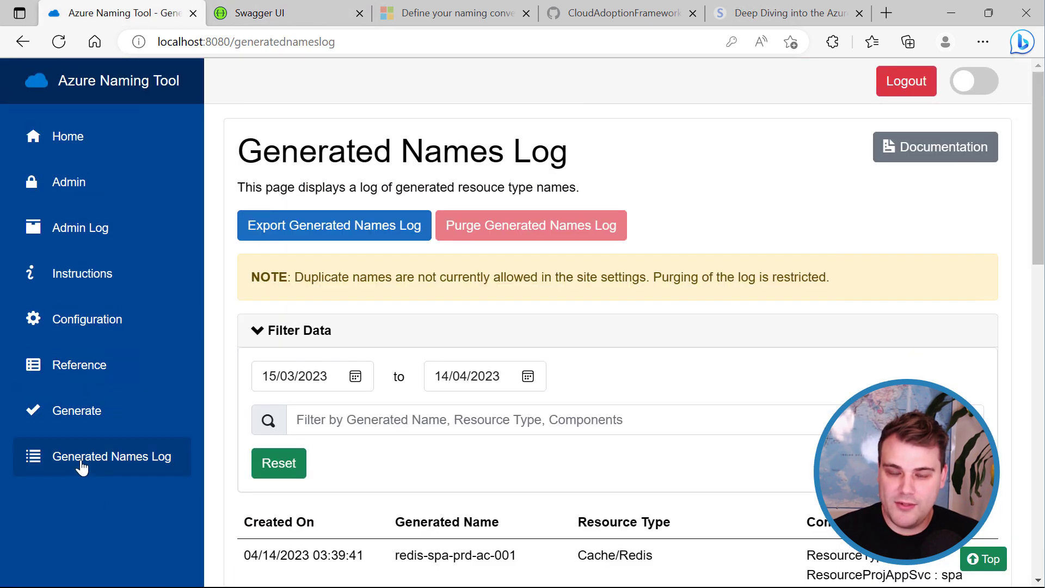
drag(1041, 256, 1040, 310)
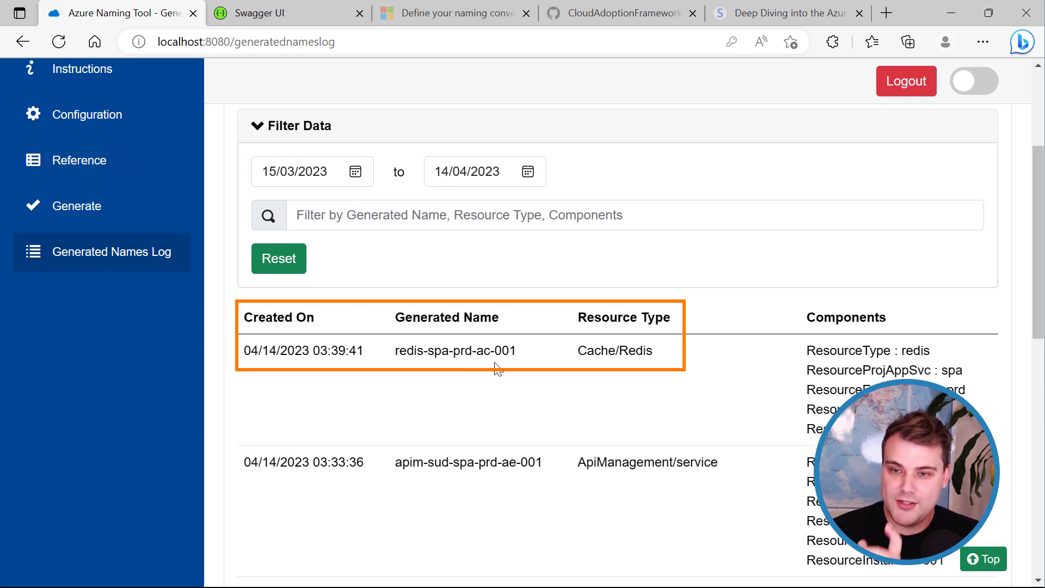
scroll(506, 403, up, 3)
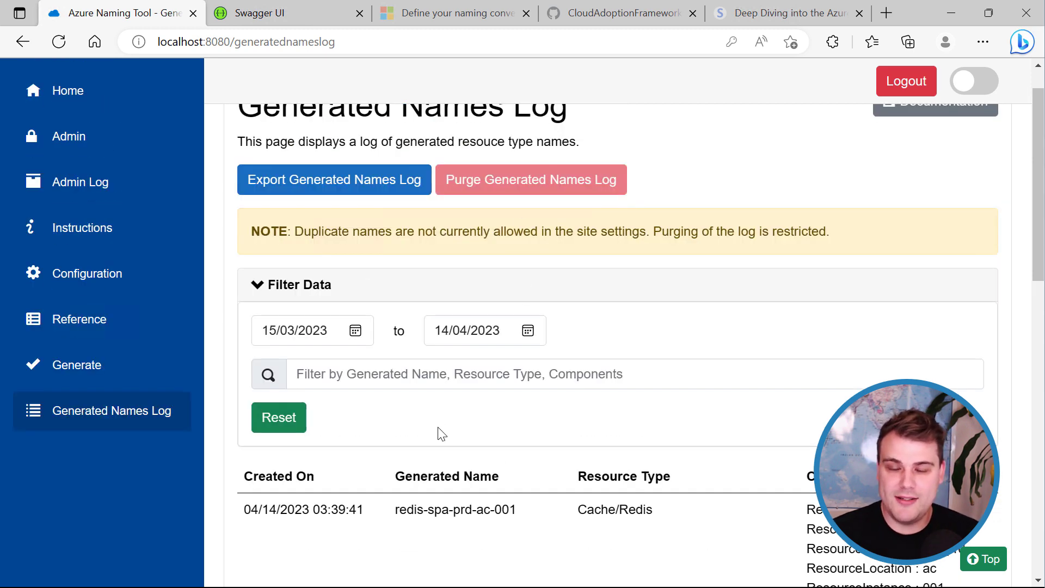
click(297, 20)
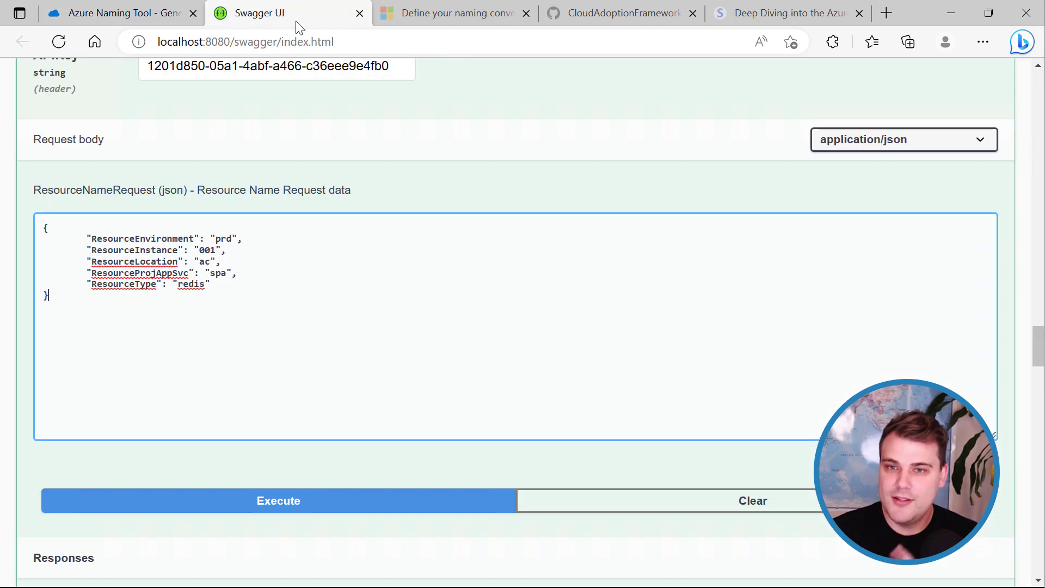
Delete the ResourceType line from the RequestName JSON body and execute the request again.
drag(212, 285, 234, 274)
key(BackSpace)
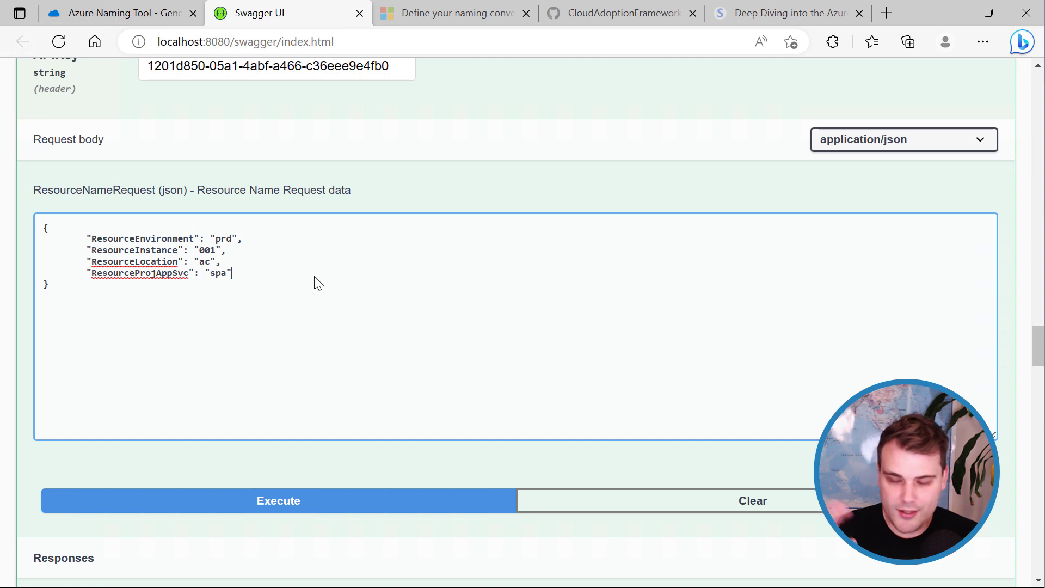
click(284, 505)
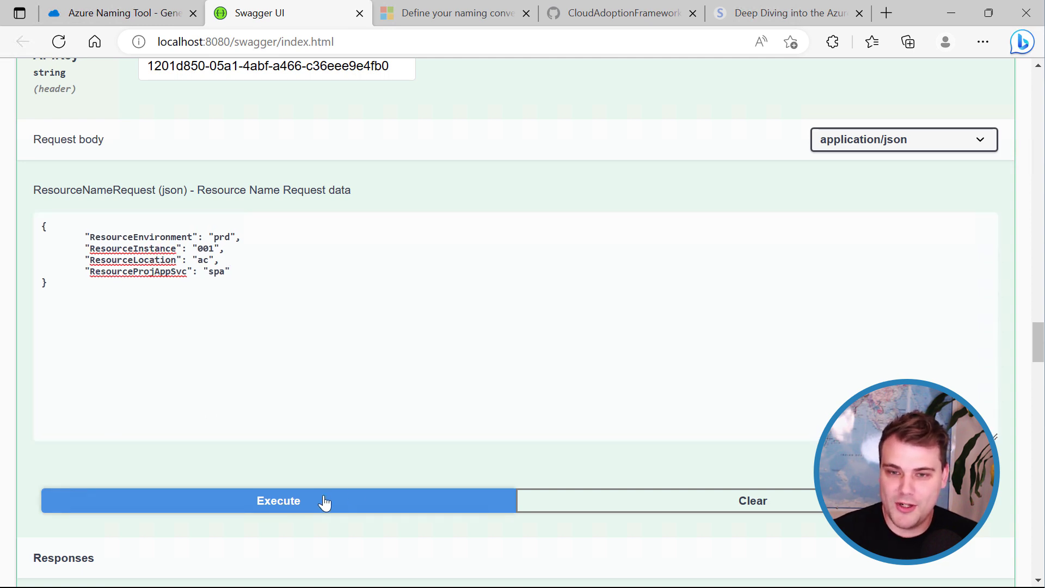
scroll(325, 503, down, 12)
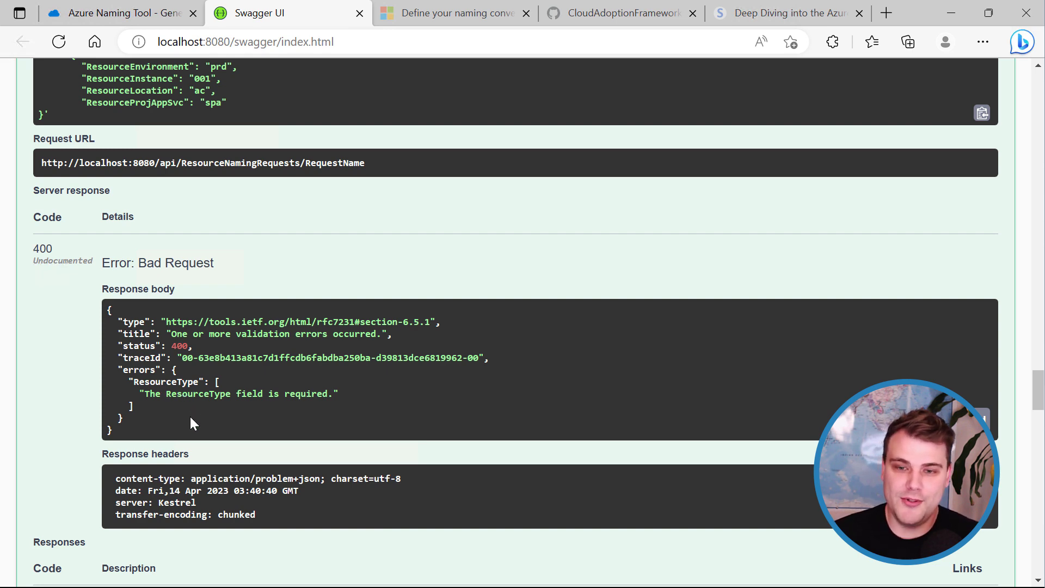
Zoom in to read the 400 error 'The ResourceType field is required', then restore normal zoom.
key(ctrl+plus)
key(ctrl+plus)
key(ctrl+plus)
key(ctrl+plus)
key(ctrl+plus)
key(ctrl+plus)
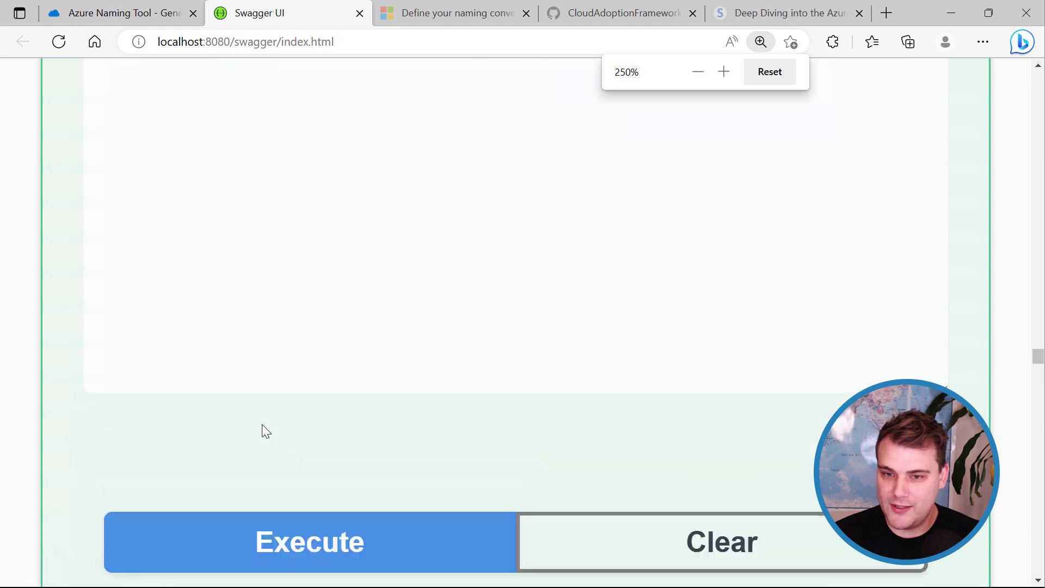
scroll(262, 423, down, 10)
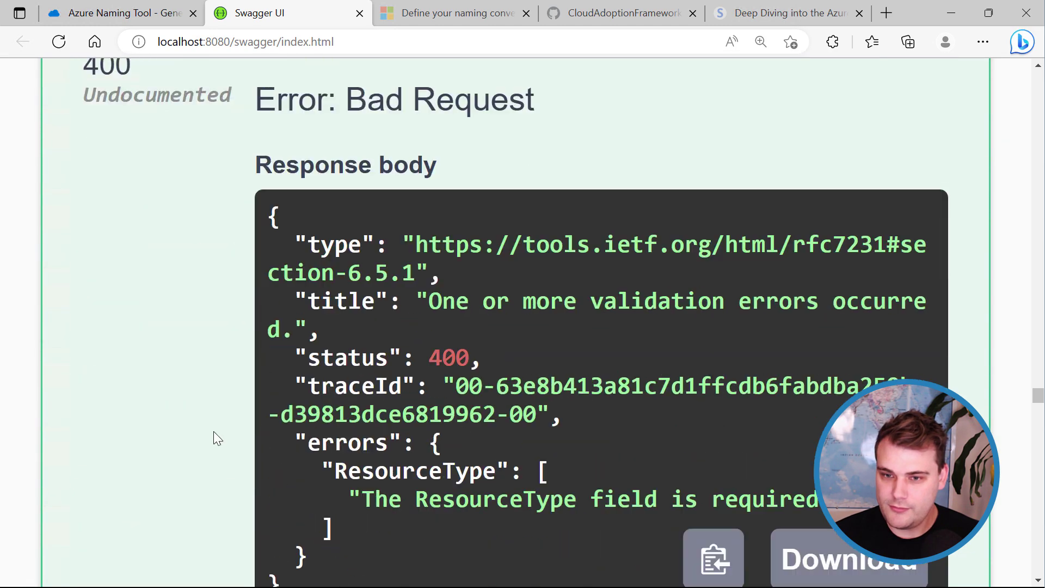
scroll(214, 438, up, 1)
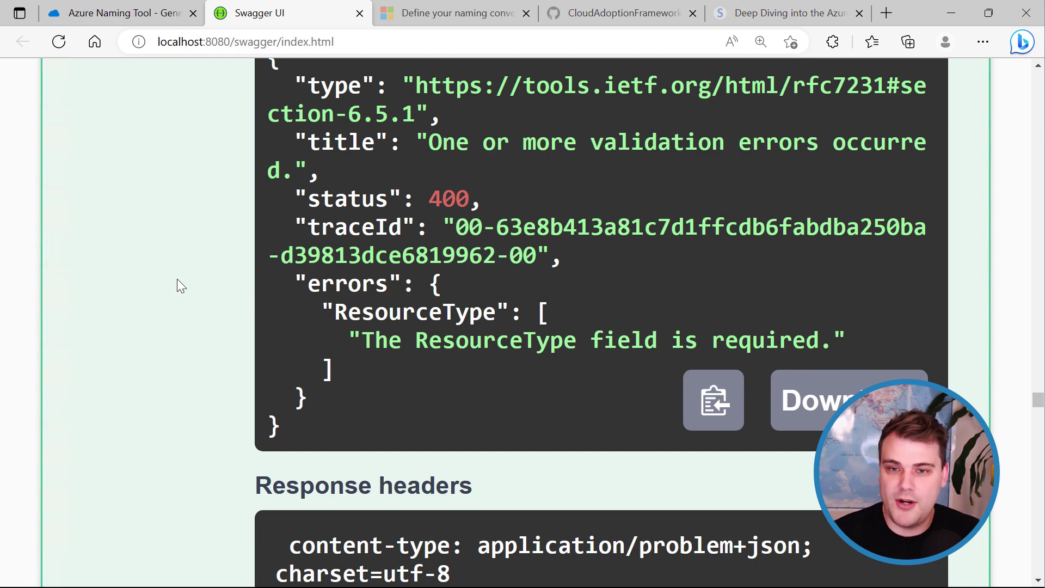
key(ctrl+minus)
key(ctrl+minus)
scroll(177, 279, down, 1)
key(ctrl+minus)
key(ctrl+minus)
key(ctrl+minus)
key(ctrl+minus)
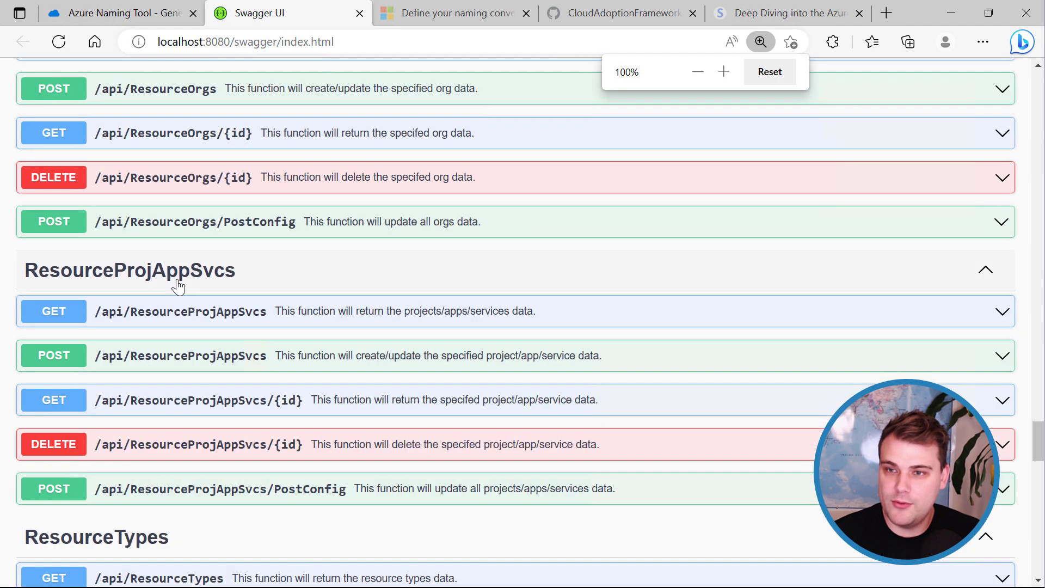
scroll(197, 356, up, 1)
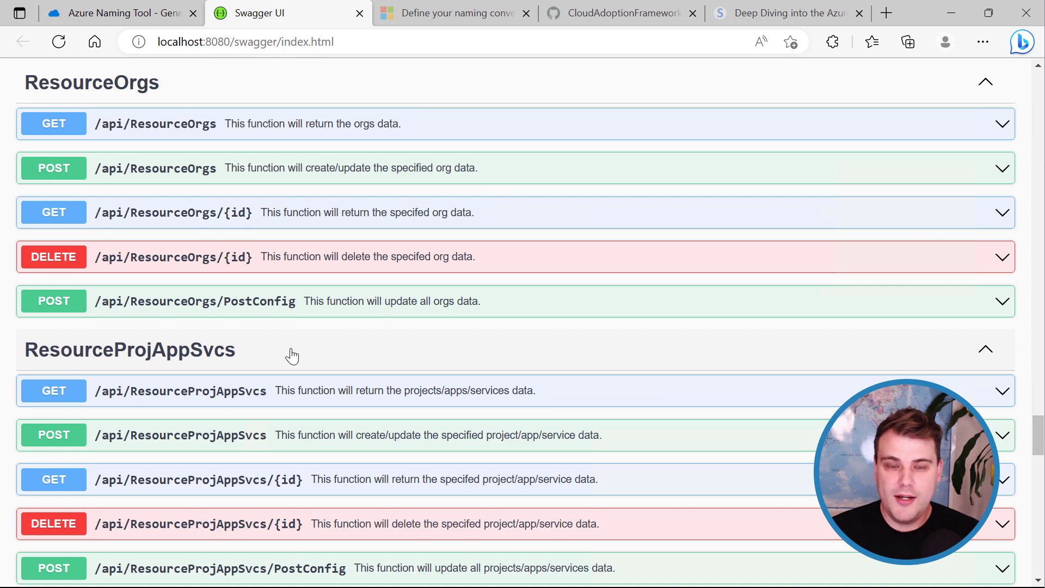
Go back to the Azure Naming Tool's Generated Names Log showing redis-spa-prd-ac-001.
click(148, 20)
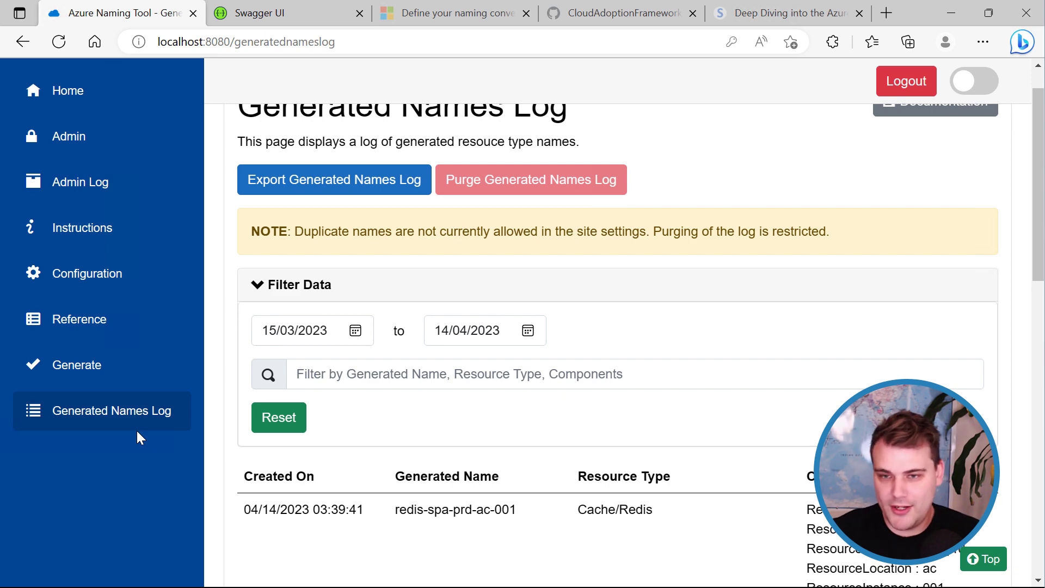
Open Configuration and look over its Base, Component and General configuration sections.
click(120, 286)
scroll(384, 537, down, 3)
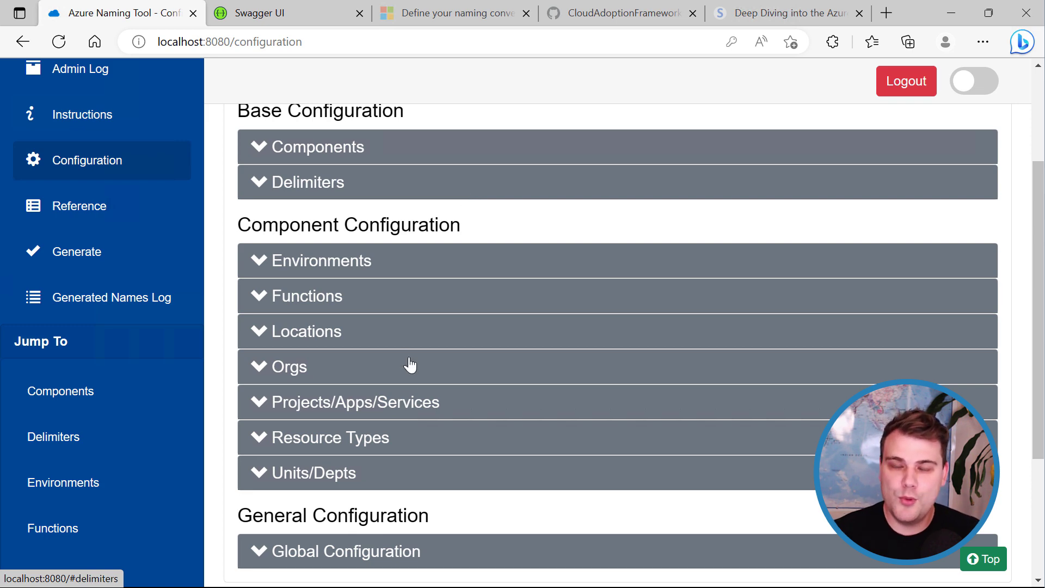
scroll(400, 408, up, 3)
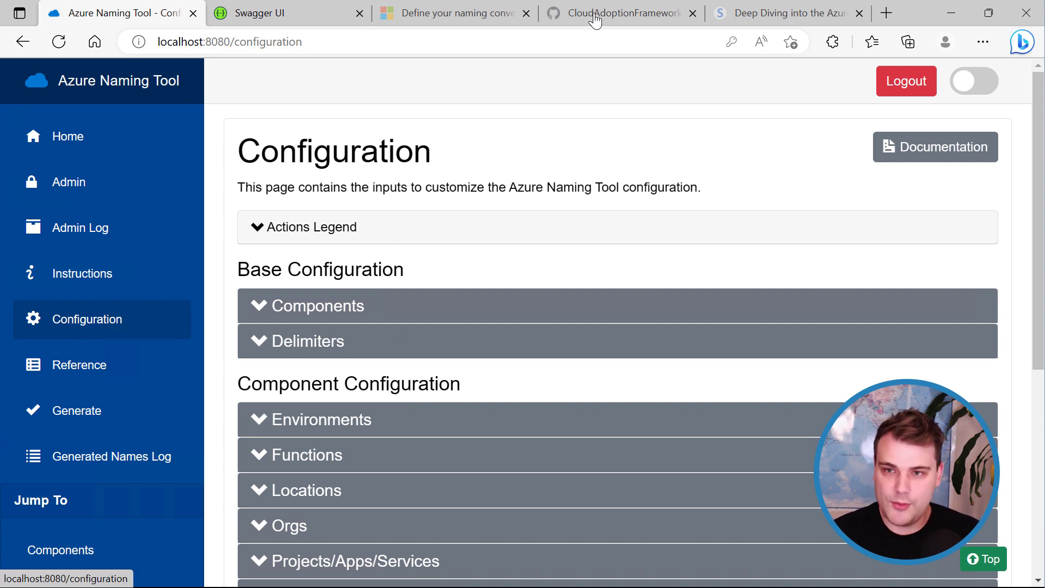
Load the Azure Naming Tool's UPDATING.md page on GitHub in a new tab.
double_click(885, 16)
text(https://github.com/microsoft/CloudAdoptionFramework/blob/master/ready/AzNamingTool/UPDATING.md)
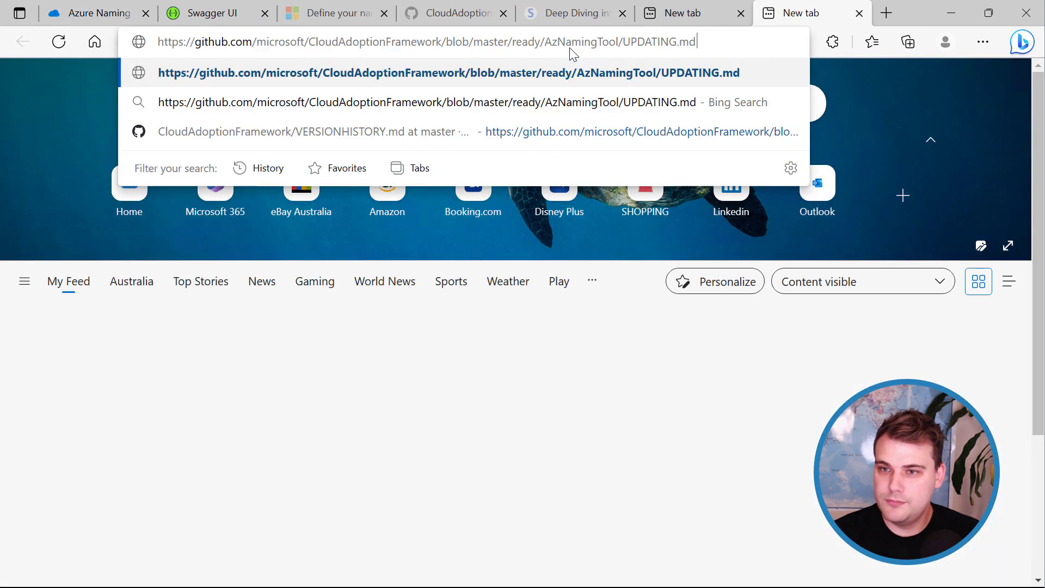
key(Return)
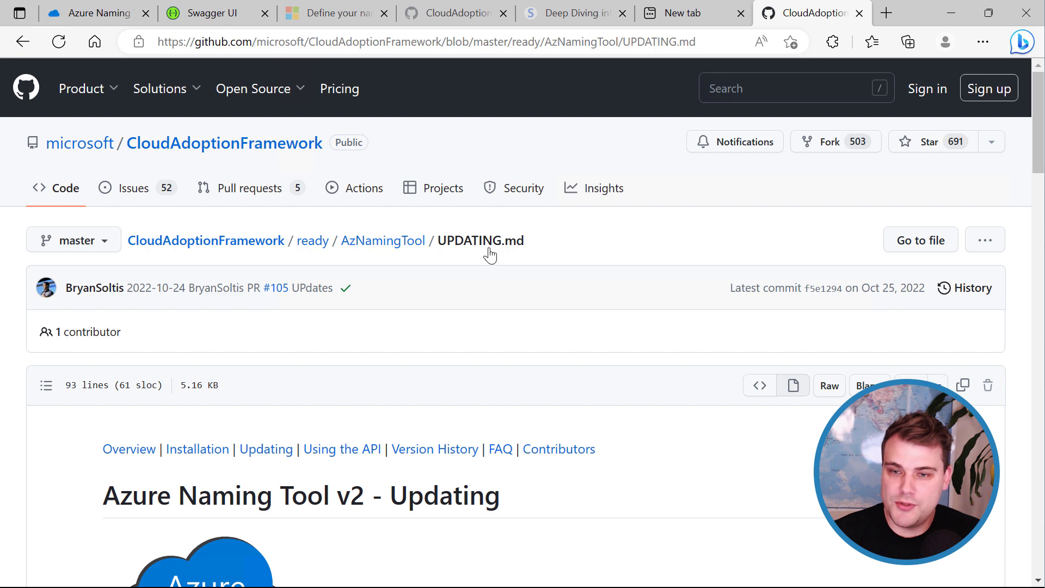
drag(524, 244, 440, 243)
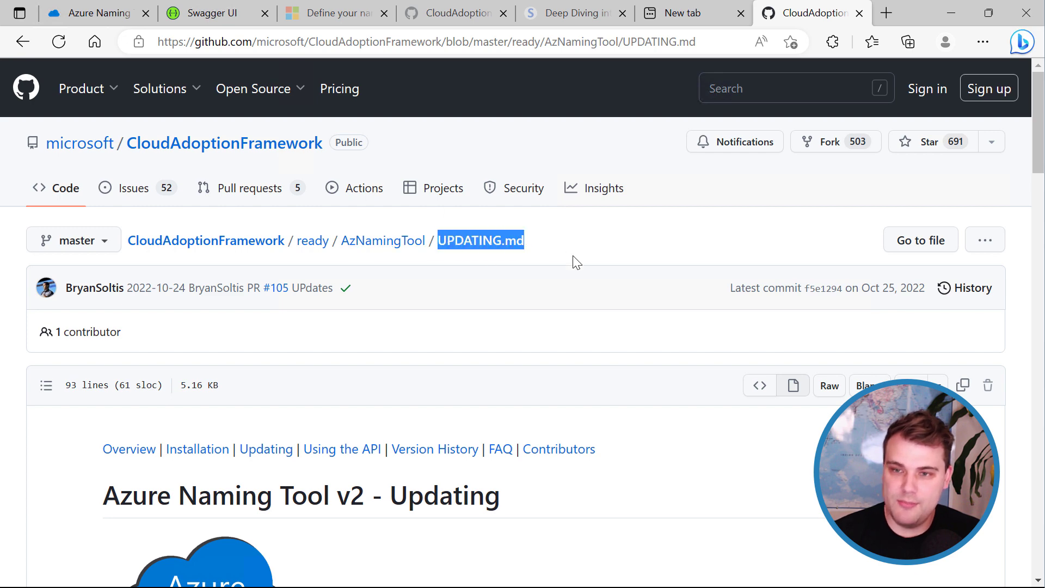
click(538, 274)
Scroll past Backup and Restore Settings to 'How to update - Using GitHub Action'.
scroll(578, 390, down, 6)
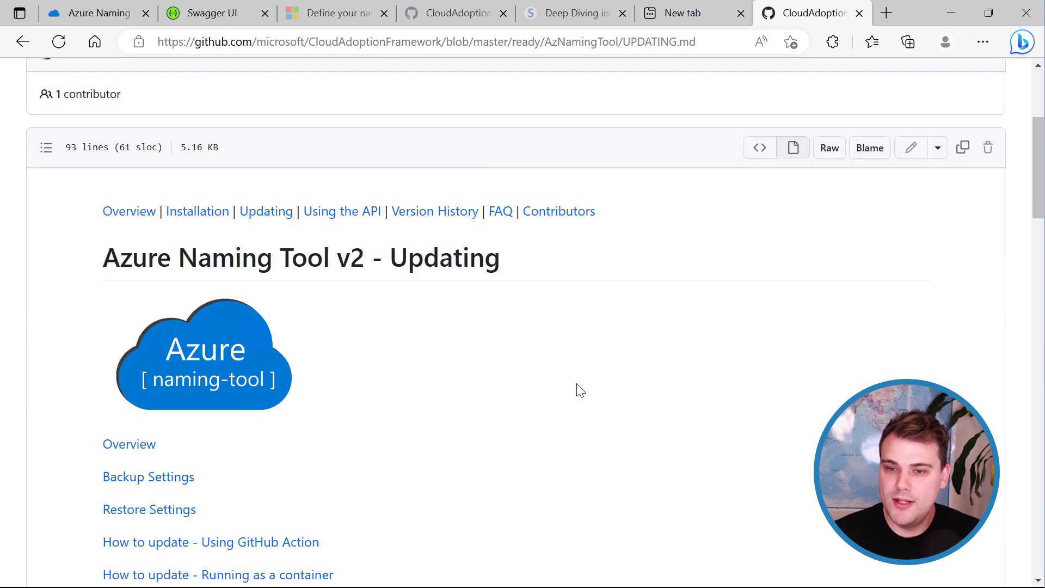
scroll(580, 389, up, 1)
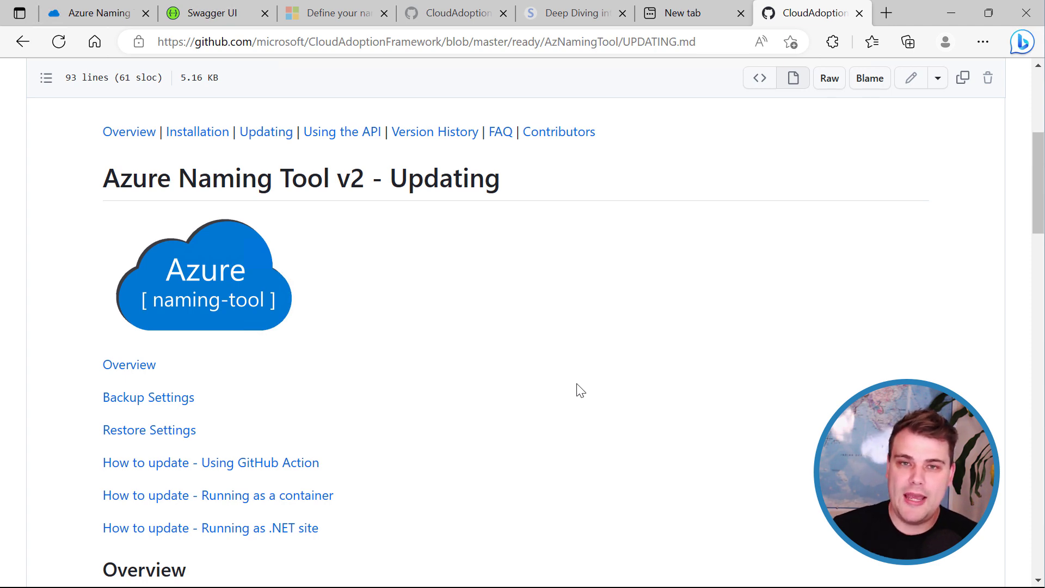
scroll(615, 424, down, 3)
scroll(615, 423, up, 1)
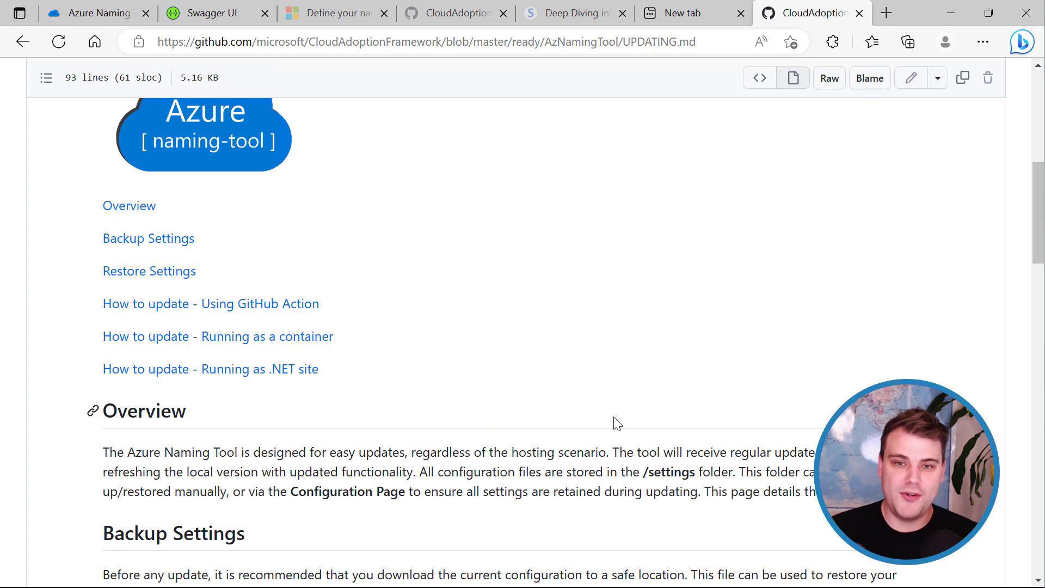
scroll(598, 422, down, 1)
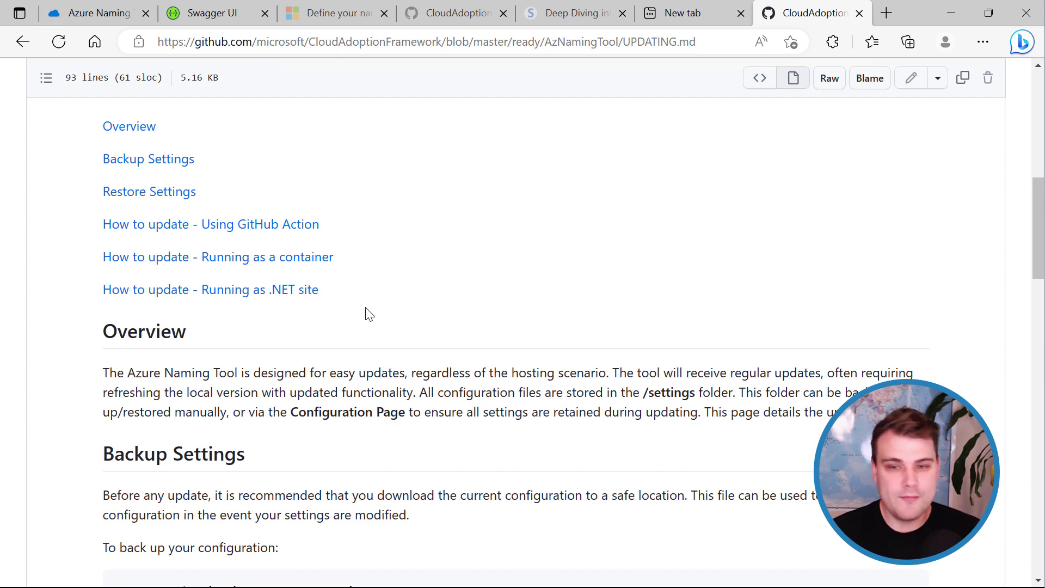
scroll(365, 315, down, 1)
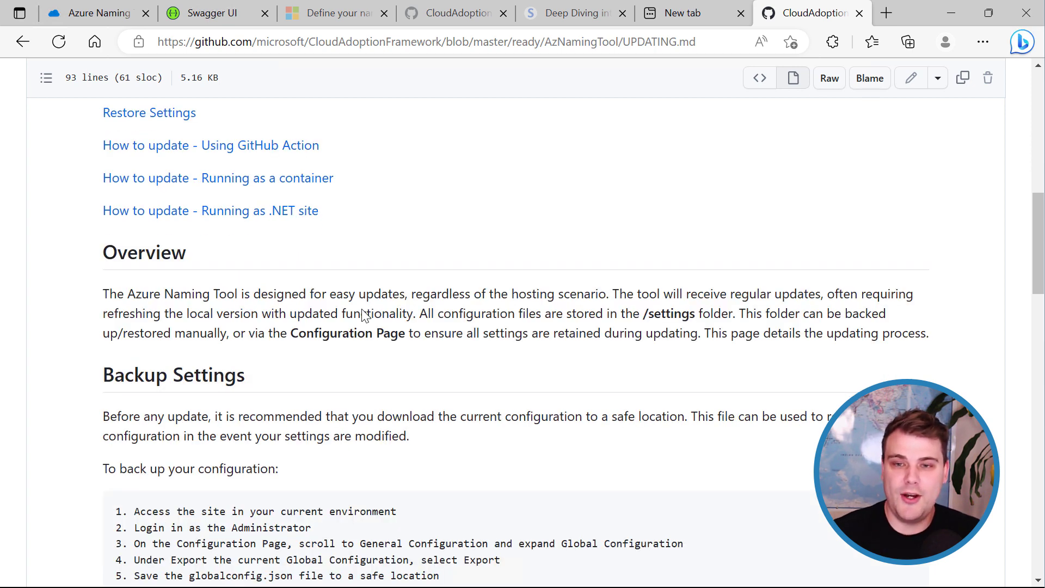
scroll(460, 297, down, 2)
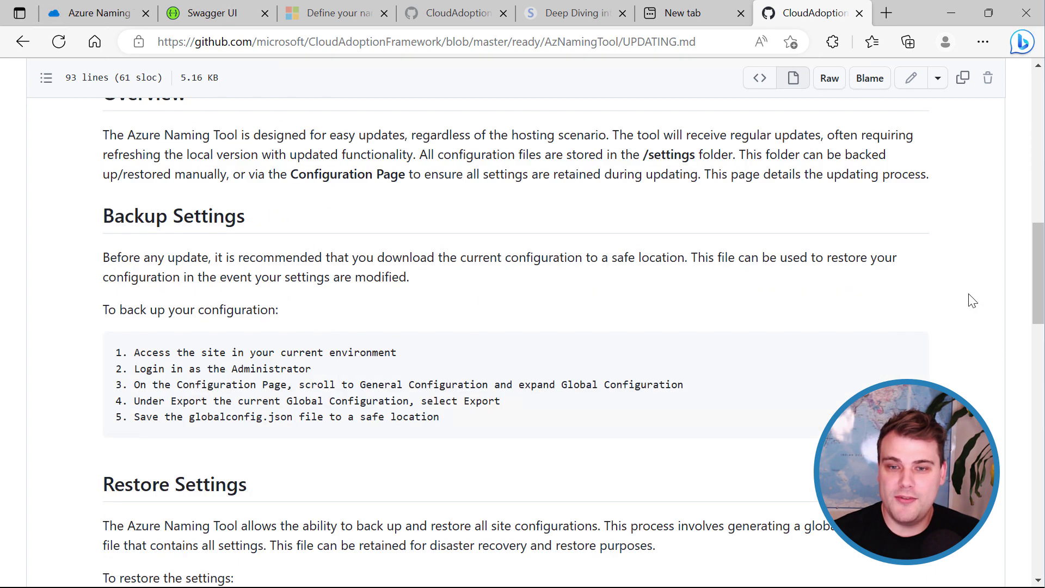
drag(1034, 282, 1028, 388)
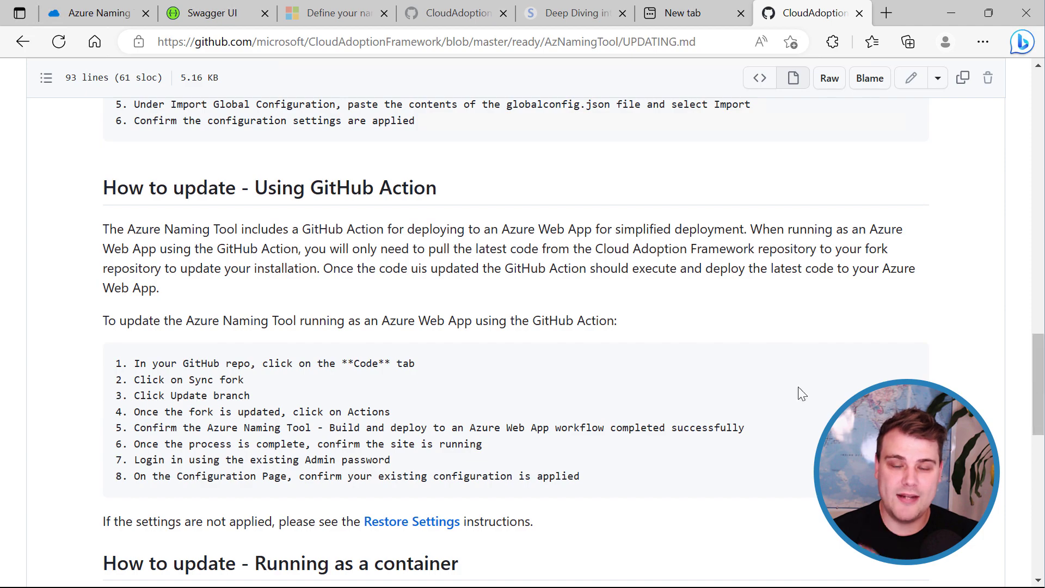
scroll(394, 461, down, 9)
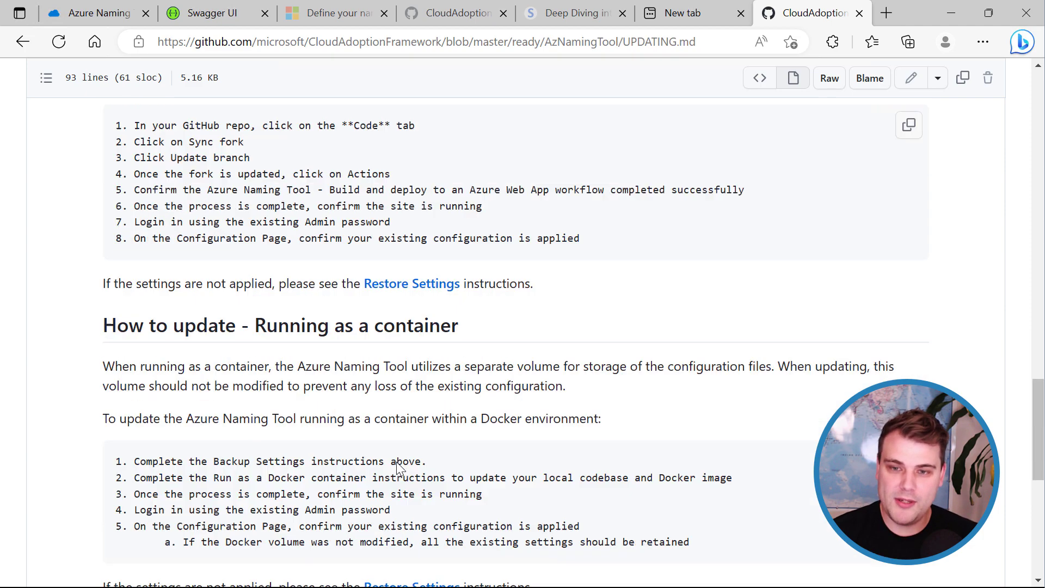
scroll(395, 467, down, 2)
scroll(395, 466, up, 15)
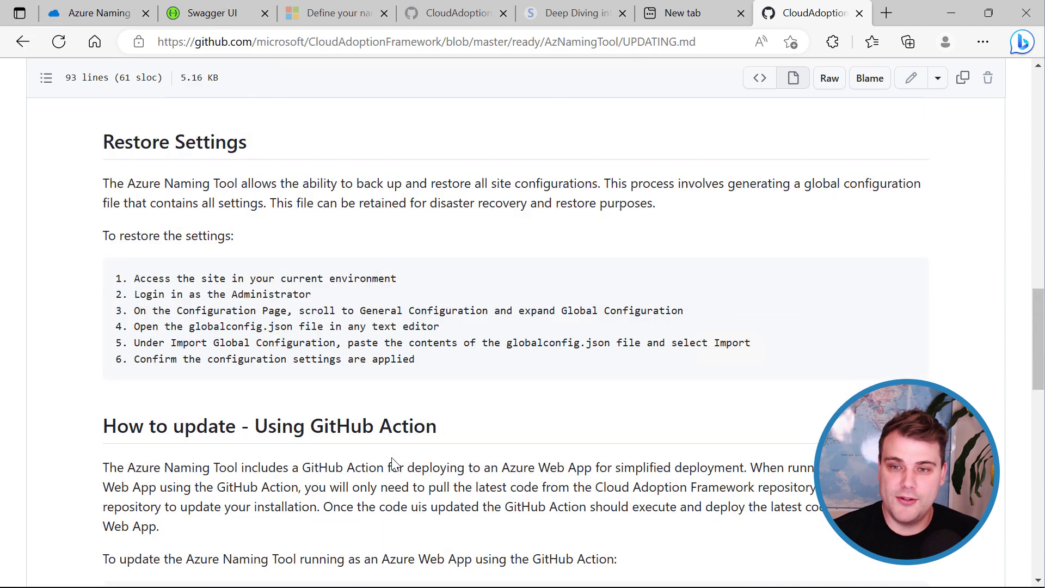
scroll(396, 466, up, 2)
scroll(396, 466, down, 10)
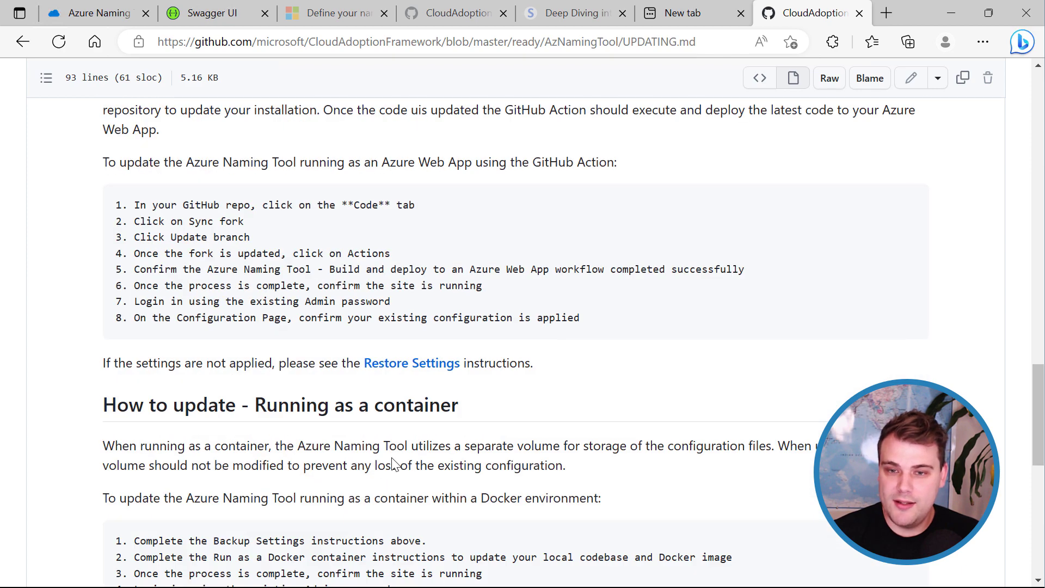
scroll(394, 464, down, 4)
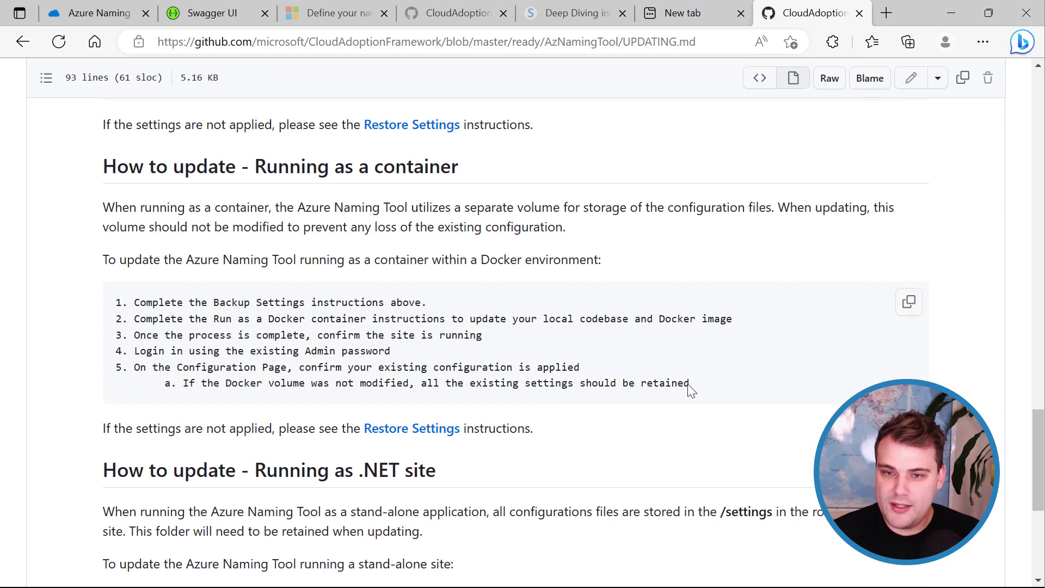
drag(691, 384, 176, 384)
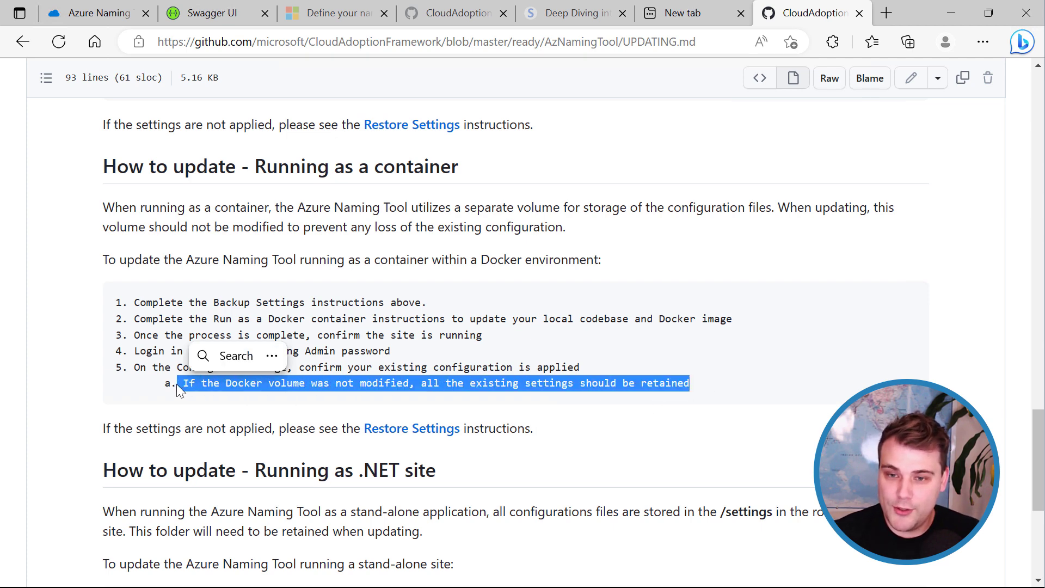
click(432, 390)
drag(430, 389, 682, 384)
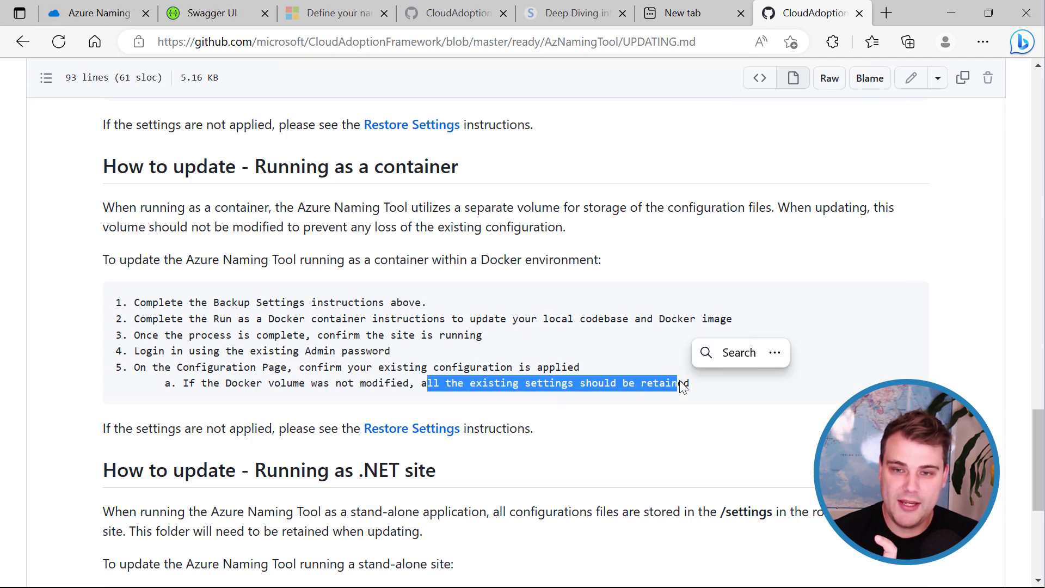
click(432, 344)
drag(430, 301, 136, 303)
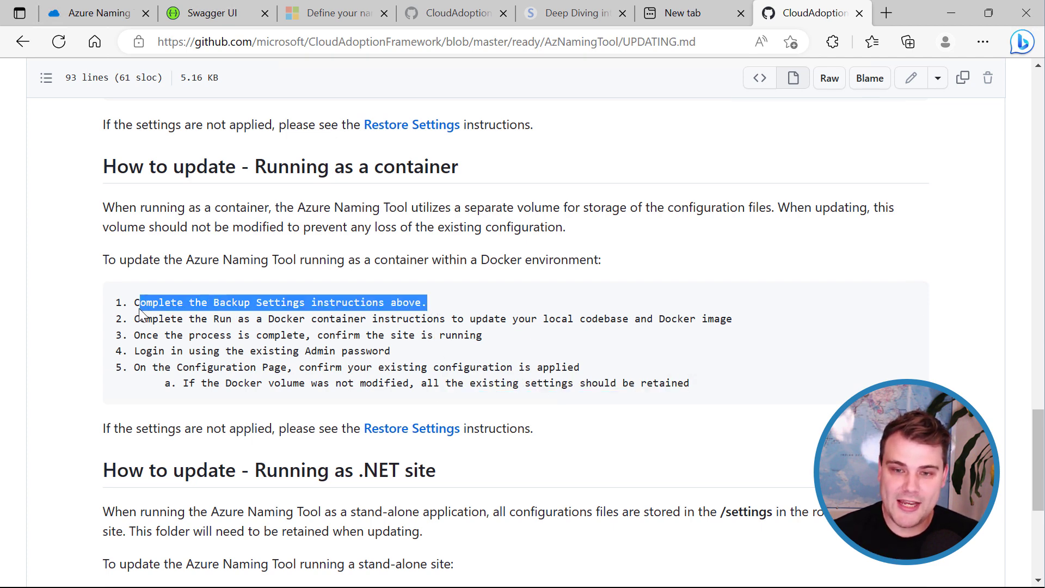
click(313, 319)
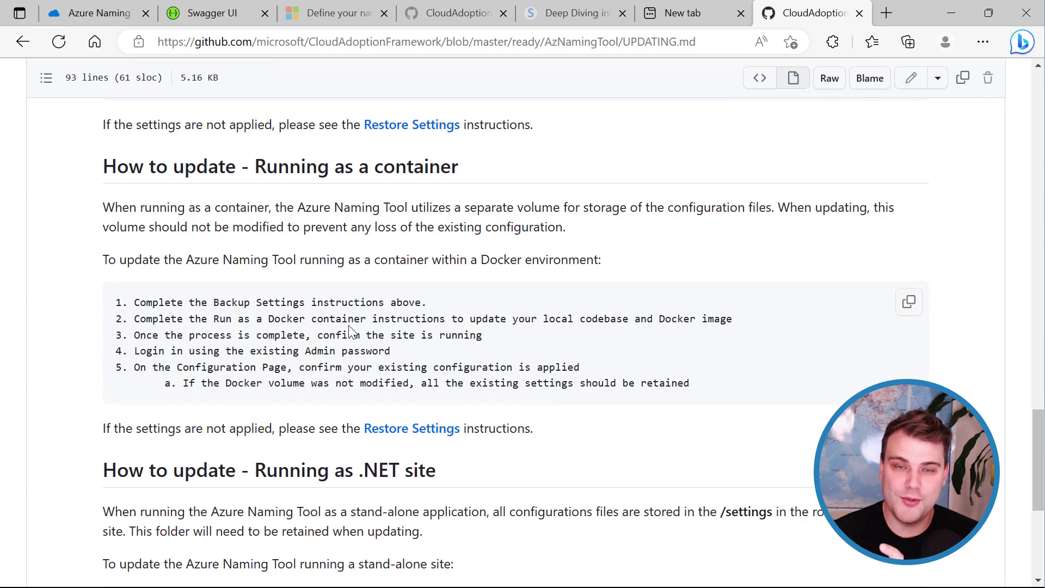
scroll(356, 346, up, 5)
scroll(357, 346, up, 6)
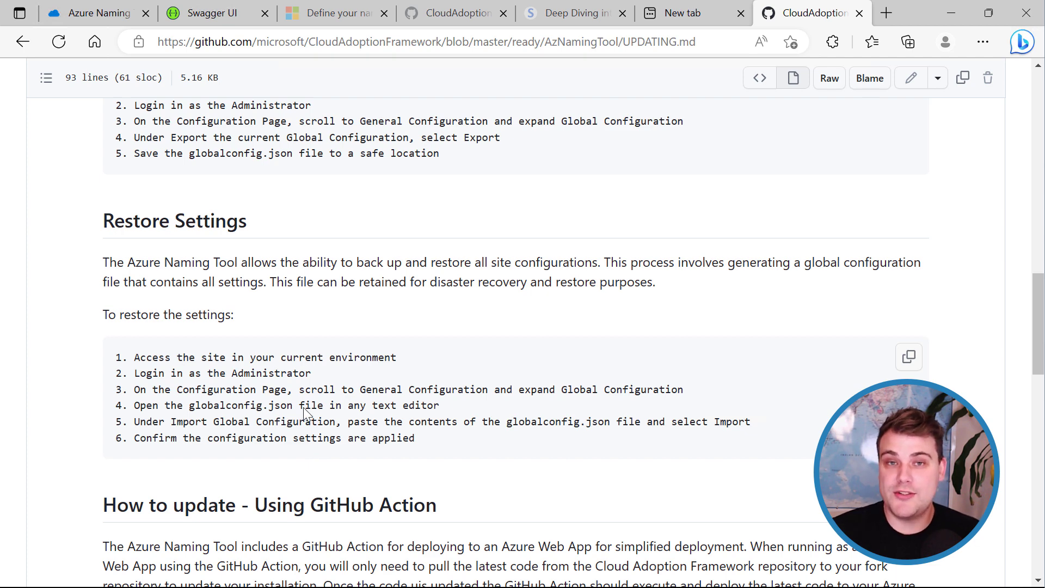
scroll(305, 412, up, 4)
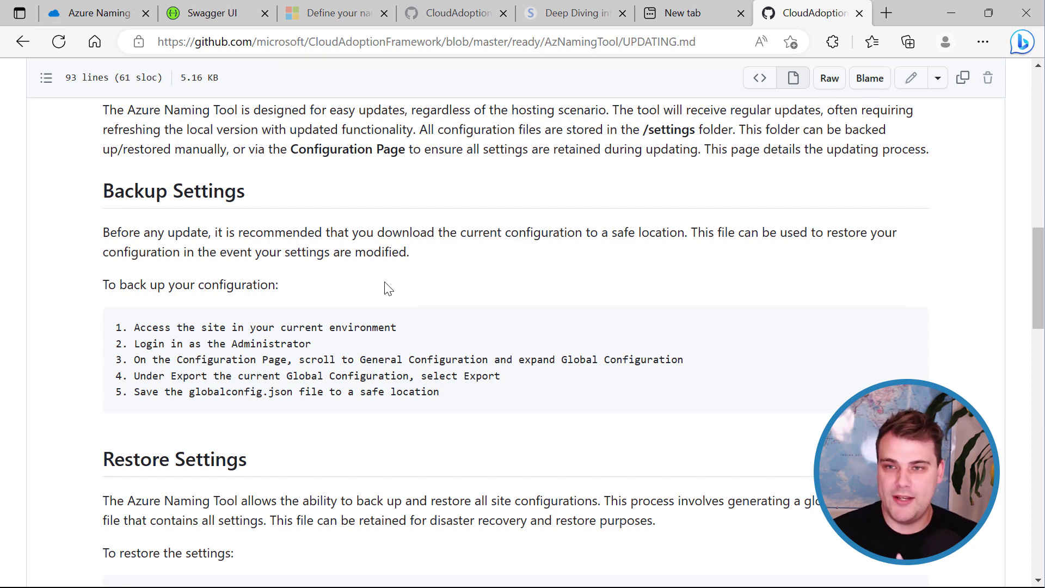
Glance at the Deep Diving blog article, then bring up the AzNamingTool Dockerfile on GitHub.
click(549, 15)
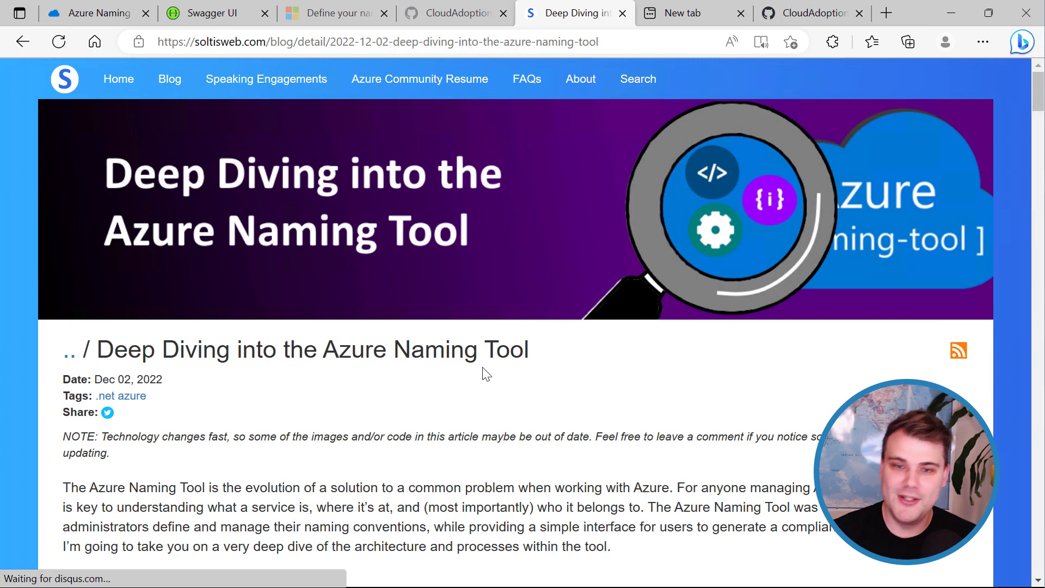
scroll(435, 487, down, 5)
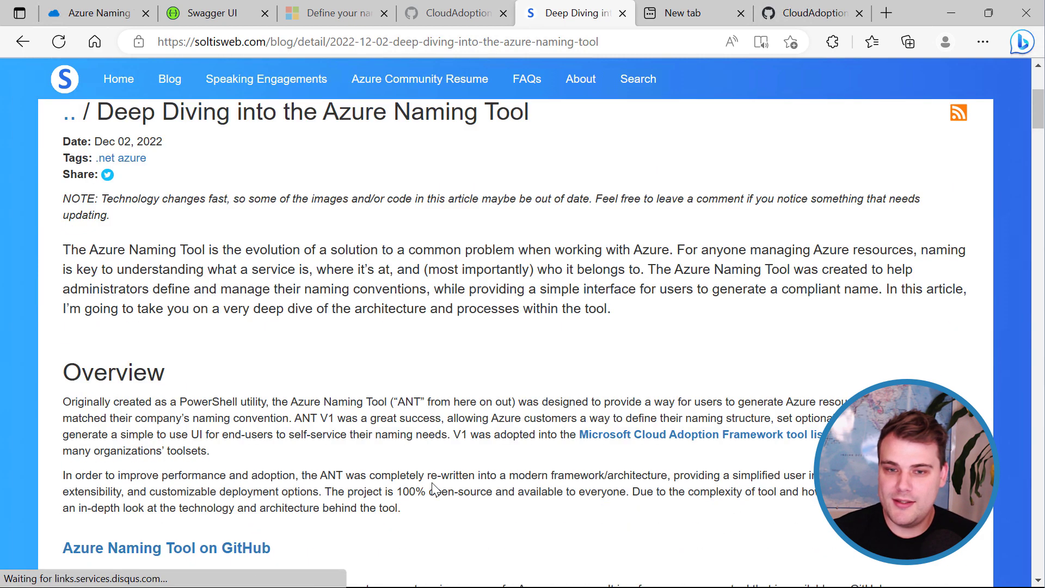
scroll(432, 486, up, 4)
scroll(435, 488, up, 2)
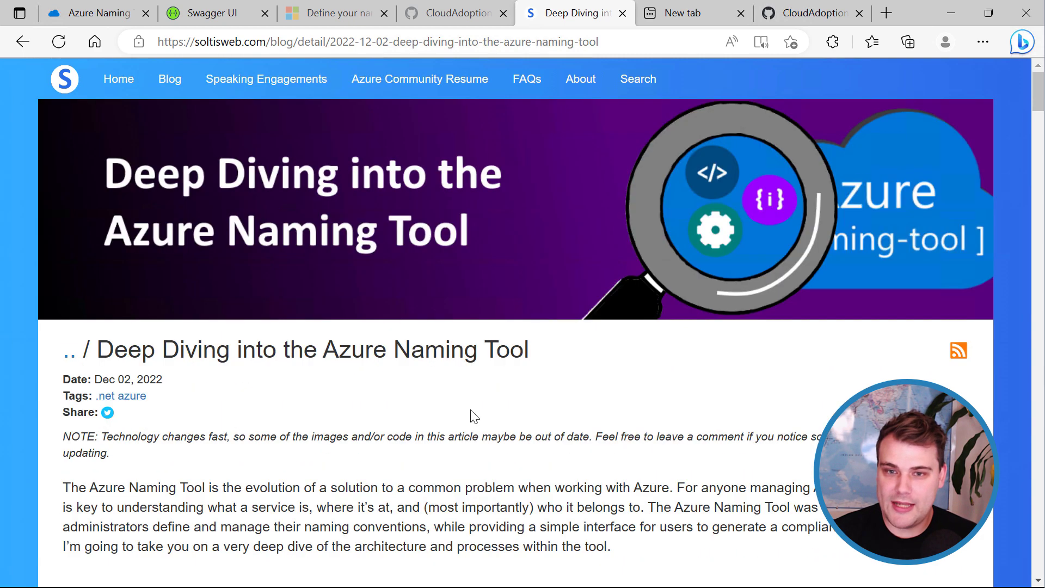
click(462, 13)
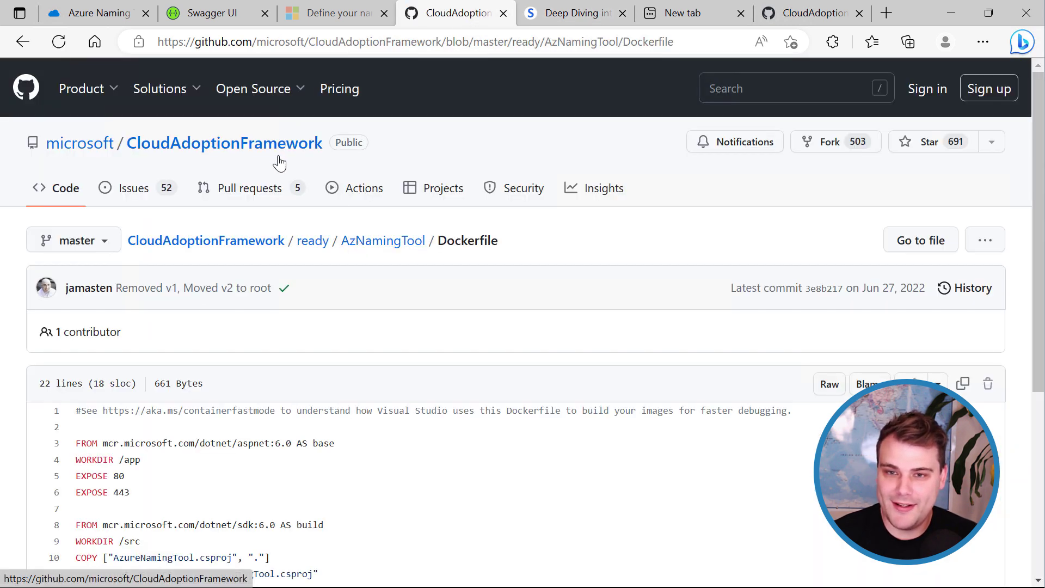
Browse the AzNamingTool repository folder listing, then return to the Deep Diving blog article.
click(368, 246)
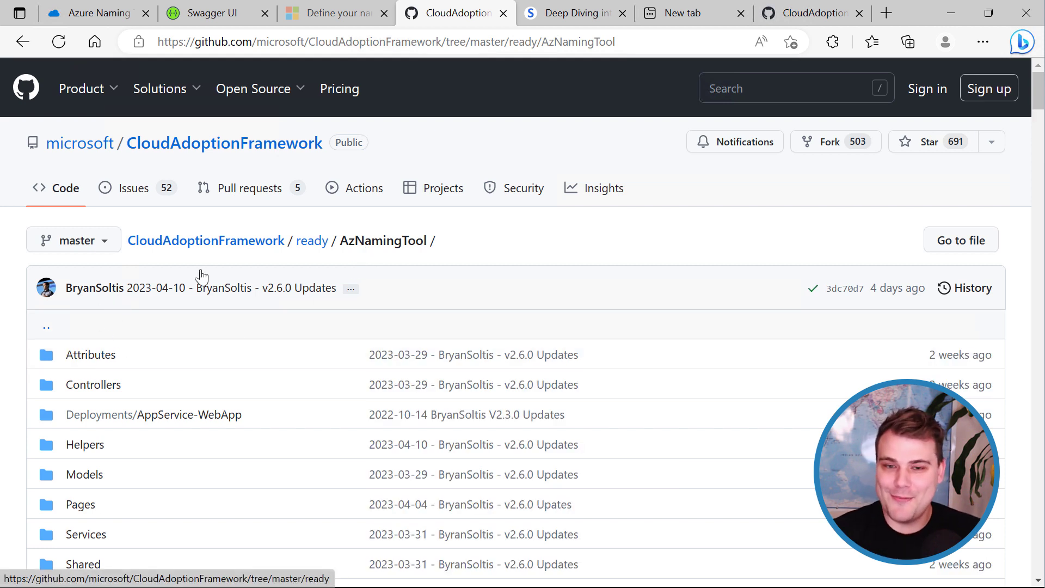
scroll(217, 363, down, 3)
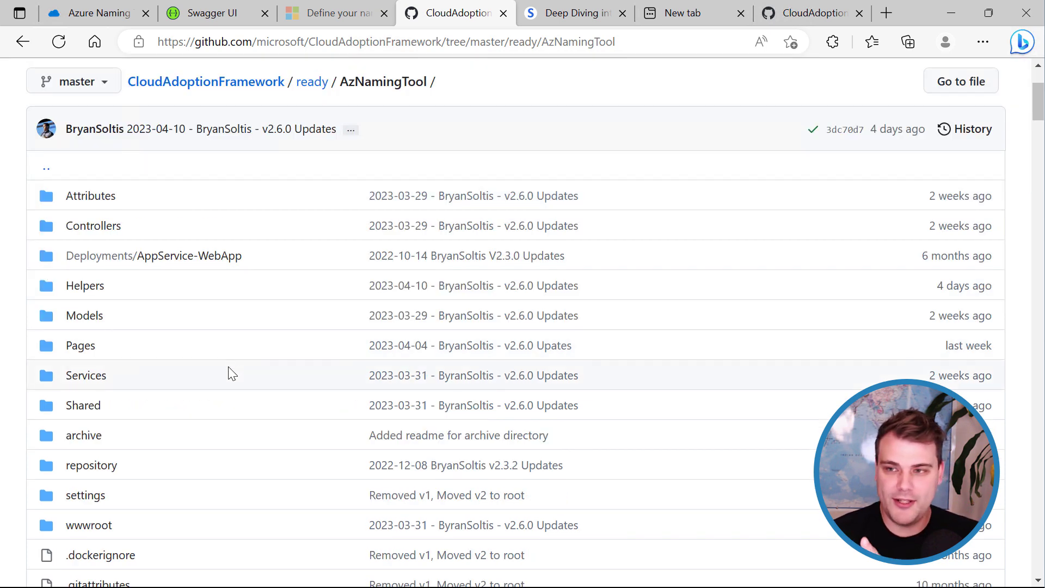
scroll(228, 373, down, 6)
scroll(229, 374, up, 9)
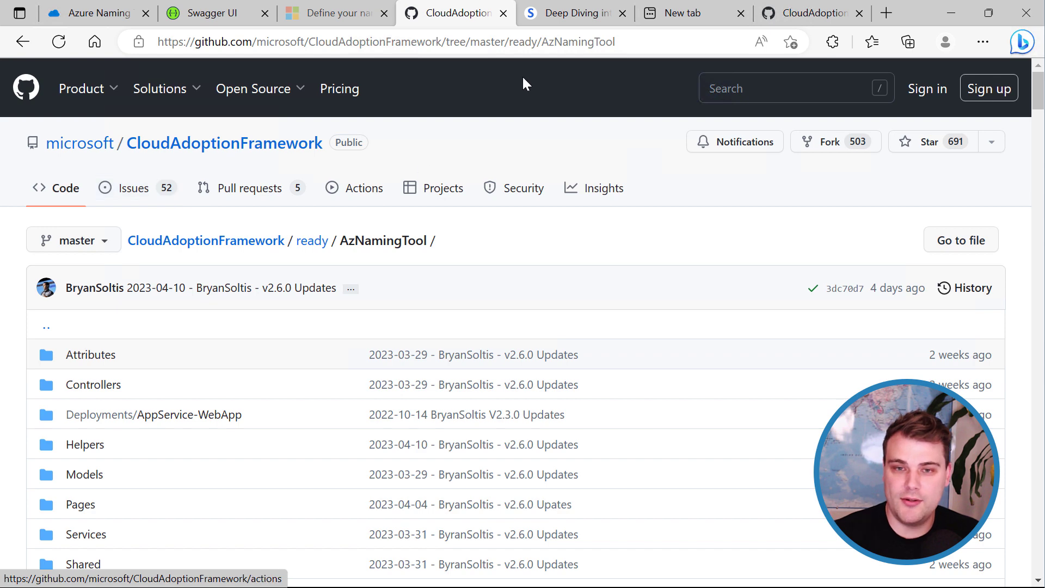
click(574, 13)
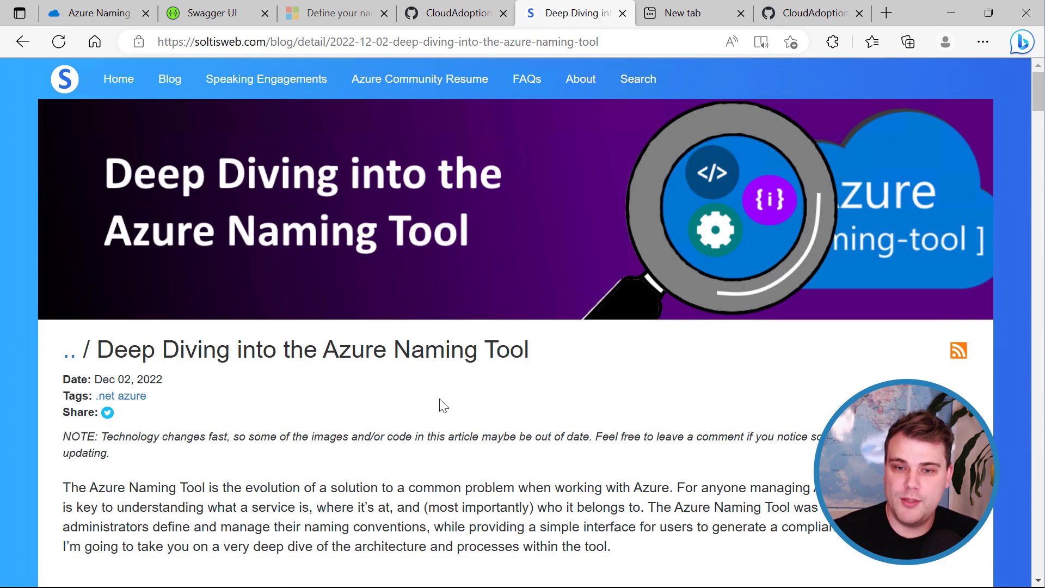
Read the blog's Architecture and Configuration Files flowcharts, then return to the Azure Naming Tool Configuration page.
scroll(448, 409, down, 3)
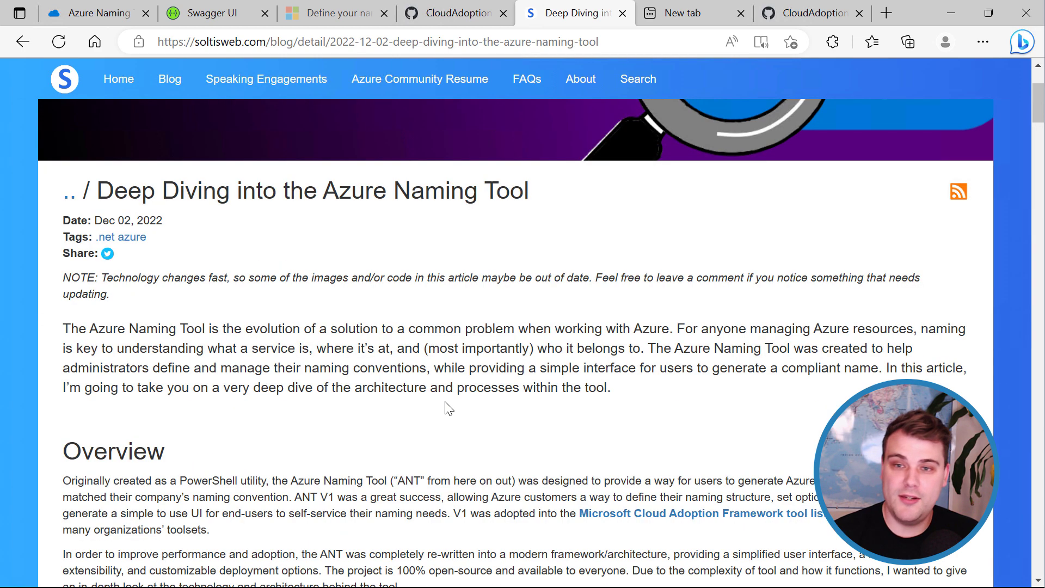
scroll(538, 401, down, 7)
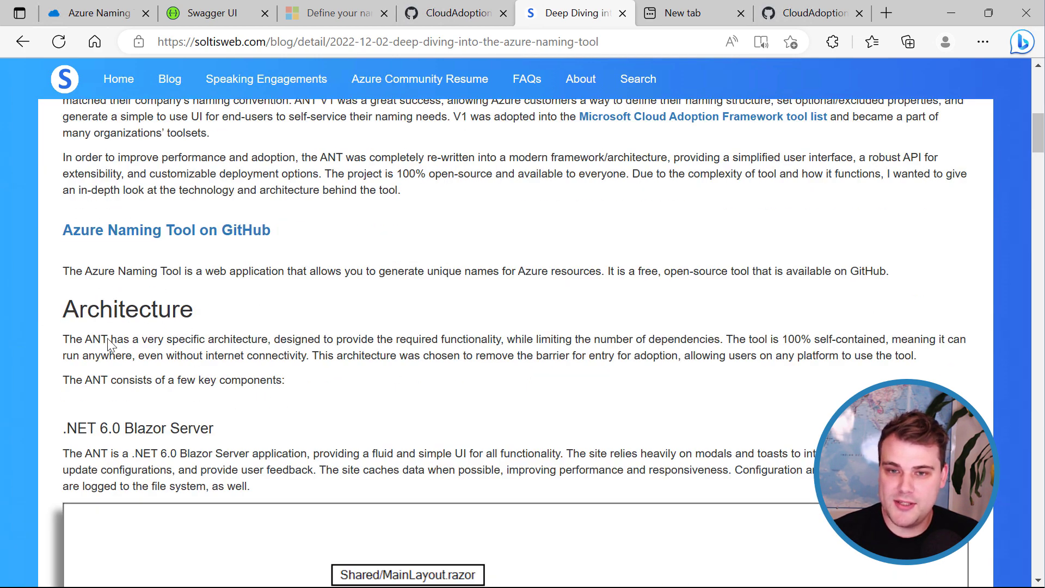
scroll(299, 351, down, 15)
scroll(313, 373, down, 10)
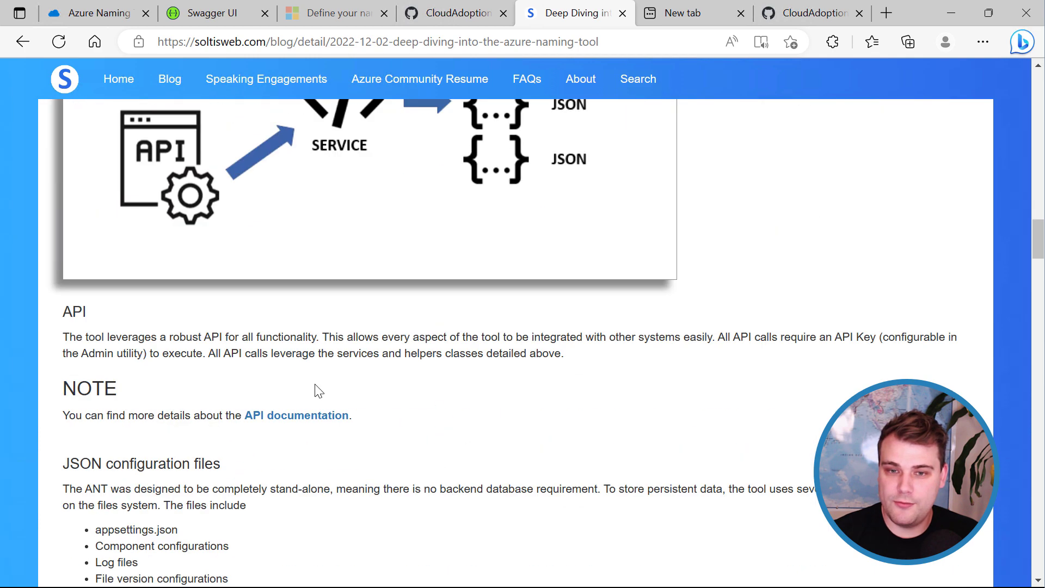
scroll(523, 432, down, 4)
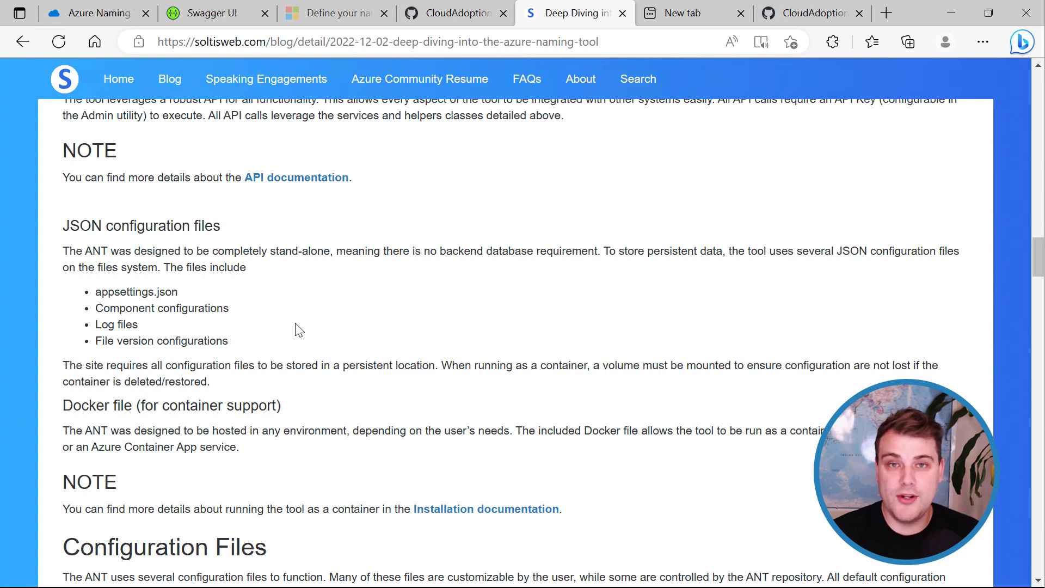
scroll(310, 348, down, 5)
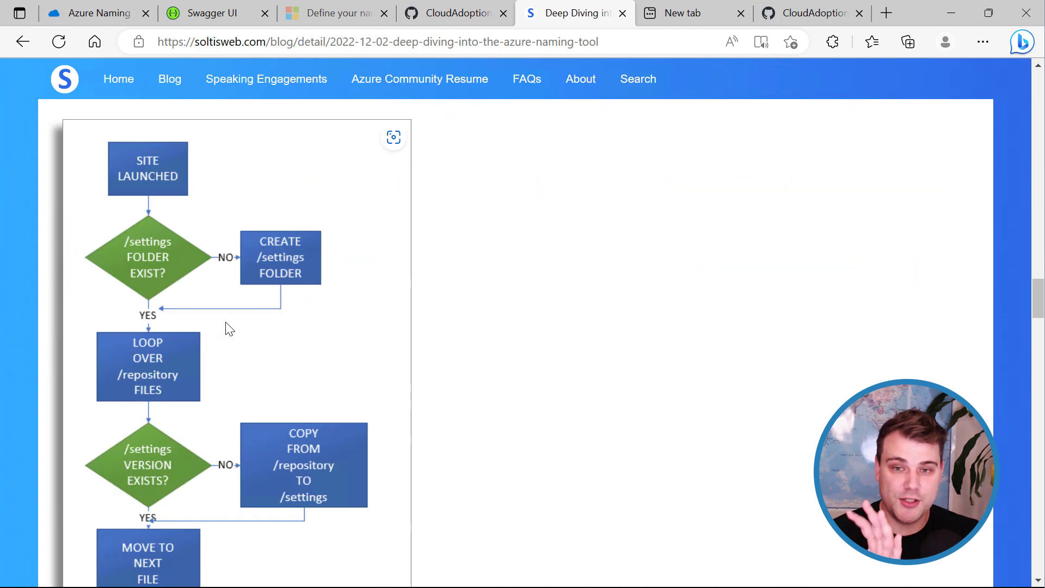
scroll(237, 296, down, 4)
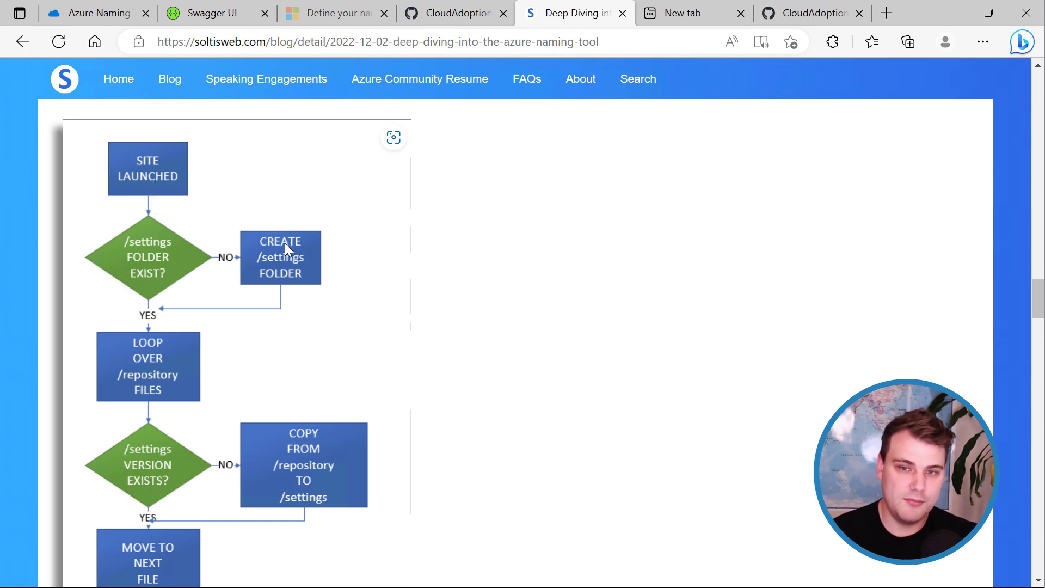
scroll(149, 256, down, 2)
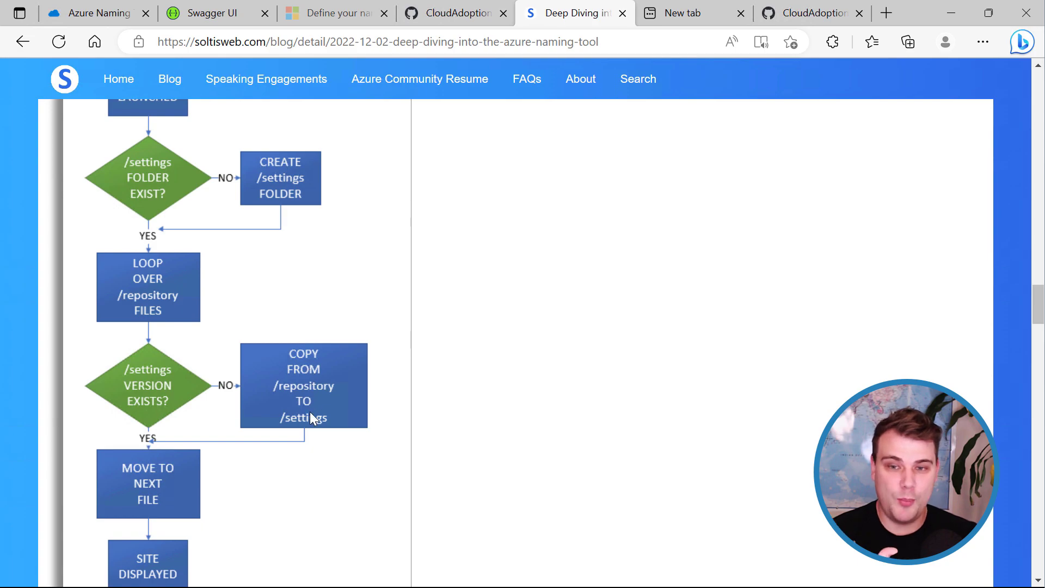
scroll(325, 381, down, 12)
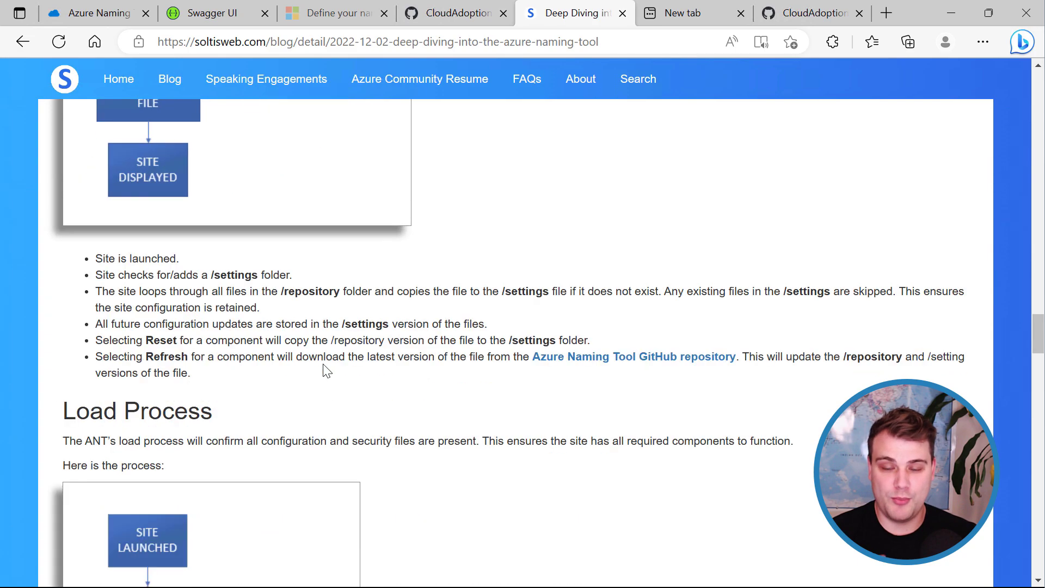
scroll(327, 366, up, 15)
scroll(326, 363, up, 20)
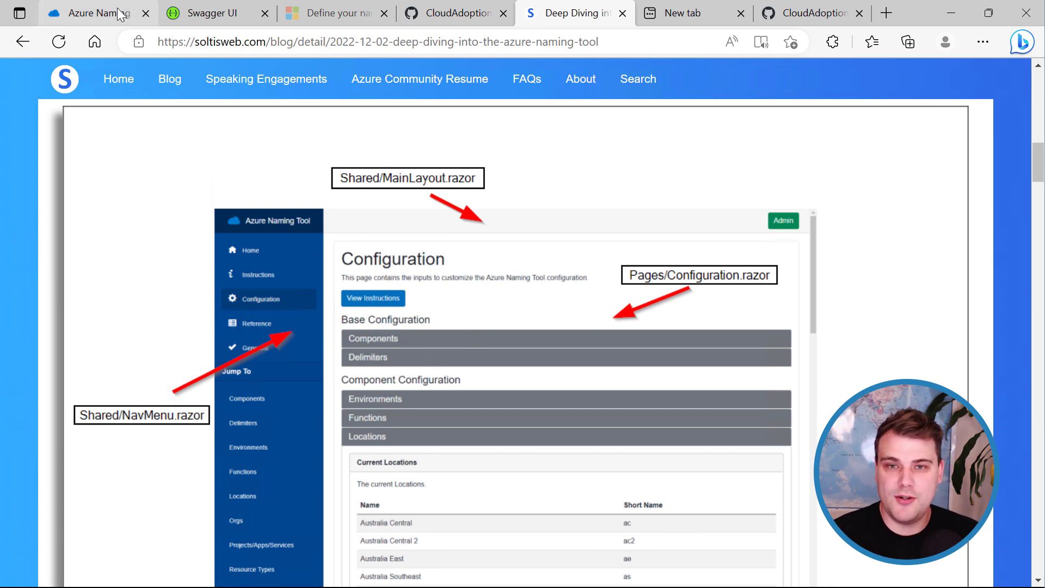
click(109, 24)
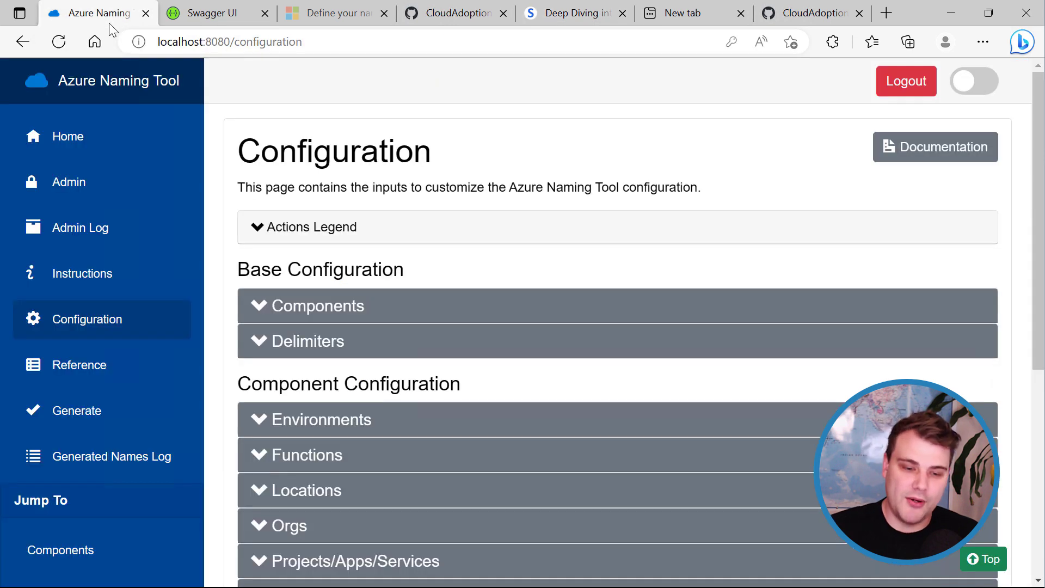